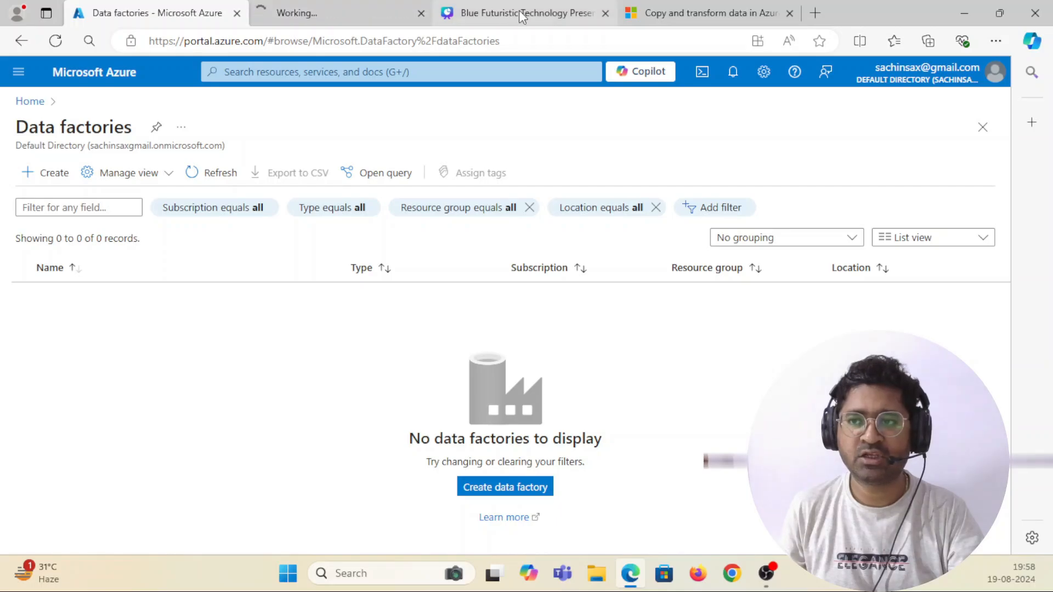
Step: Close the presentation page and read through the Azure SQL Database connector article, from supported capabilities to the linked service properties
click(519, 10)
click(606, 13)
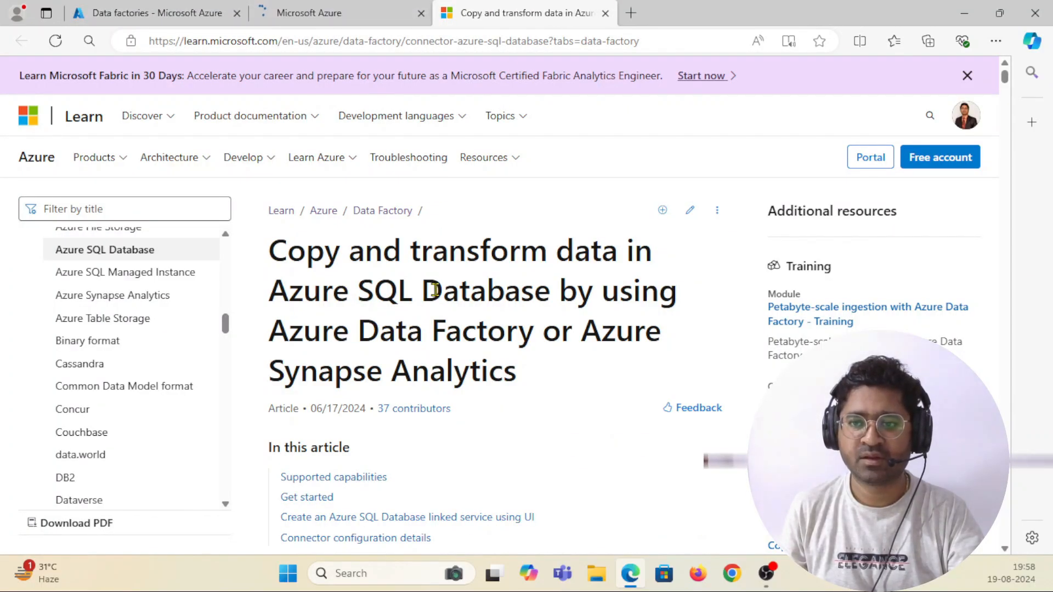
scroll(540, 294, down, 5)
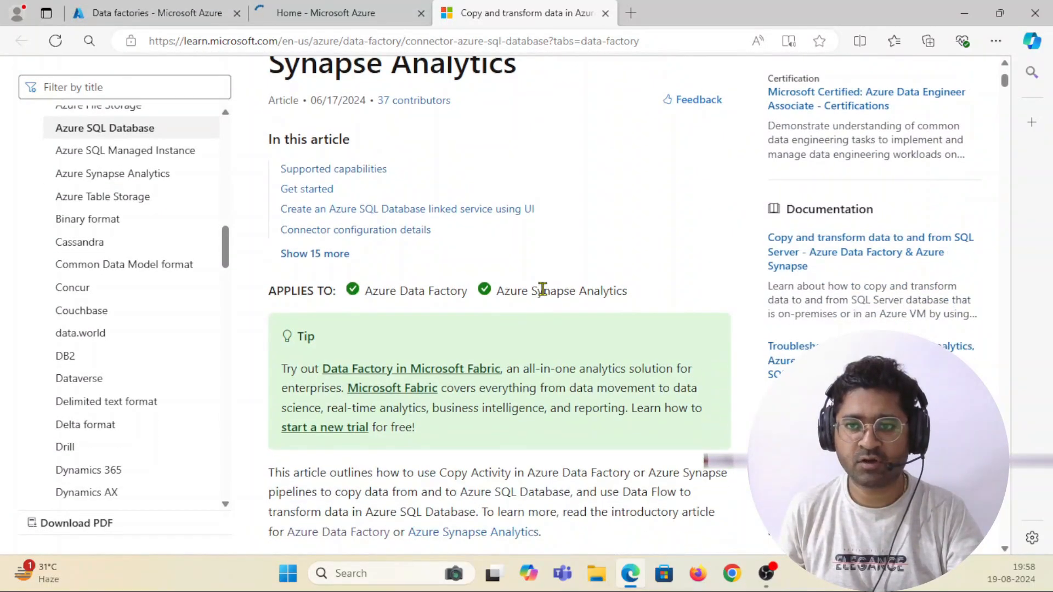
scroll(433, 239, up, 3)
scroll(513, 380, down, 15)
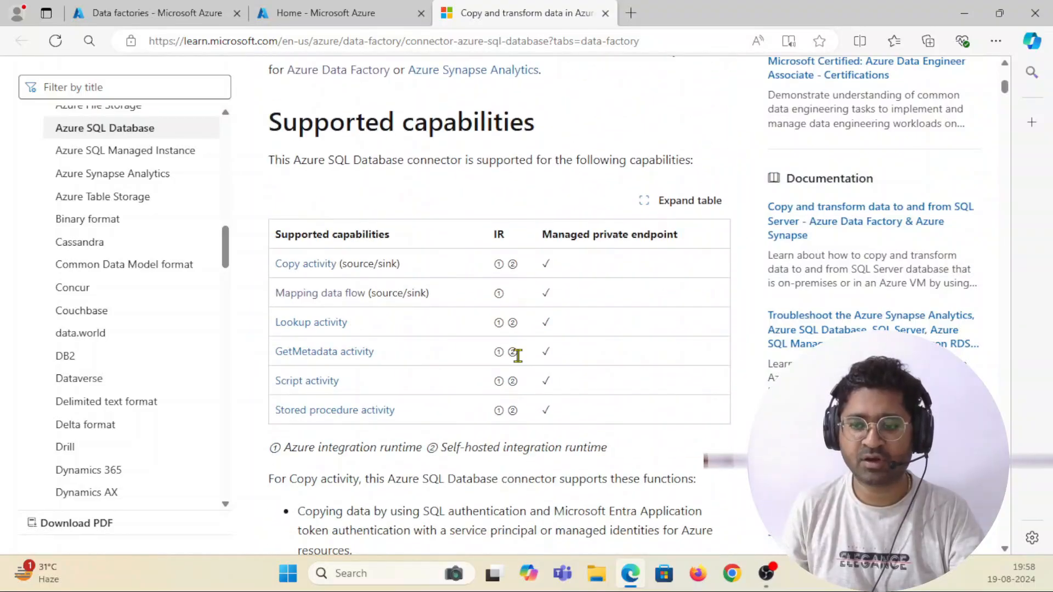
scroll(518, 358, down, 15)
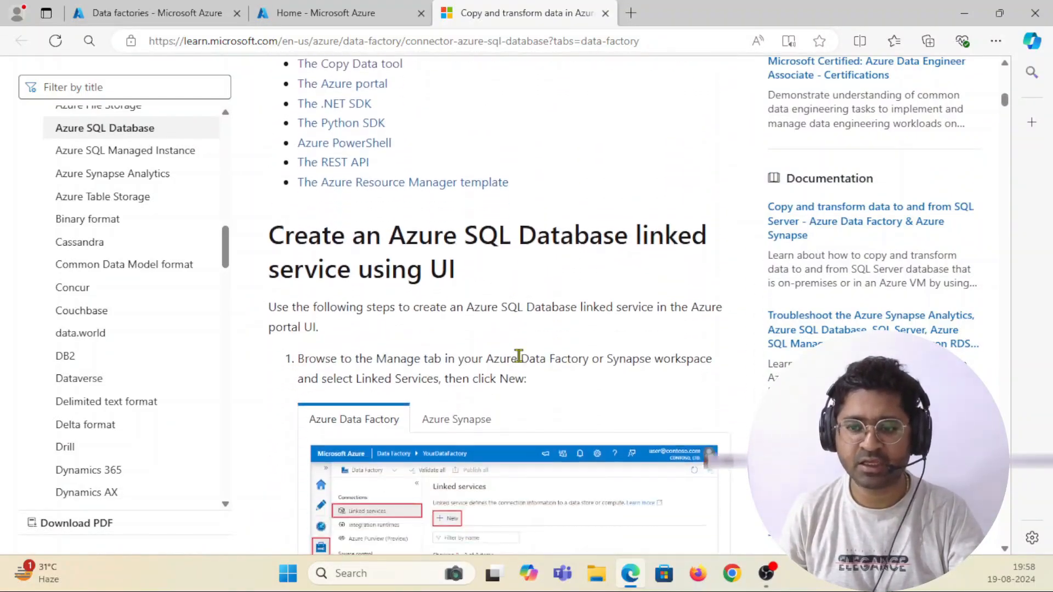
scroll(521, 362, down, 15)
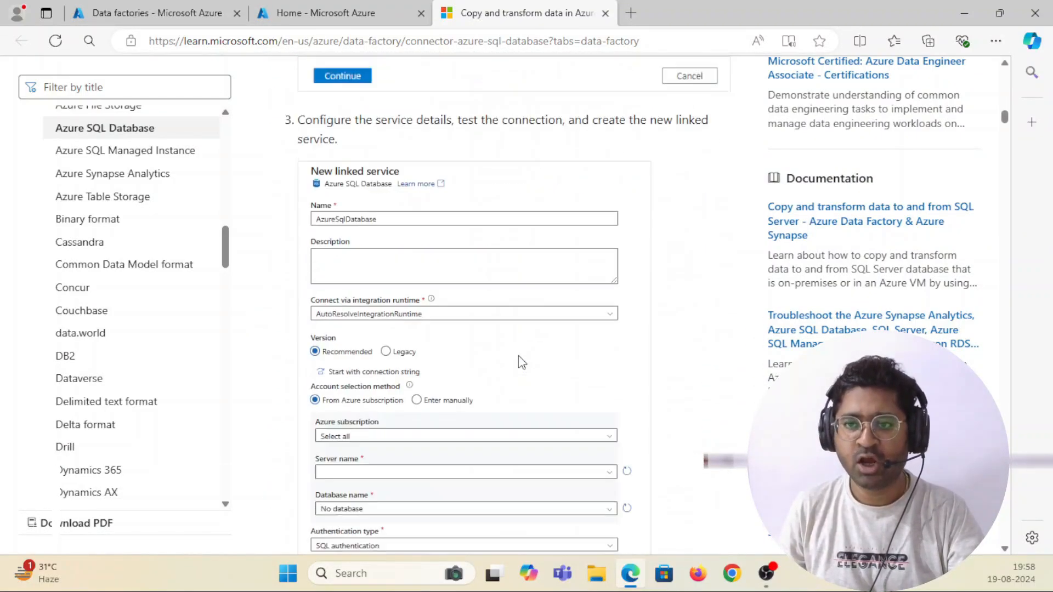
scroll(518, 359, down, 15)
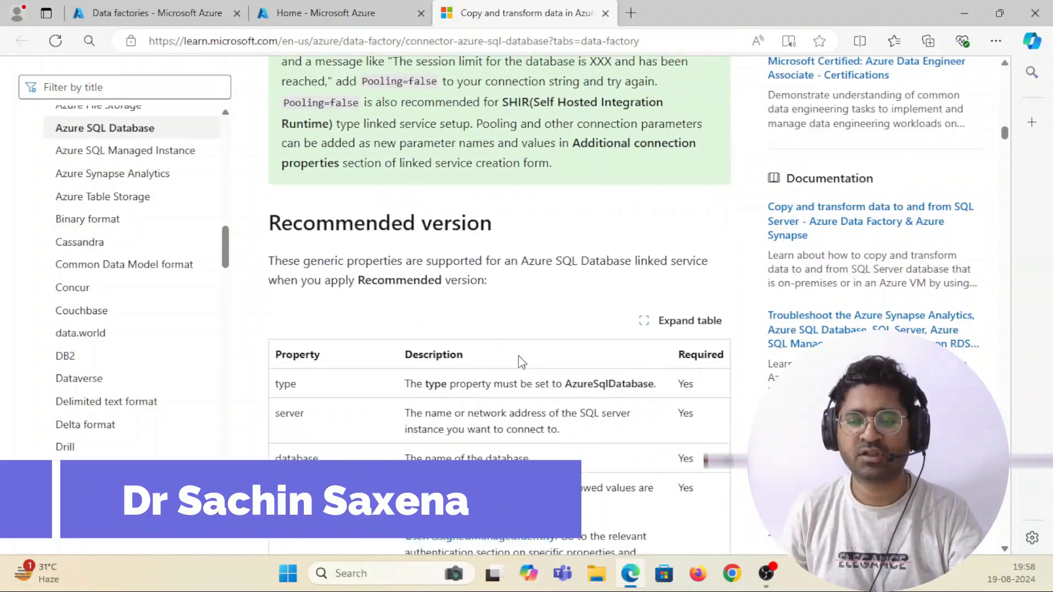
scroll(519, 356, down, 8)
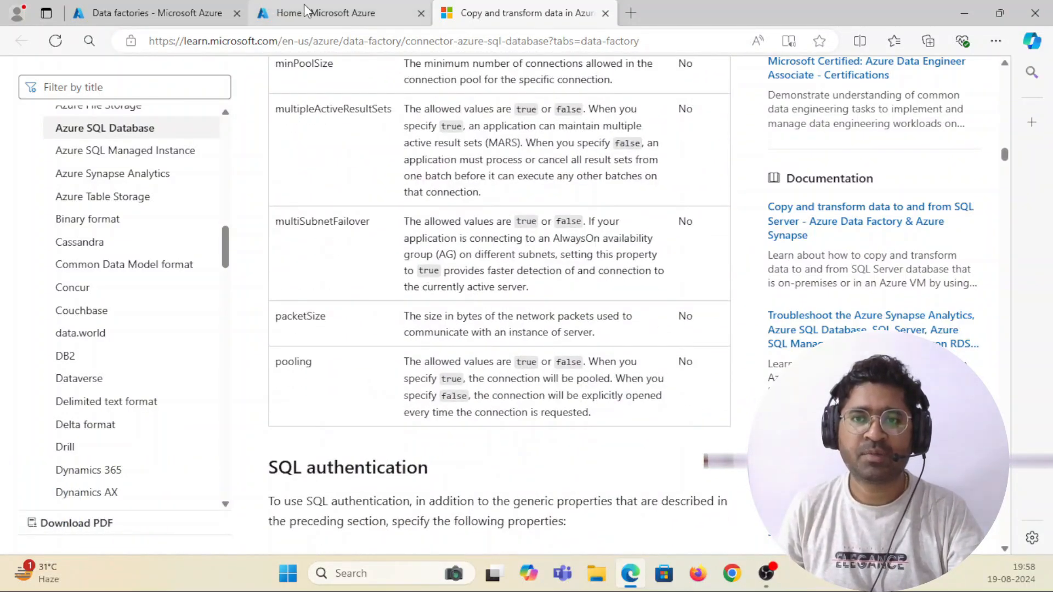
Step: List all recent resources in the Azure portal and start creating a new data factory
click(278, 12)
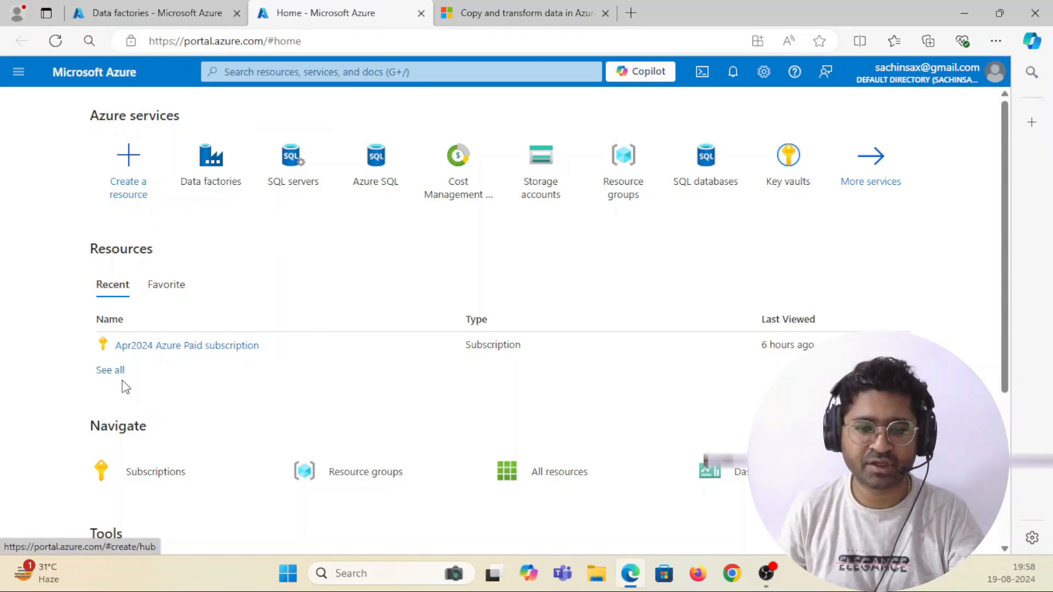
click(110, 371)
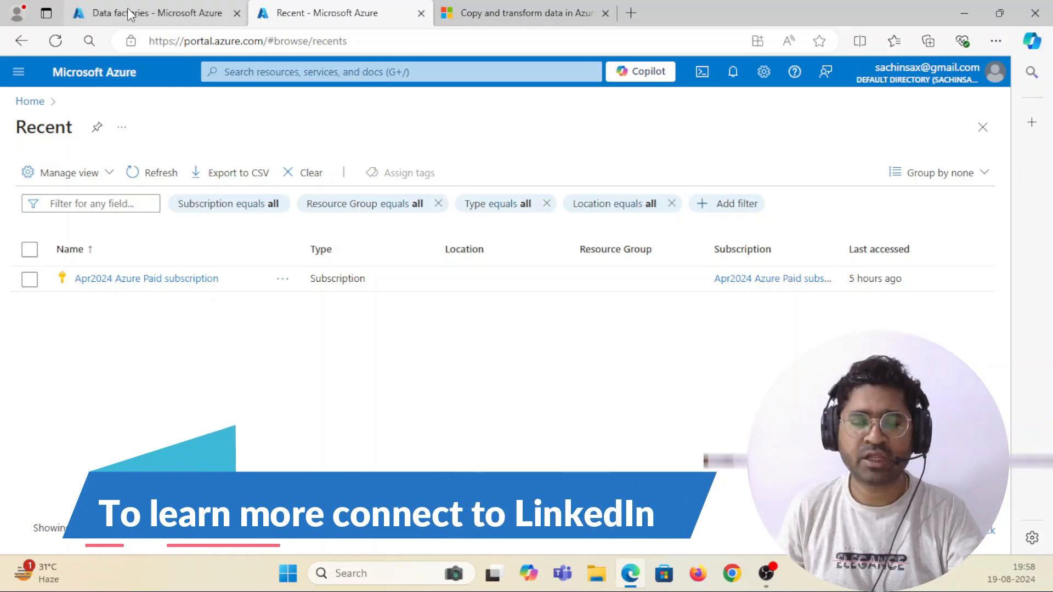
click(146, 13)
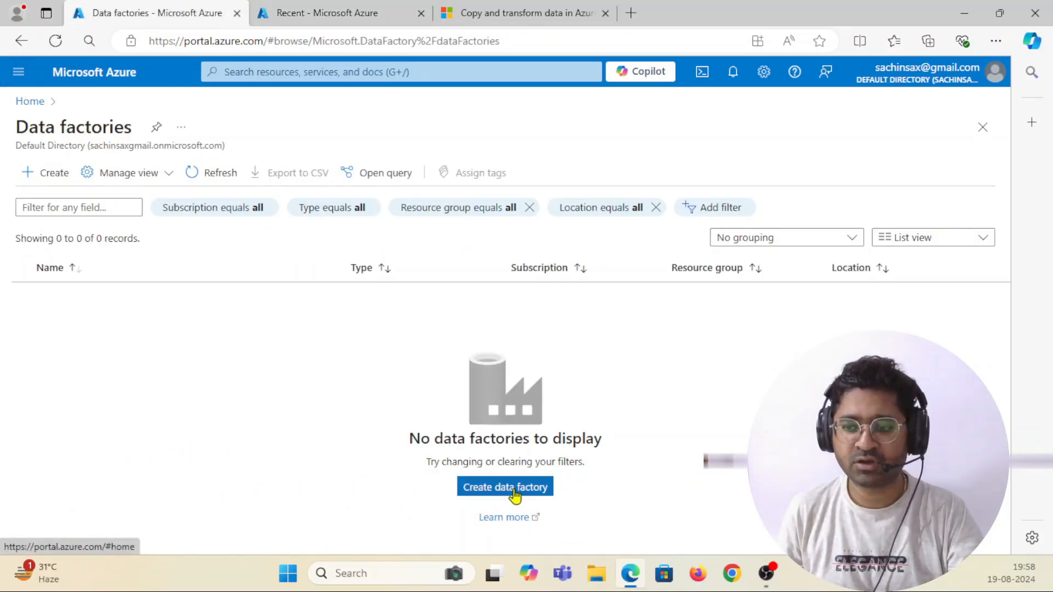
click(511, 489)
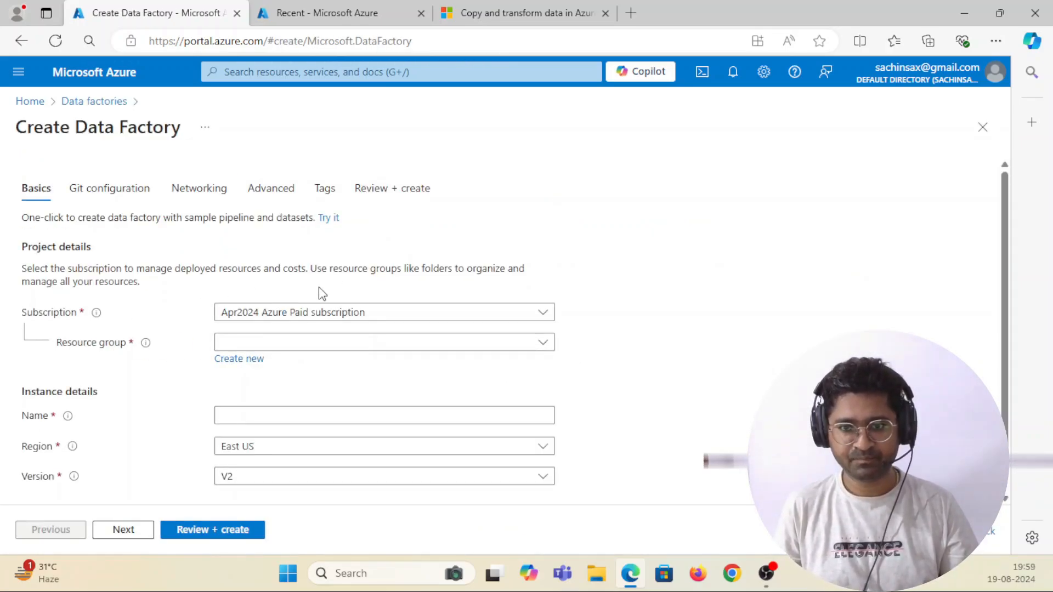
Step: Create a new resource group named resource_group_test for the data factory
click(543, 344)
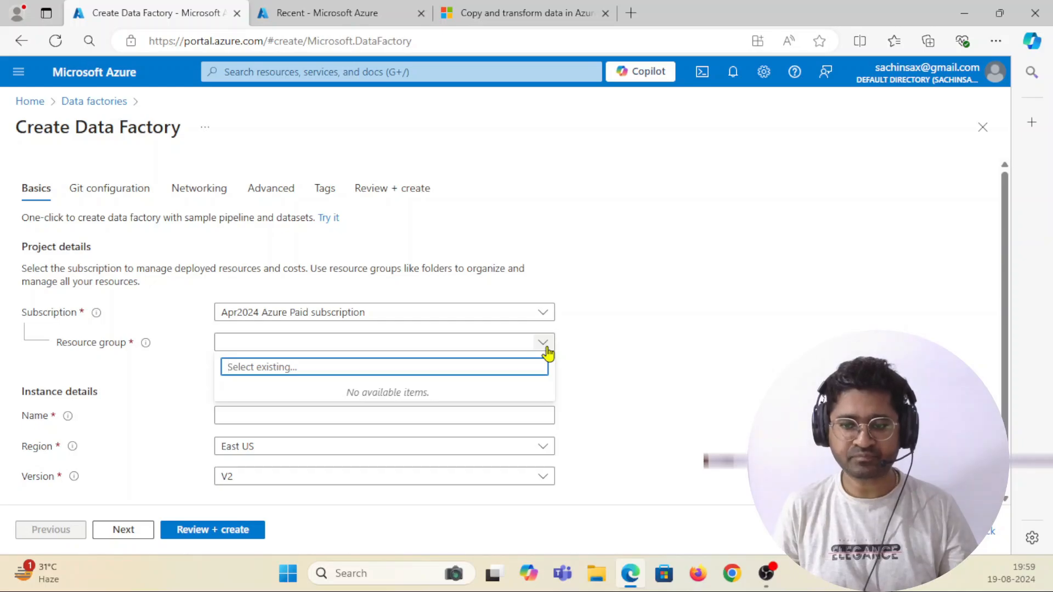
click(547, 348)
click(237, 360)
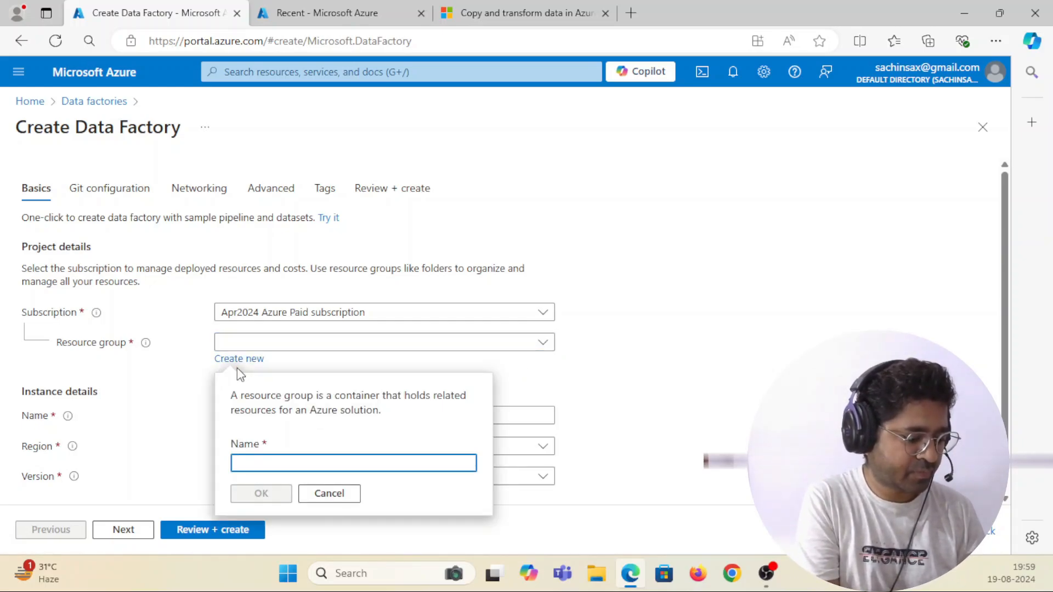
text(cpo)
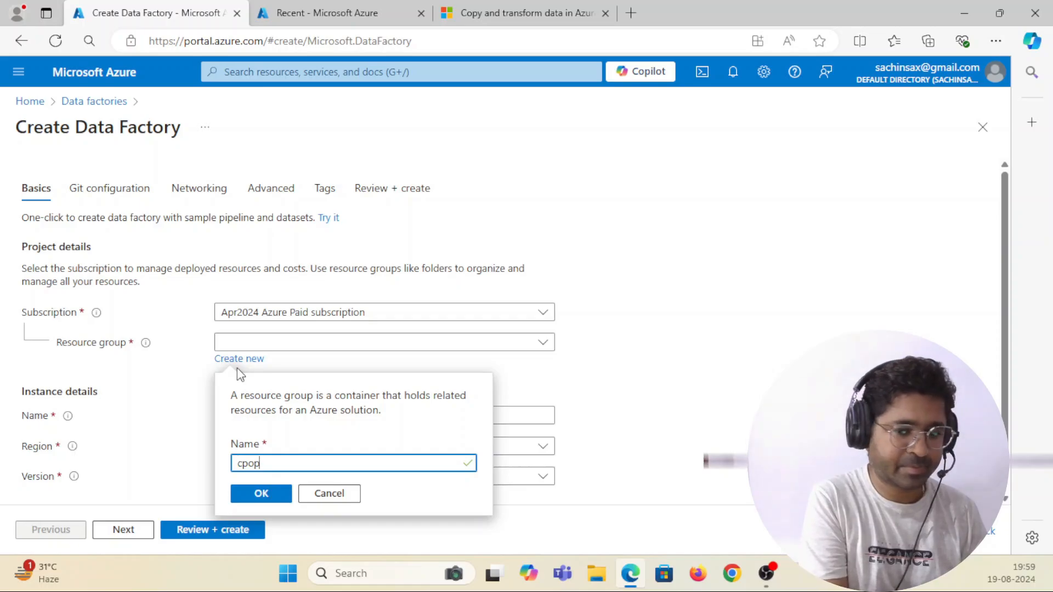
text(p)
key(BackSpace)
key(BackSpace)
key(BackSpace)
key(BackSpace)
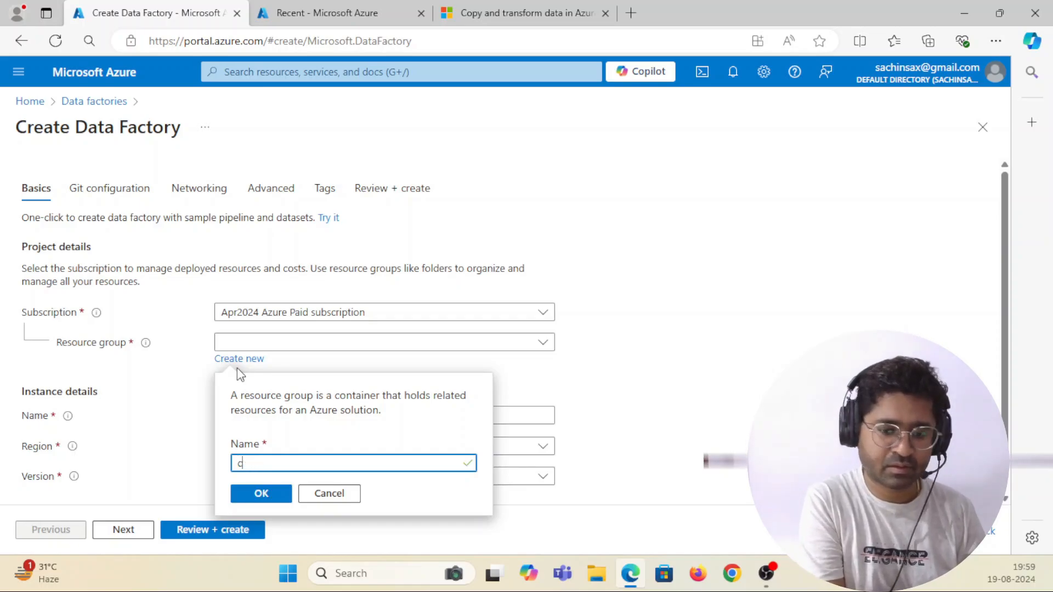
text(resour)
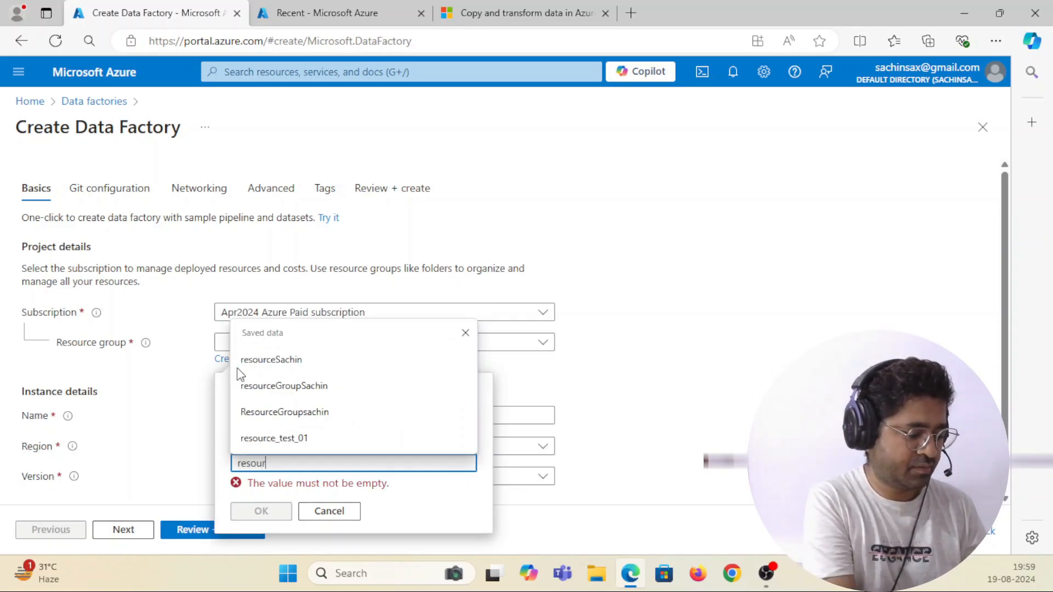
text(ce_)
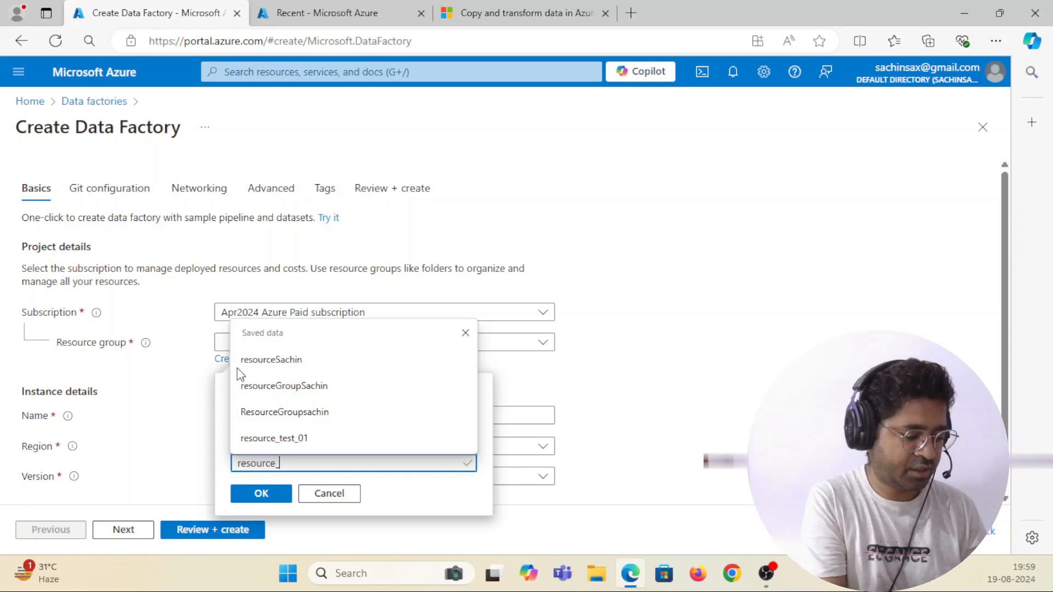
text(group)
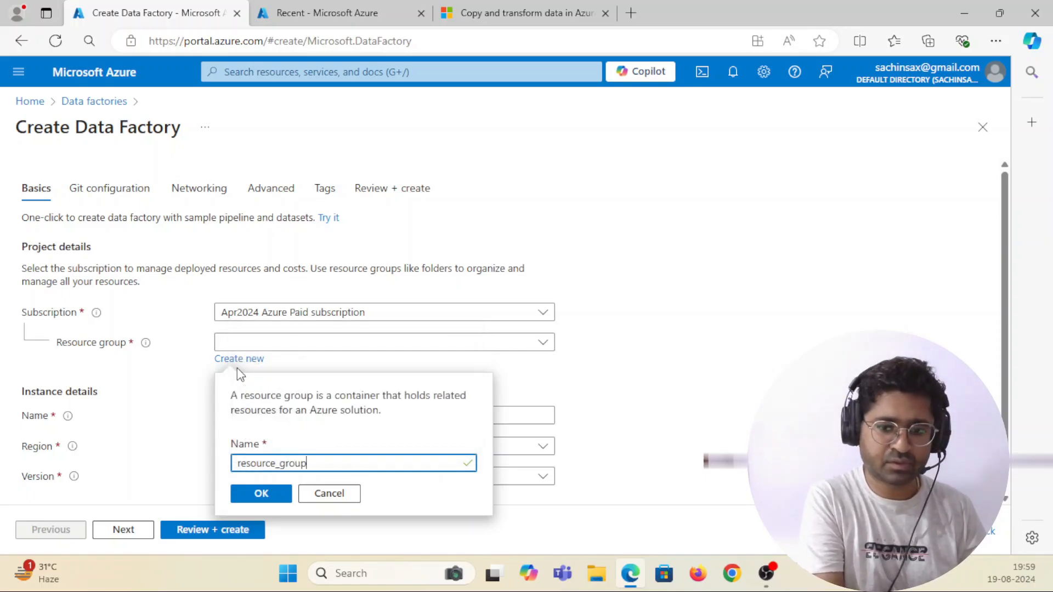
text(_te)
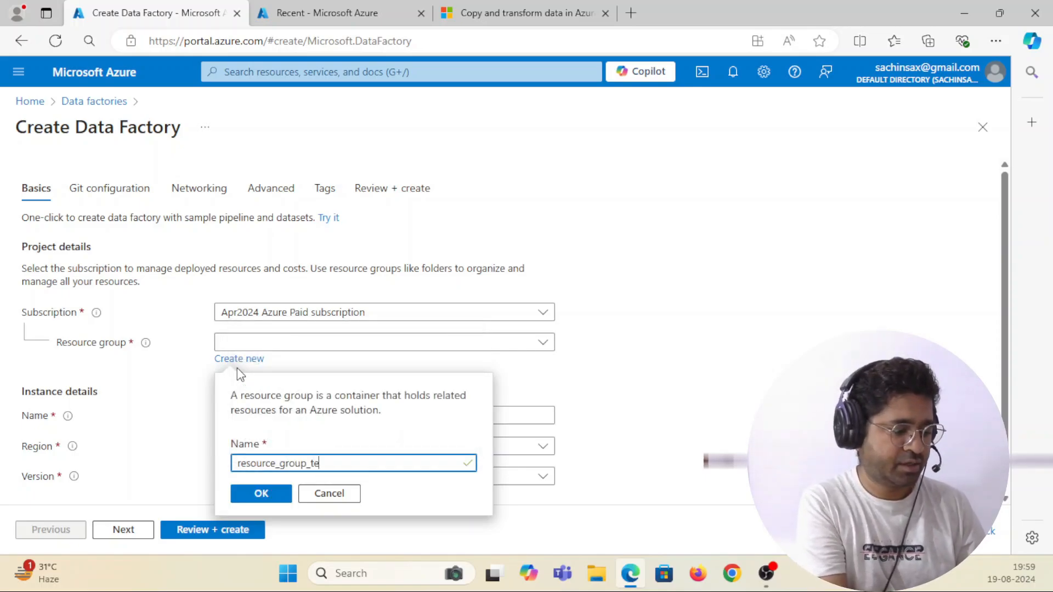
text(st)
click(275, 496)
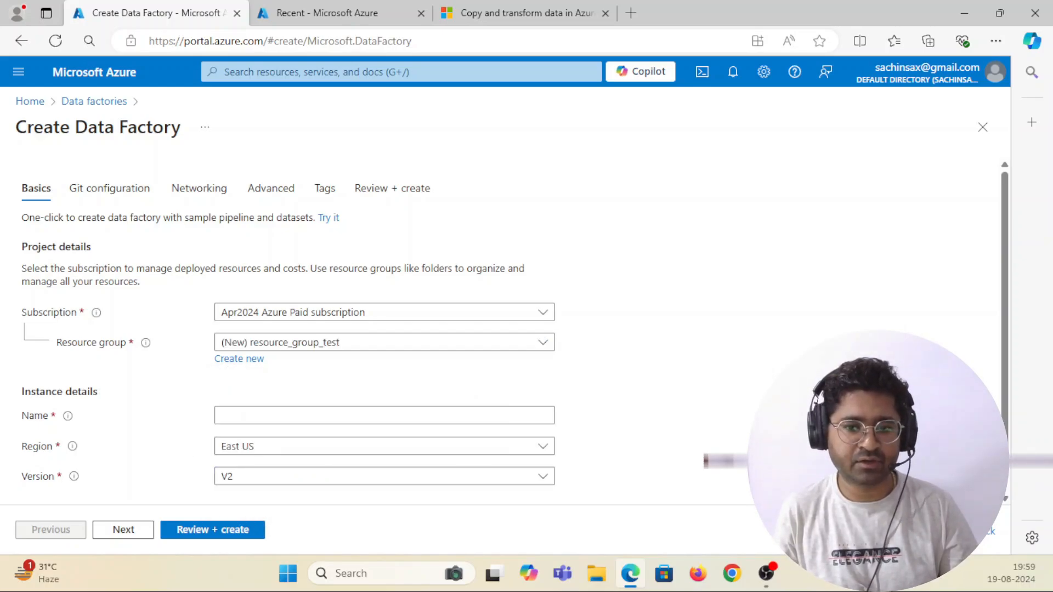
Step: Name the data factory with datafactory, the owner's first name and test1, joined by underscores
key(alt+Tab)
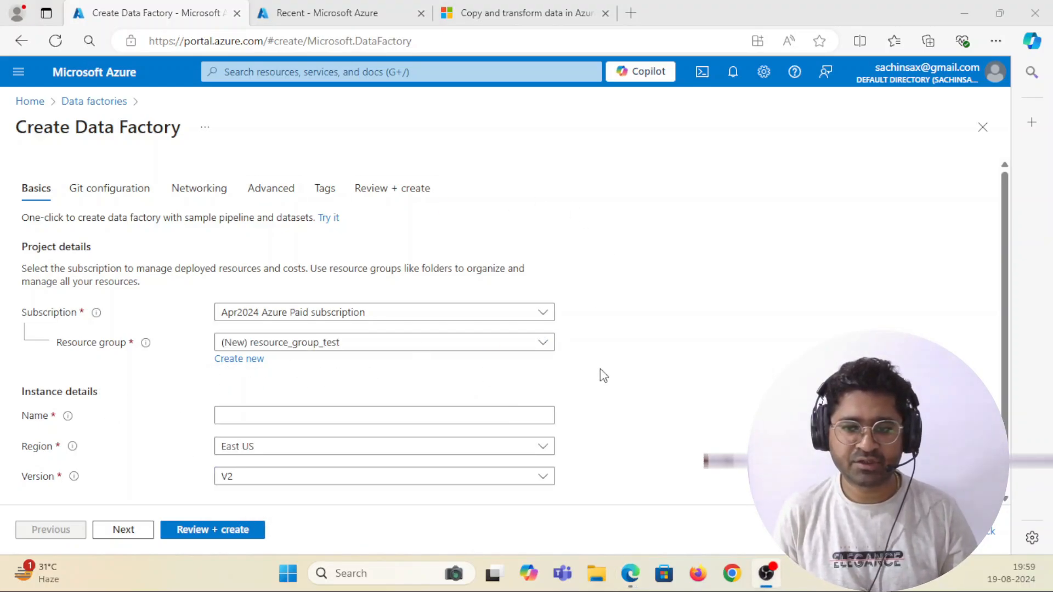
click(665, 349)
scroll(667, 349, down, 1)
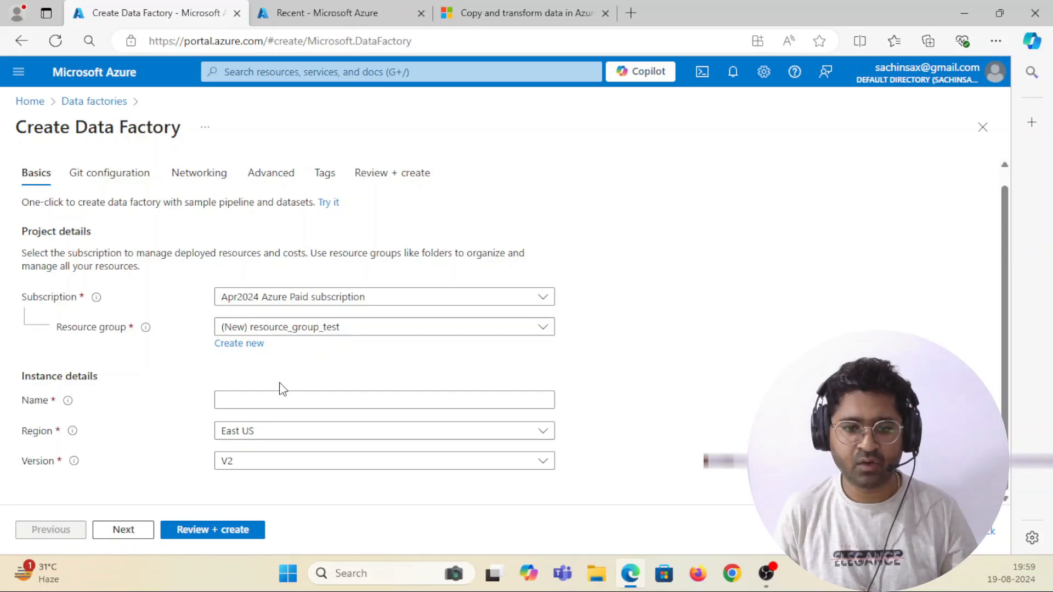
click(266, 395)
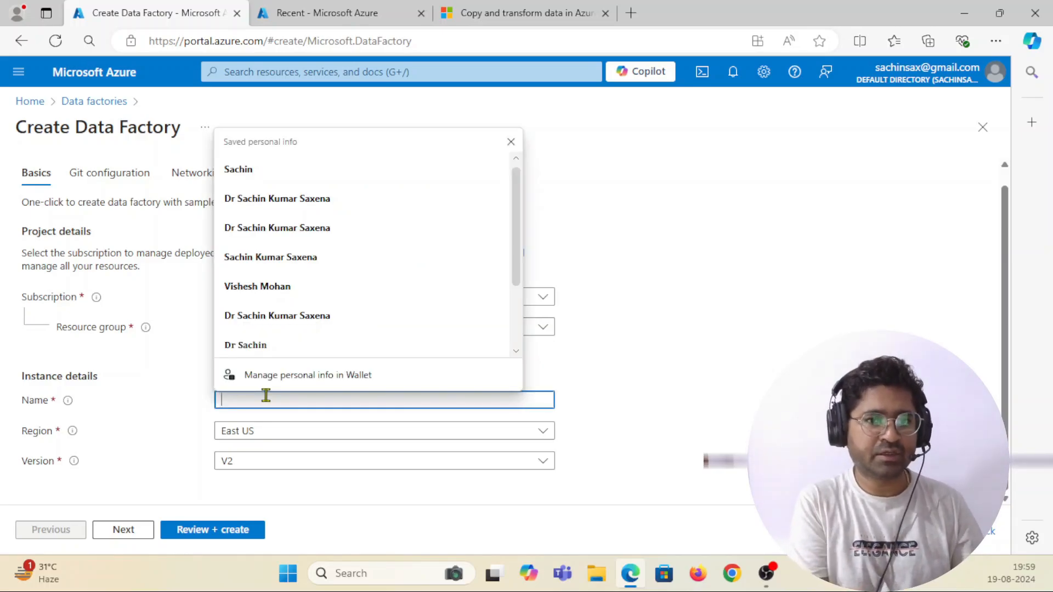
text(data)
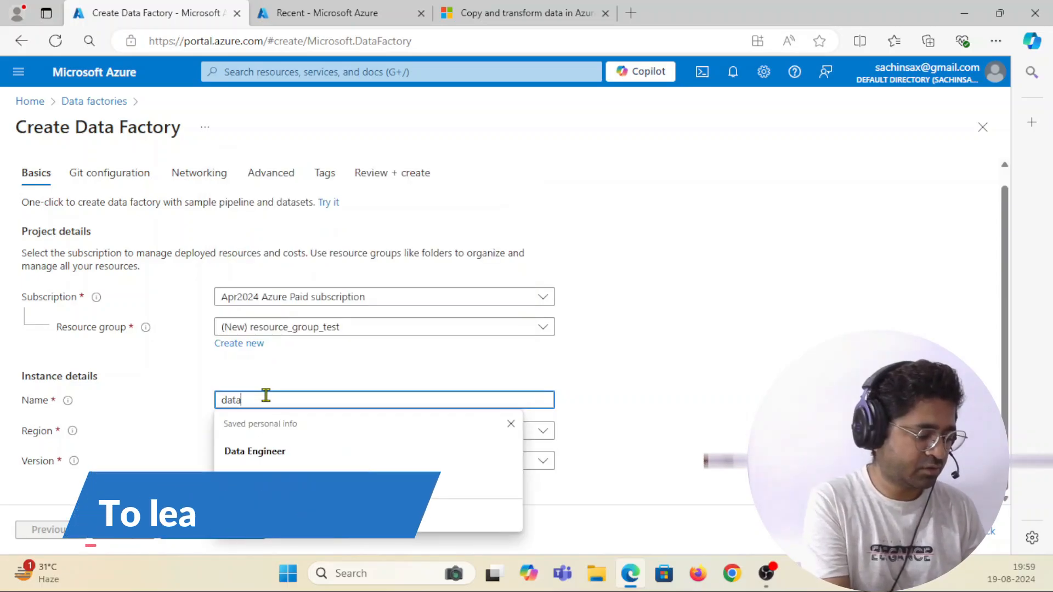
text(factory)
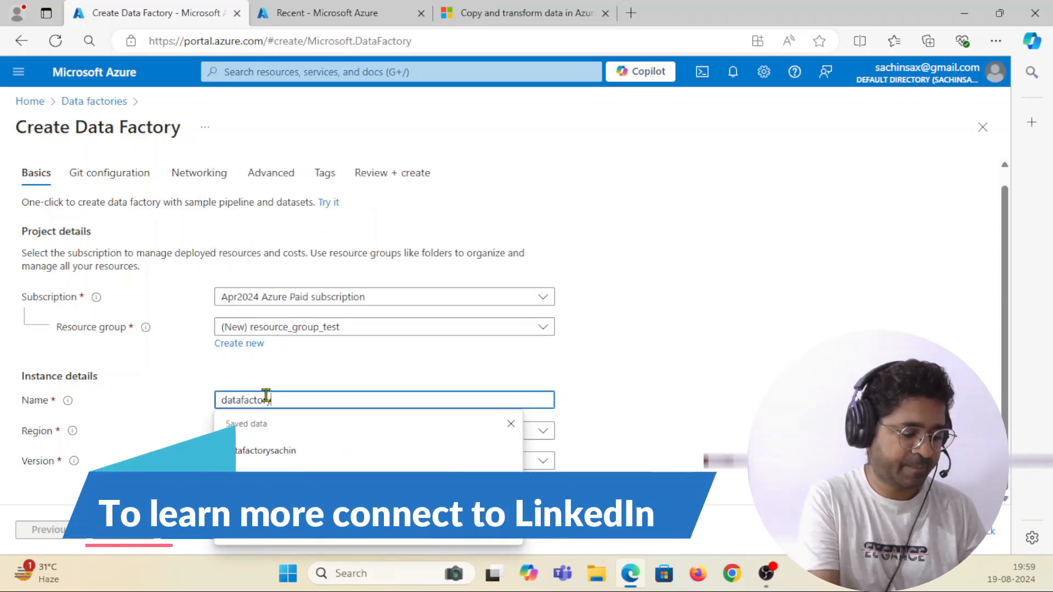
text(_sachin_test1)
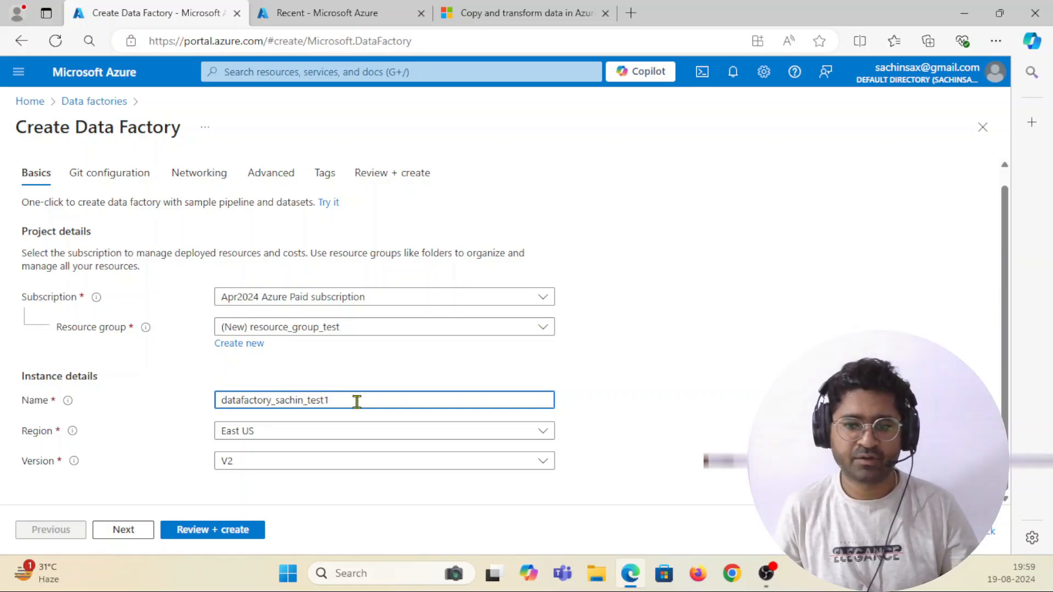
Step: Remove both underscores from the data factory's name
click(306, 399)
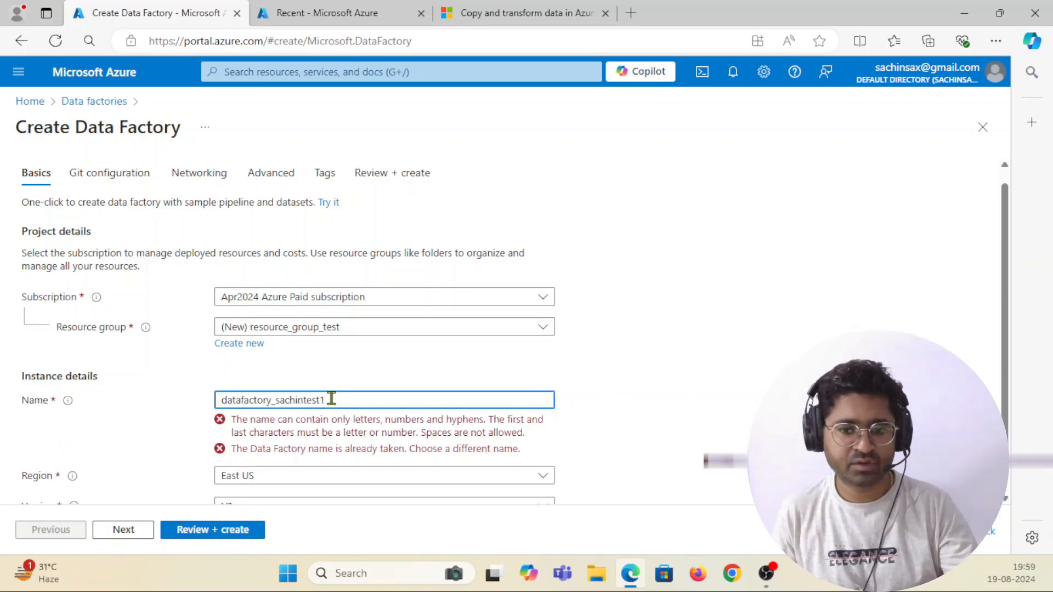
click(277, 401)
key(BackSpace)
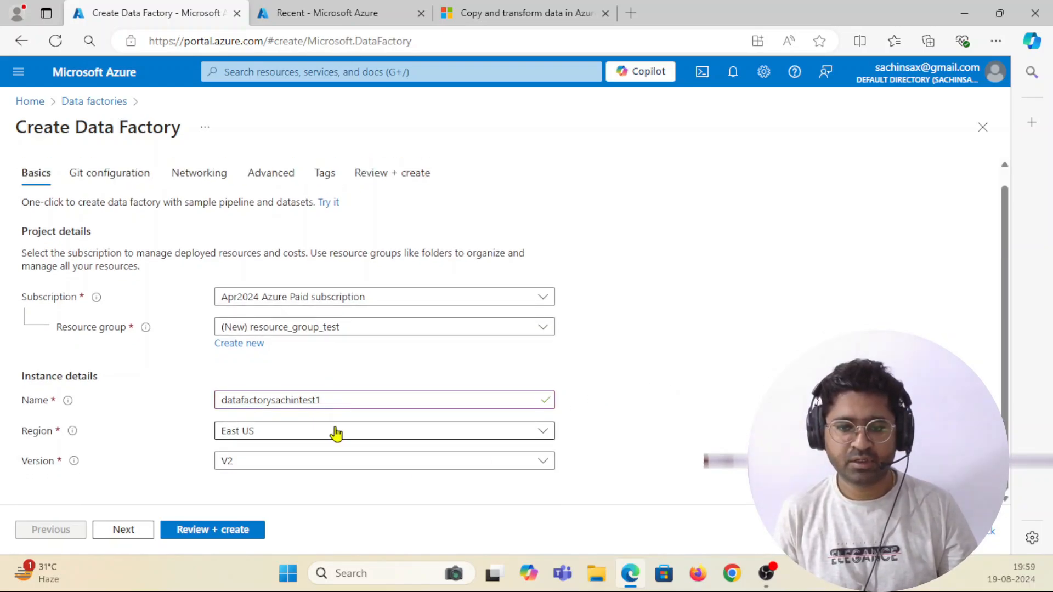
Step: Set the data factory's region to Central India
click(546, 435)
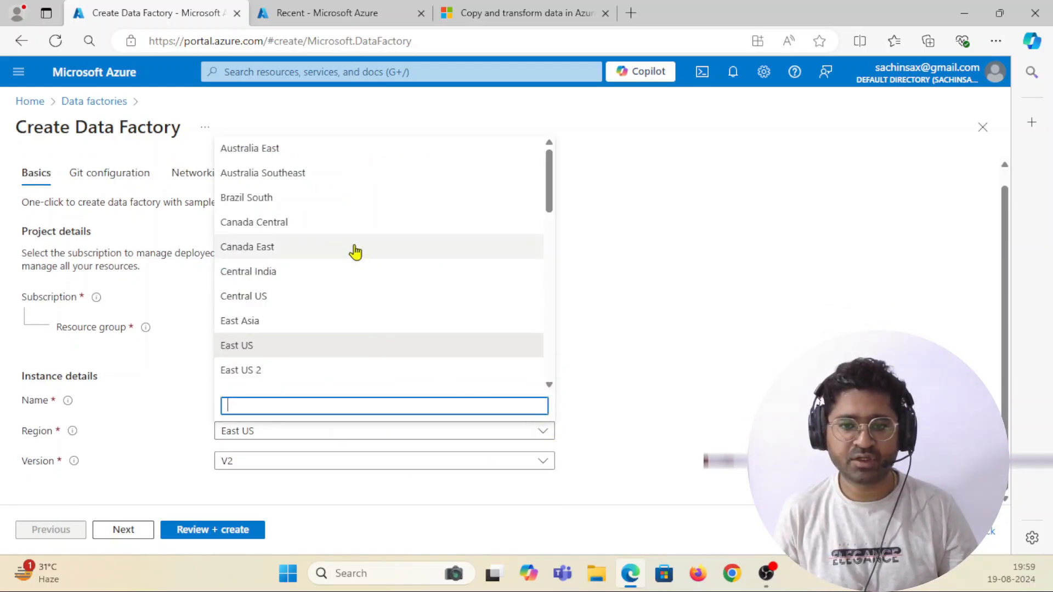
click(251, 273)
click(789, 325)
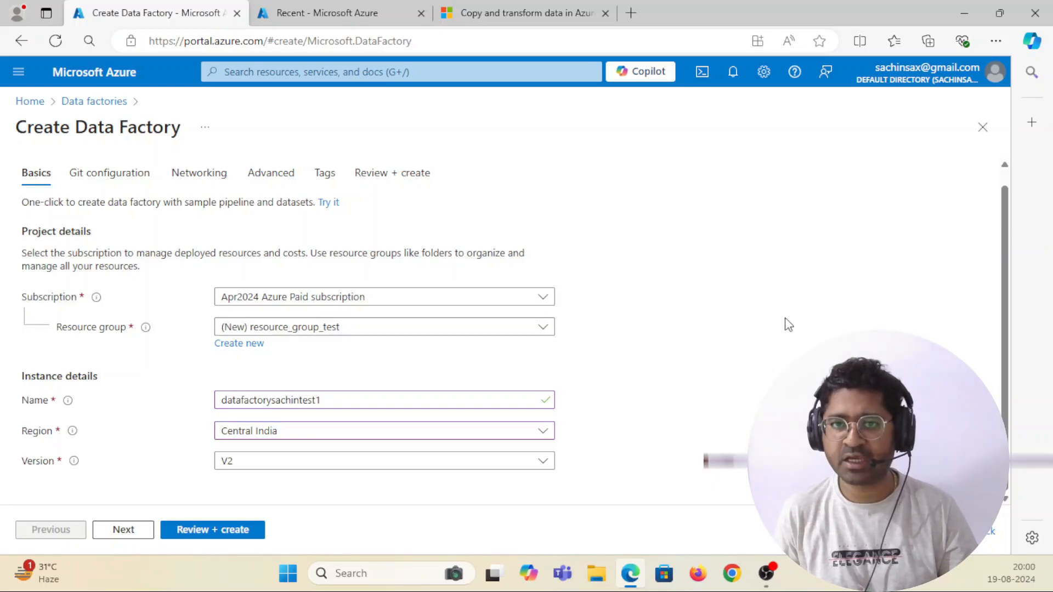
Step: Keep the default Git, networking, encryption and tag settings and proceed to the data factory's final review
click(122, 533)
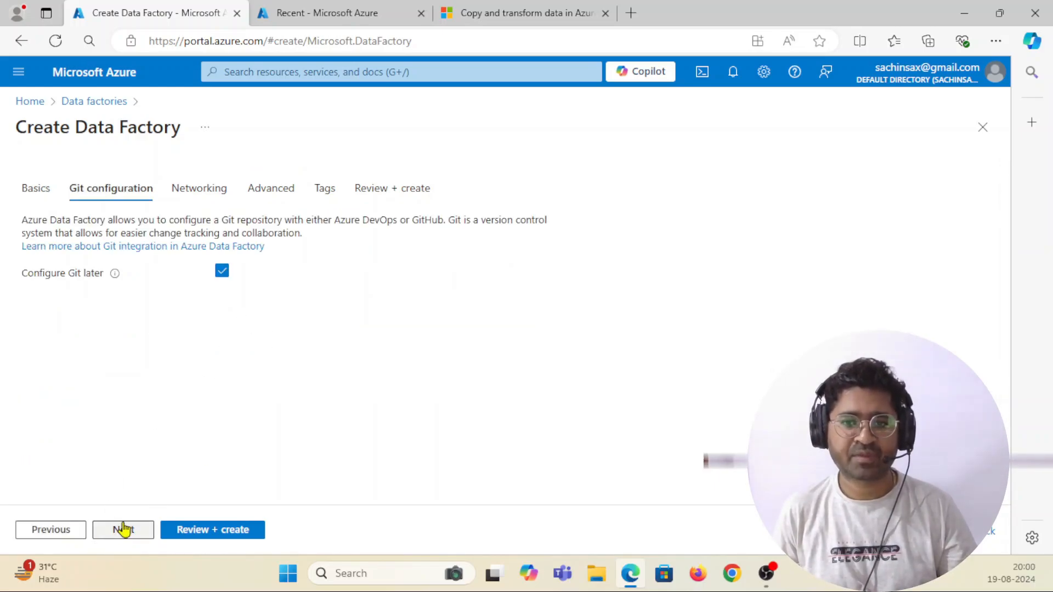
click(124, 530)
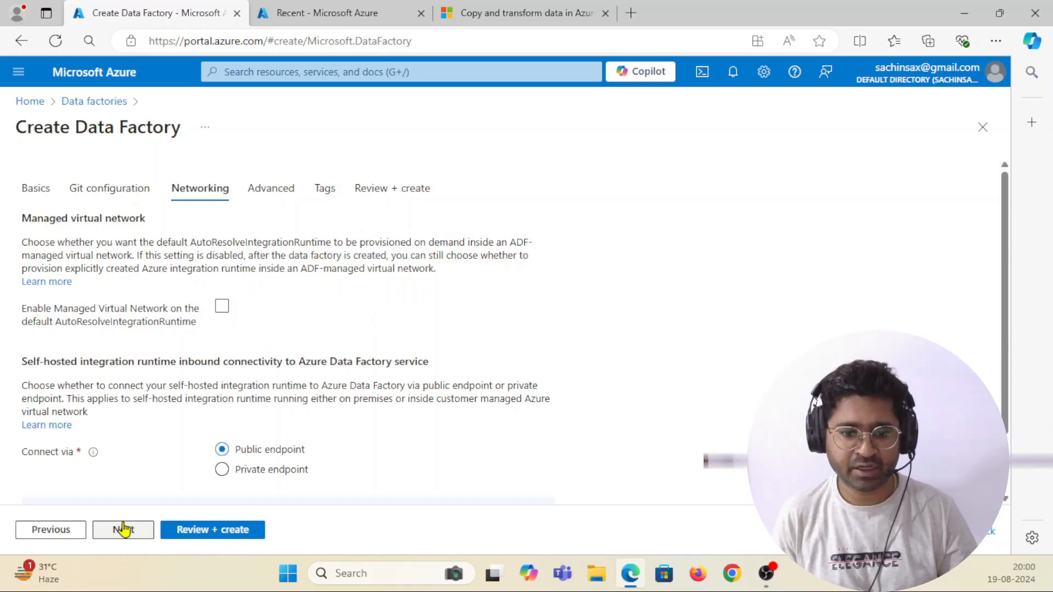
click(124, 530)
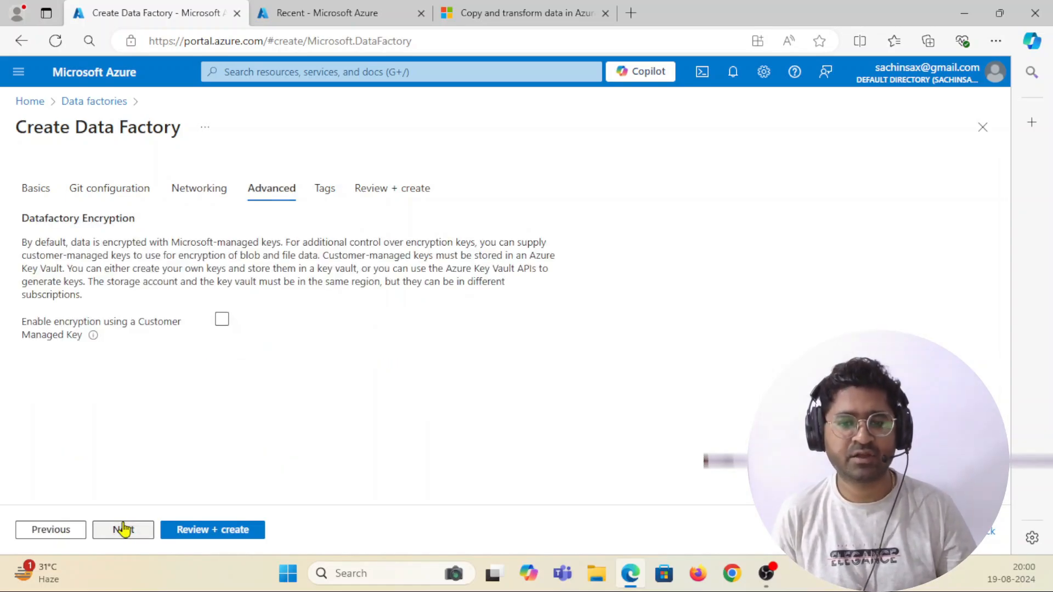
click(124, 530)
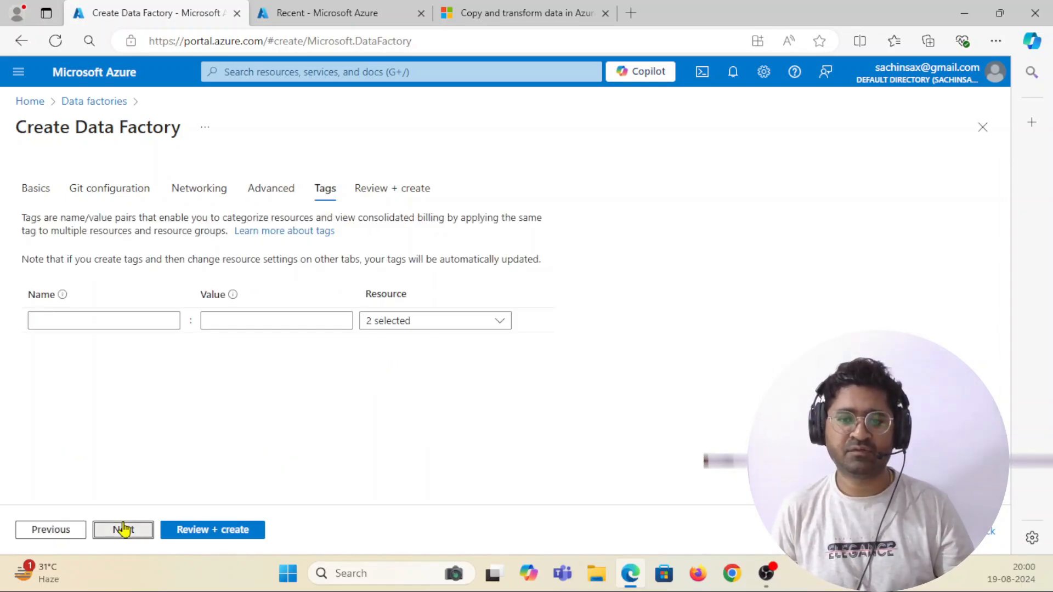
click(124, 530)
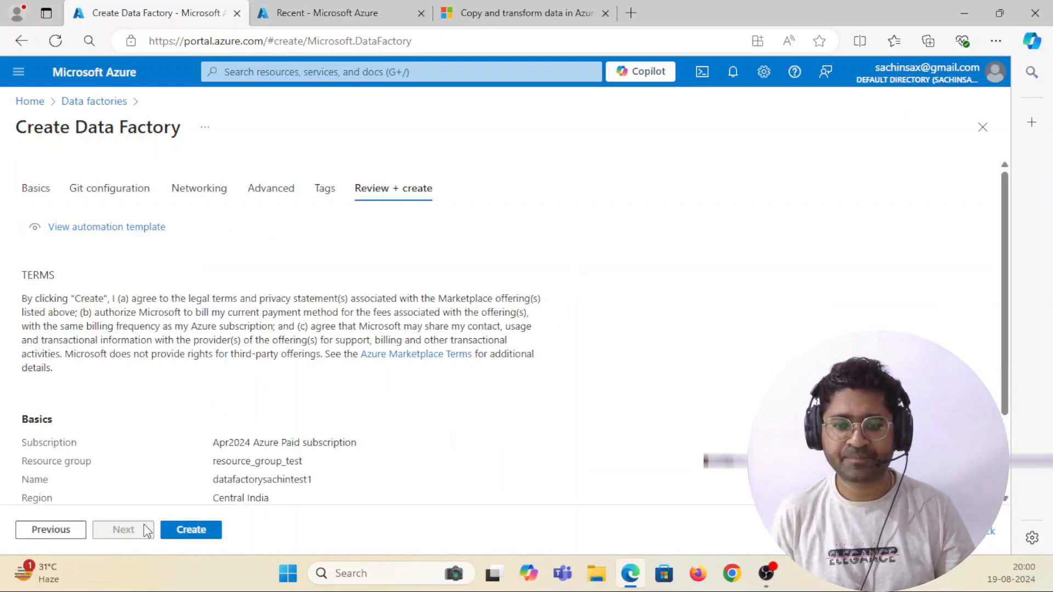
Step: Create the data factory from the reviewed settings, open the deployed resource and launch its Azure Data Factory Studio
click(201, 531)
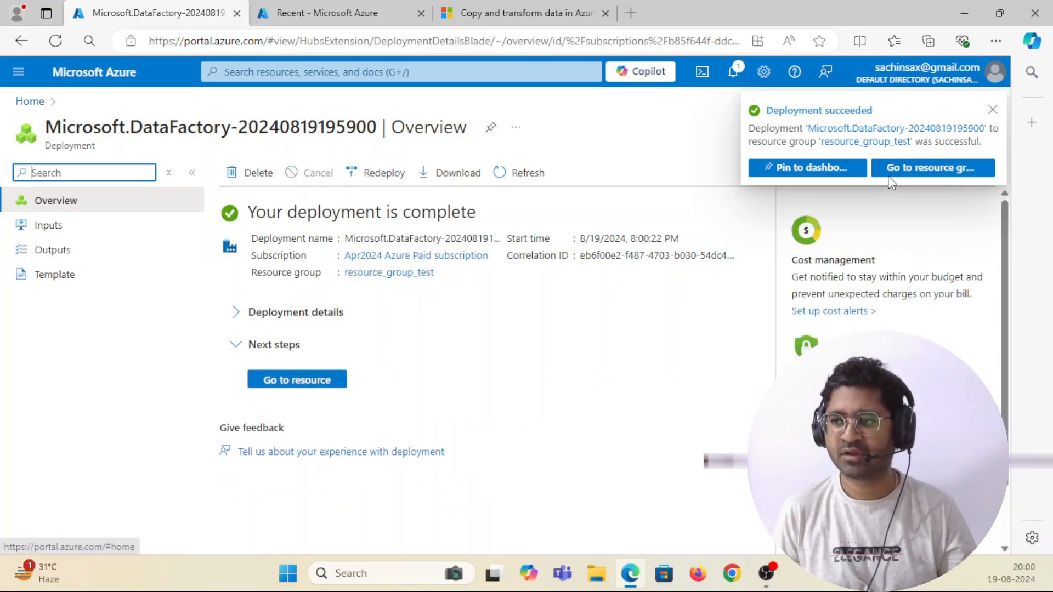
click(318, 386)
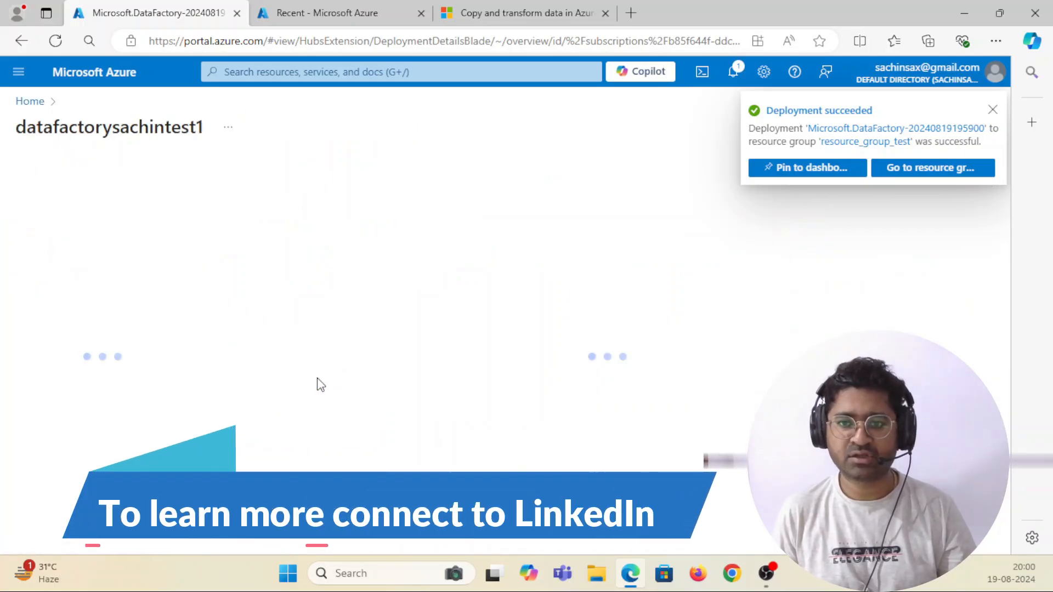
click(993, 110)
click(500, 483)
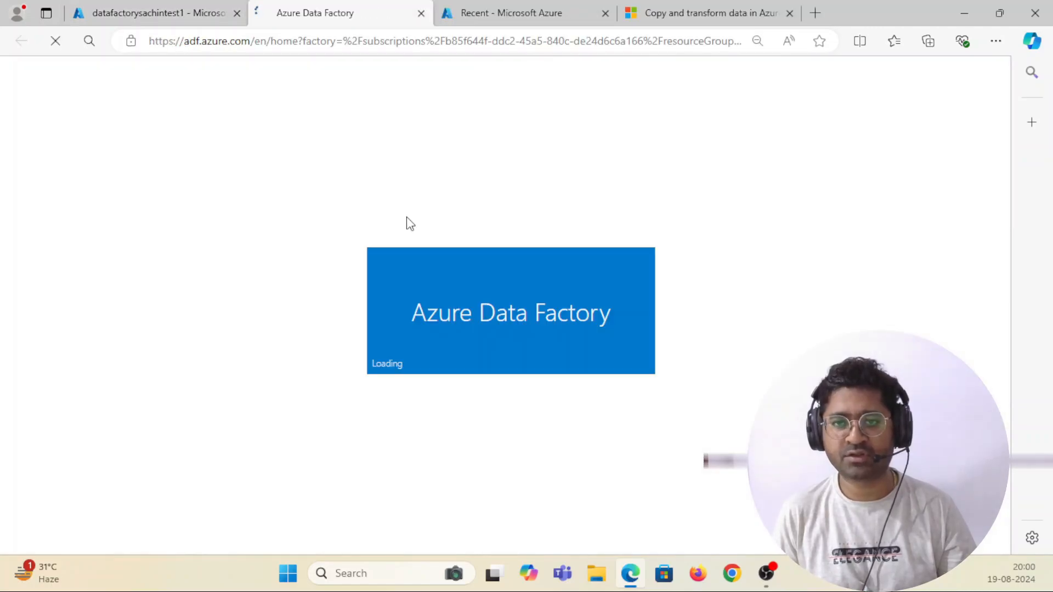
Step: Return to the Azure portal home, search for azure sql, and start creating a database under SQL databases
click(104, 12)
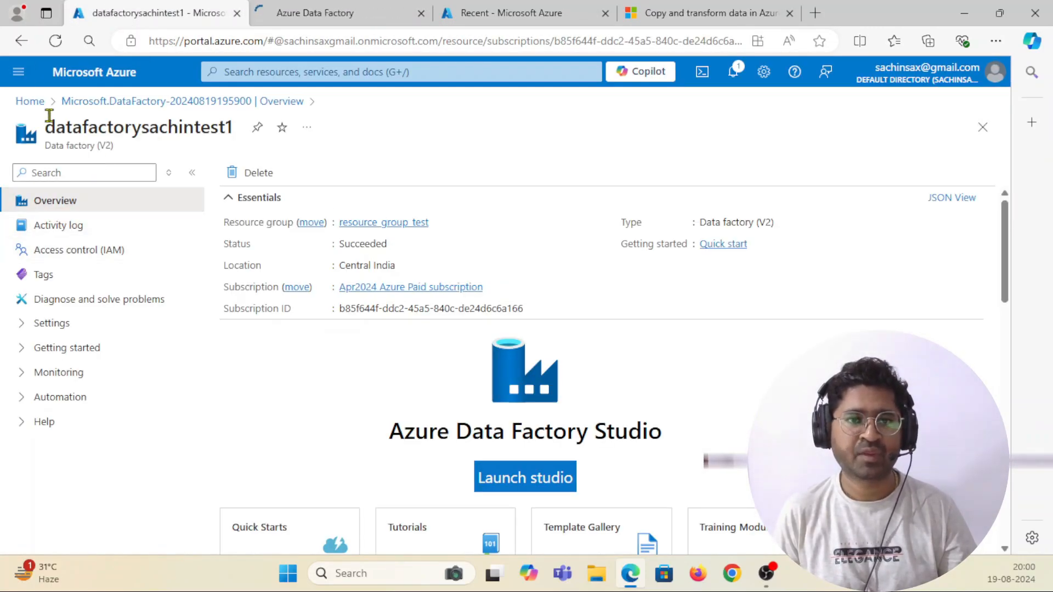
click(30, 102)
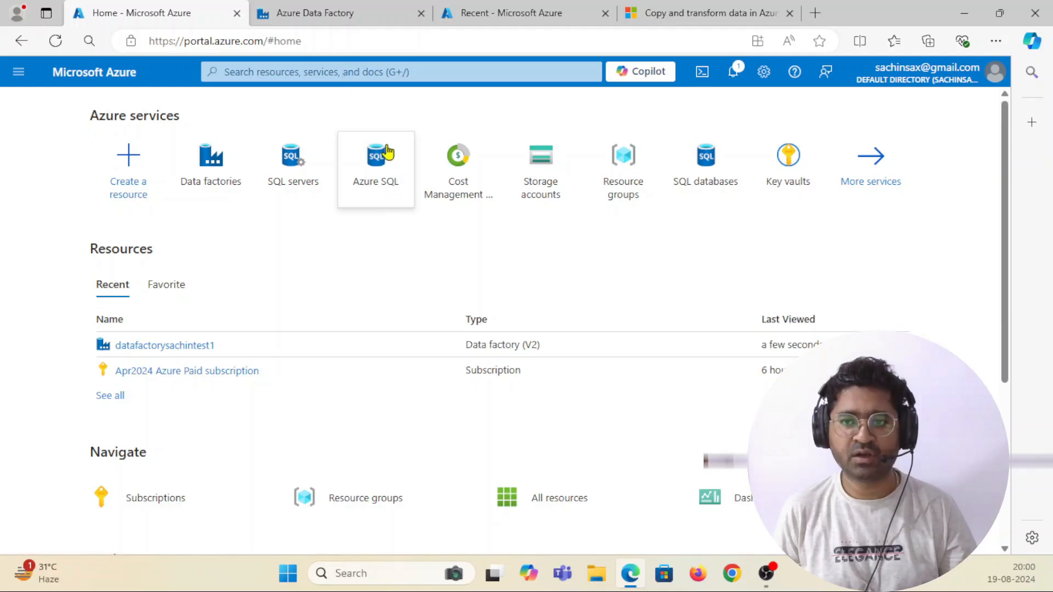
click(311, 75)
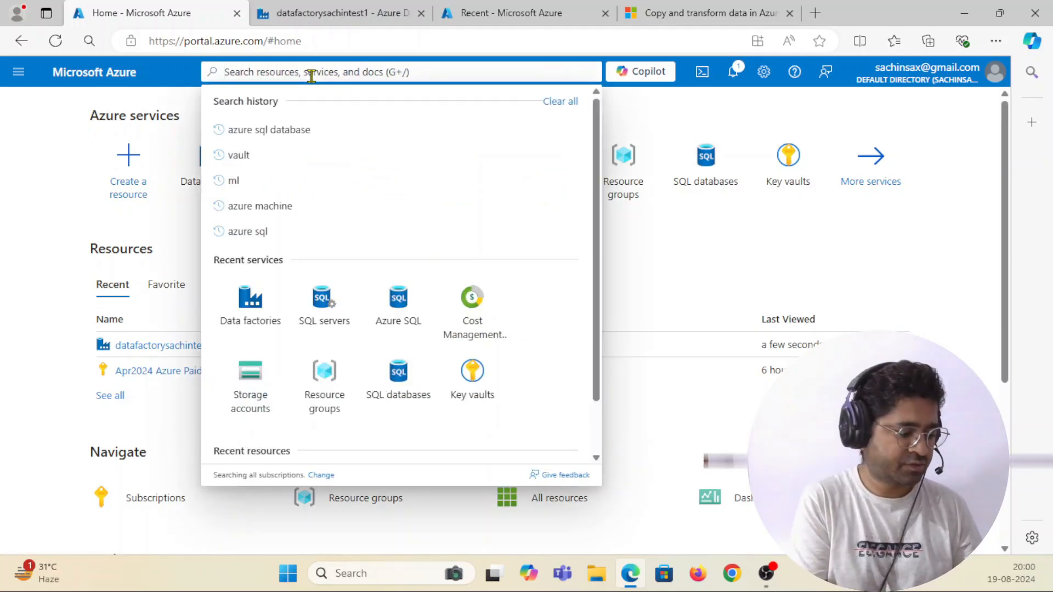
text(azure s)
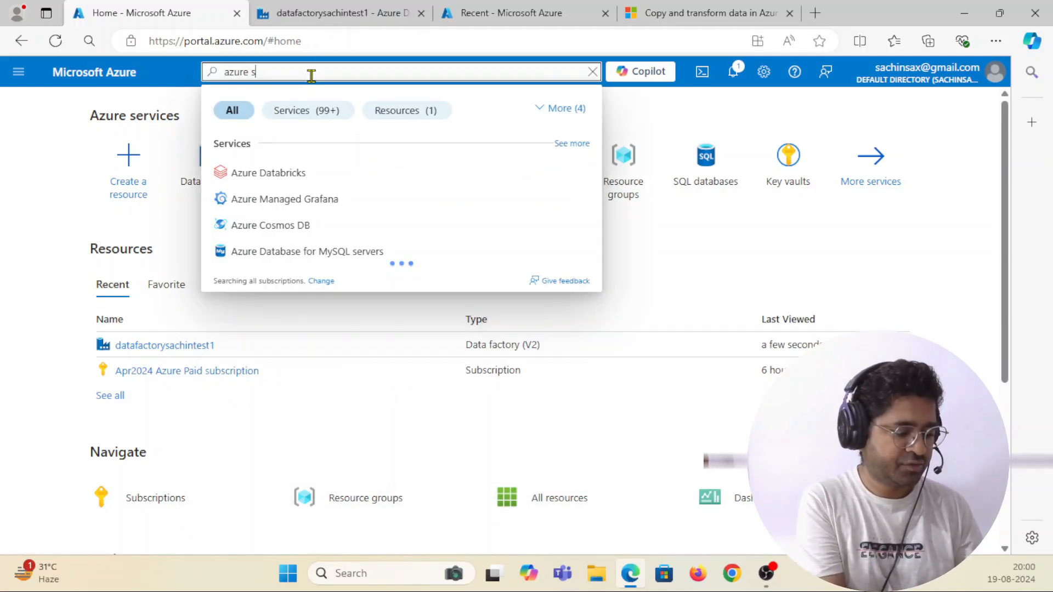
text(ql)
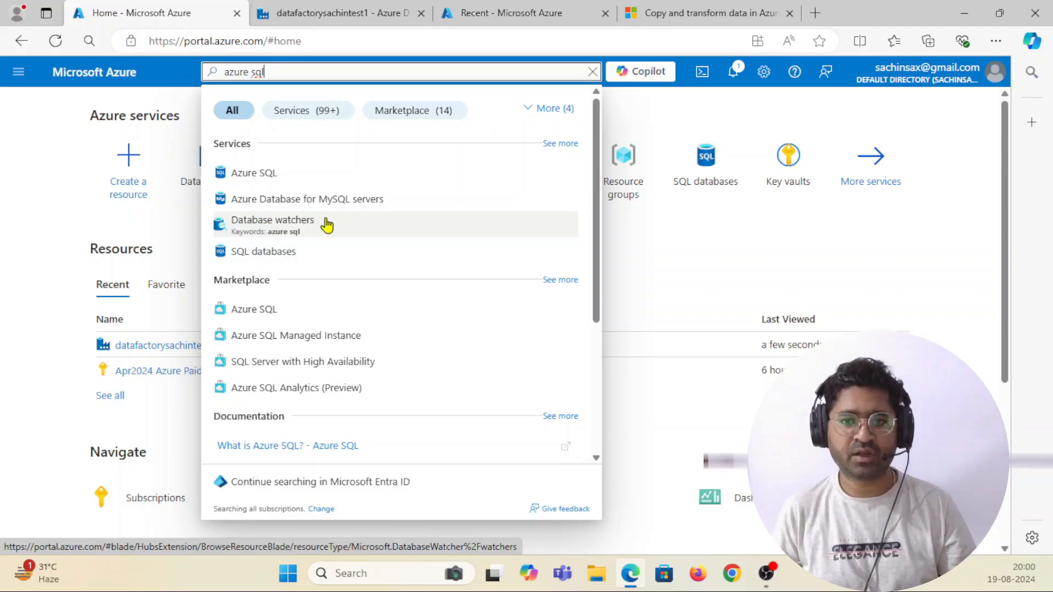
click(270, 252)
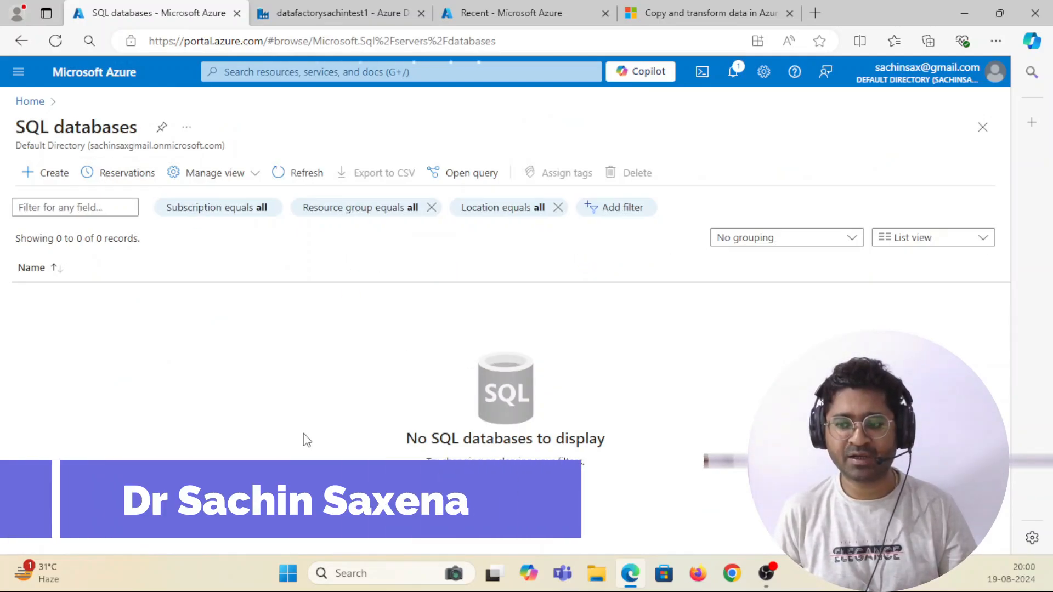
click(496, 490)
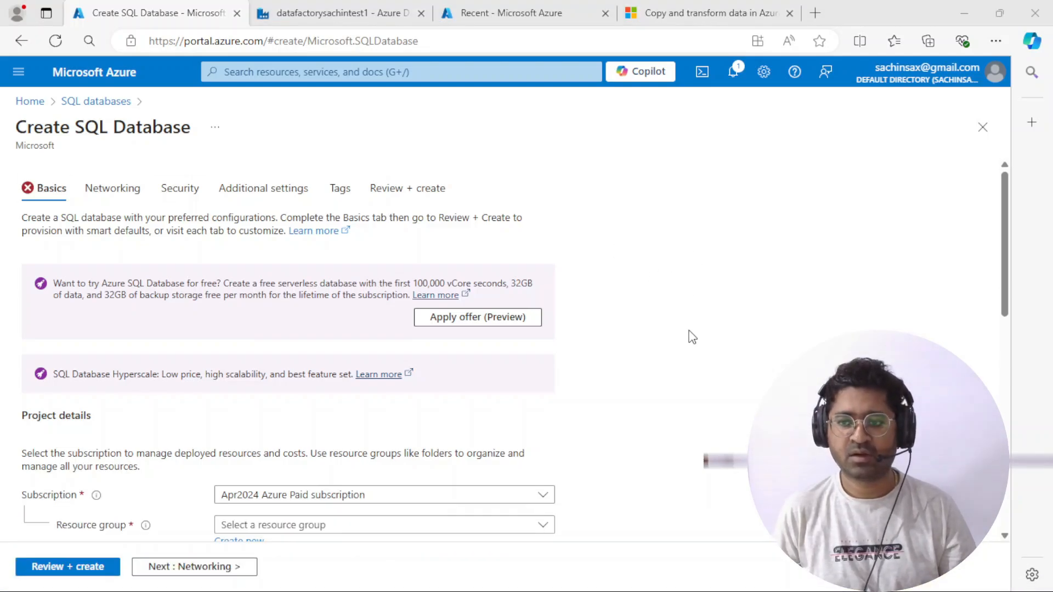
Step: Apply the free database offer and assign the SQL database to resource_group_test under the Apr2024 Azure Paid subscription
click(472, 322)
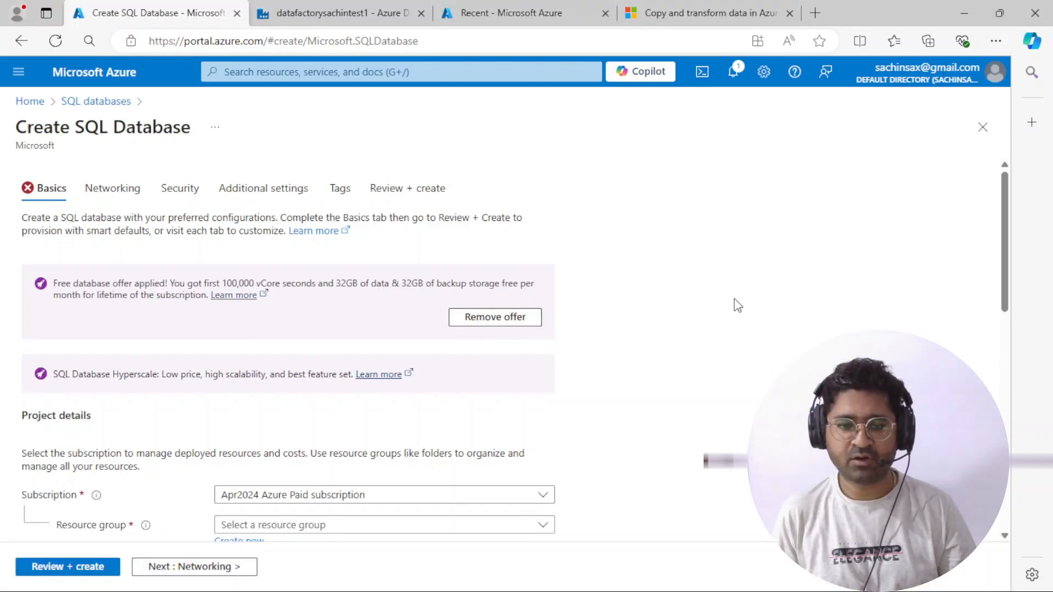
scroll(548, 301, down, 3)
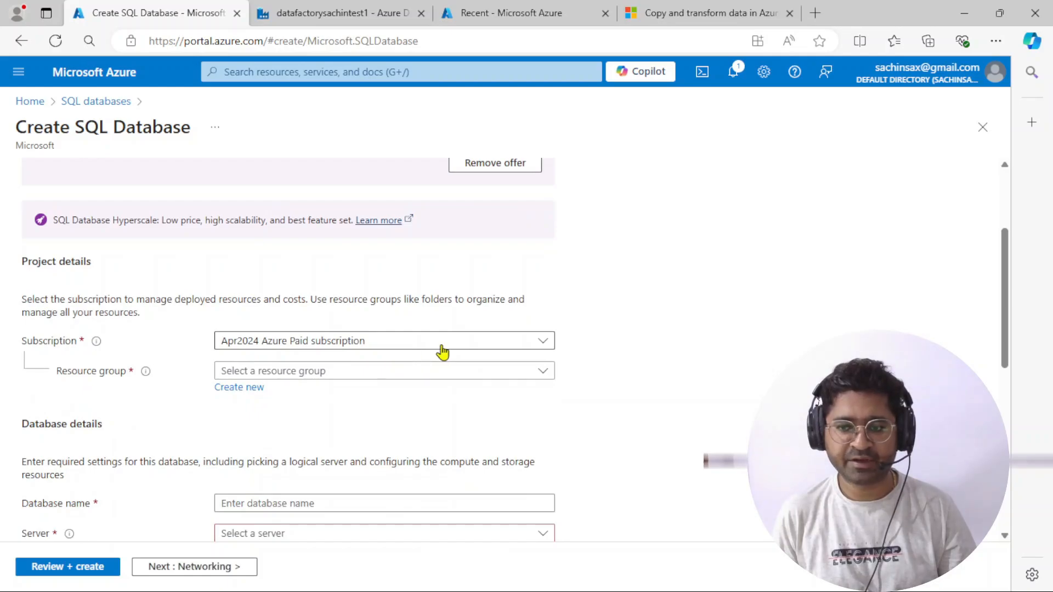
click(441, 347)
click(297, 347)
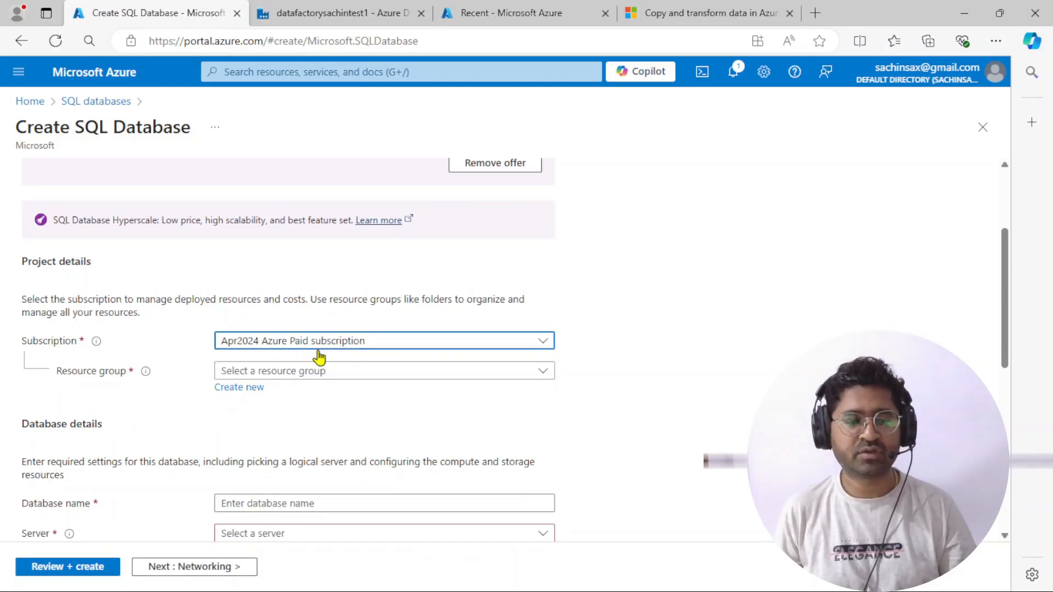
click(290, 377)
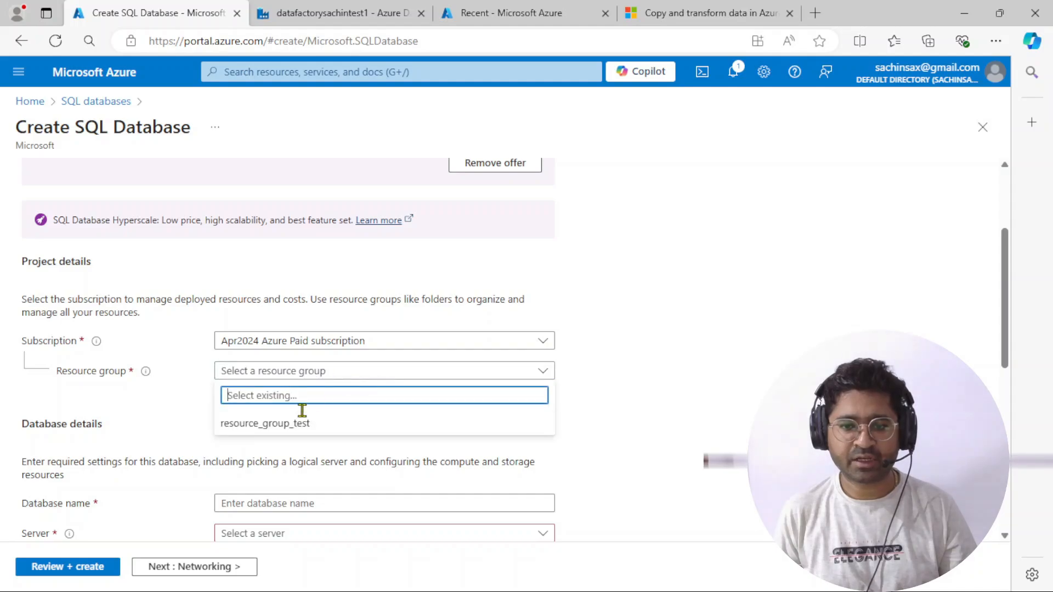
click(286, 425)
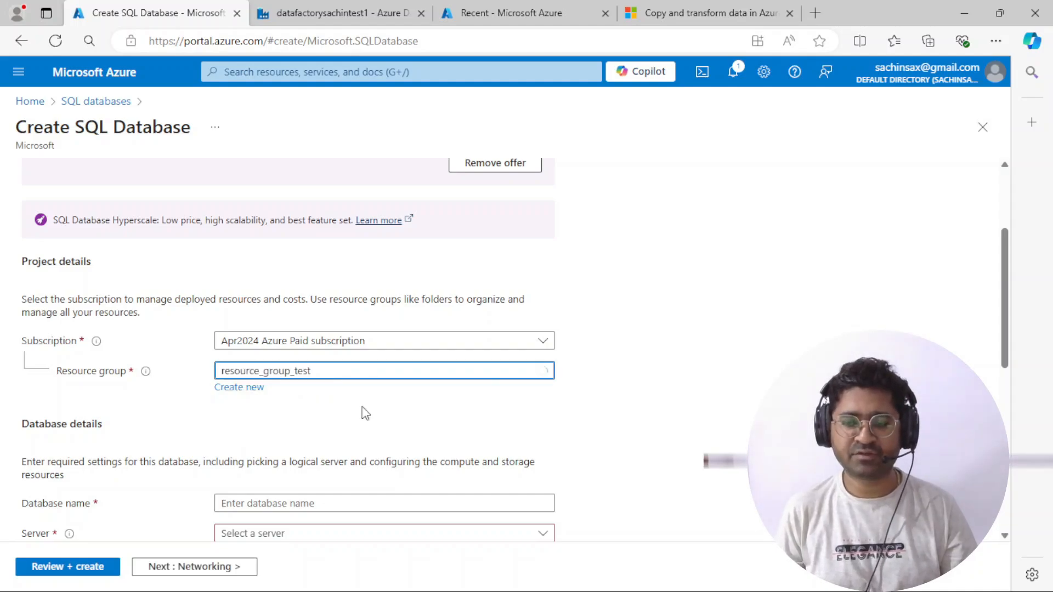
Step: Name the SQL database with database, the owner's first name and test1, joined without separators
scroll(712, 350, down, 3)
click(248, 352)
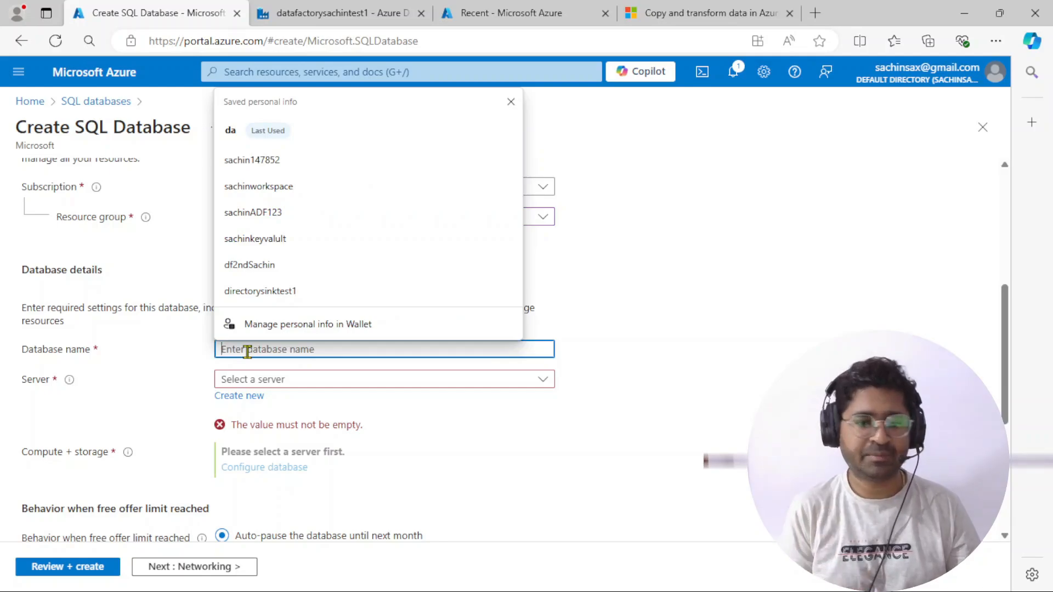
text(data)
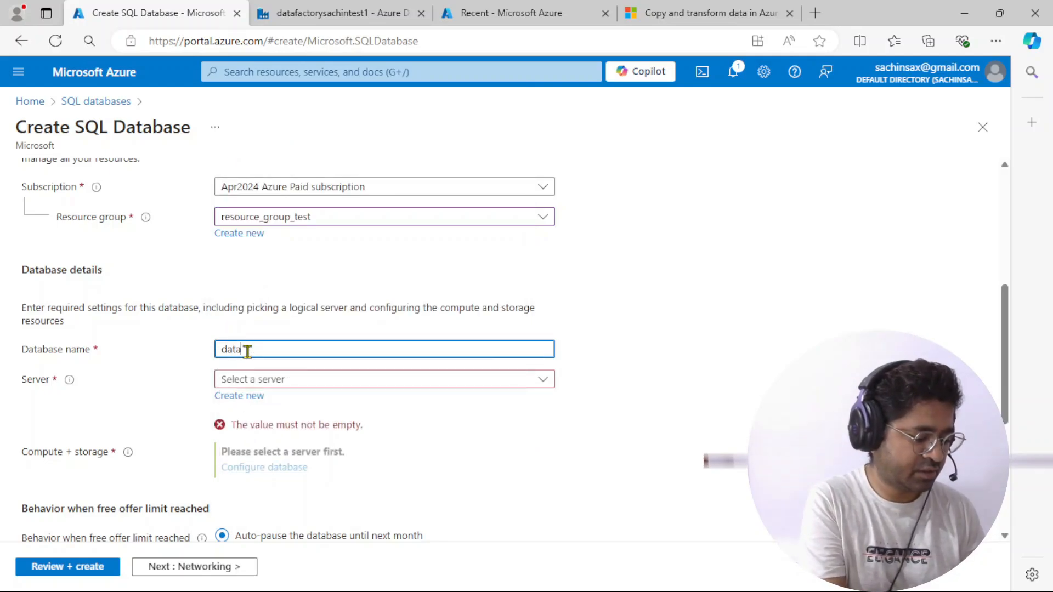
text(bases)
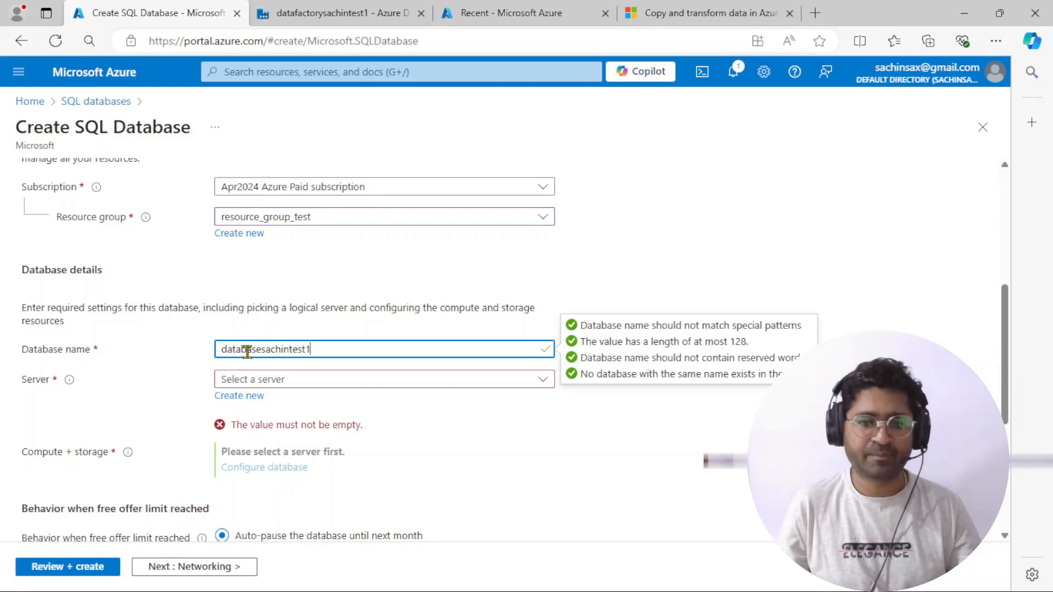
text(achintest1)
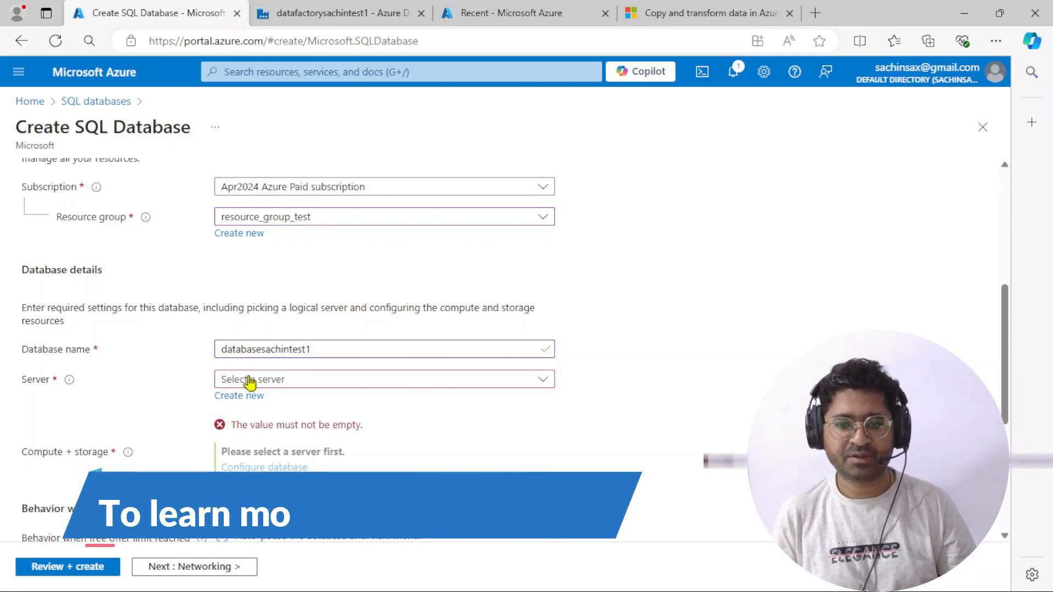
Step: Start a new server for the database, named with server, the owner's first name and test1 without separators
click(251, 379)
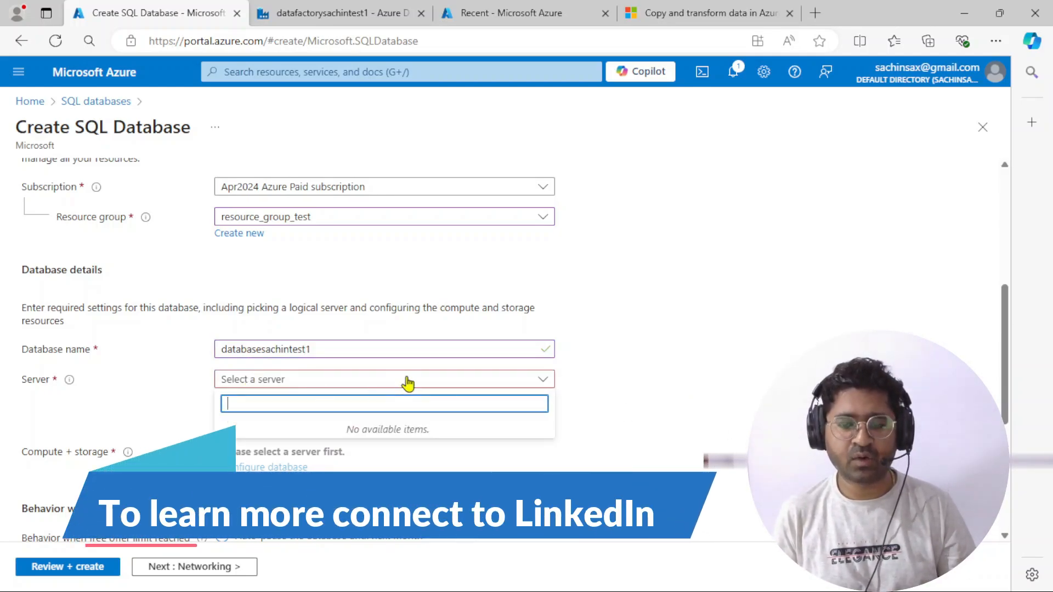
click(651, 380)
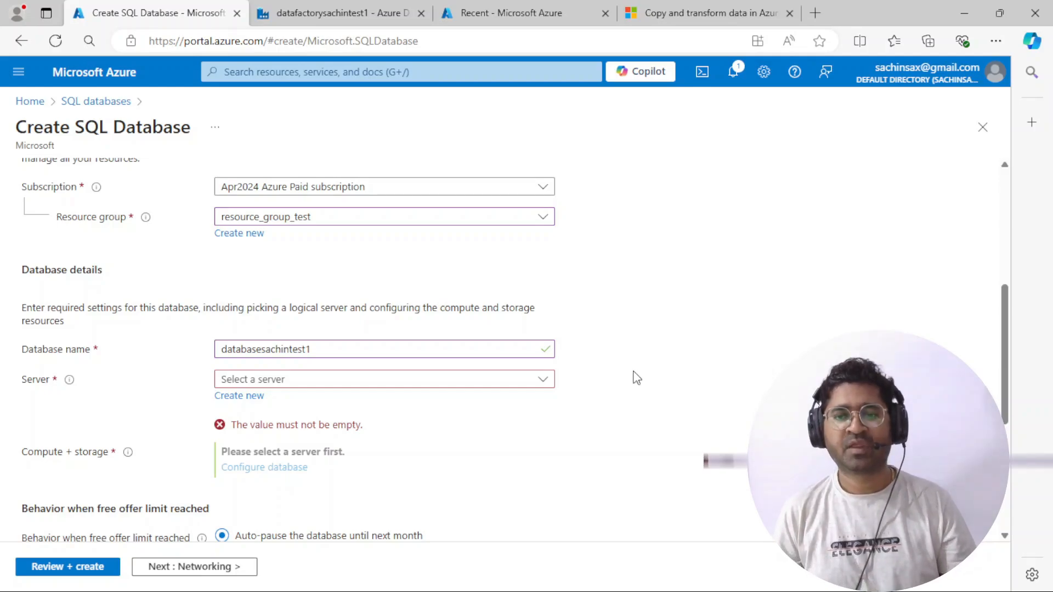
click(233, 397)
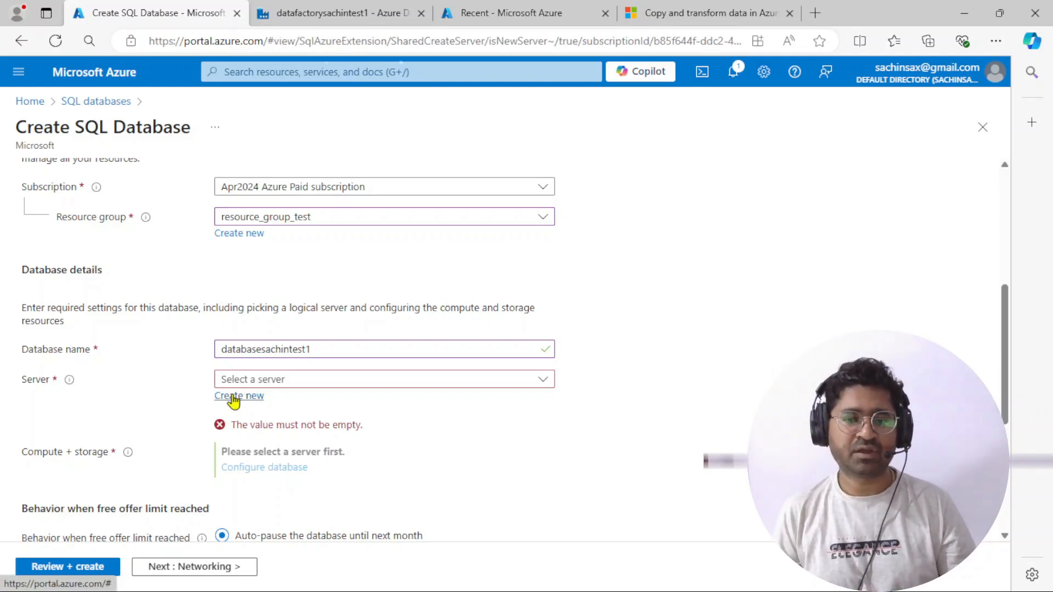
text(s)
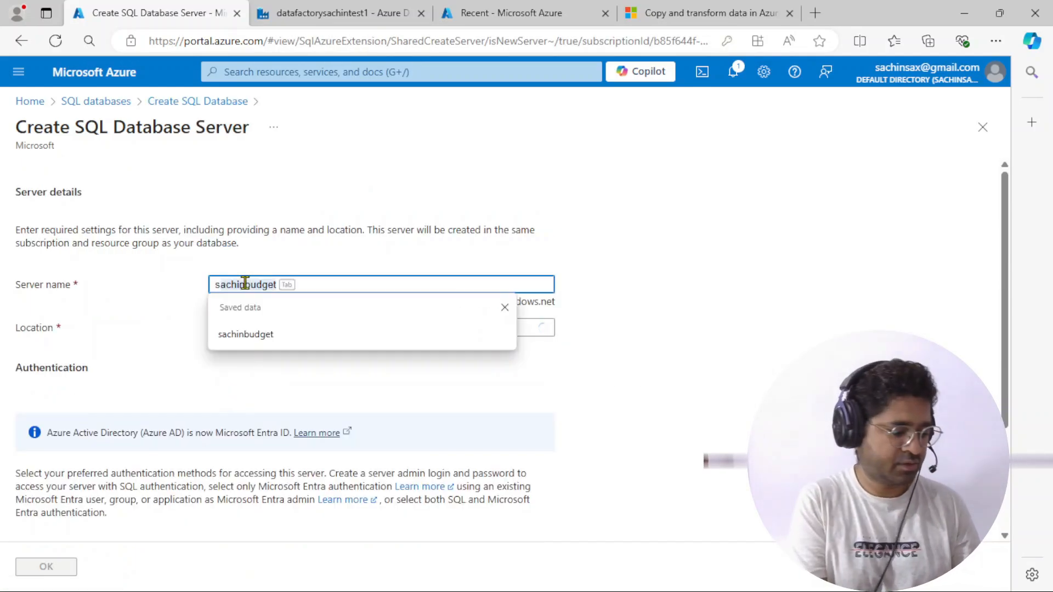
text(erversachintest1)
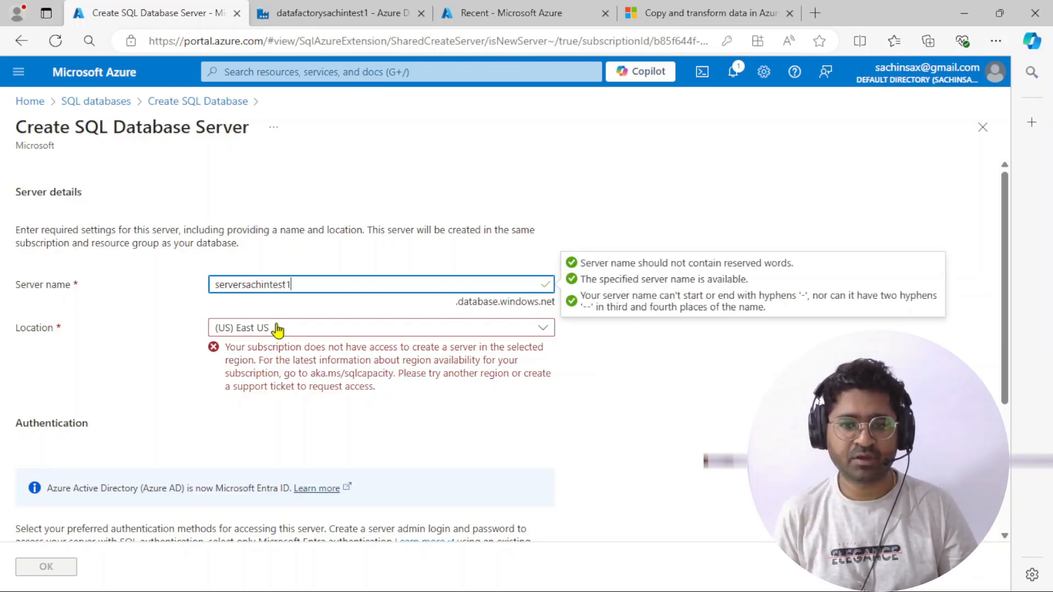
Step: Set the new SQL server's location to (Asia Pacific) Central India
click(278, 328)
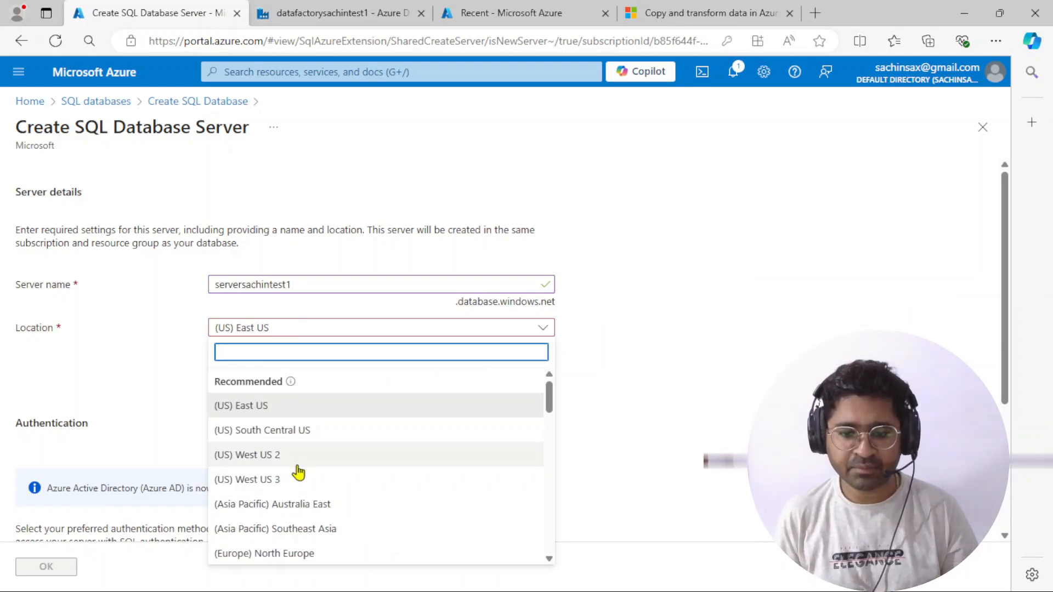
scroll(298, 473, down, 3)
scroll(296, 425, down, 5)
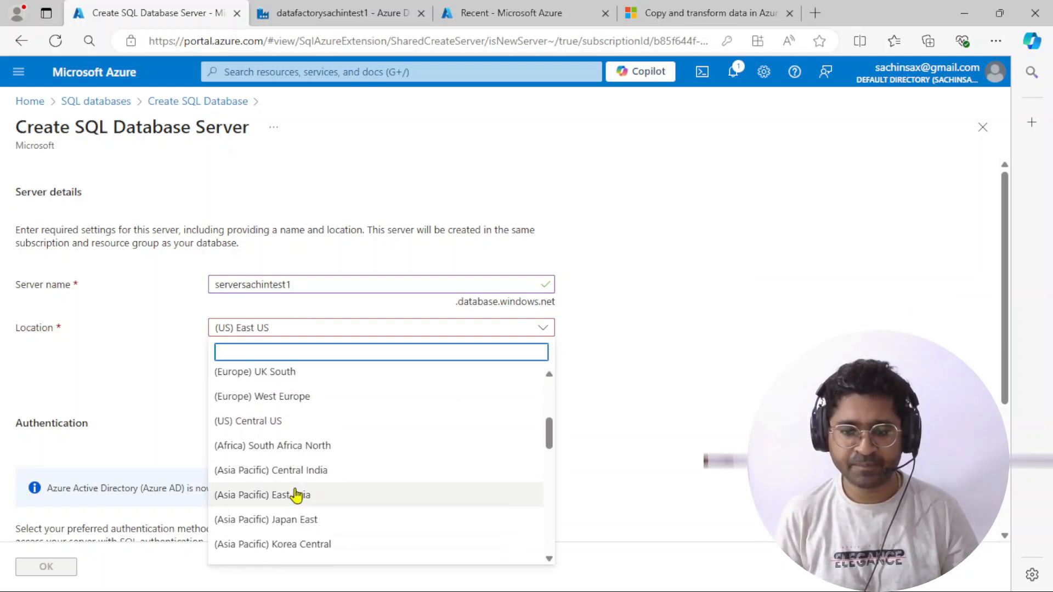
click(306, 396)
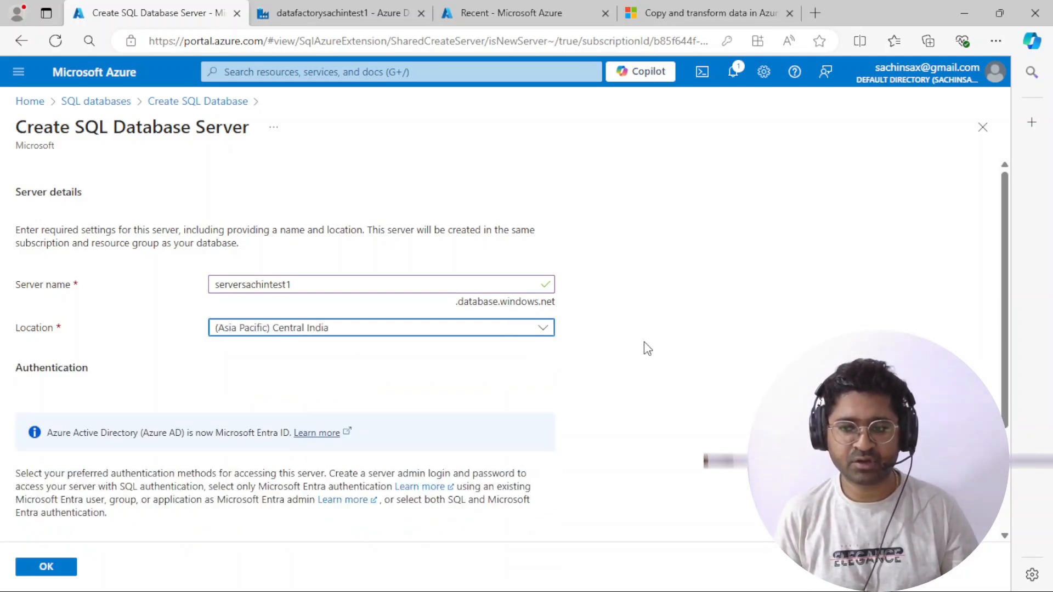
Step: Choose SQL authentication for the server and set the server admin login to servername
scroll(48, 428, down, 3)
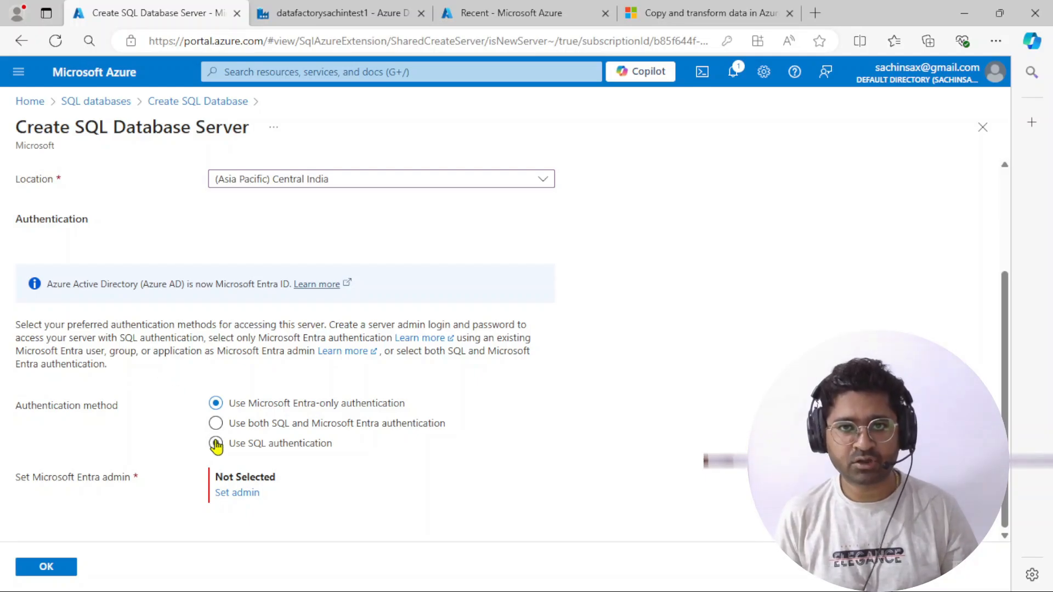
click(215, 445)
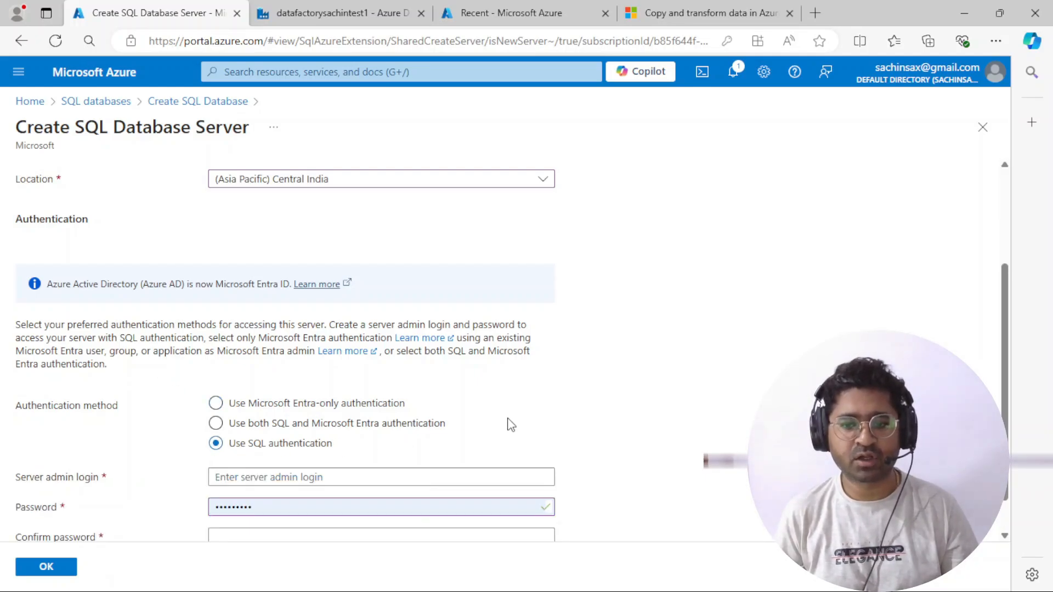
scroll(508, 423, down, 1)
click(282, 433)
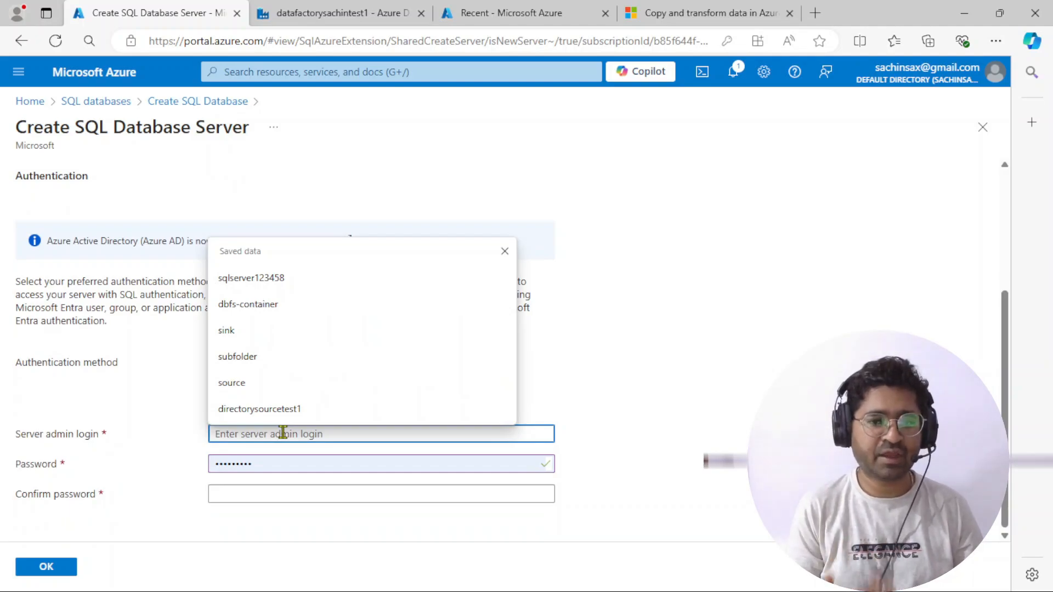
text(se)
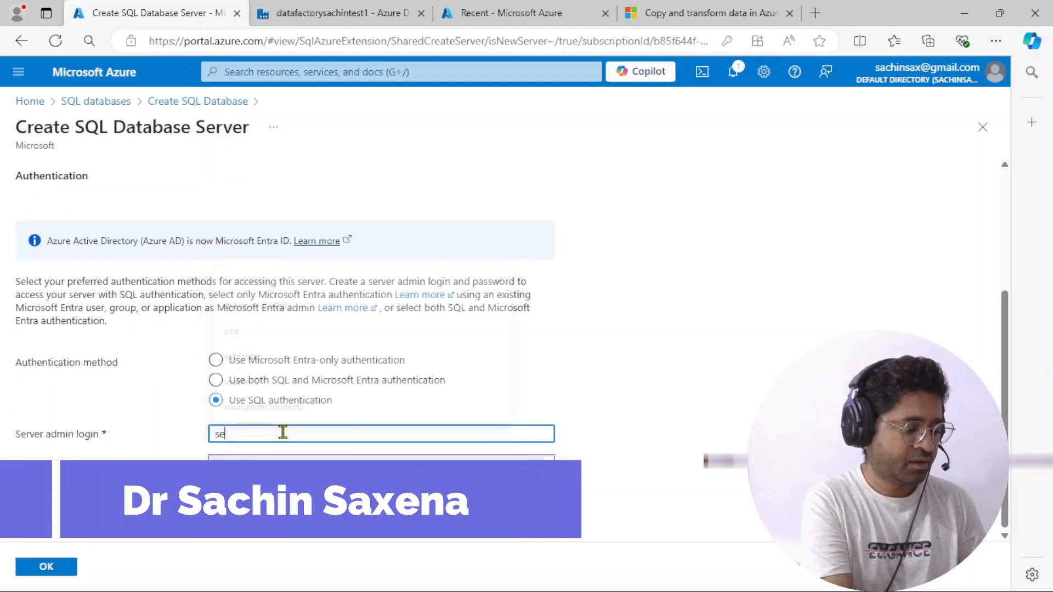
text(rvername)
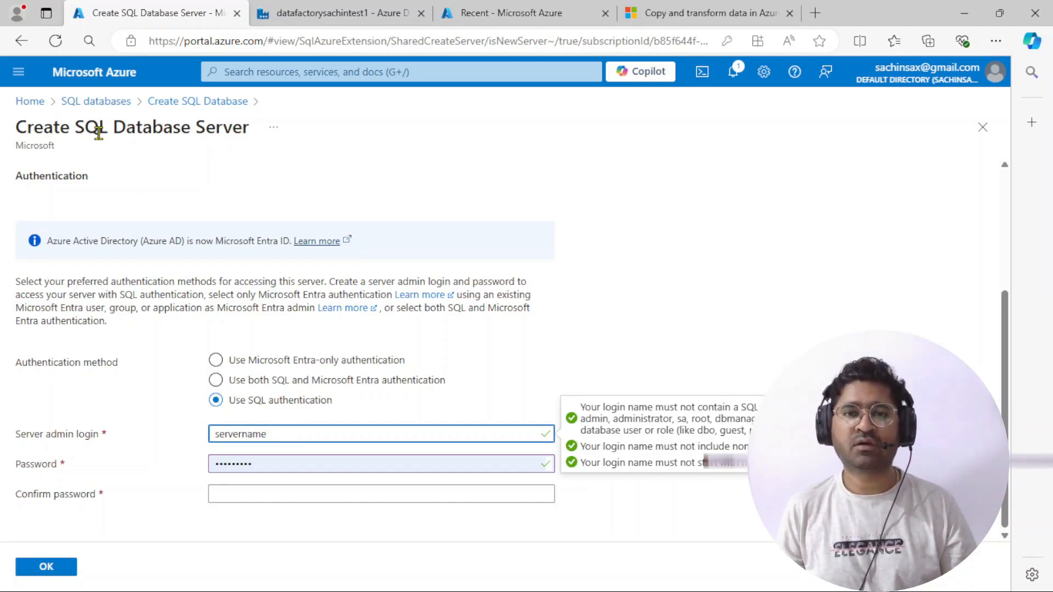
Step: Clear the prefilled server admin password and enter the chosen password in its place
click(264, 467)
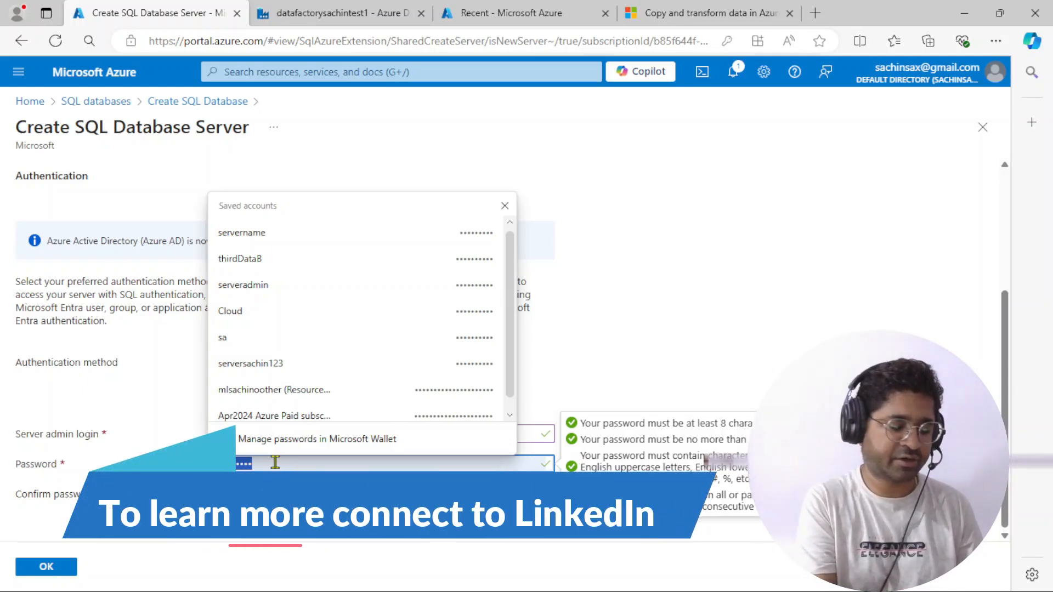
key(BackSpace)
text(********)
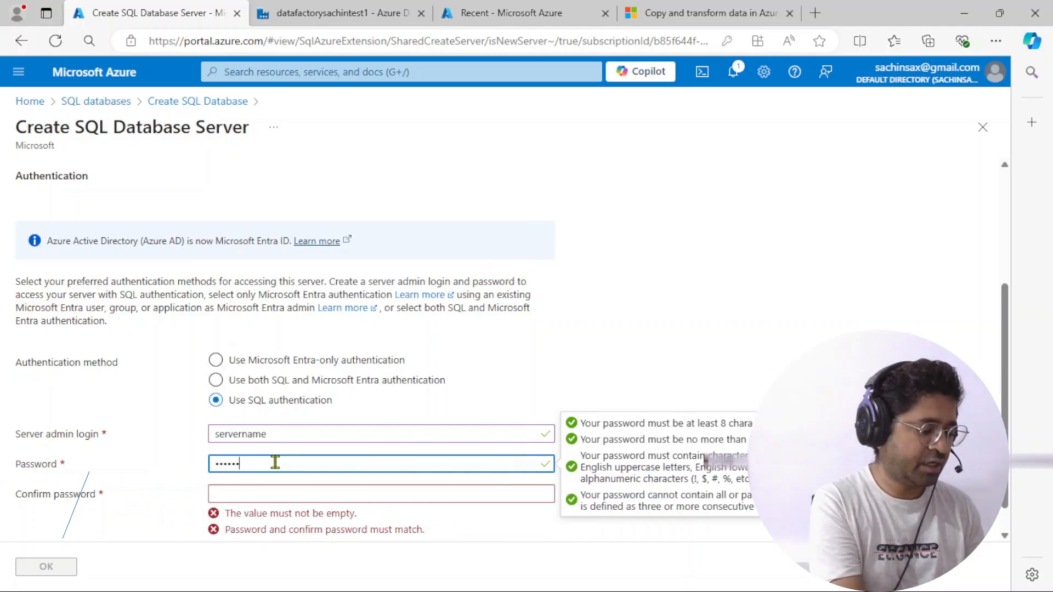
text(*)
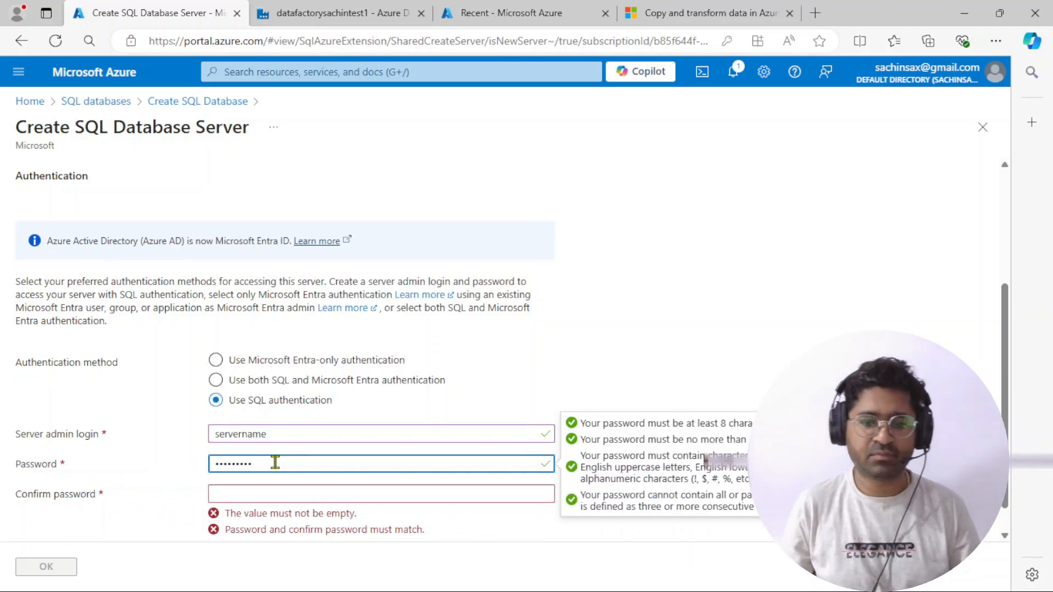
Step: Repeat the server admin password in the confirmation field and accept the new SQL server's settings
click(253, 497)
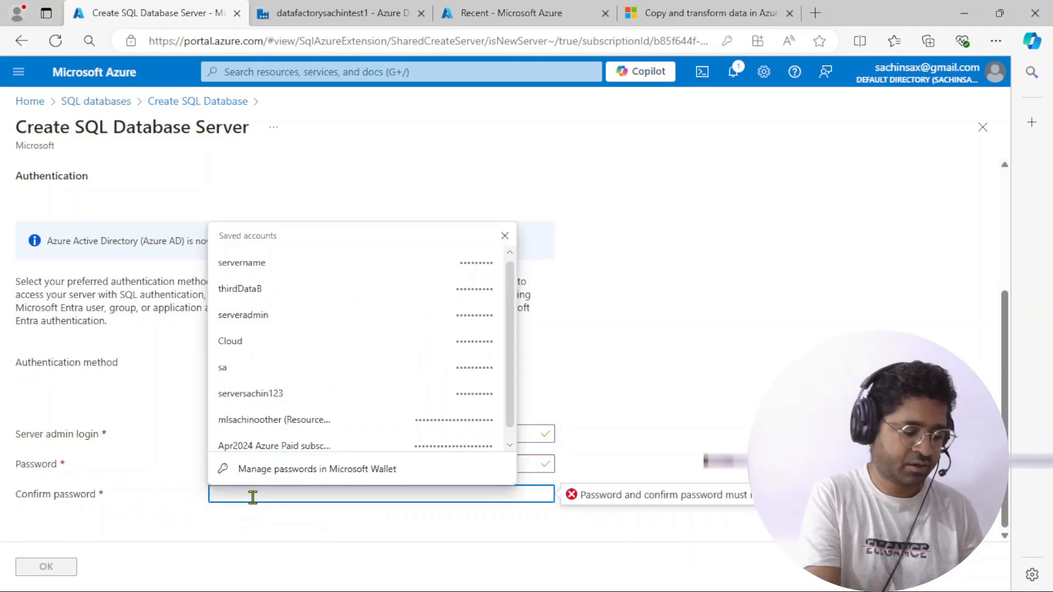
text(*********)
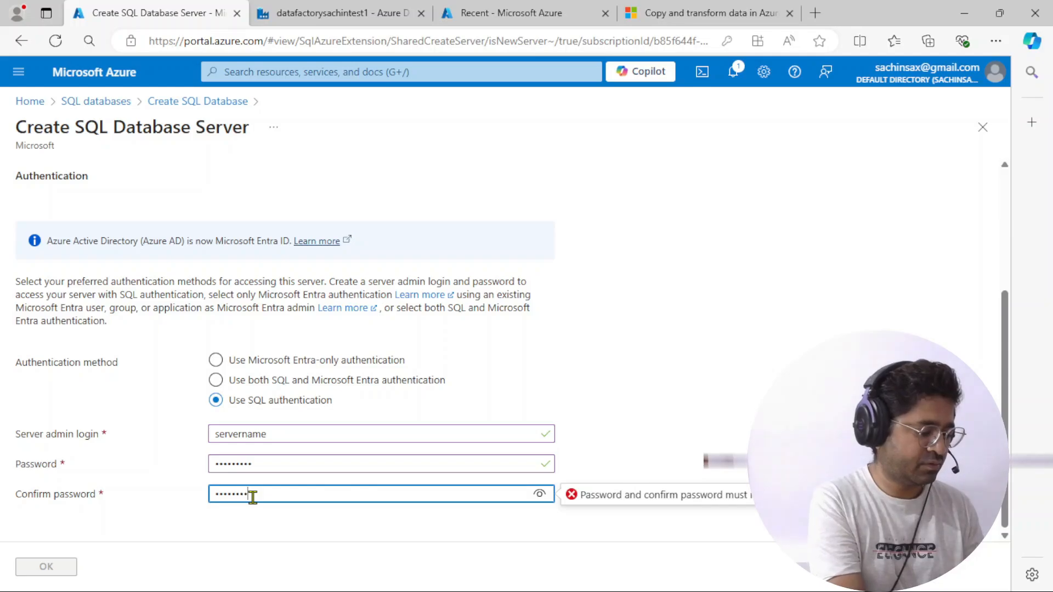
click(46, 567)
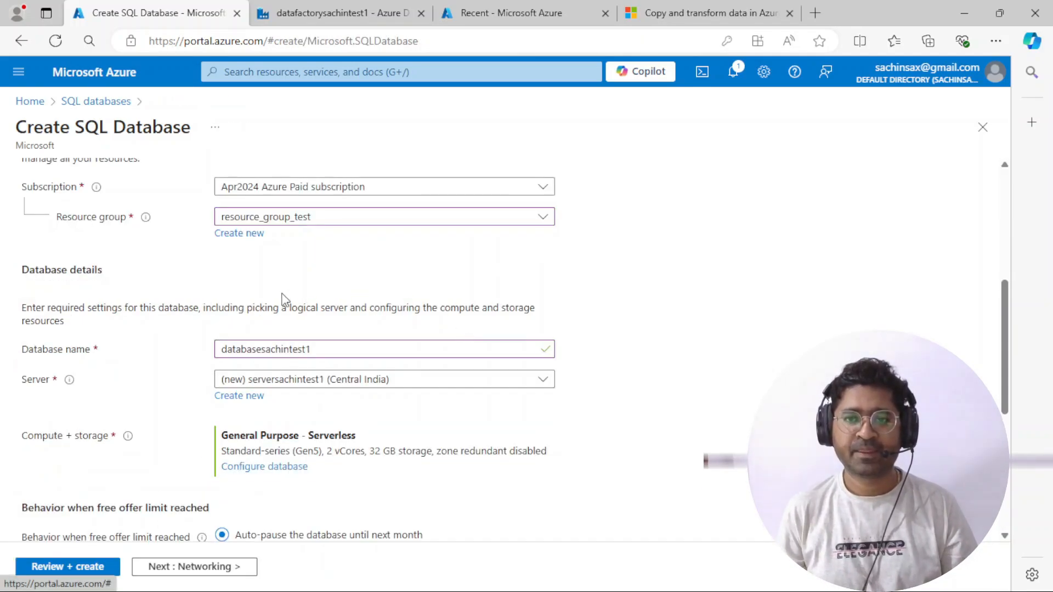
Step: Review the database's basic settings, continue to networking, and set the connectivity method to Public endpoint
scroll(261, 257, down, 3)
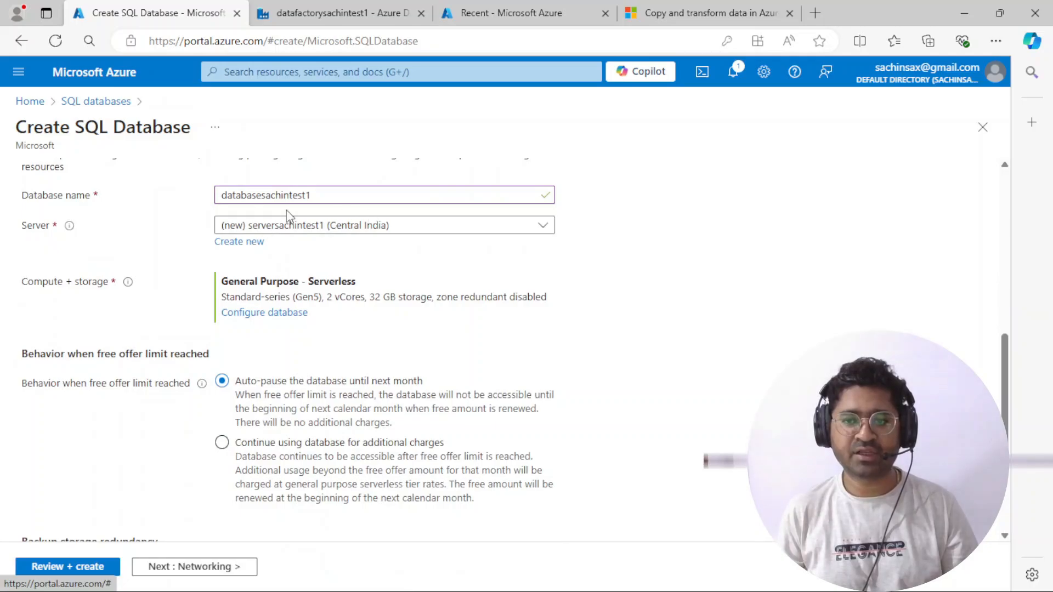
scroll(356, 206, down, 3)
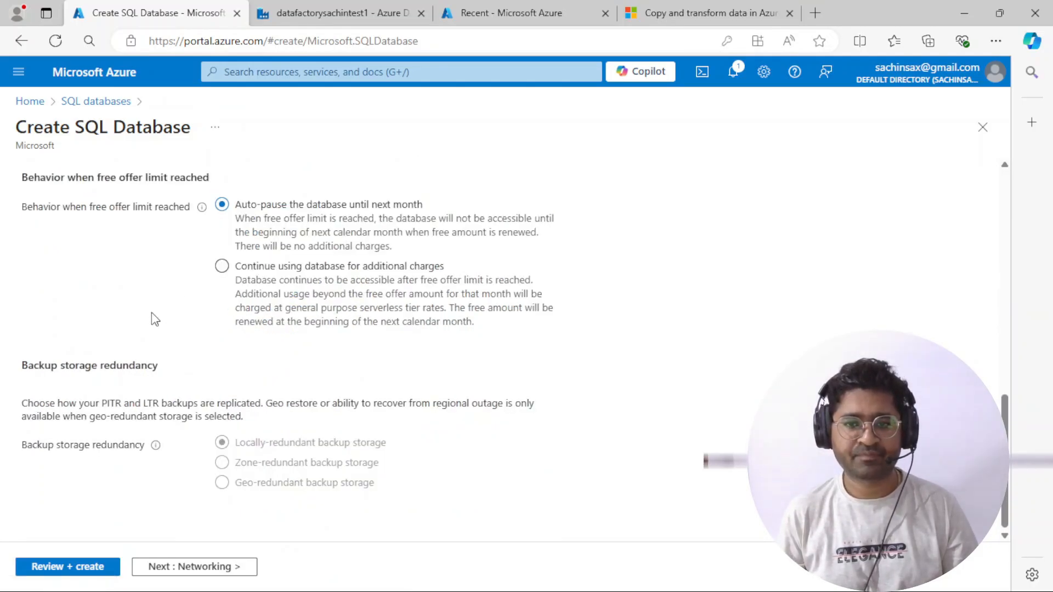
scroll(141, 362, up, 5)
scroll(132, 384, down, 1)
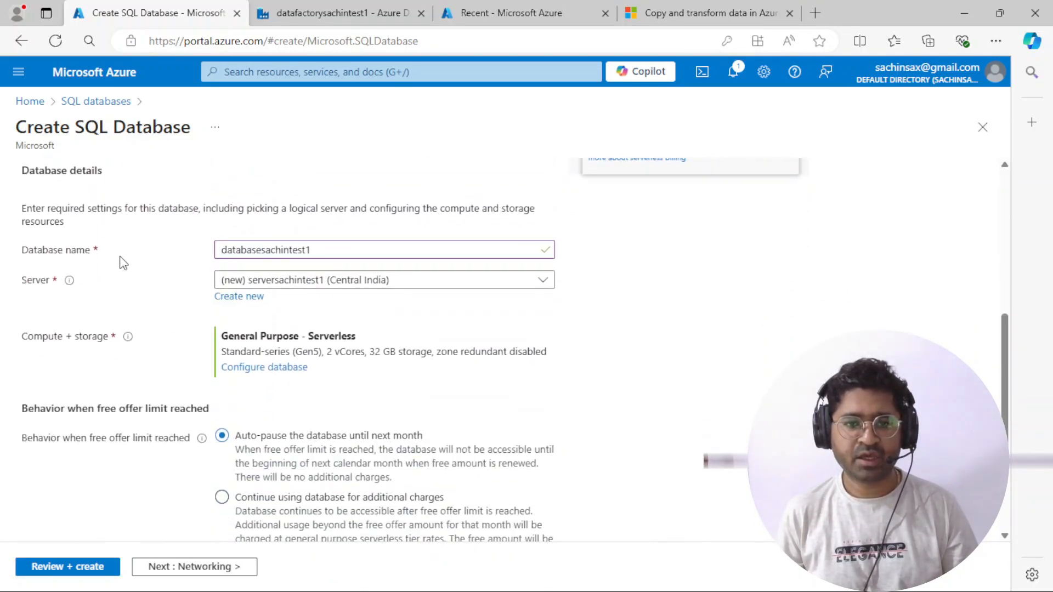
scroll(134, 337, down, 4)
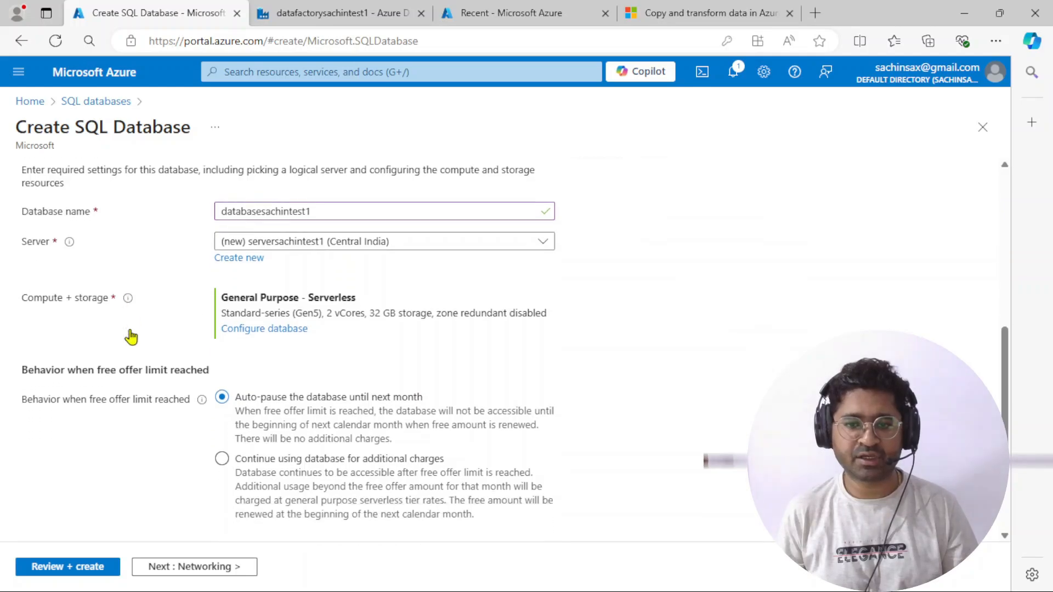
click(200, 566)
scroll(383, 281, down, 1)
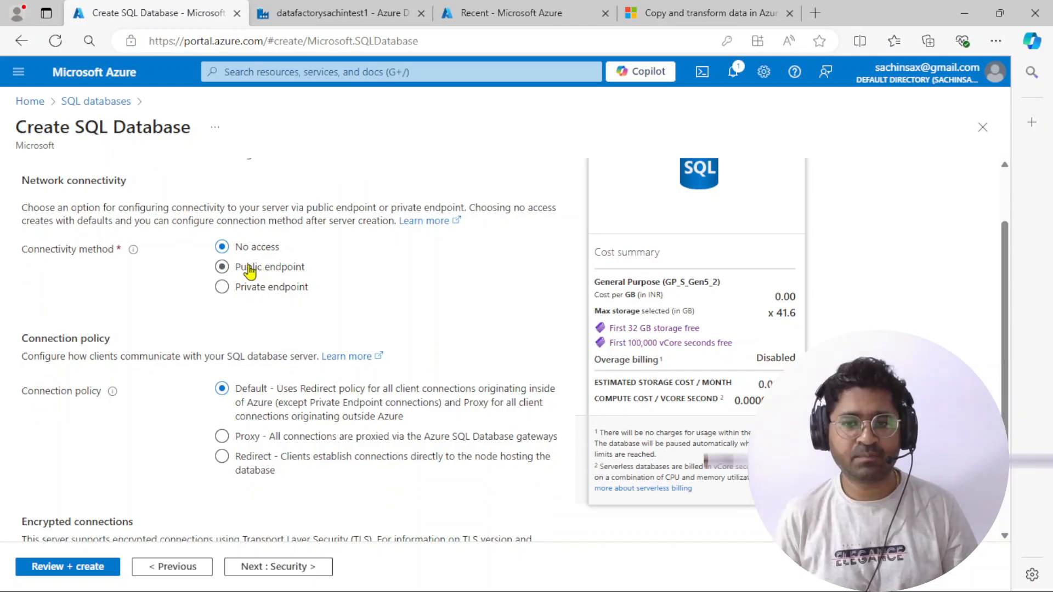
click(258, 269)
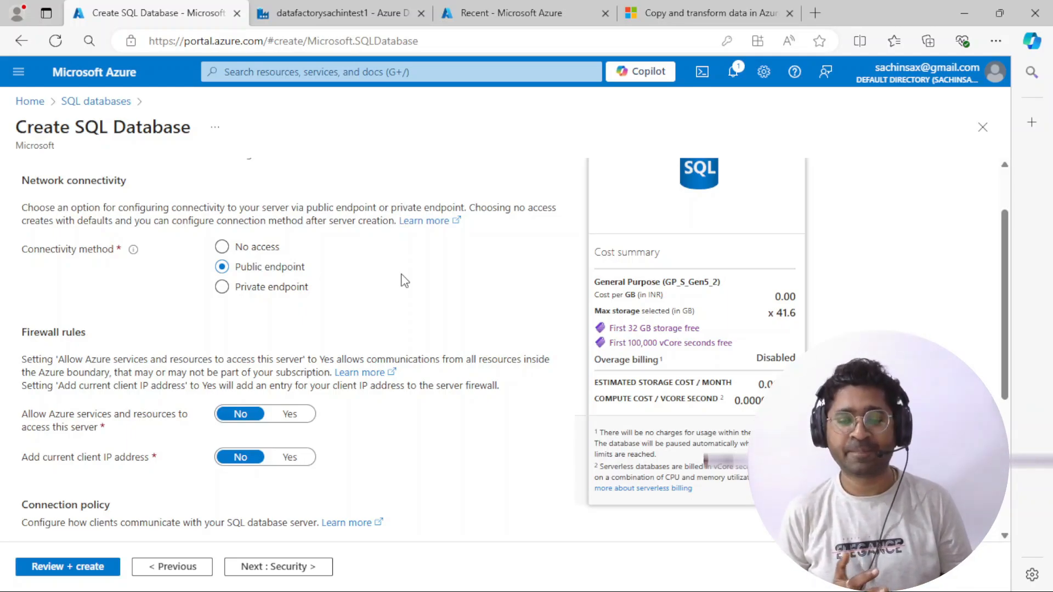
Step: Leave the firewall rules, connection policy and minimum TLS version at their defaults and continue to the security settings
scroll(405, 281, down, 3)
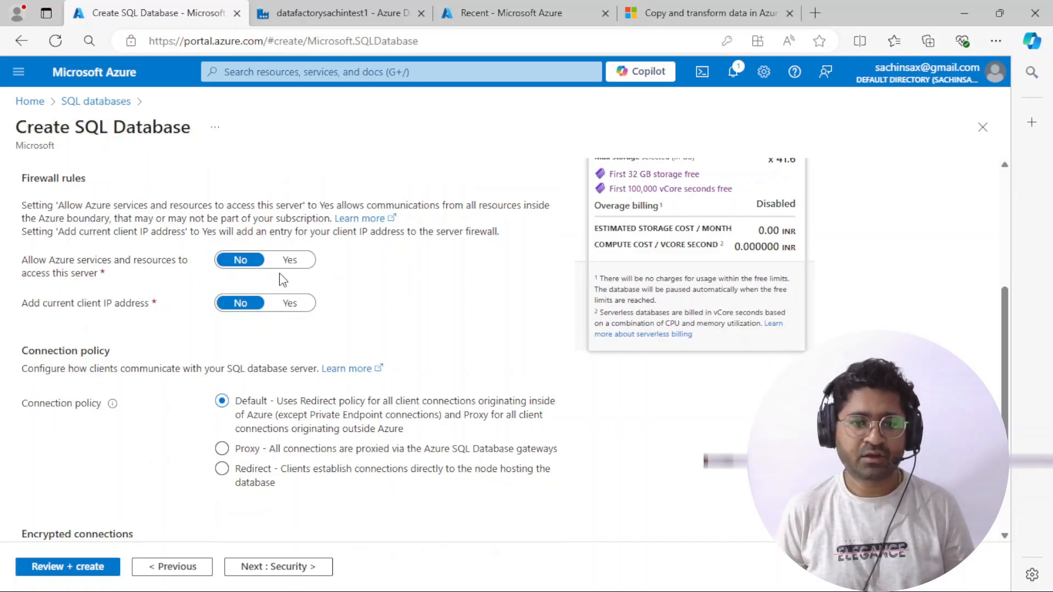
scroll(447, 287, down, 2)
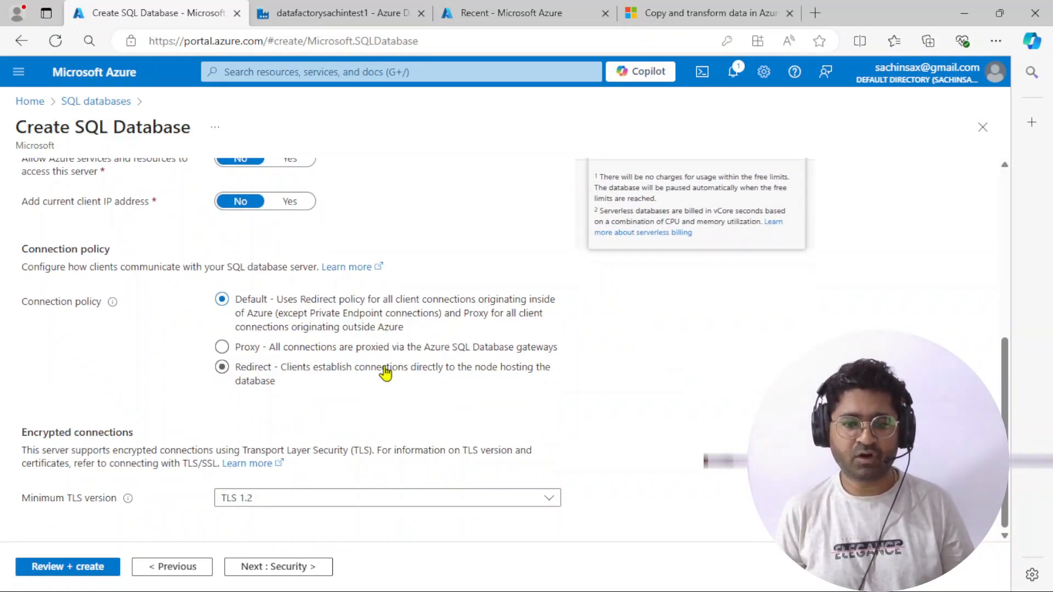
click(273, 571)
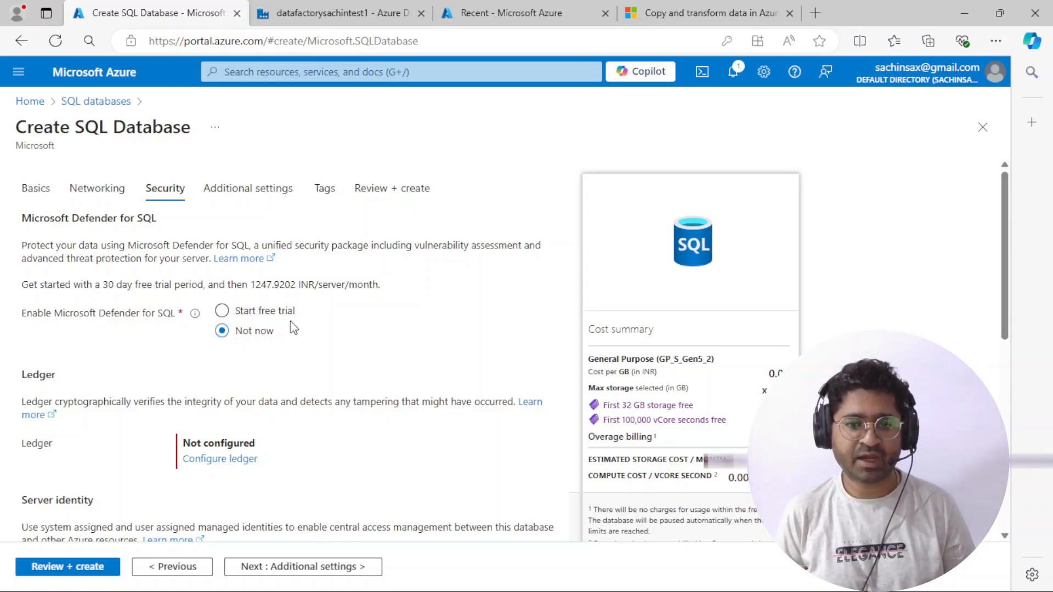
Step: Review the security options, leave Microsoft Defender for SQL at Not now, and continue to the additional settings
scroll(404, 306, down, 4)
scroll(395, 307, down, 3)
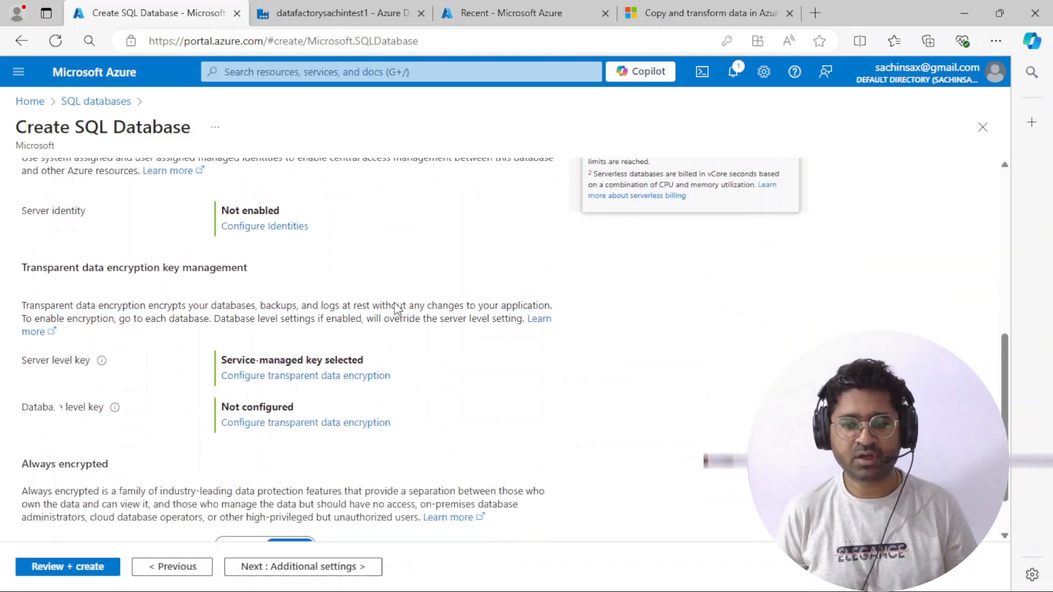
scroll(395, 306, up, 7)
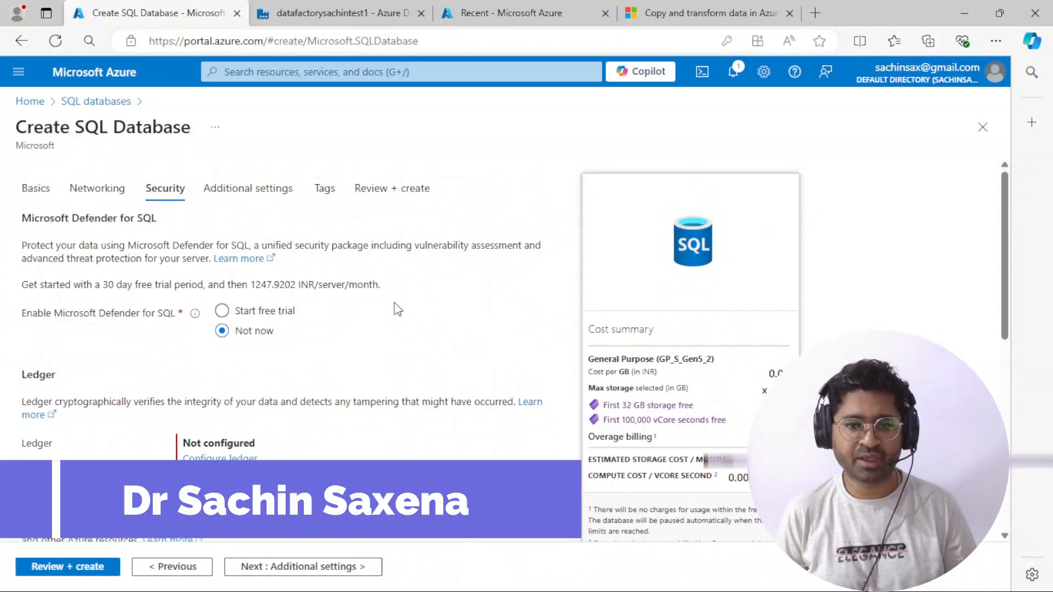
scroll(398, 309, down, 4)
click(324, 567)
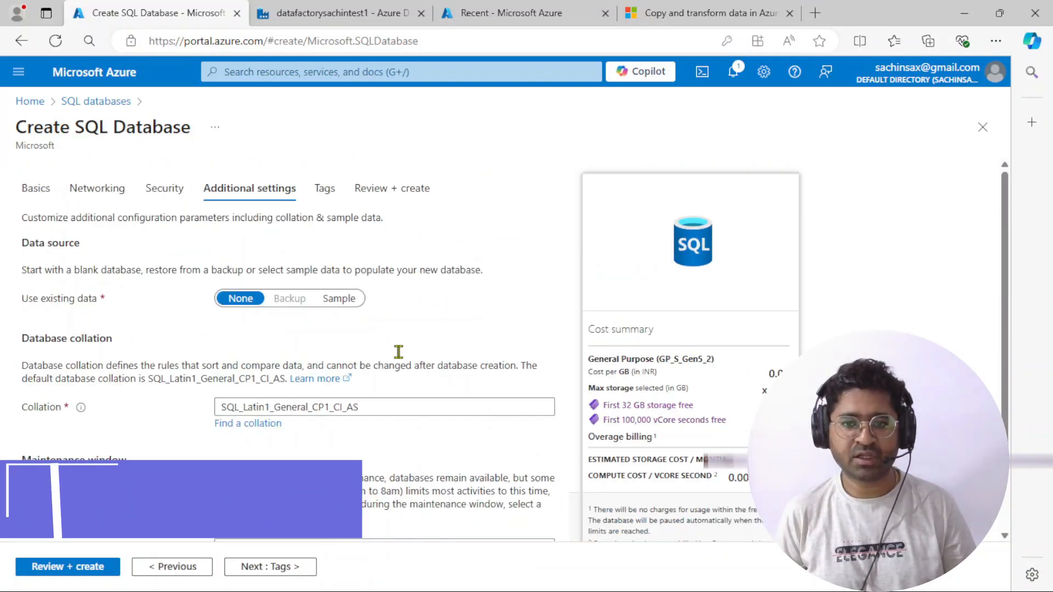
Step: Use the Sample data source to populate the database with AdventureWorksLT and accept the compute and storage changes
click(353, 300)
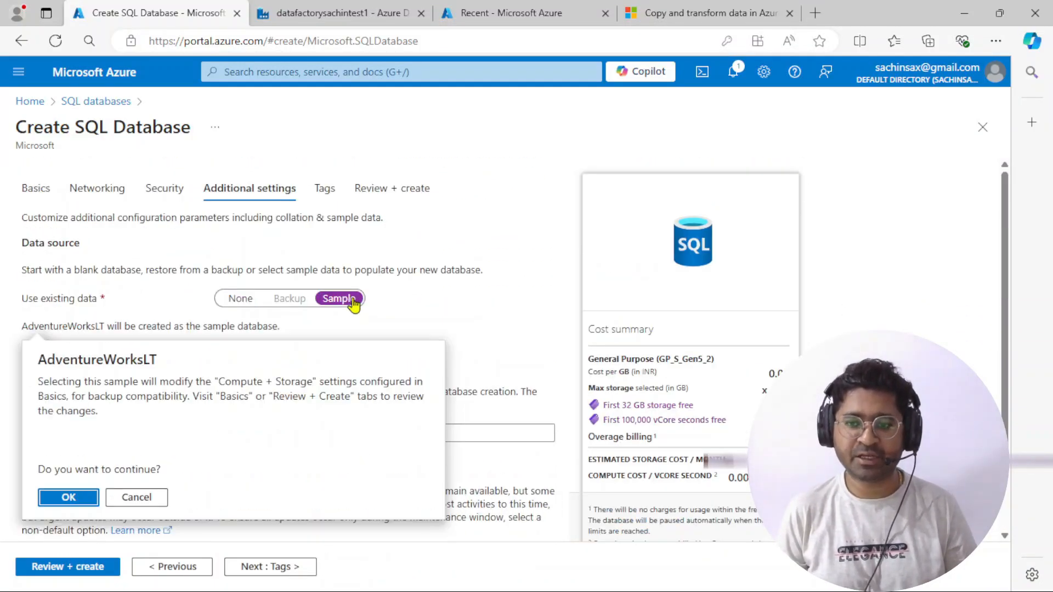
click(68, 498)
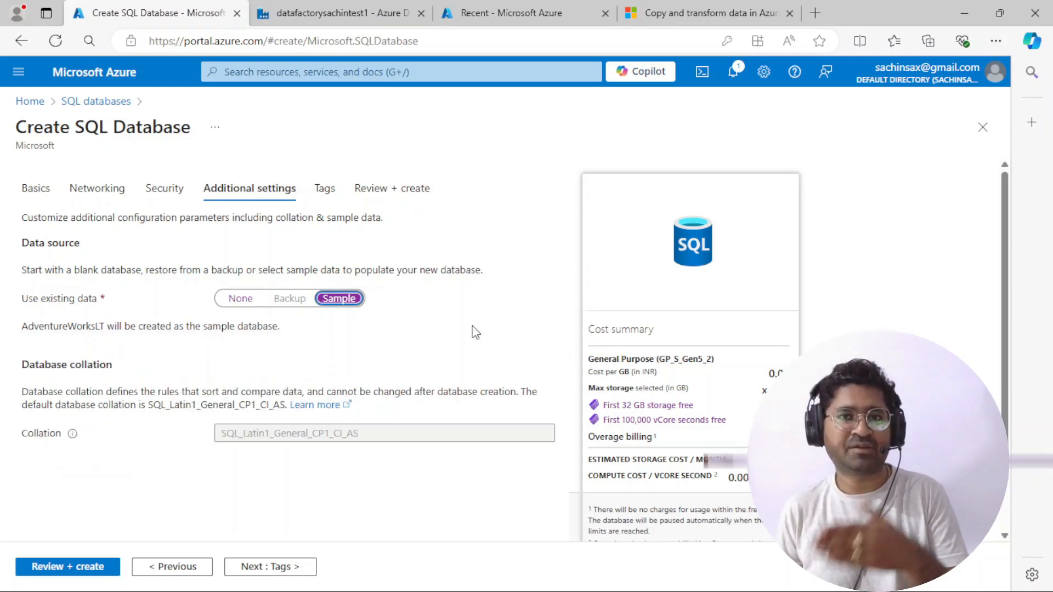
scroll(486, 309, down, 2)
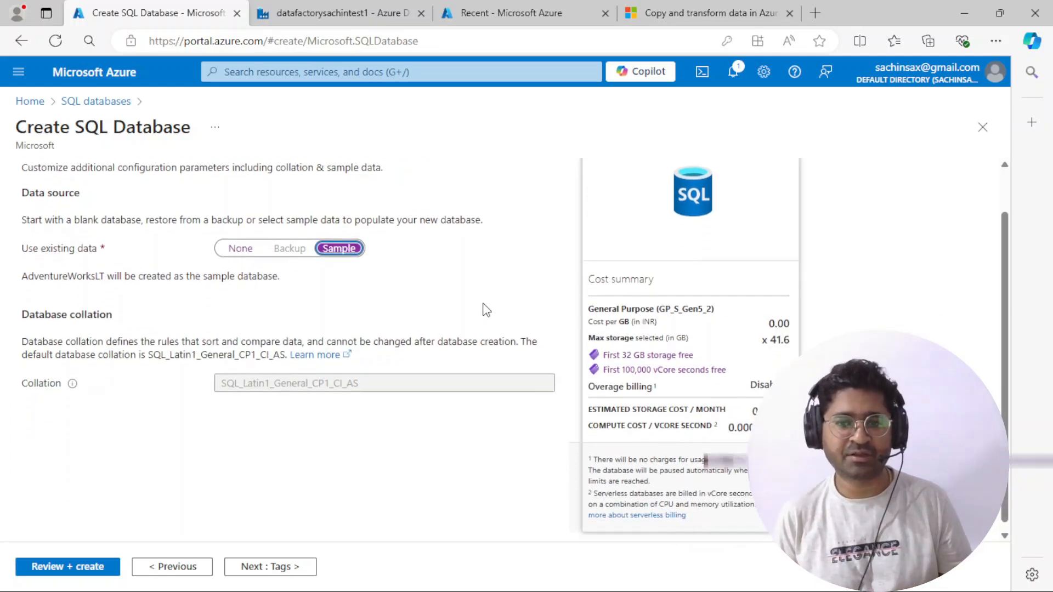
Step: Skip the tags, review the configuration summary, and create the SQL database
click(256, 570)
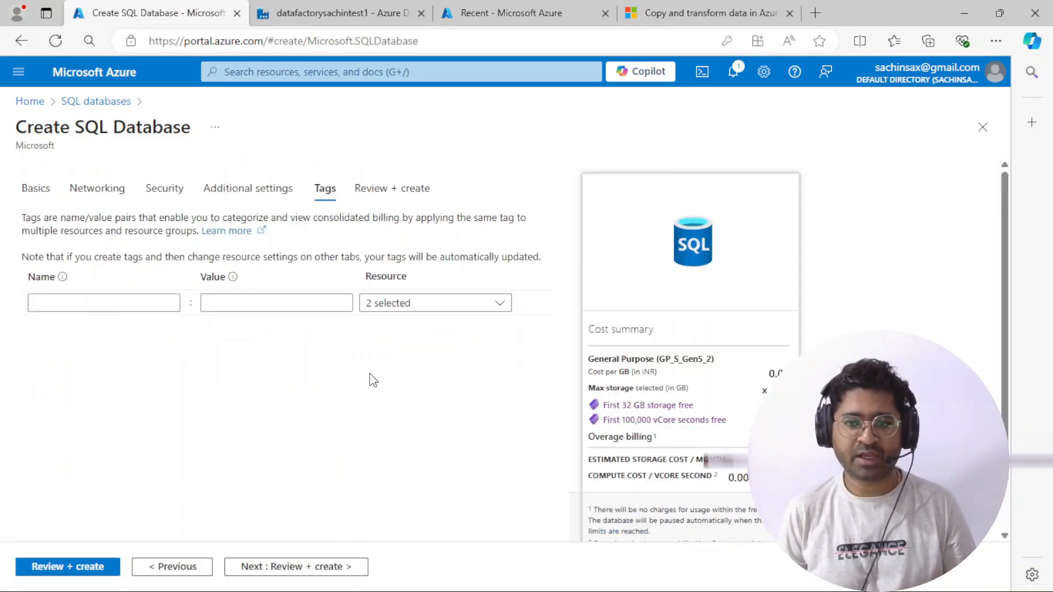
click(284, 568)
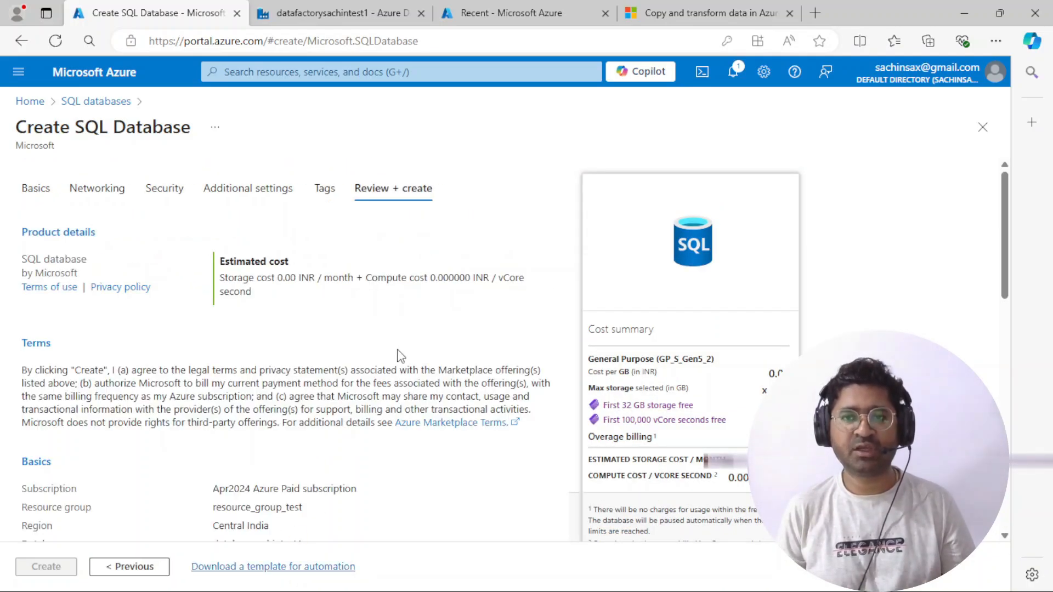
scroll(404, 344, down, 3)
scroll(404, 344, down, 10)
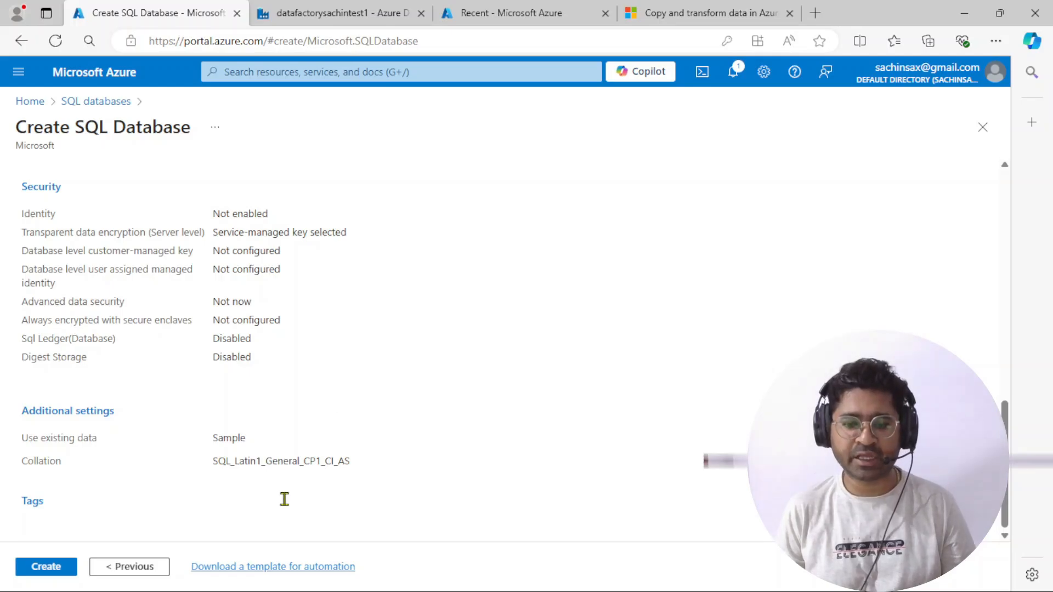
scroll(364, 315, up, 13)
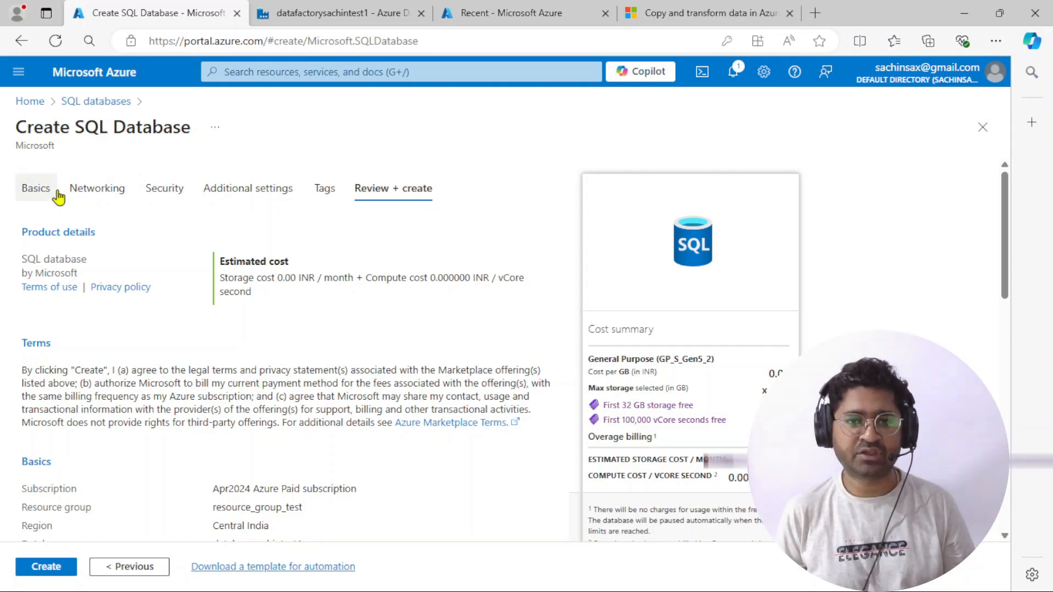
scroll(369, 375, down, 15)
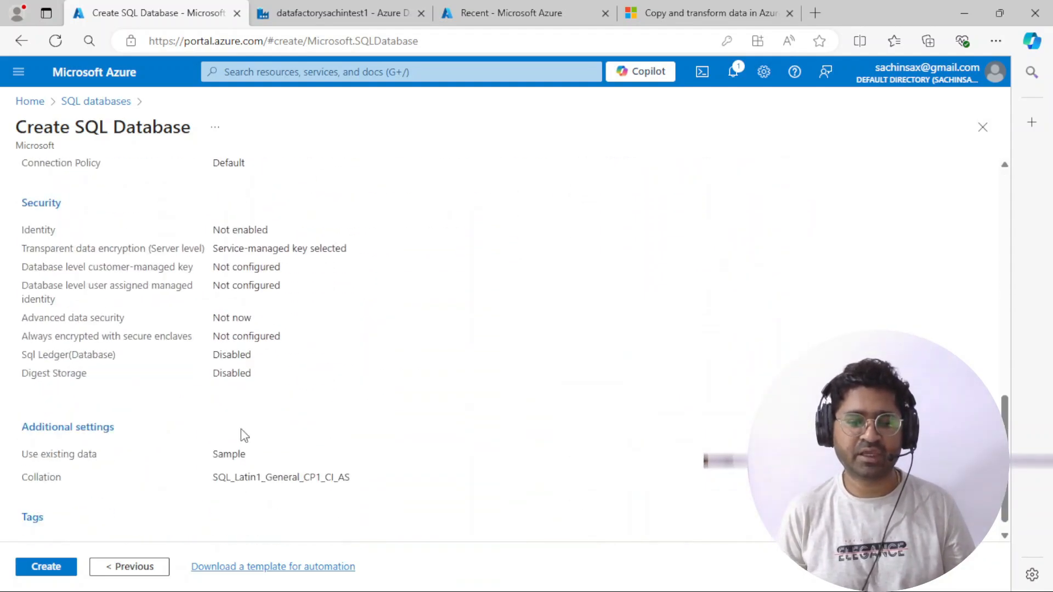
click(48, 568)
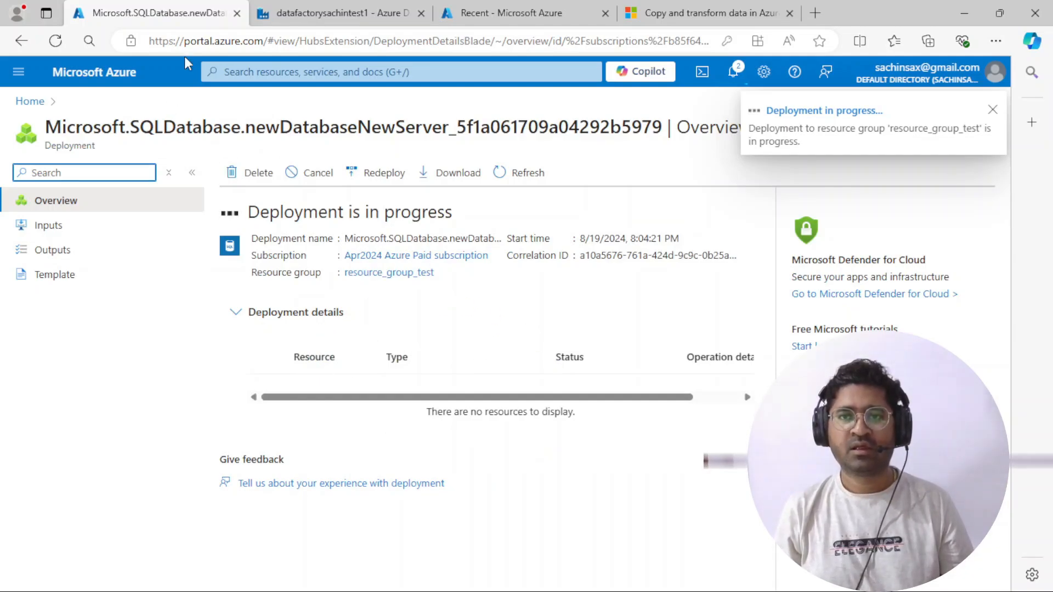
Step: Open the Azure portal home page in a separate browser tab, leaving the database deployment page open
click(298, 10)
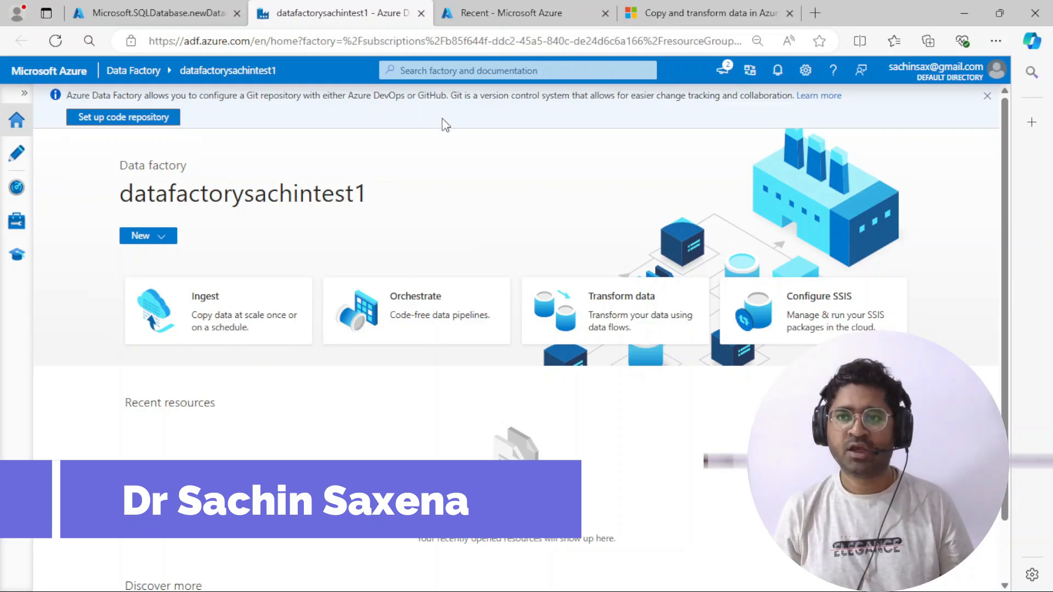
click(189, 16)
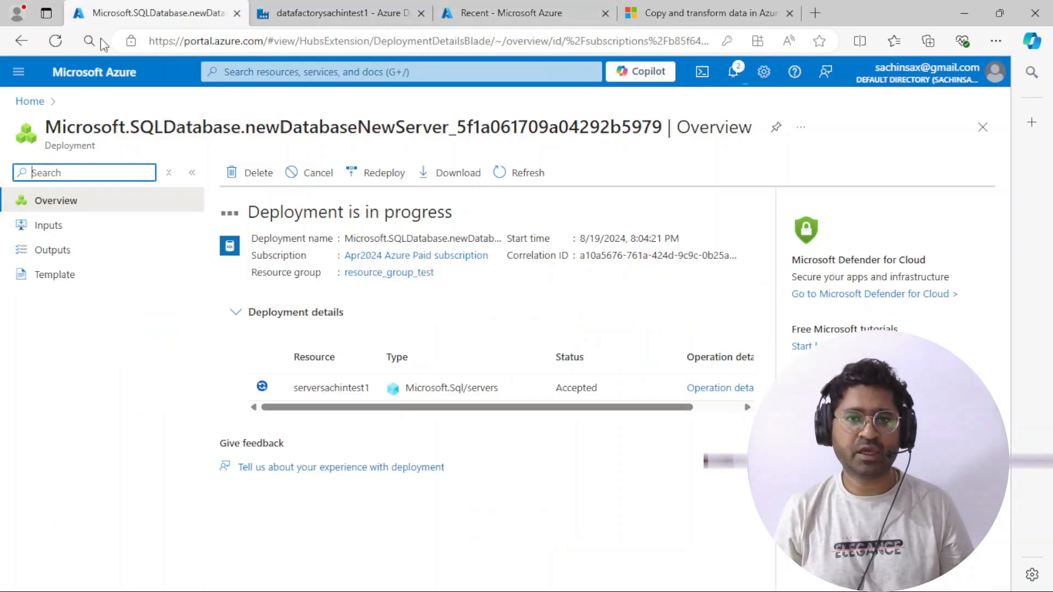
right_click(29, 101)
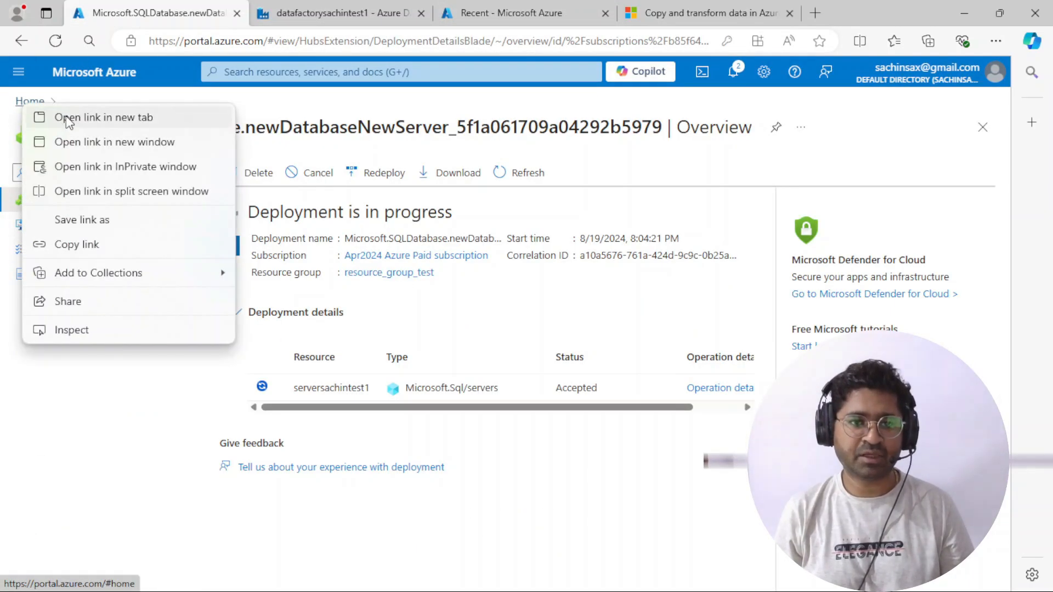
key(Escape)
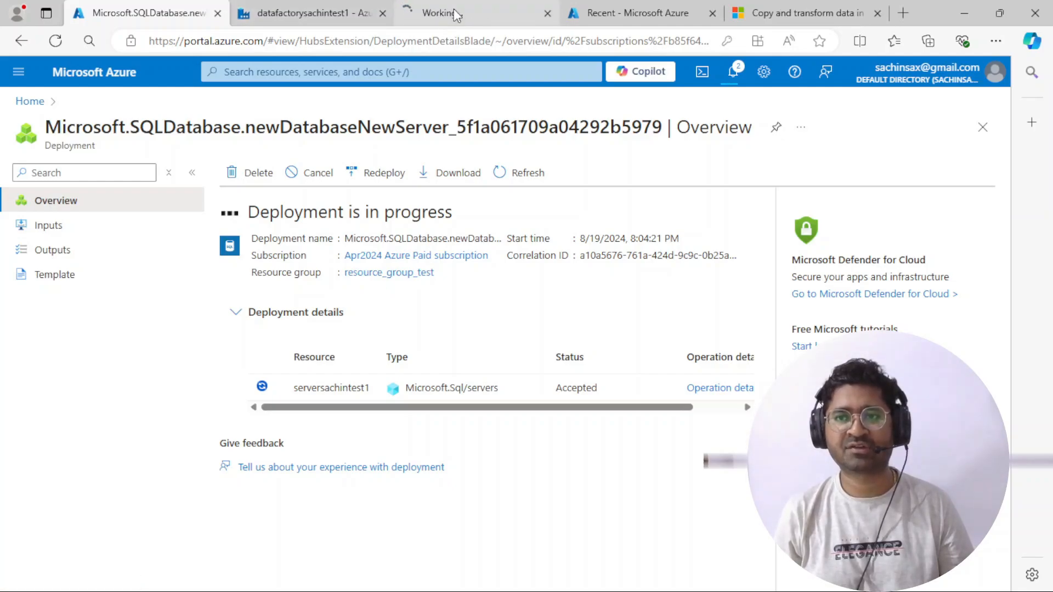
click(457, 16)
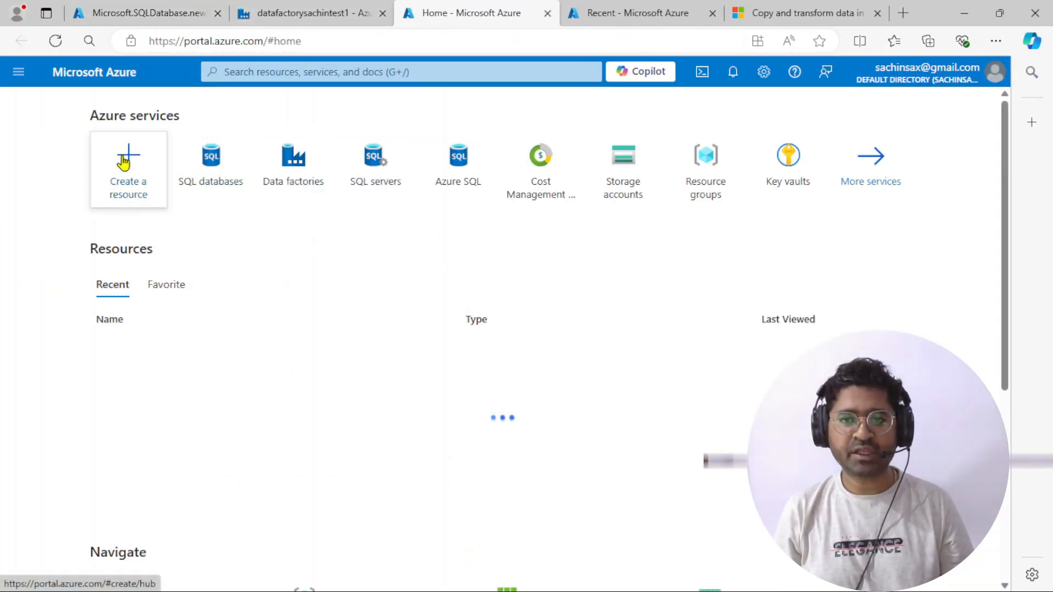
Step: Start creating a storage account from the Storage accounts service and go to its instance details
click(619, 167)
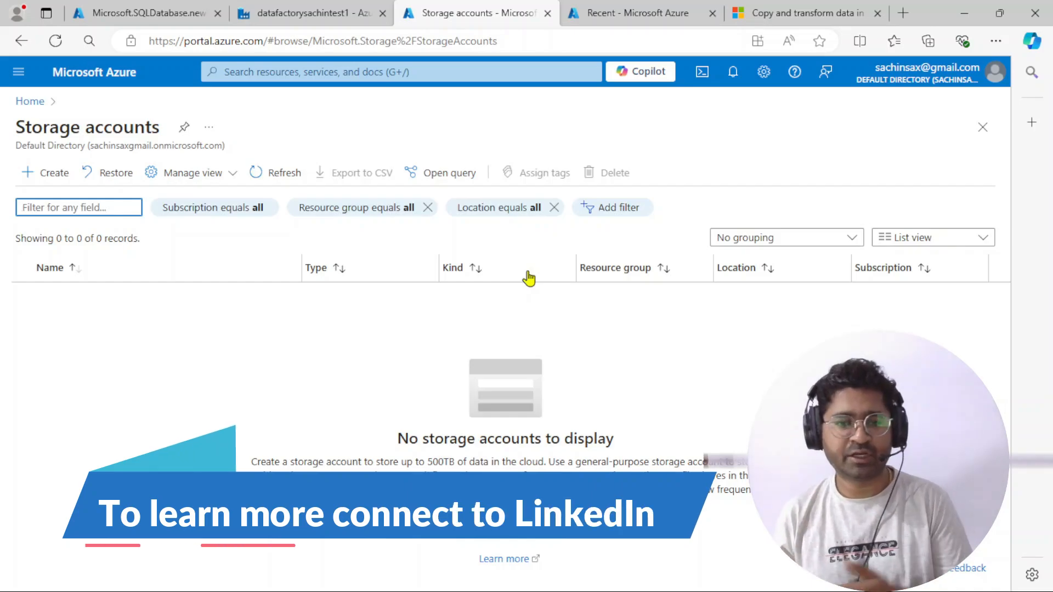
click(52, 172)
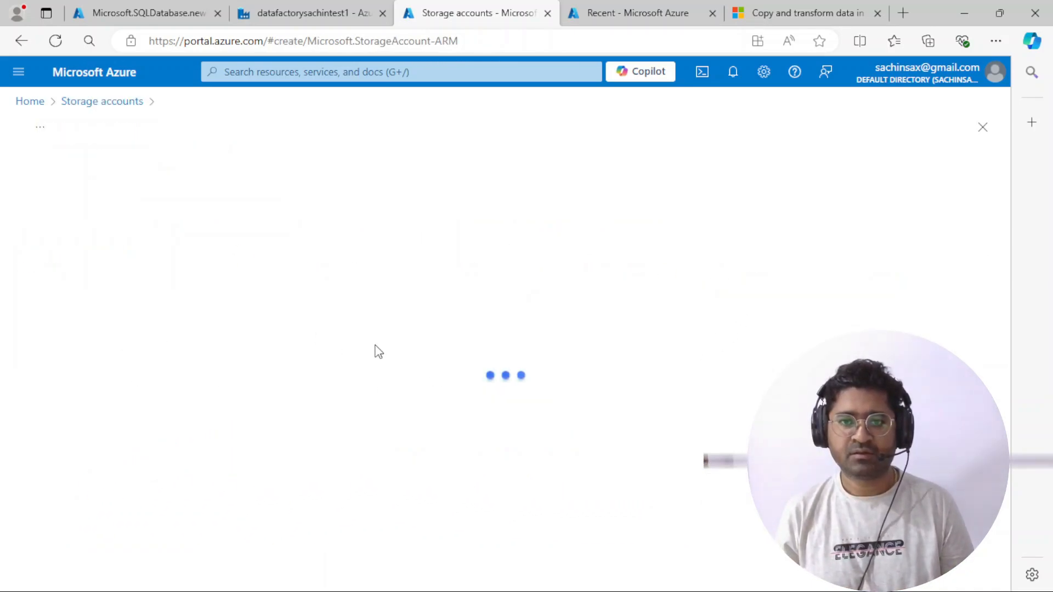
scroll(186, 376, down, 3)
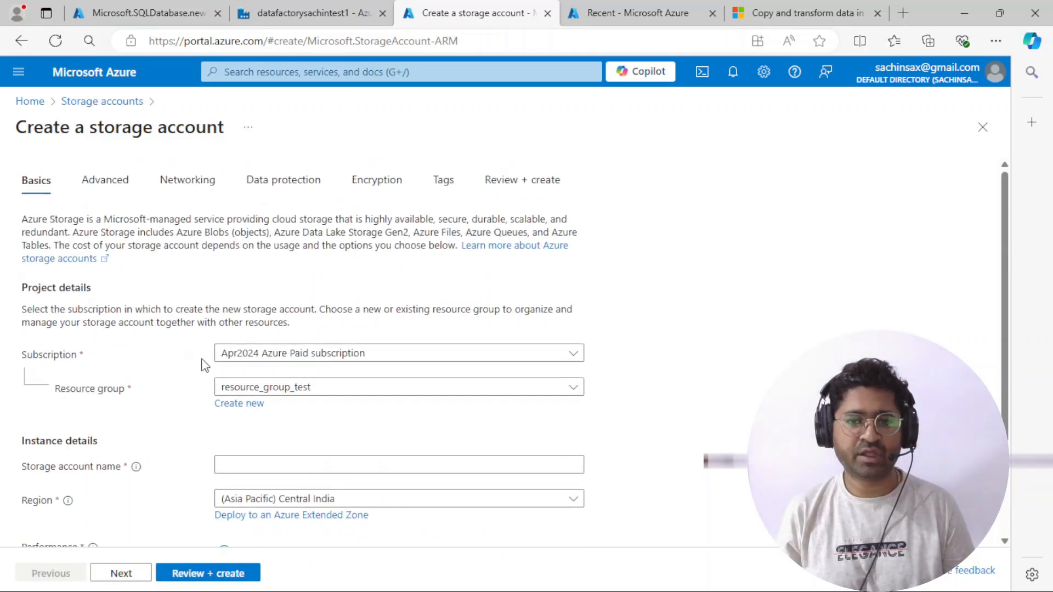
scroll(202, 364, down, 2)
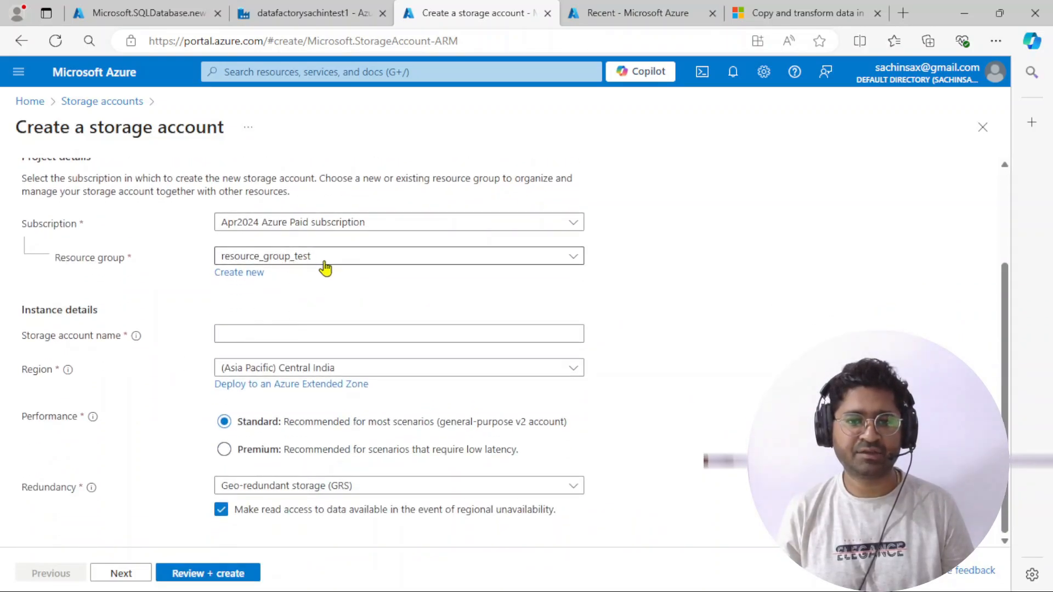
Step: Name the storage account storagesachintest2, shortening the first attempt by removing adlsgen2 to meet the length limit
click(241, 333)
text(storage)
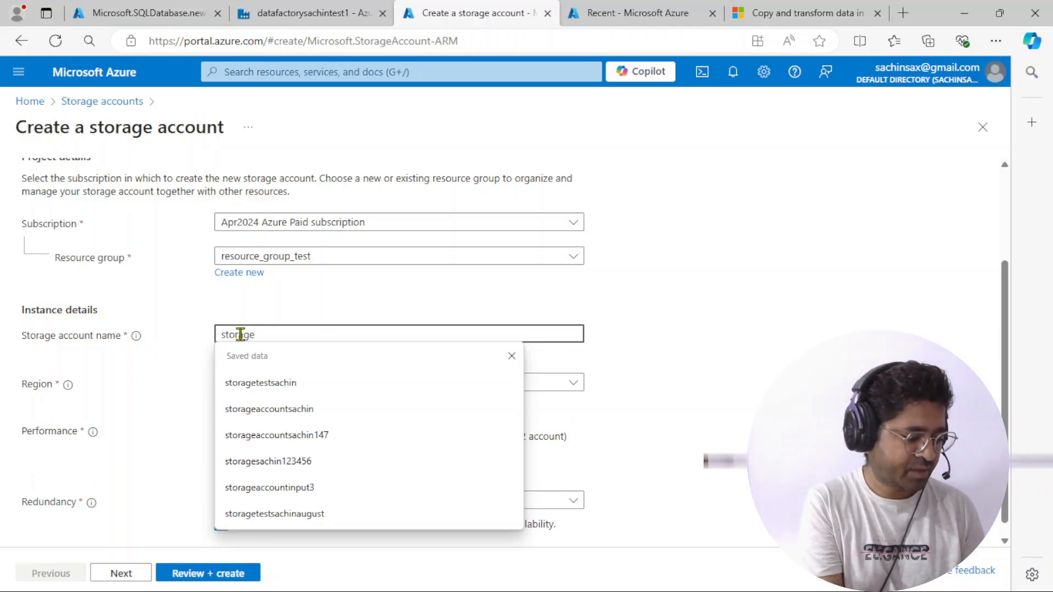
text(adlsg)
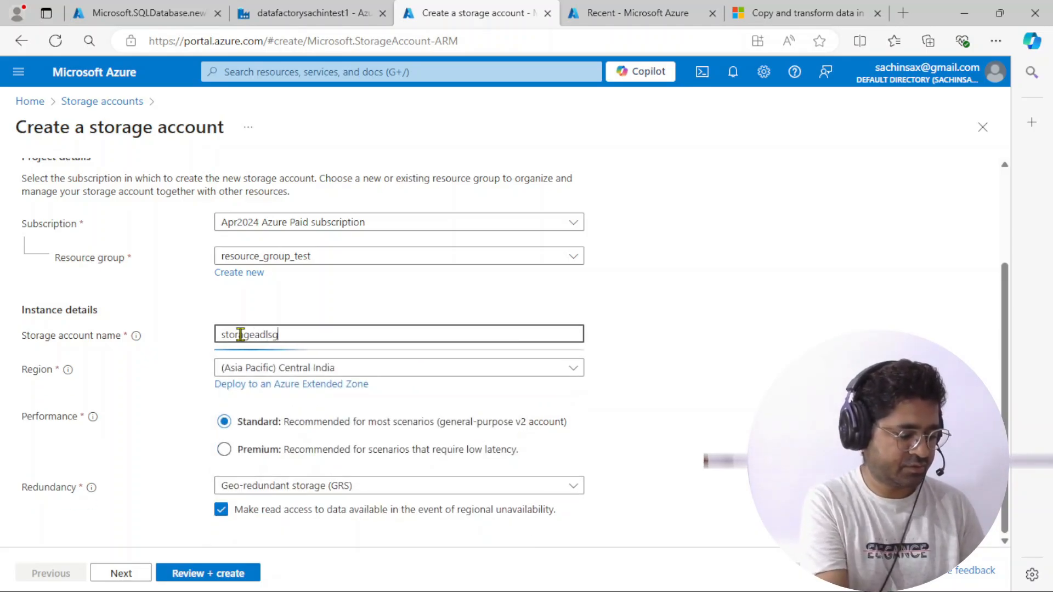
text(en2sach)
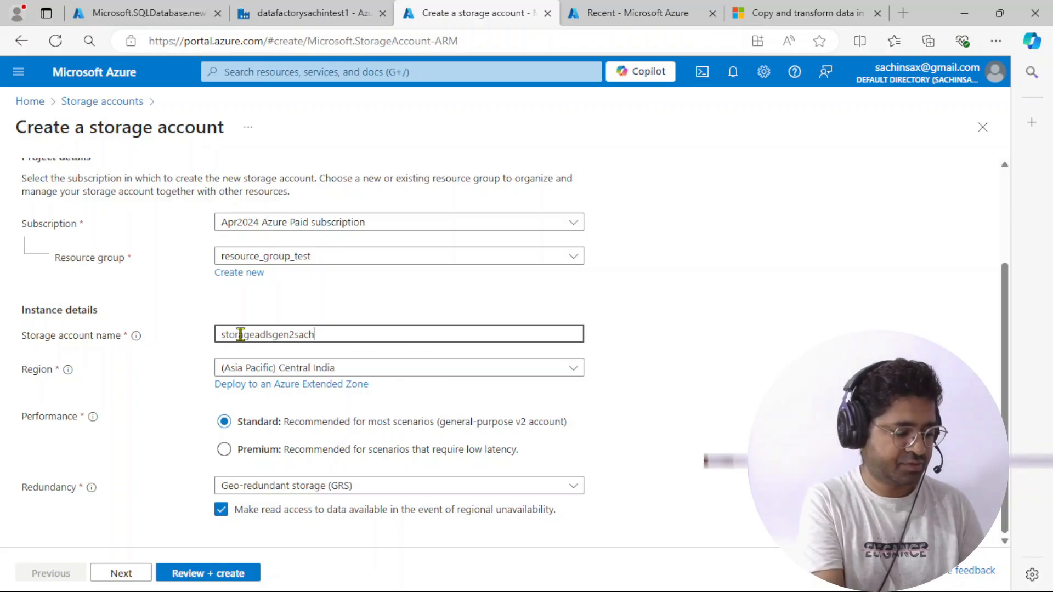
text(intest2)
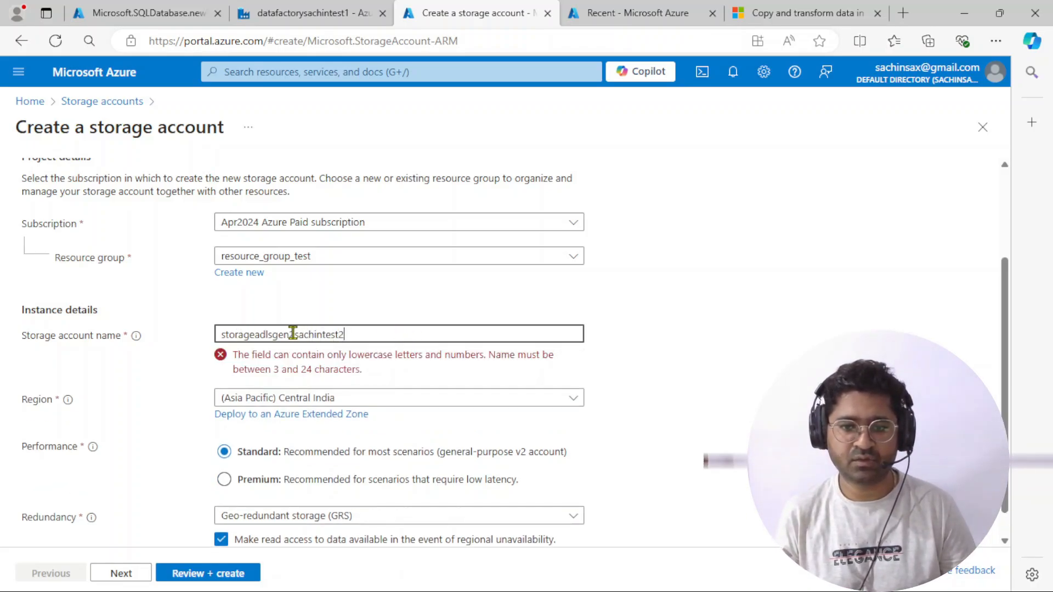
drag(296, 333, 266, 335)
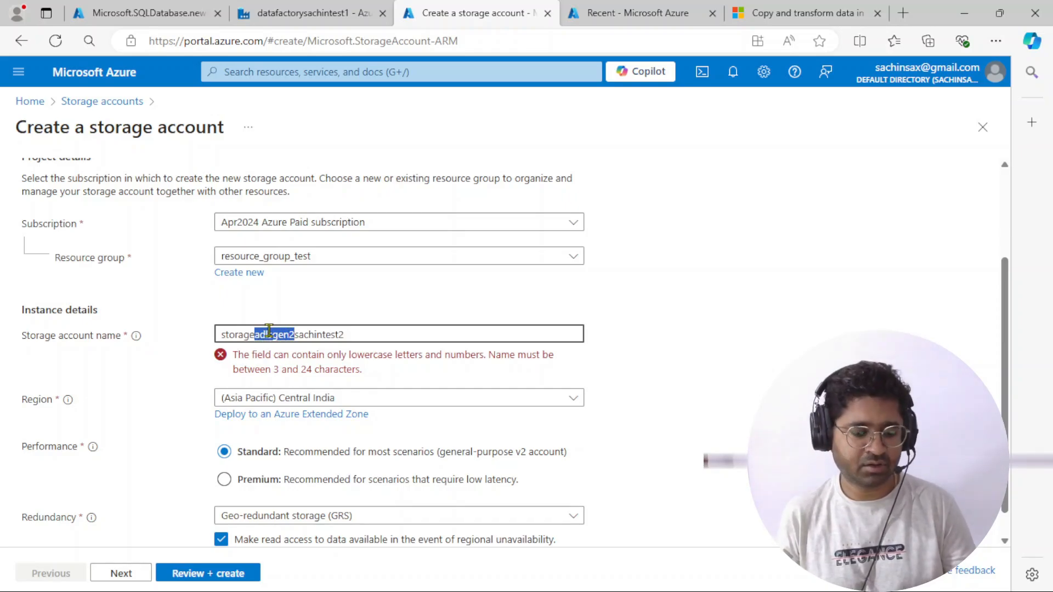
key(BackSpace)
click(650, 317)
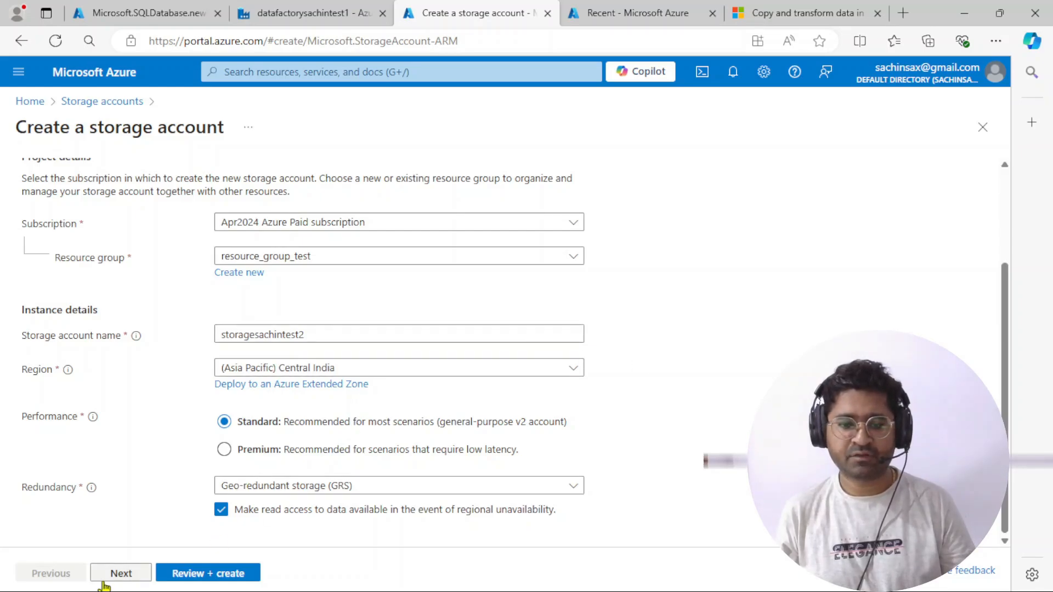
Step: Enable the hierarchical namespace in the storage account's advanced settings for Data Lake Storage Gen2
click(118, 574)
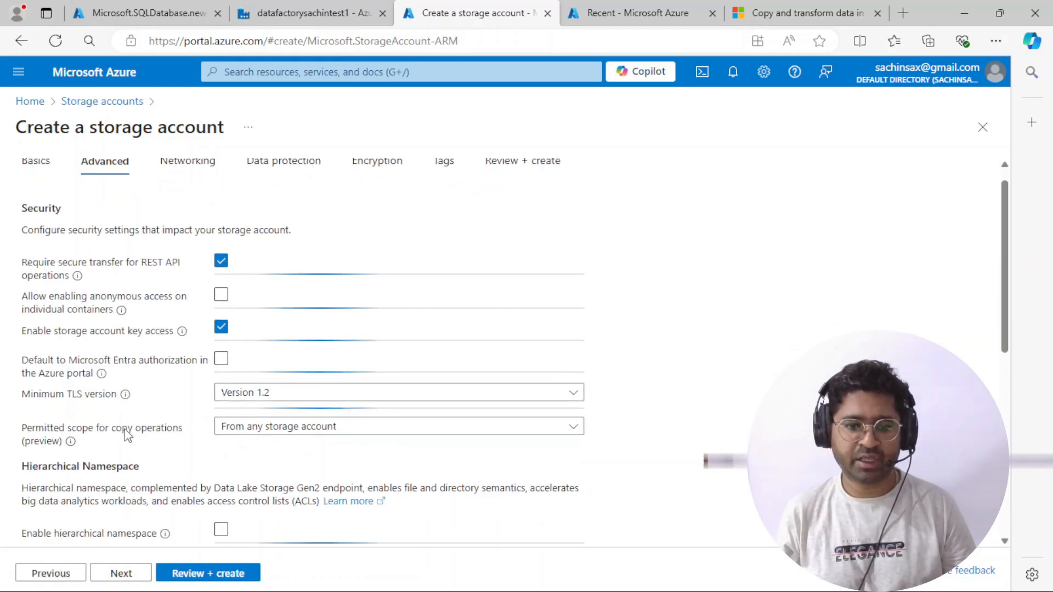
scroll(144, 428, down, 3)
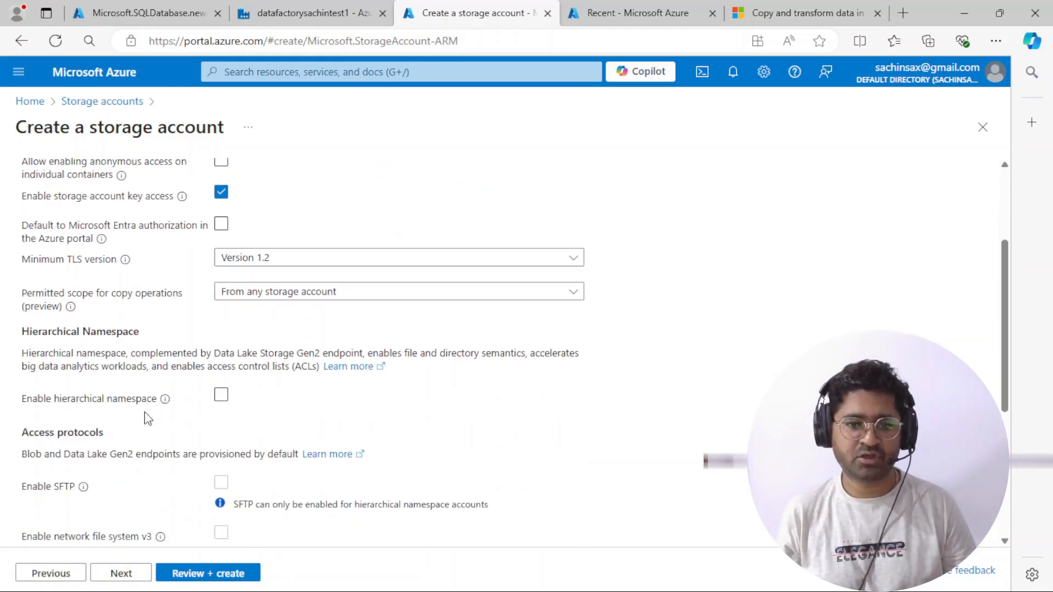
click(221, 395)
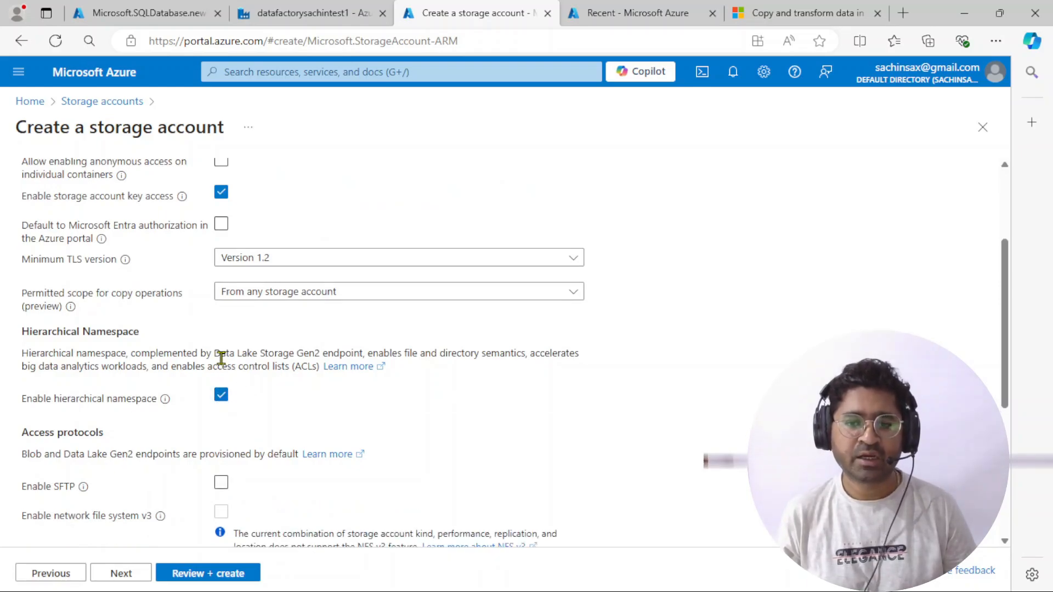
drag(213, 353, 365, 354)
click(739, 353)
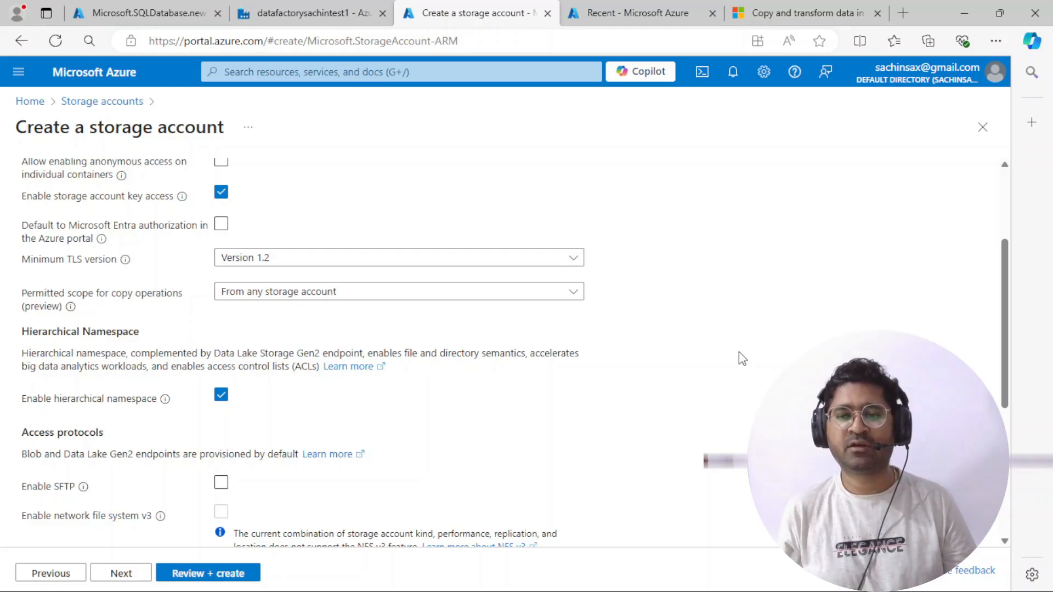
scroll(184, 402, down, 5)
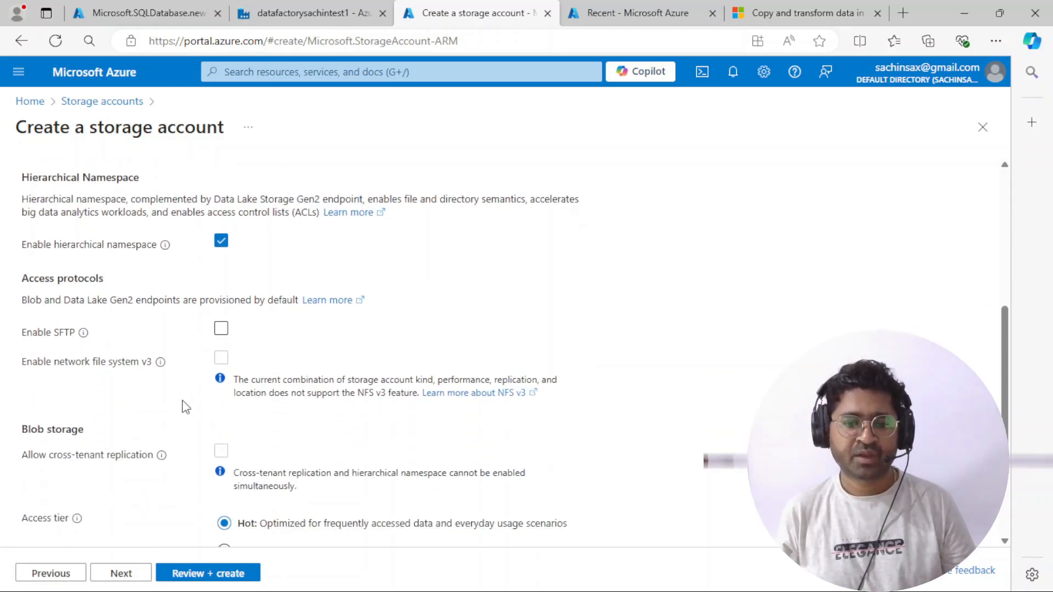
Step: Keep the default networking, data protection, encryption and tag settings, and create the storage account
click(119, 573)
scroll(168, 393, down, 1)
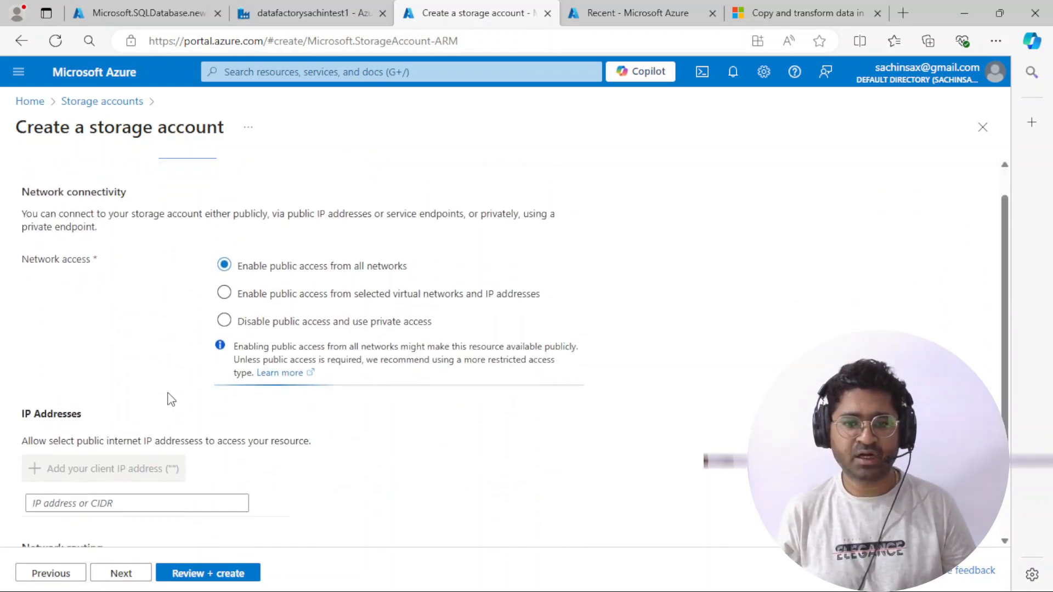
click(125, 573)
scroll(143, 521, down, 5)
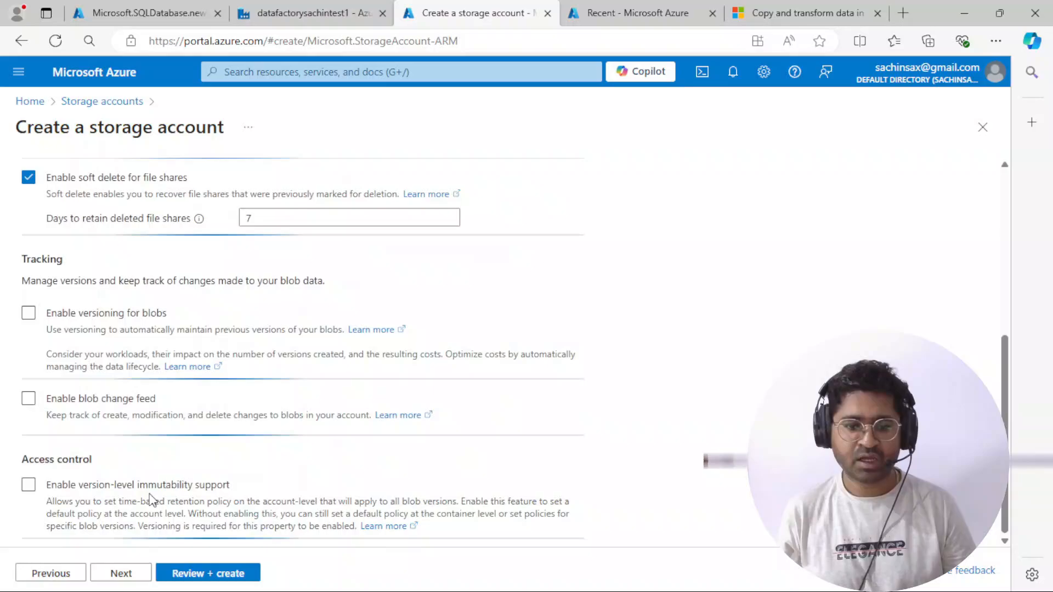
click(127, 576)
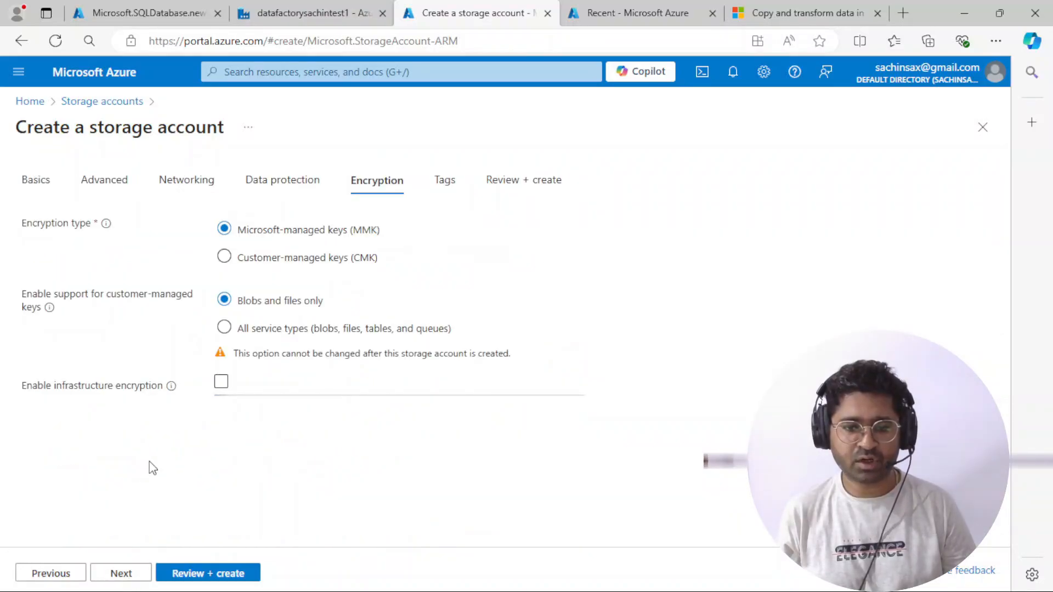
click(133, 577)
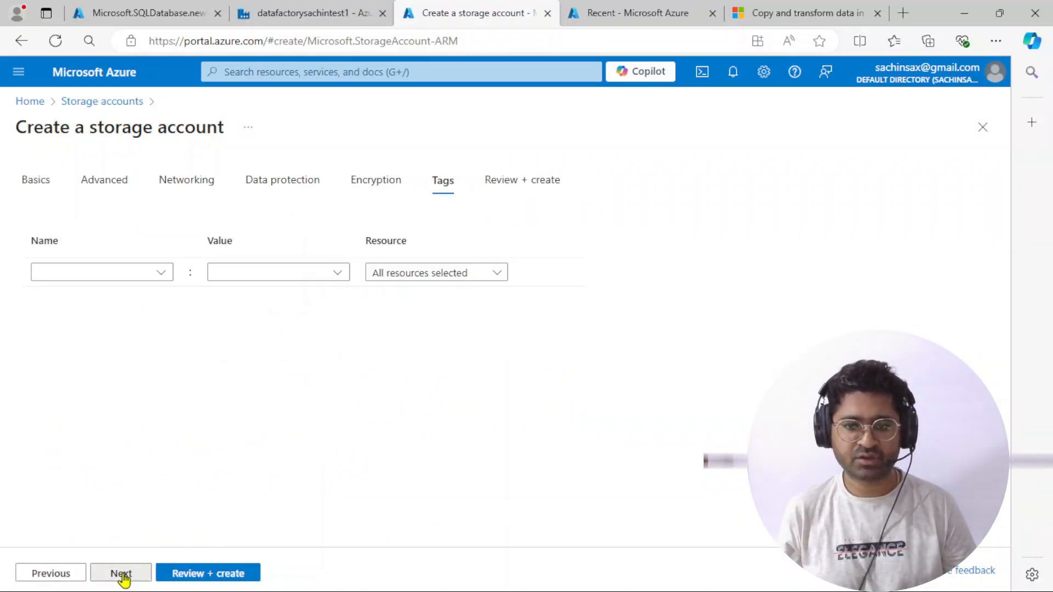
click(121, 576)
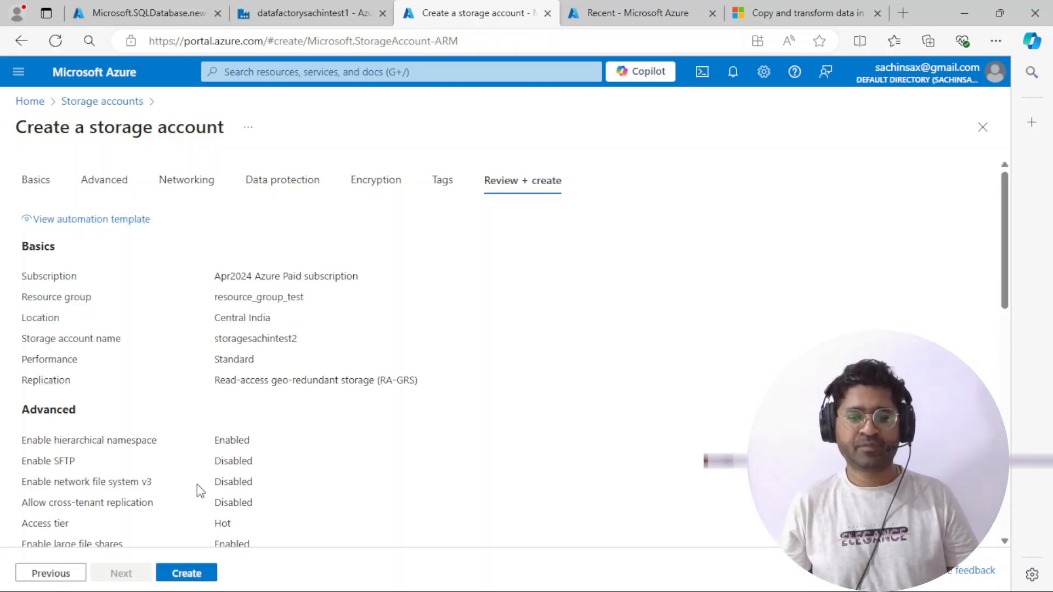
click(185, 574)
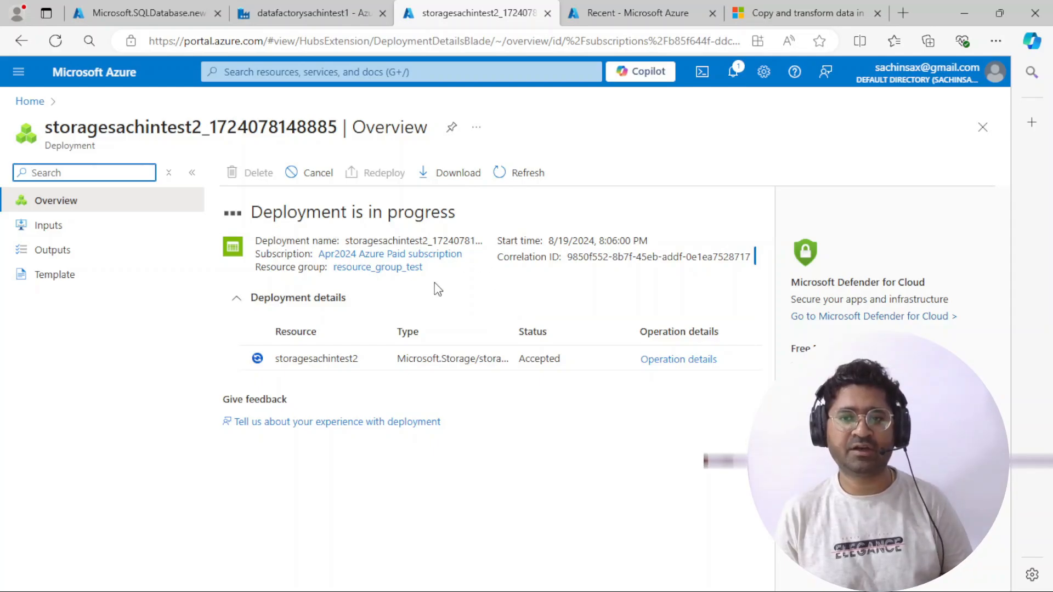
Step: Go to the deployed SQL database databasesachintest1 from its deployment page and dismiss the deployment notification
click(127, 10)
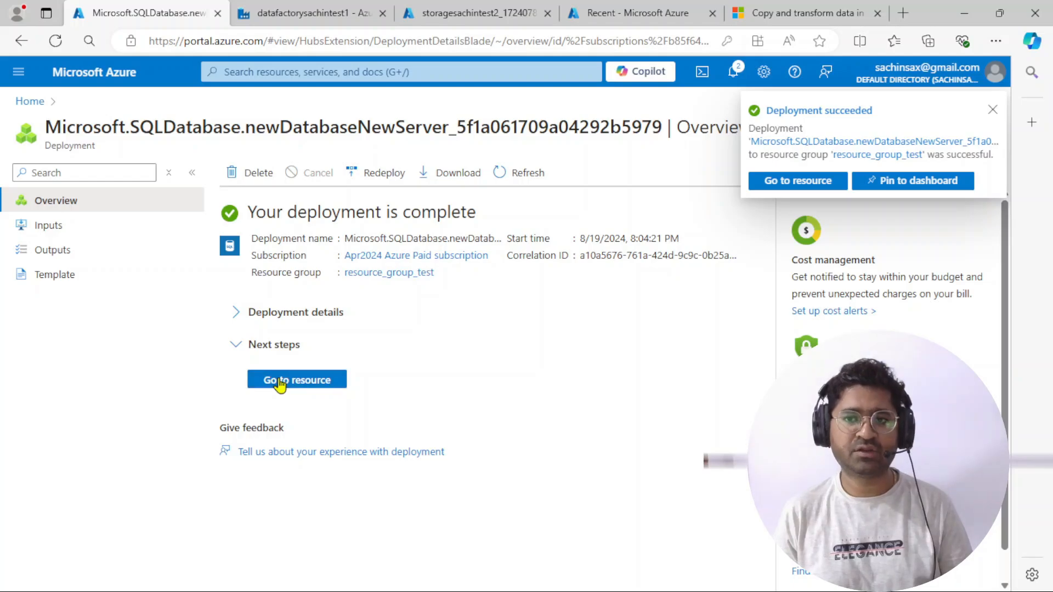
click(280, 380)
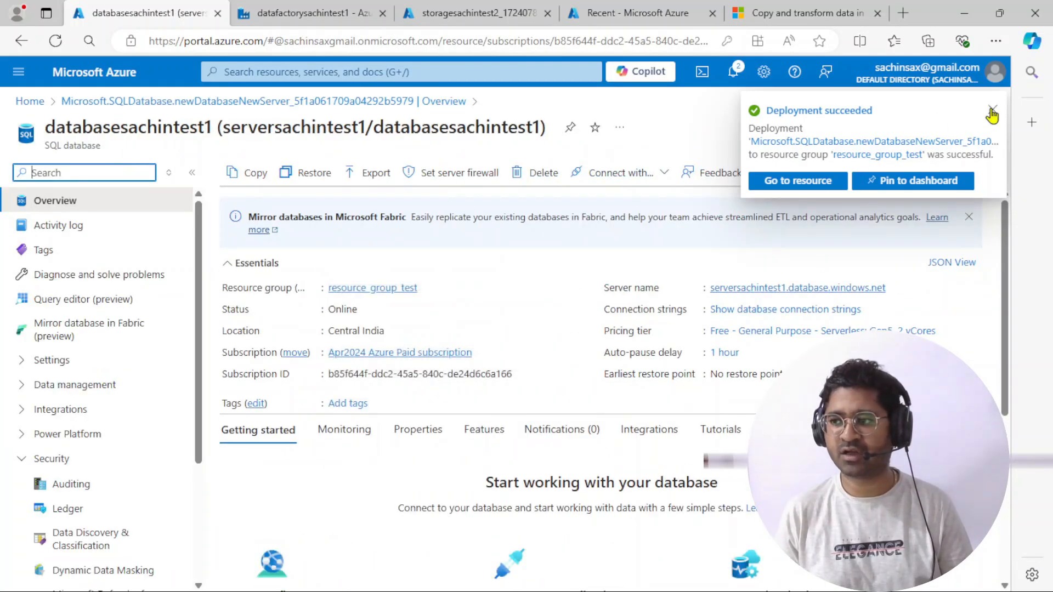
click(992, 112)
Step: Try to sign in to the database's Query editor using SQL server authentication with login servername and the server password
scroll(65, 358, down, 3)
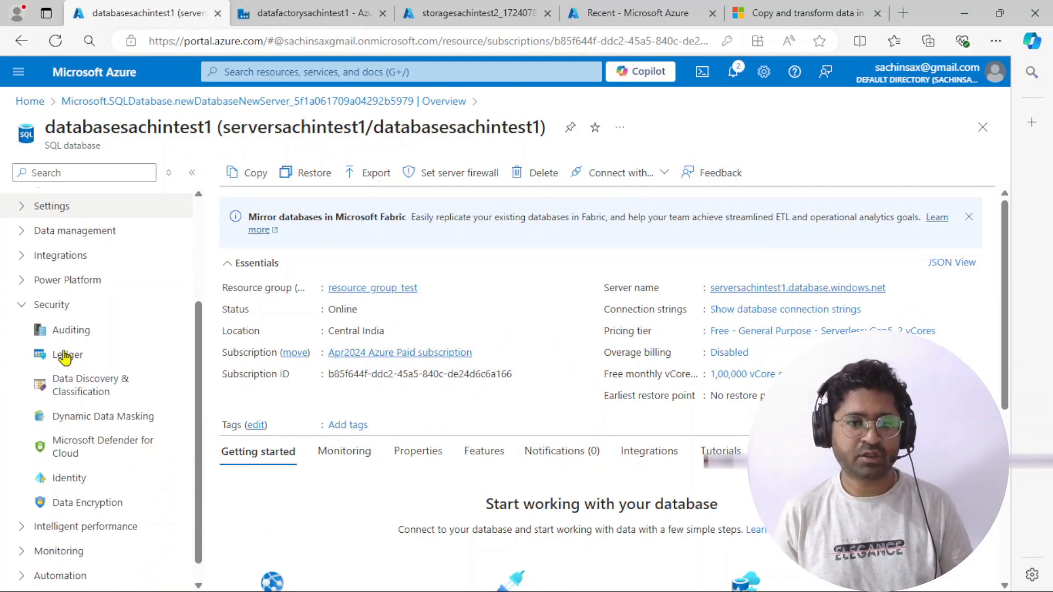
scroll(65, 356, up, 3)
click(51, 299)
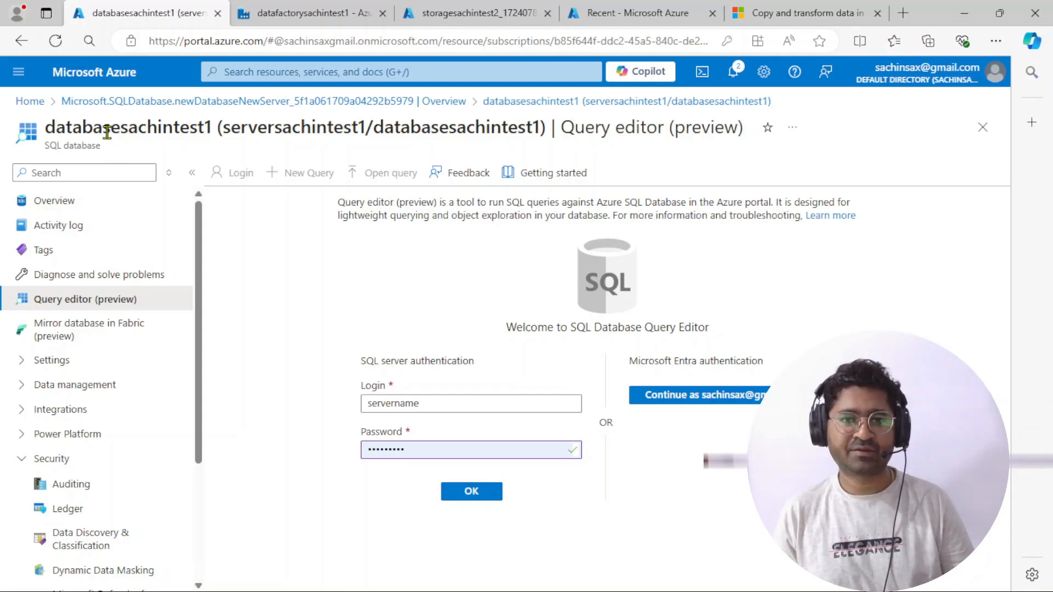
click(486, 496)
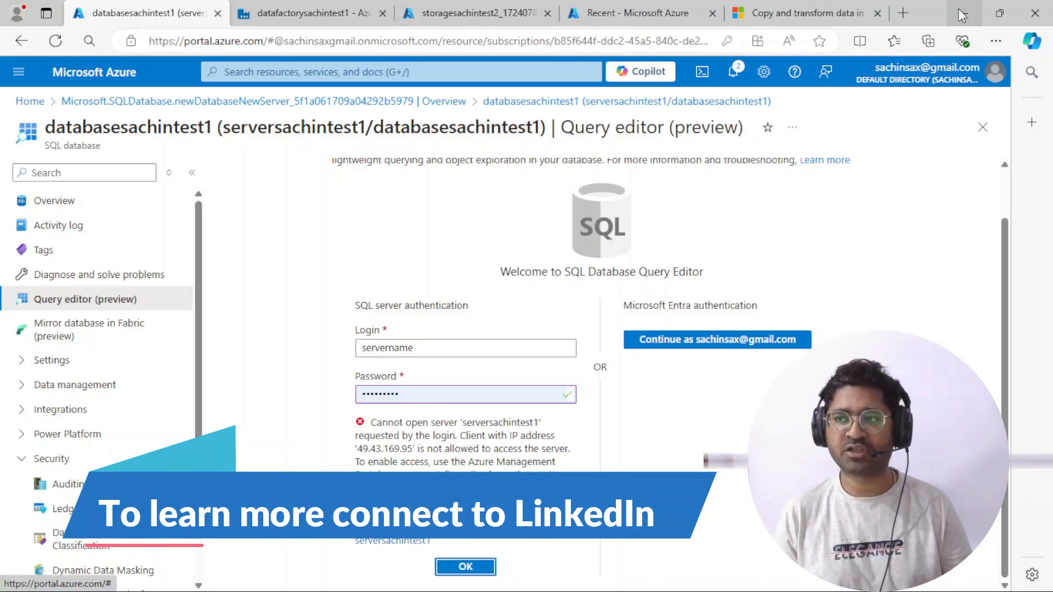
Step: Search Google for "check my ip address" in a new browser tab and view the public address on the What Is My IP Address site
click(903, 13)
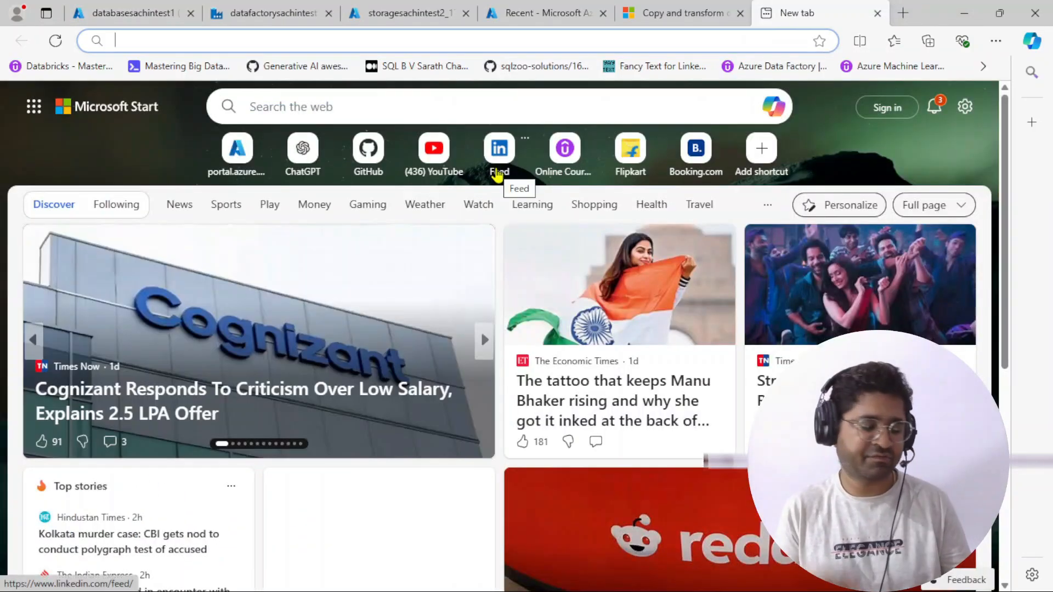
text(google.com)
key(Return)
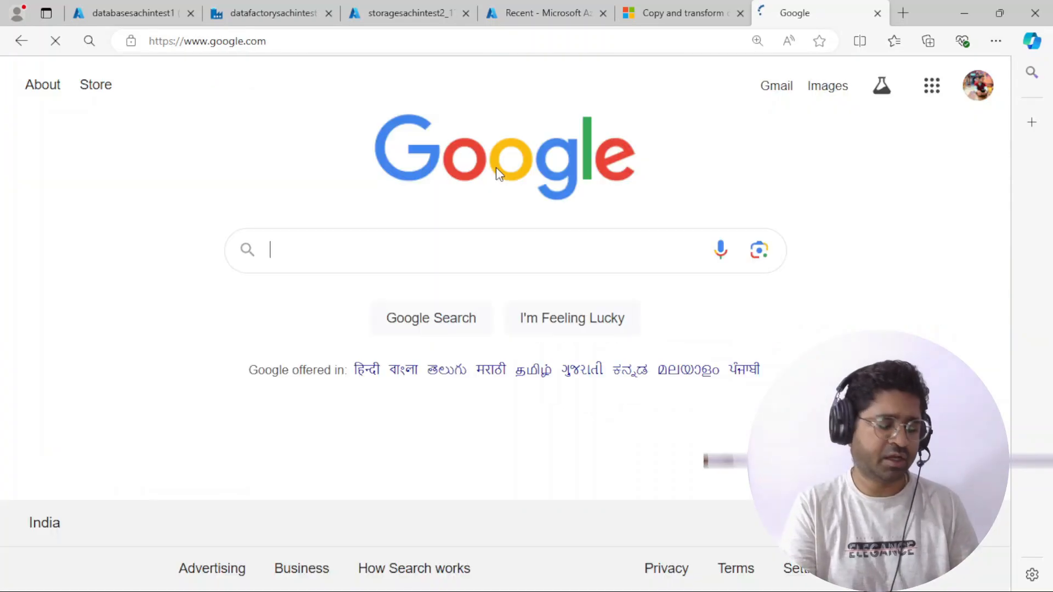
text(check)
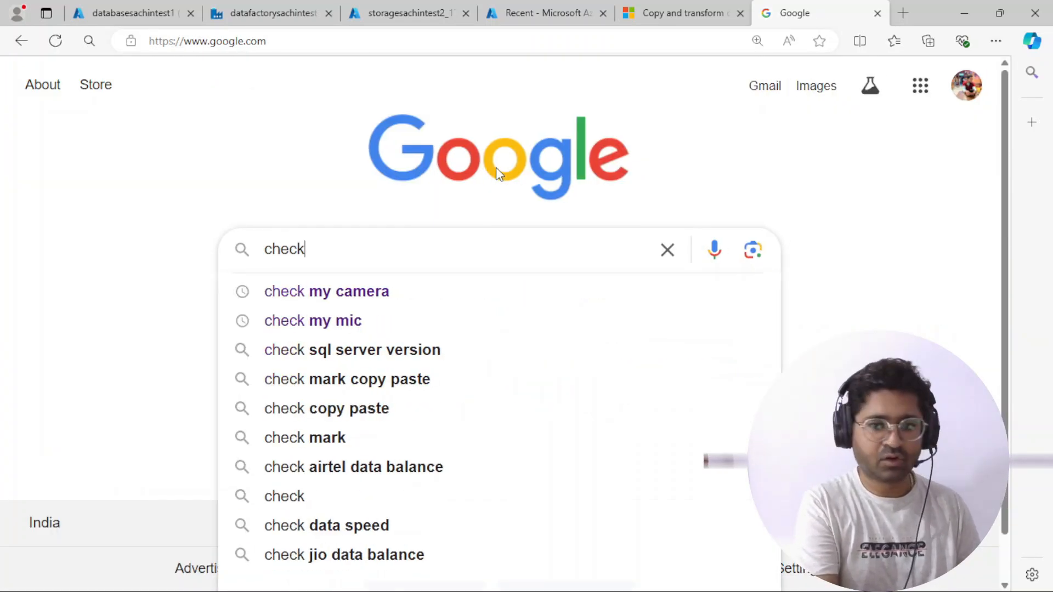
text( m)
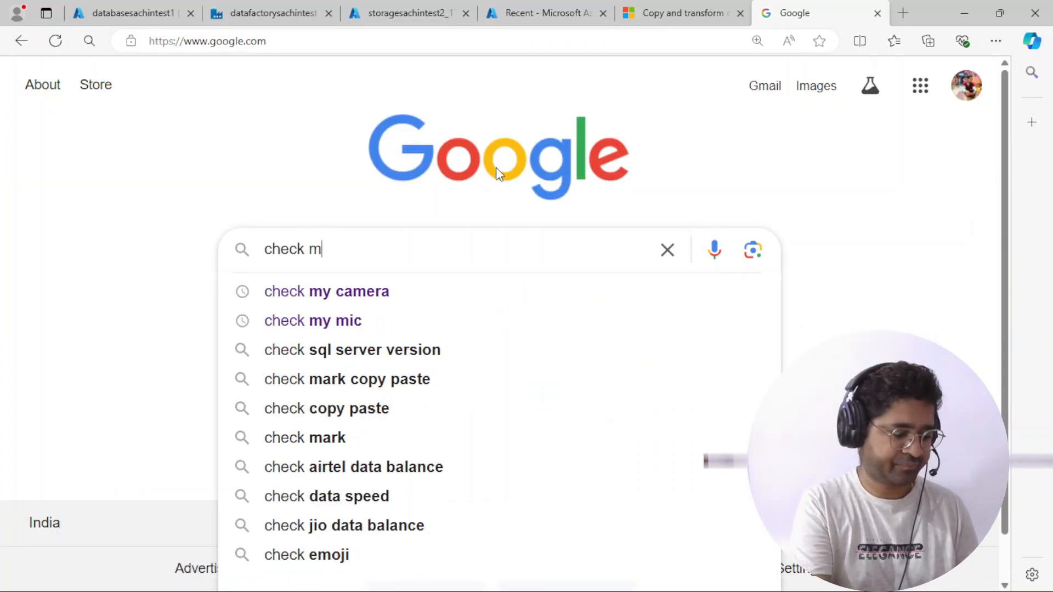
text(y ip)
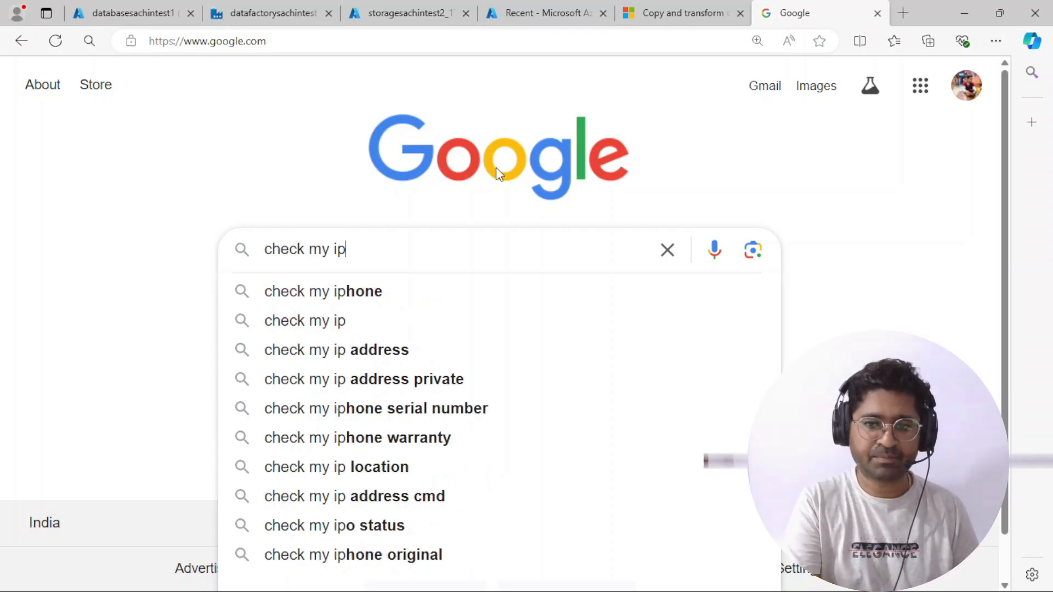
key(Down)
key(Down)
key(Down)
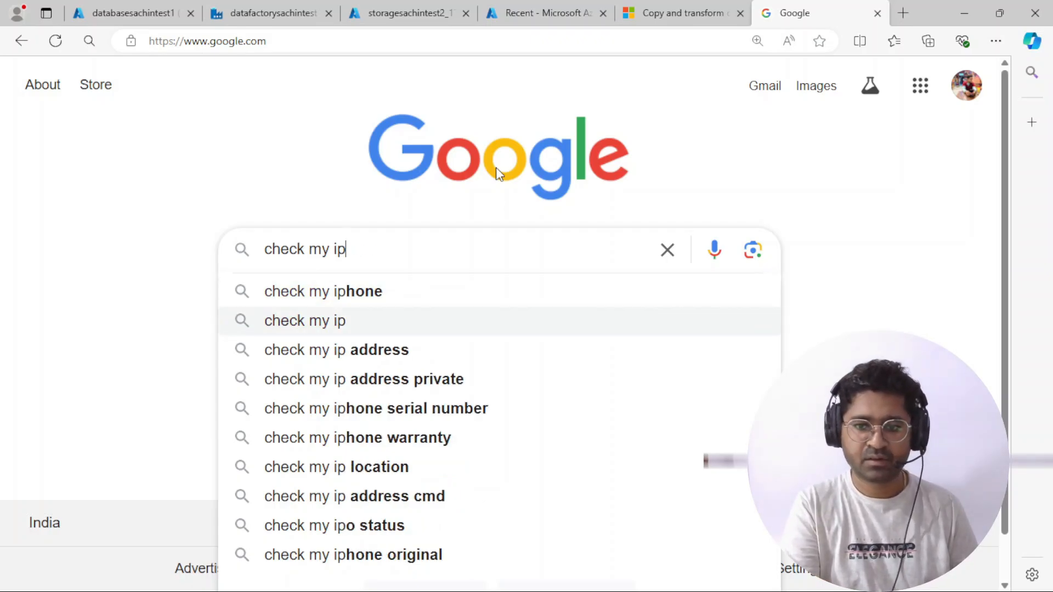
key(Return)
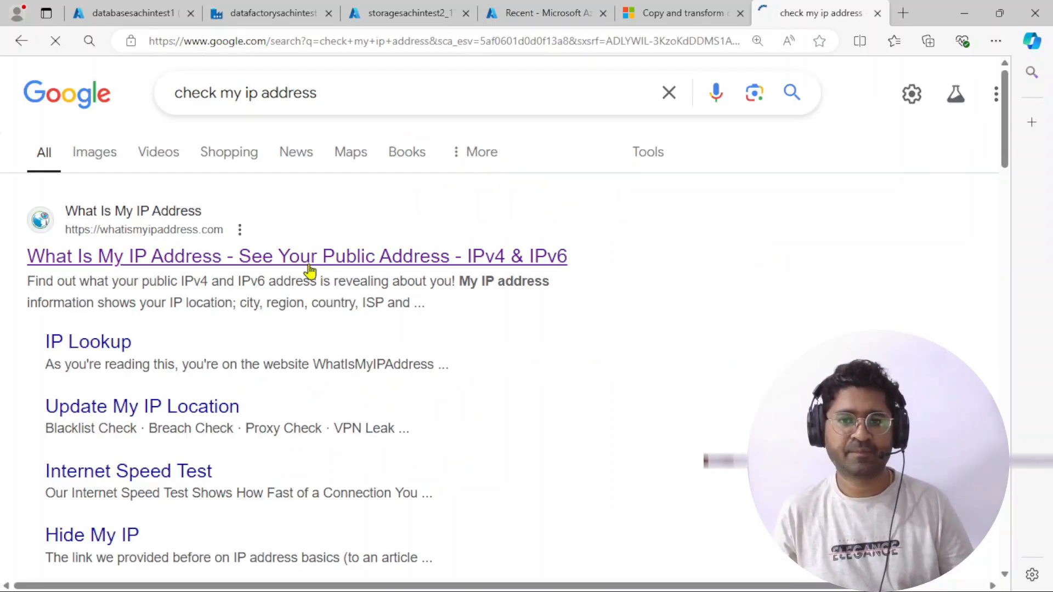
click(405, 259)
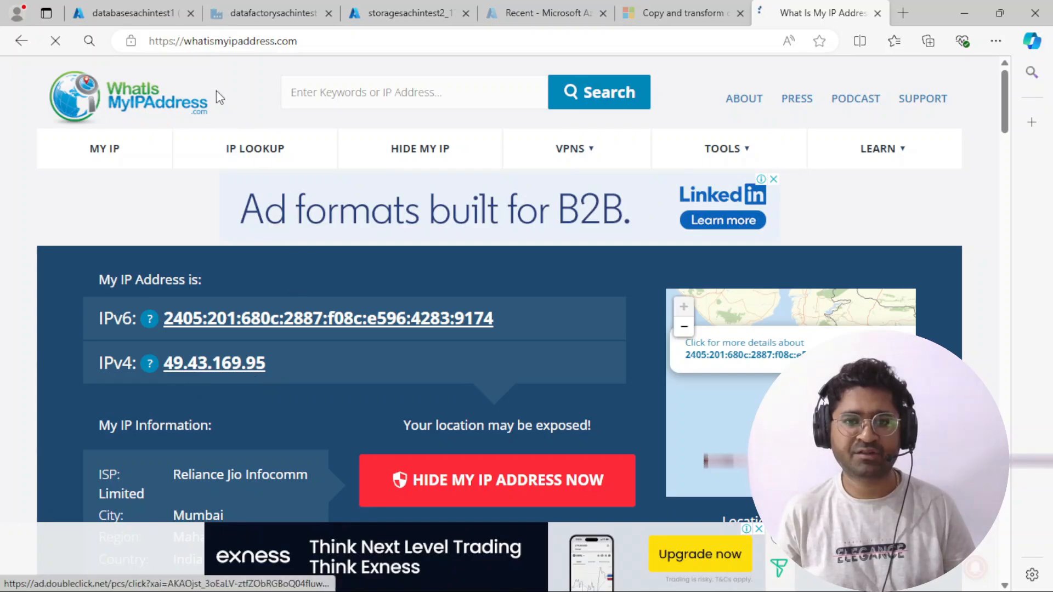
Step: Compare the client IP in the Query editor sign-in error with the looked-up public IPv4 address and allowlist it on server serversachintest1
click(255, 2)
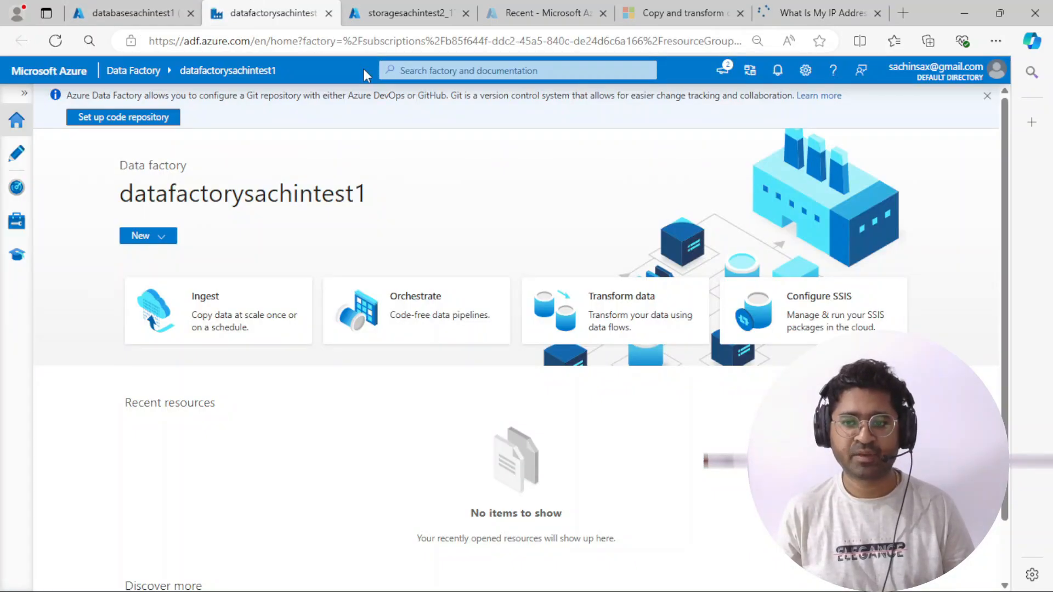
click(108, 10)
drag(360, 450, 407, 451)
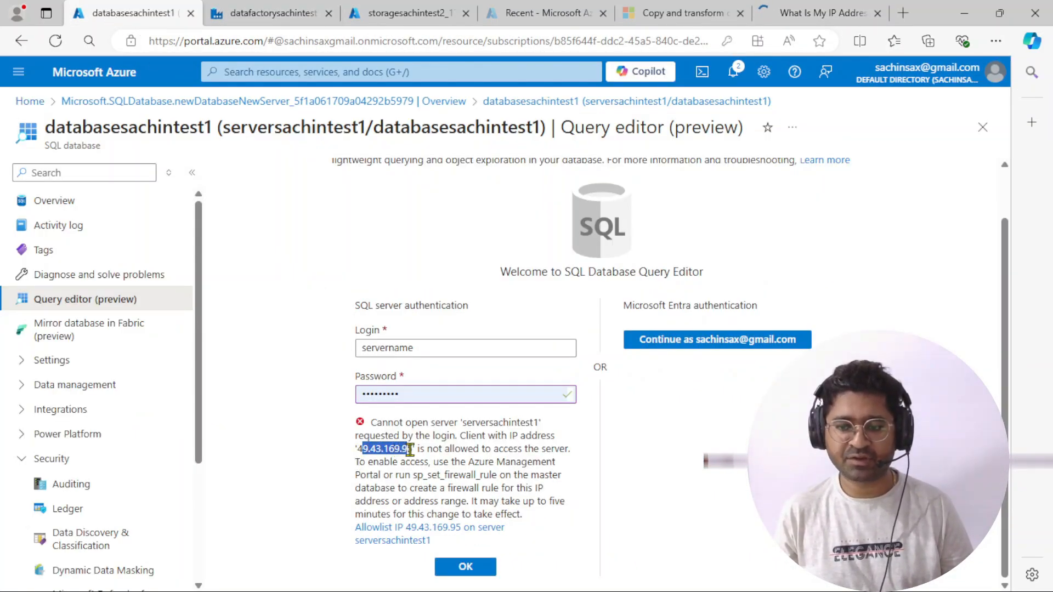
click(320, 455)
click(840, 12)
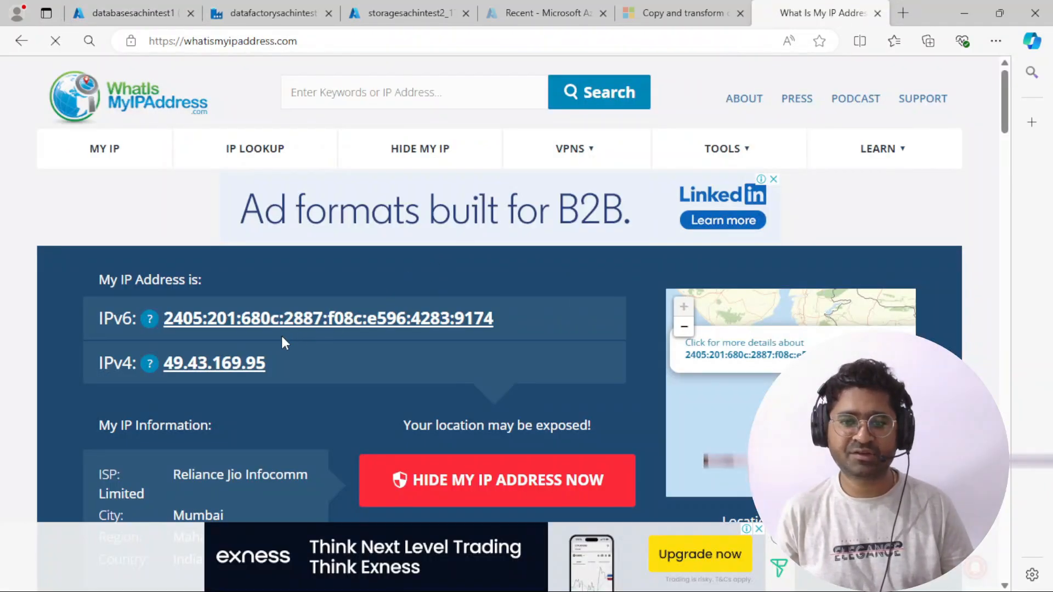
click(144, 8)
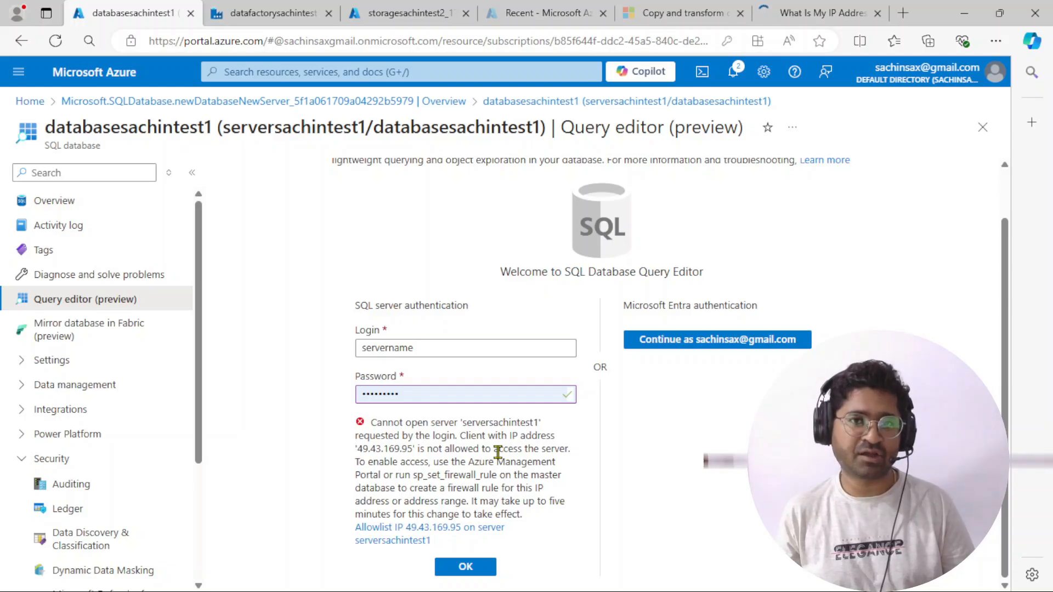
click(391, 537)
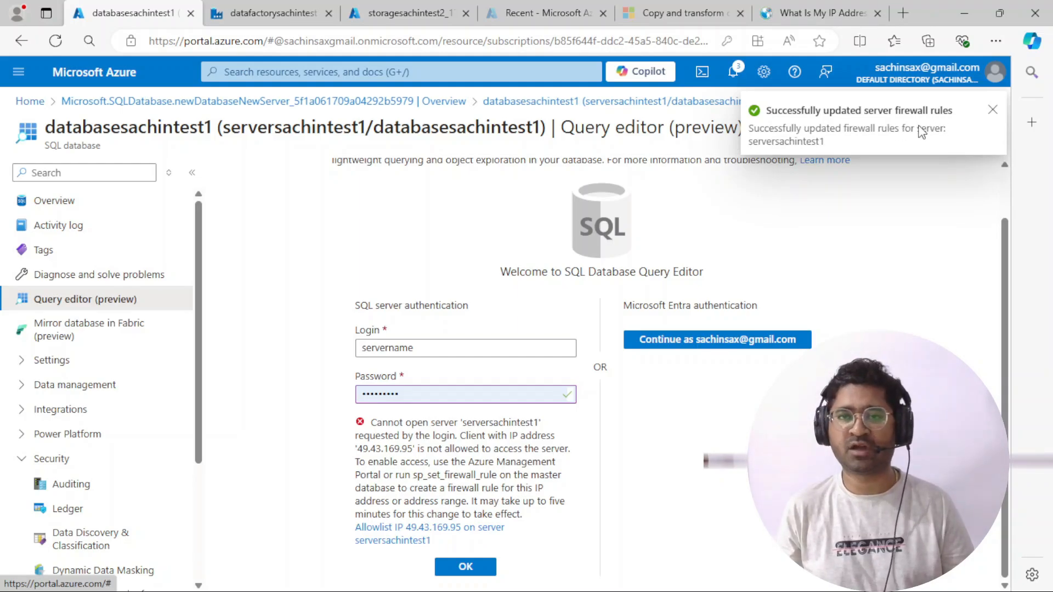
Step: Sign in to the Query editor with the entered SQL server credentials and expand the database's Tables list
click(465, 566)
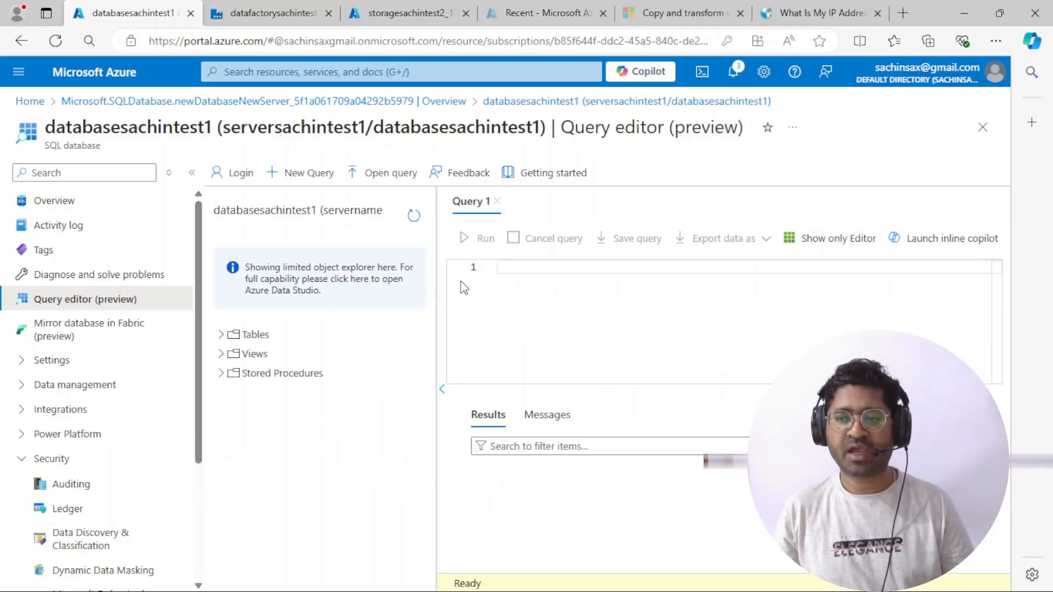
click(221, 335)
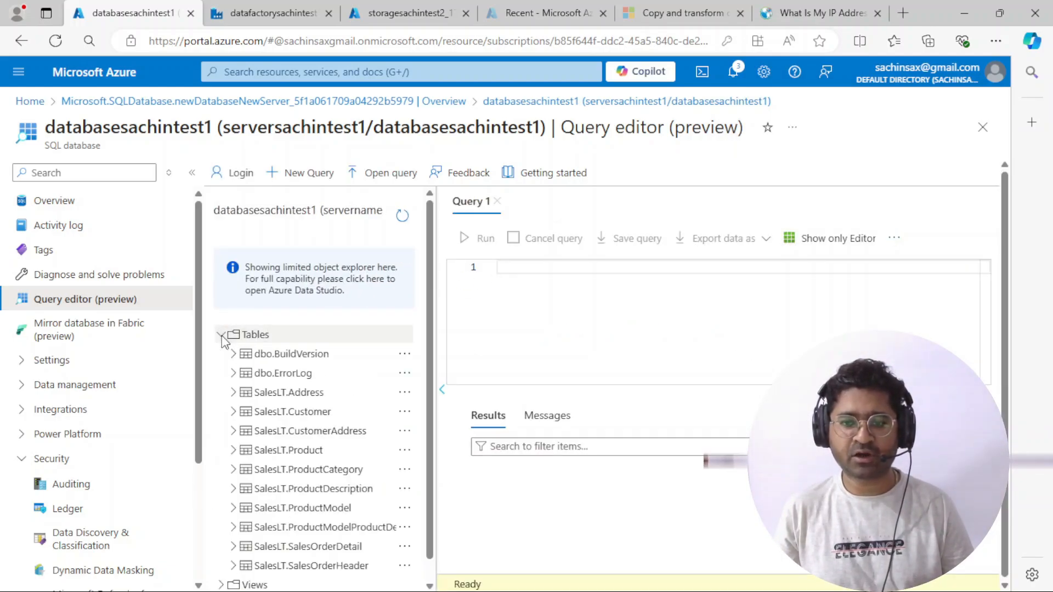
click(222, 335)
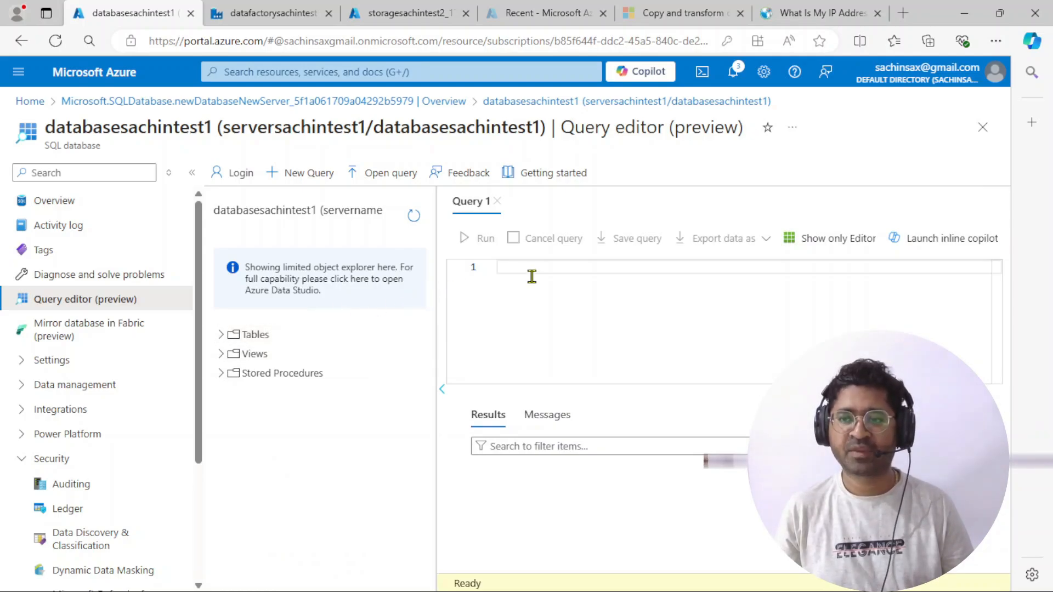
click(221, 336)
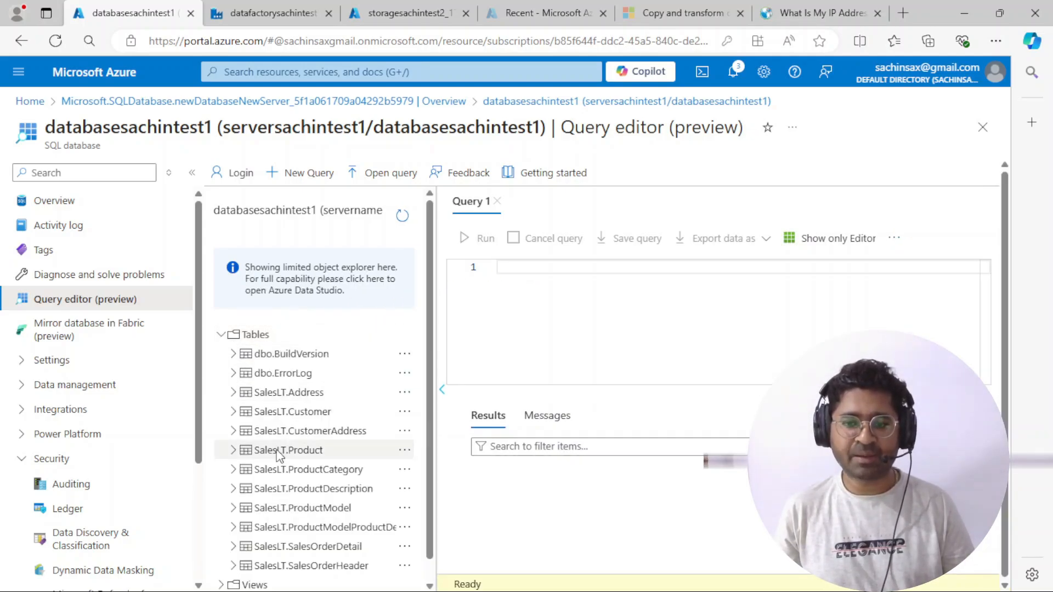
scroll(285, 406, down, 1)
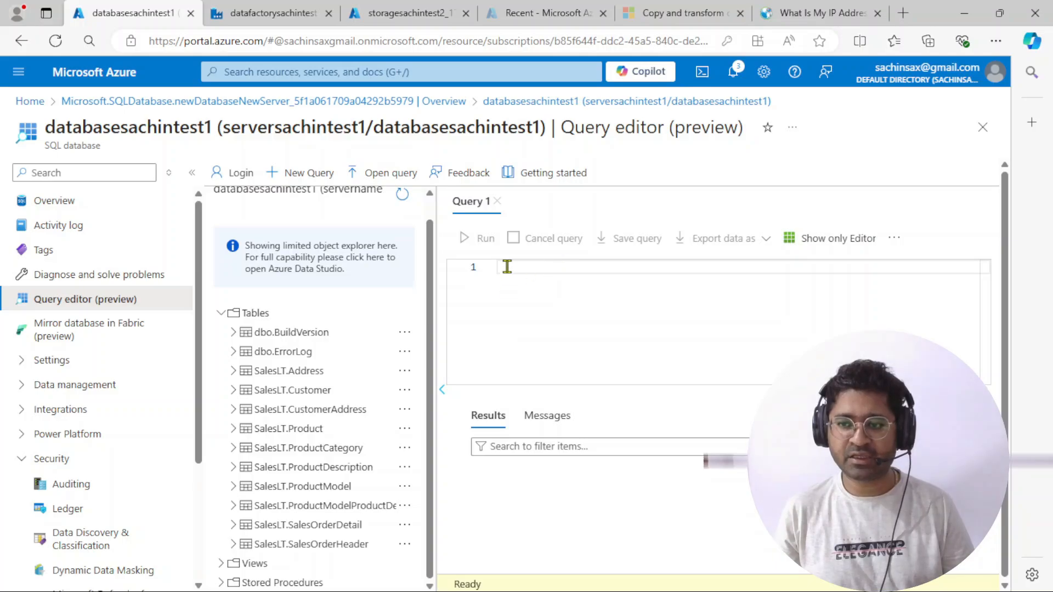
Step: Try to run the query "select * address" against the database
click(517, 294)
text(select )
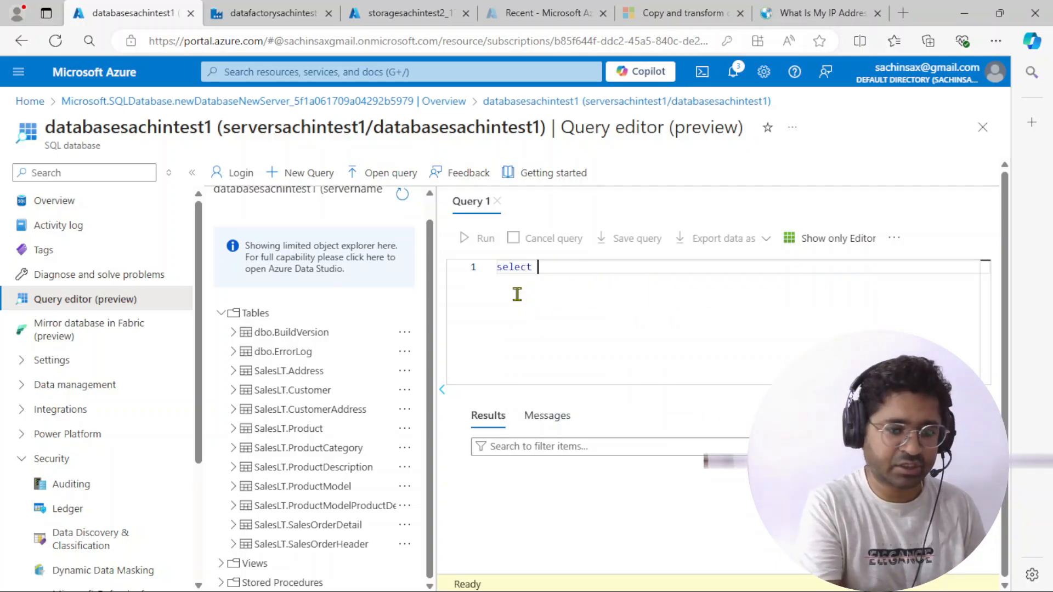
text(*)
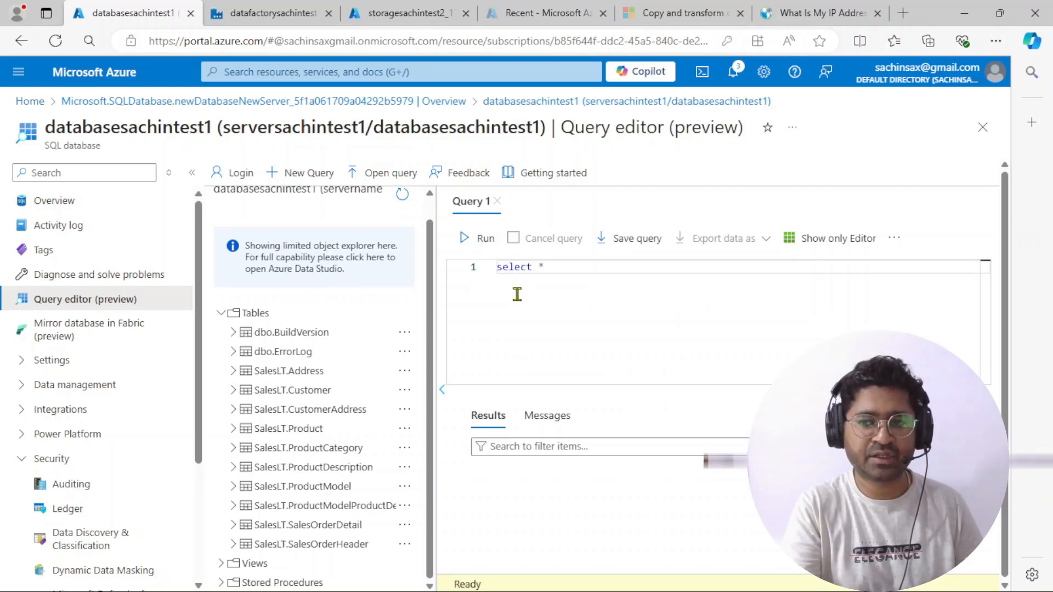
text( address)
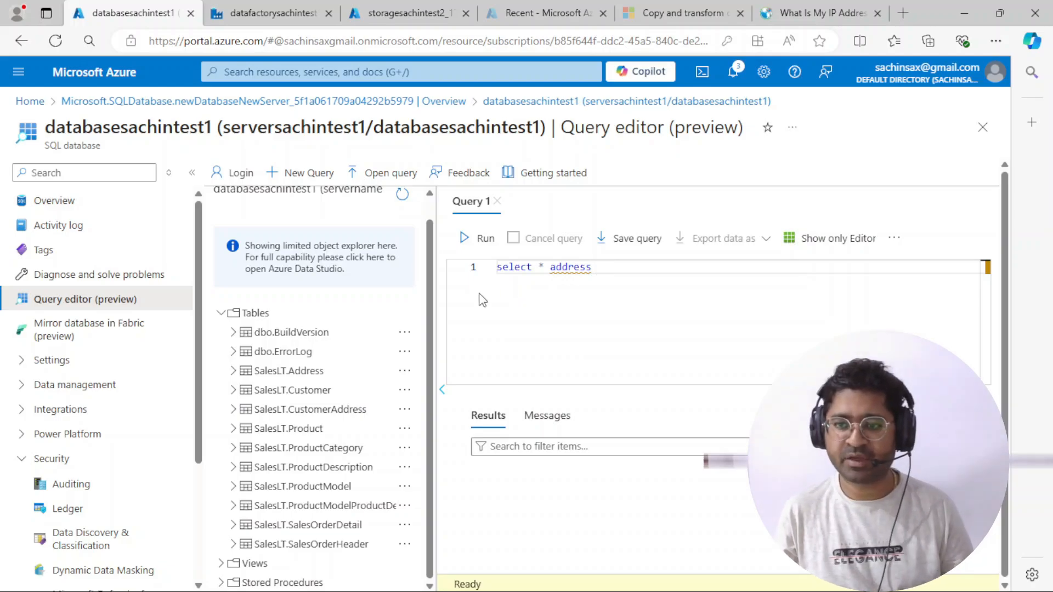
click(482, 238)
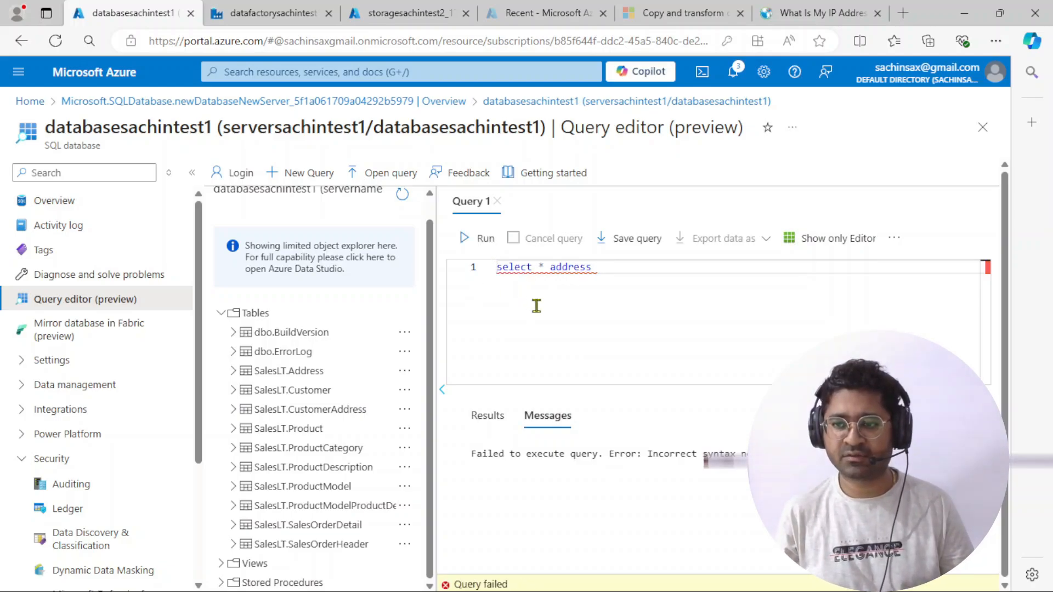
Step: Insert the missing "from" keyword so the query reads "select * from address" and try running it
click(550, 268)
text(fro)
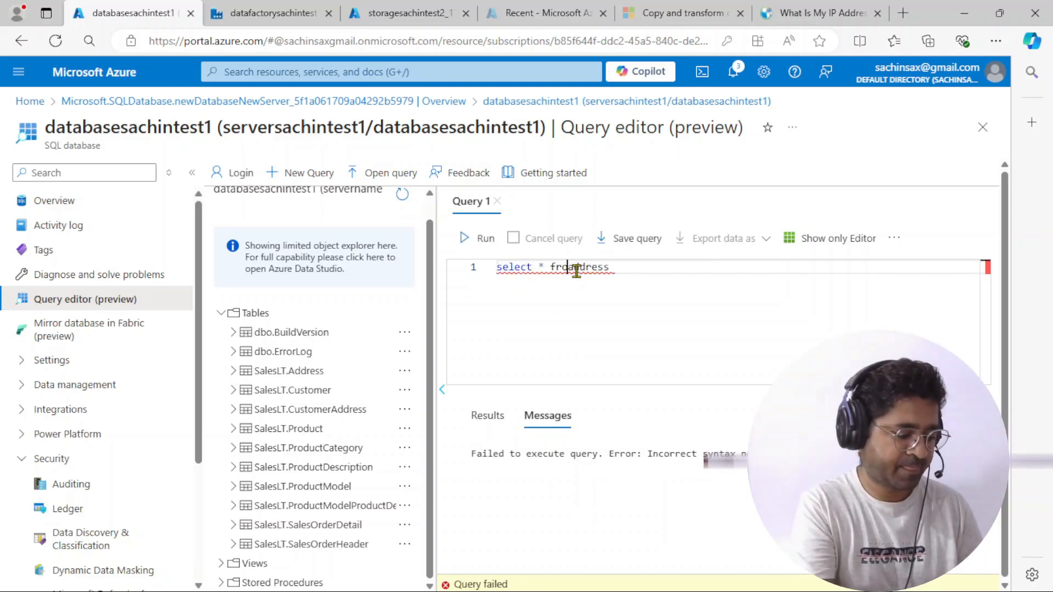
text(m)
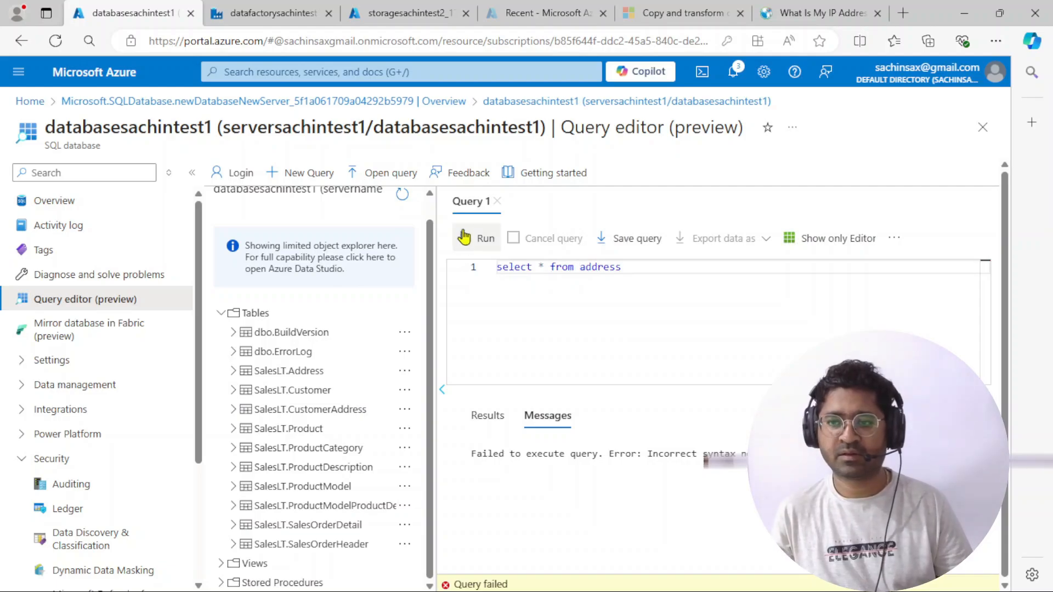
click(464, 237)
click(595, 305)
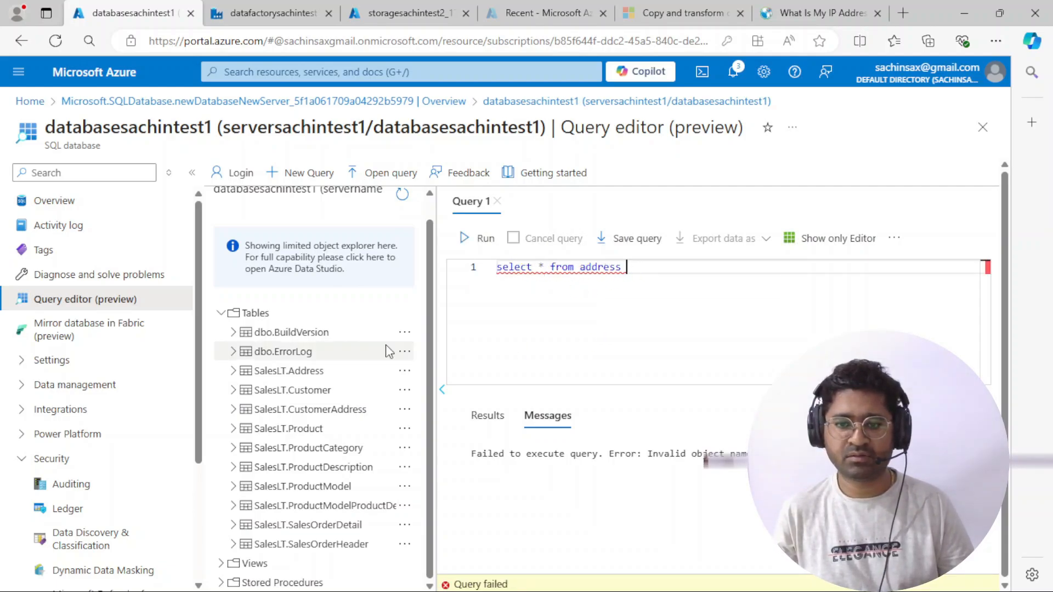
Step: Qualify the table with its schema so the query reads "select * from saleslt.address" and run it
click(580, 268)
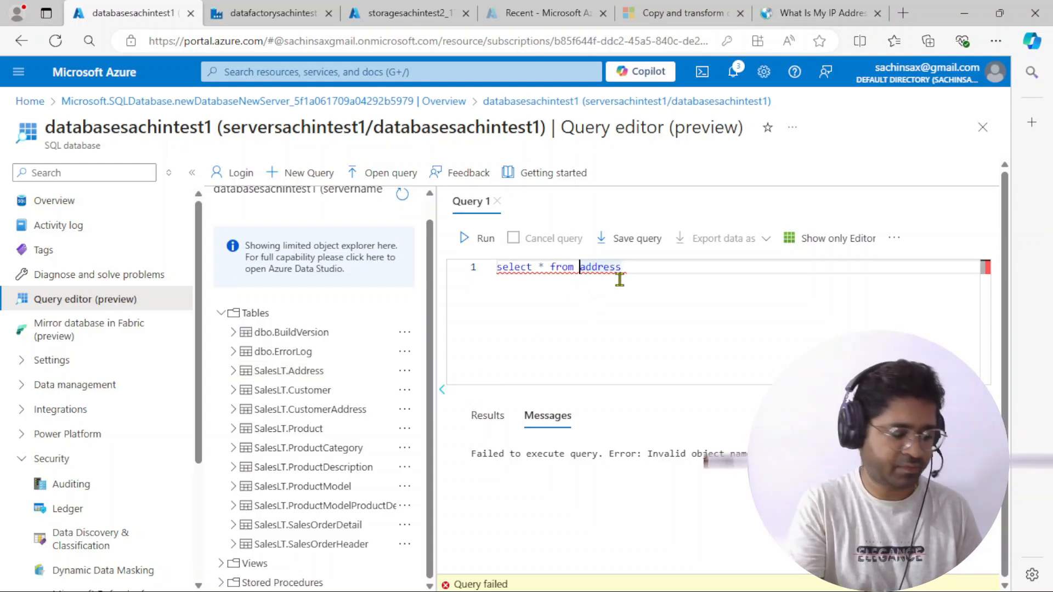
text(sales.)
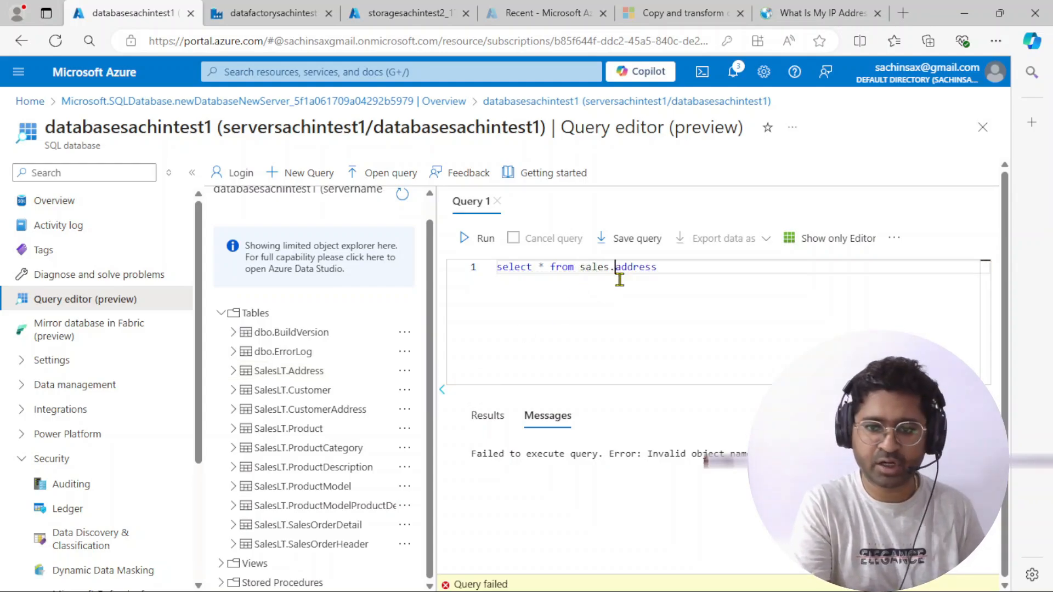
text(lt)
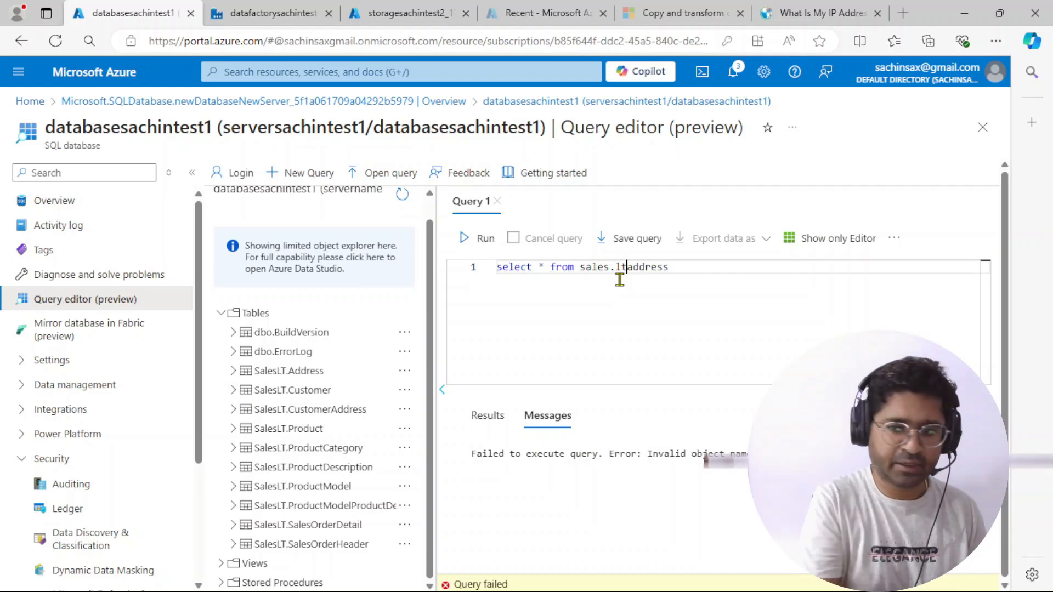
text(.)
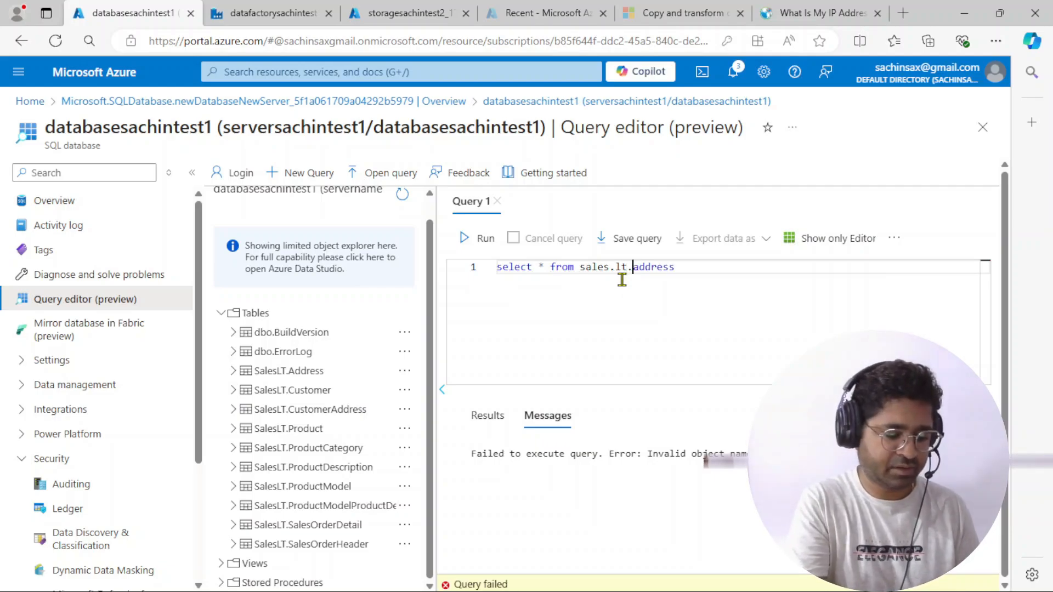
key(BackSpace)
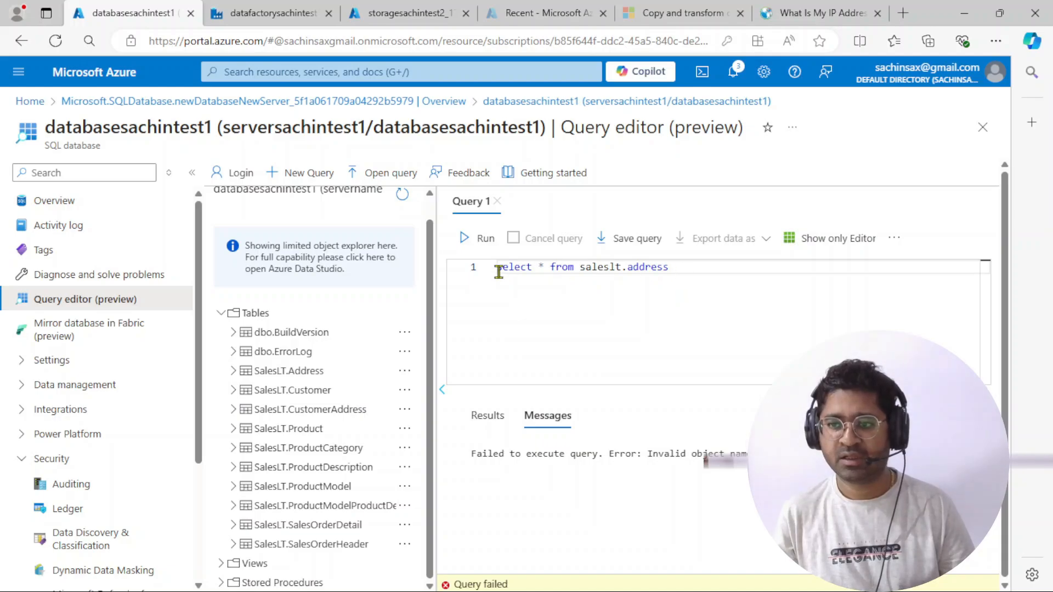
click(479, 238)
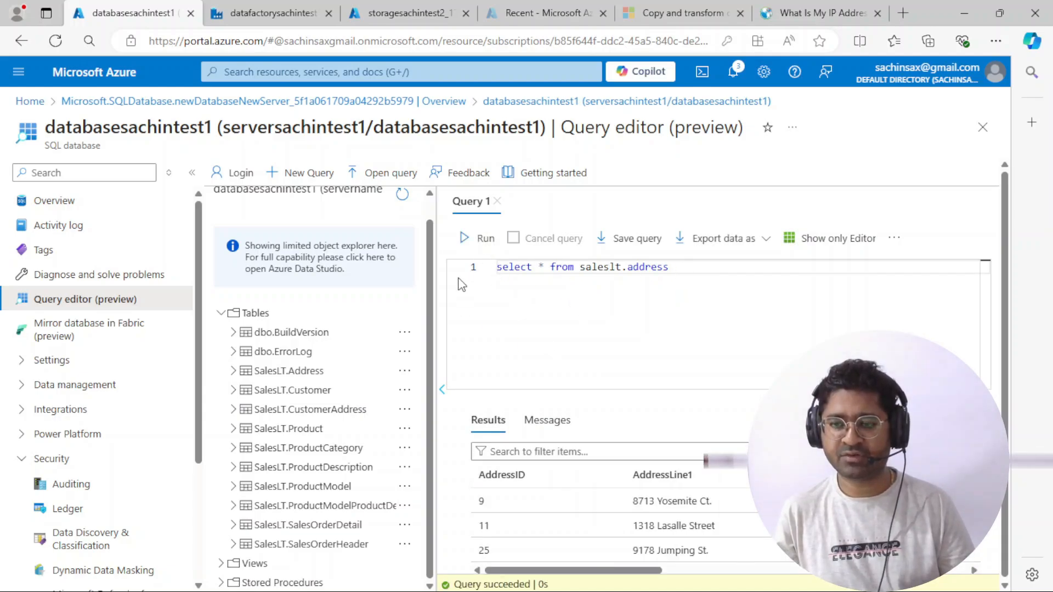
Step: Collapse the object explorer to examine the returned address rows and the query, checking the table list against them
click(441, 391)
scroll(417, 520, down, 3)
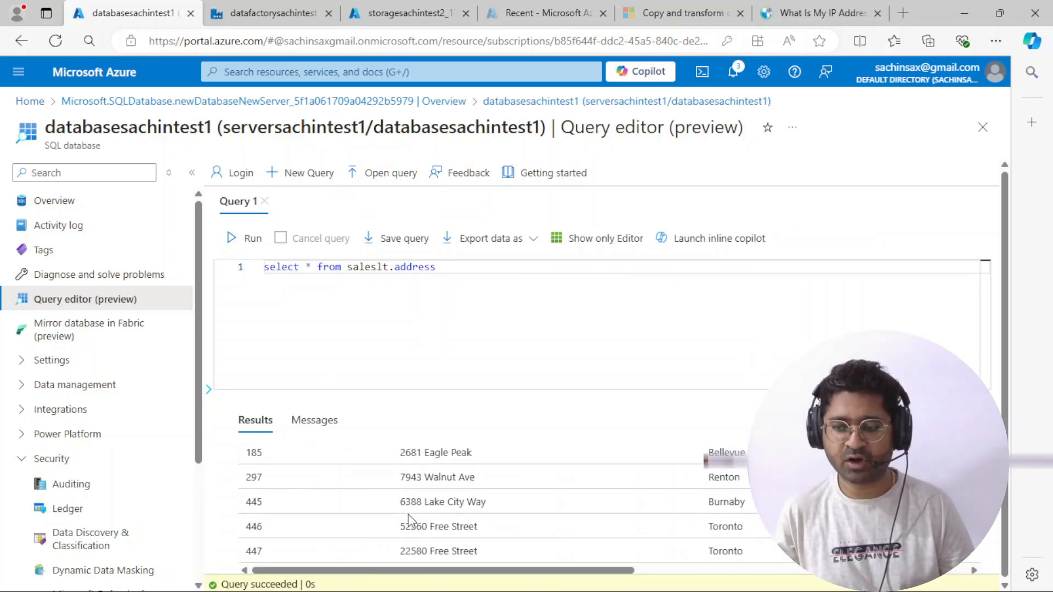
scroll(408, 519, down, 3)
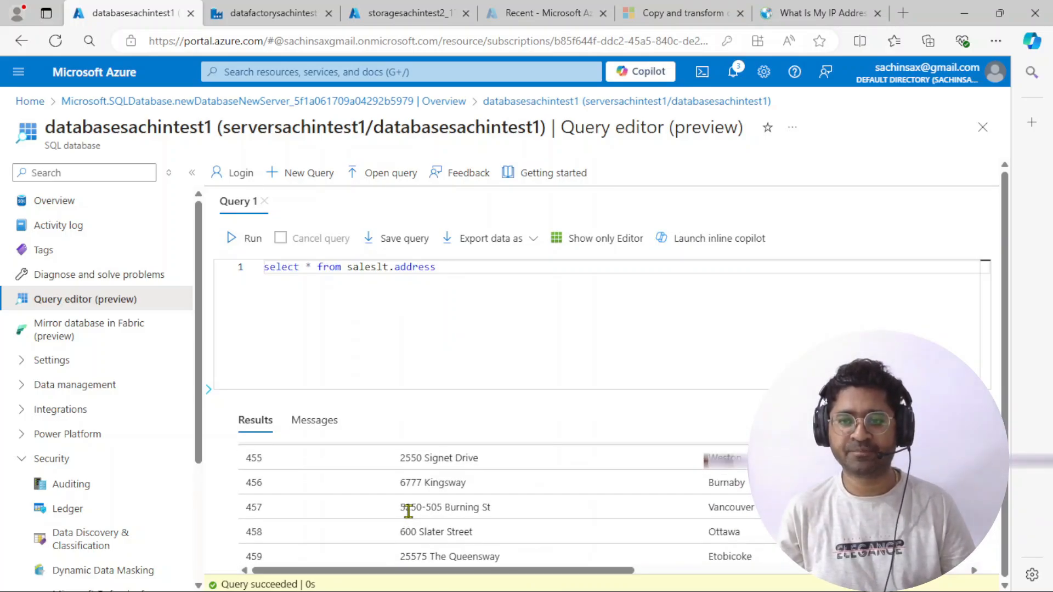
scroll(408, 510, up, 2)
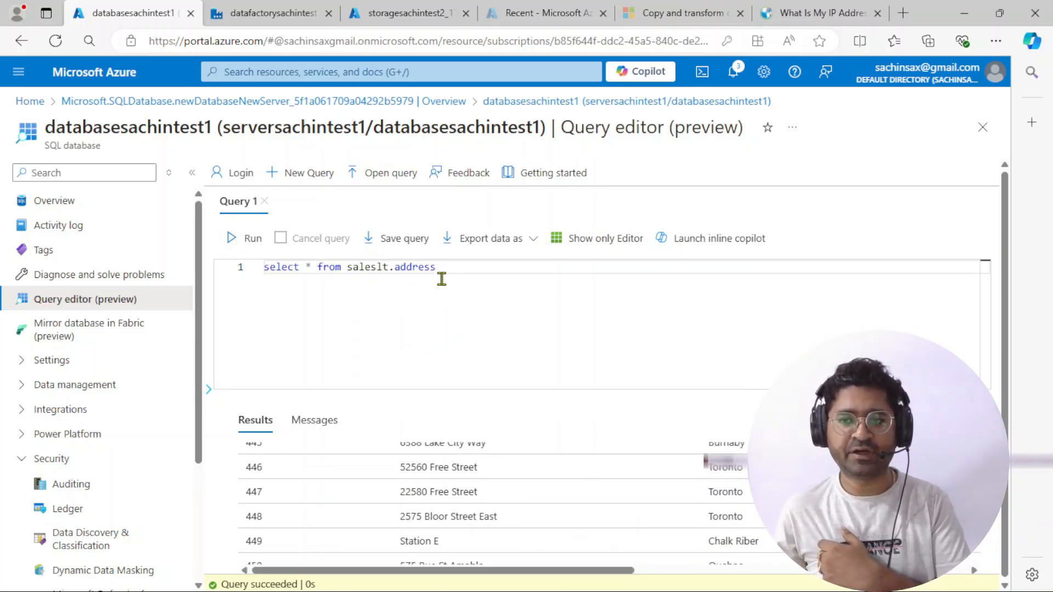
click(451, 275)
drag(239, 281, 449, 268)
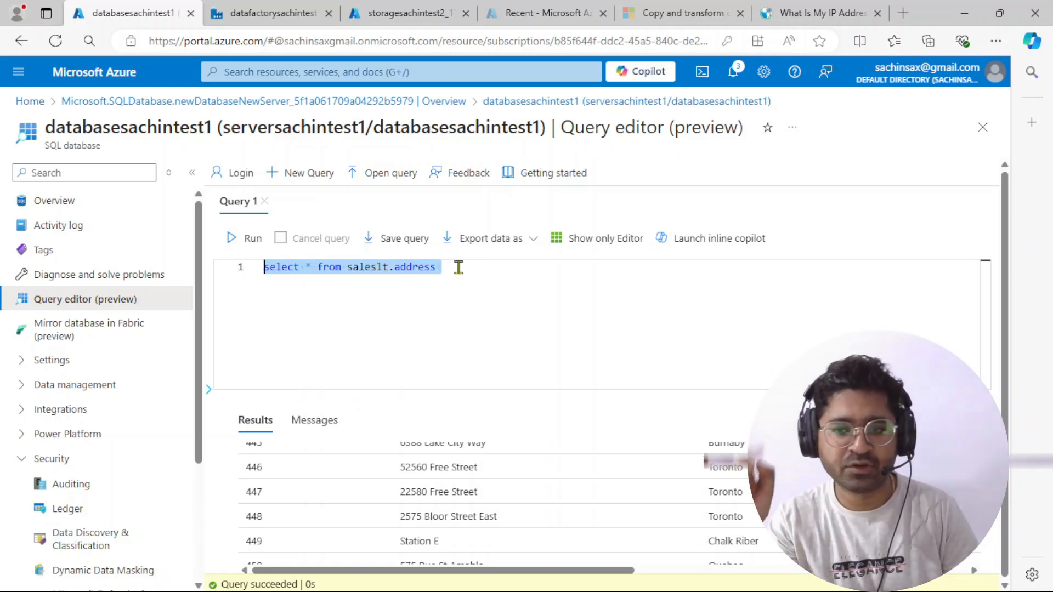
click(208, 390)
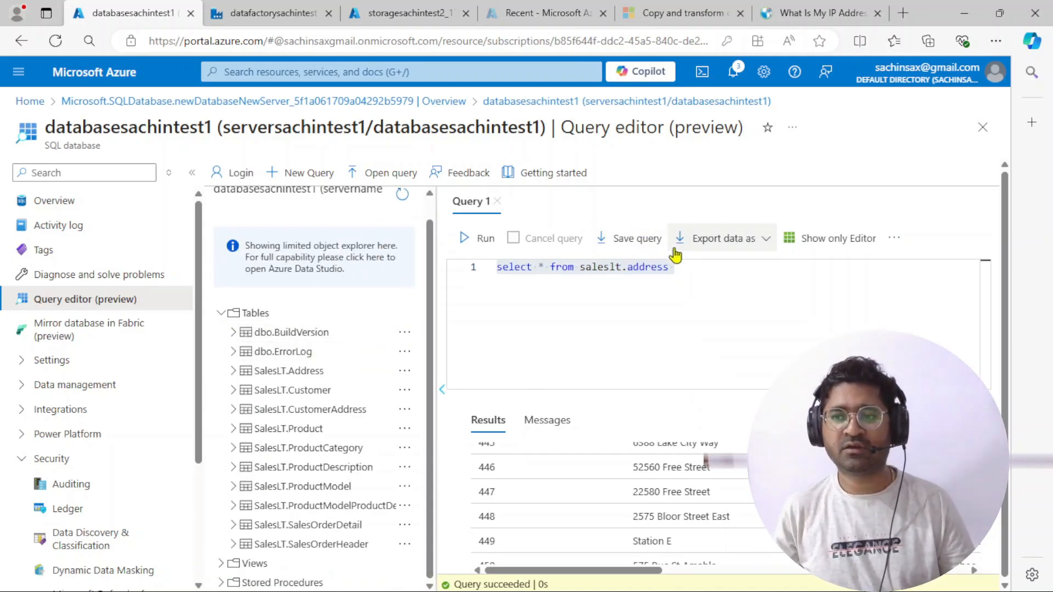
click(720, 274)
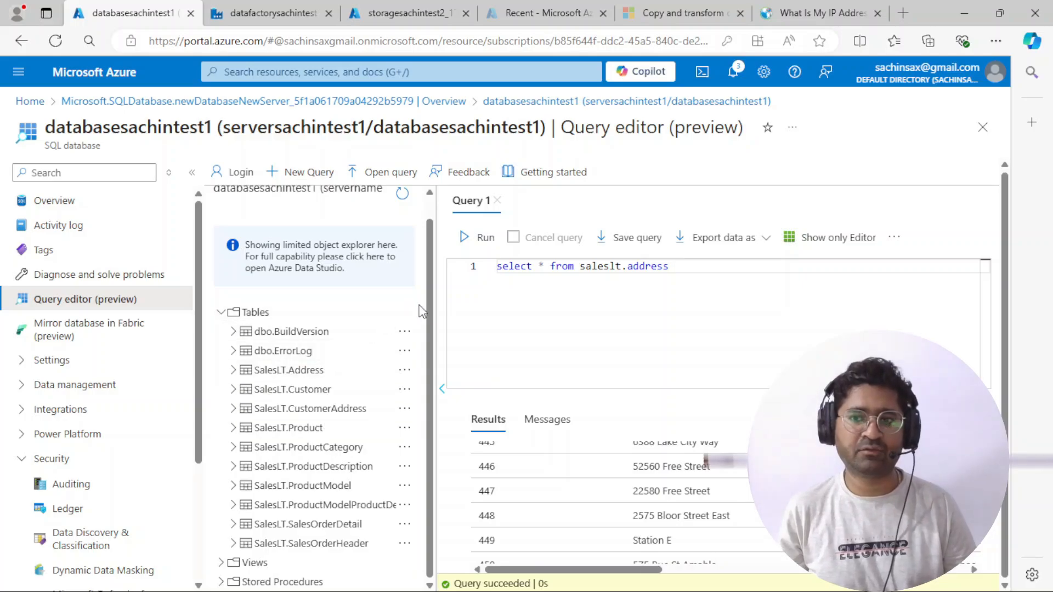
click(442, 388)
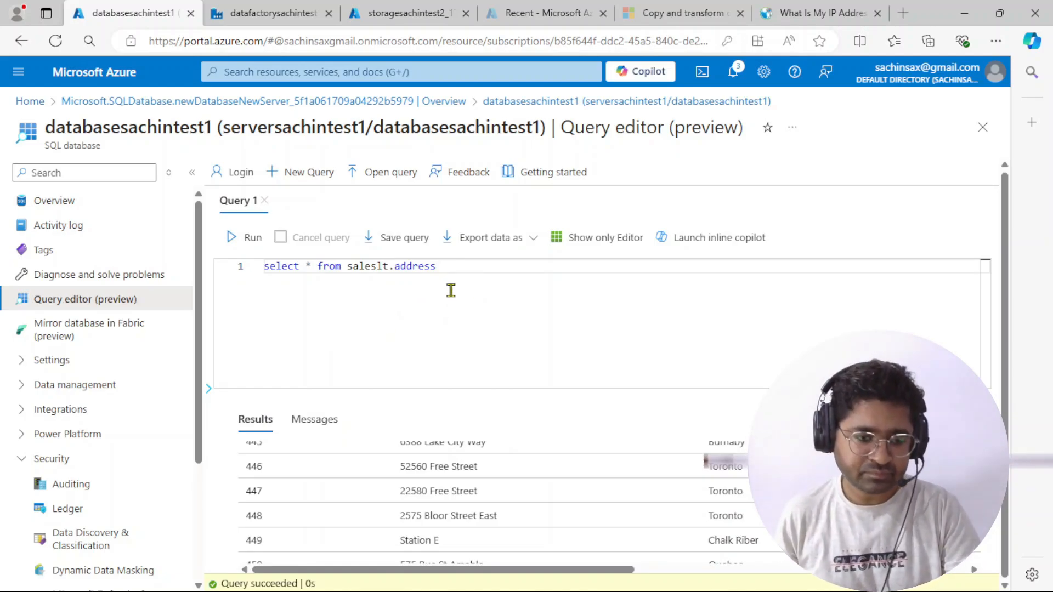
Step: Clear the address query from the Query 1 editor
key(Return)
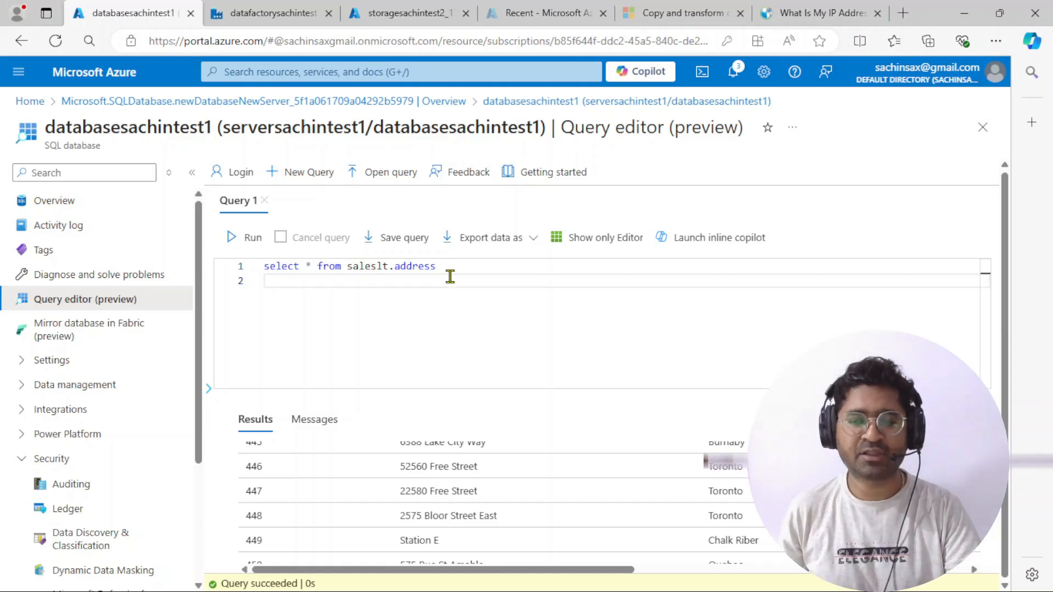
drag(448, 262, 231, 268)
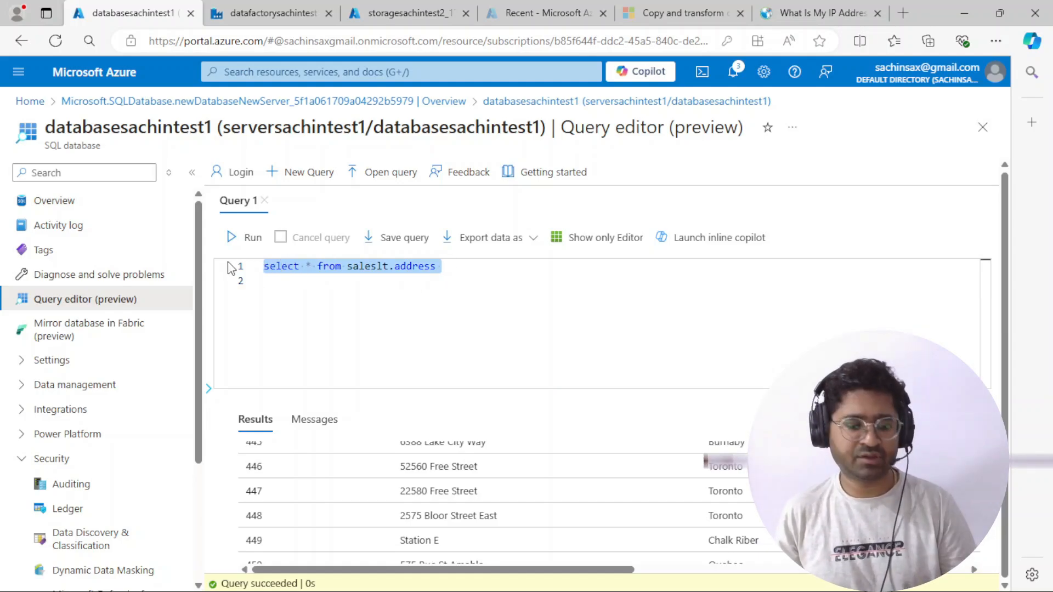
key(Delete)
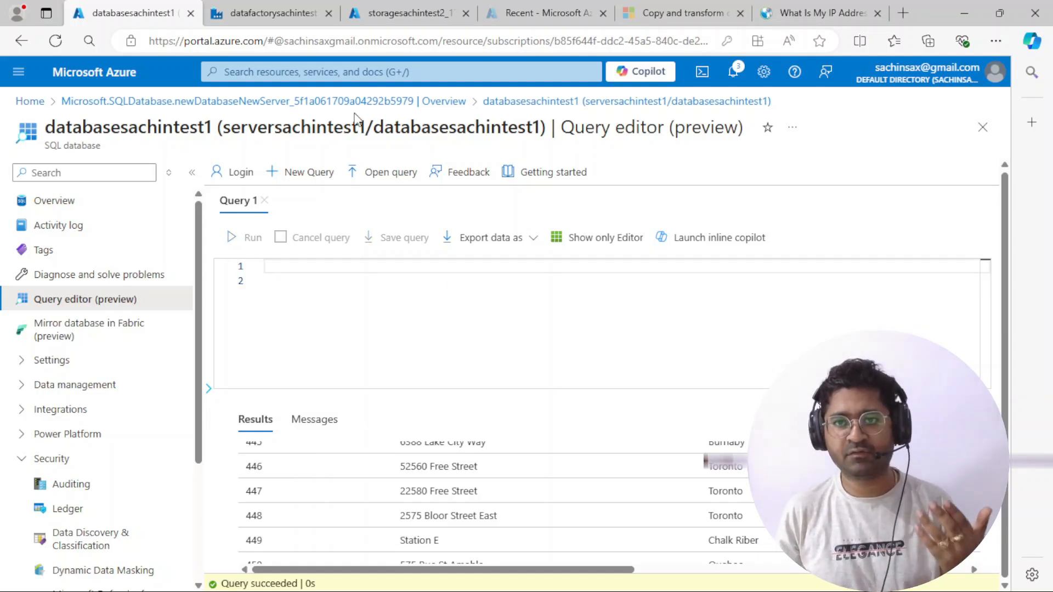
Step: Go to the deployed storage account storagesachintest2 from its deployment page and open its containers
click(259, 15)
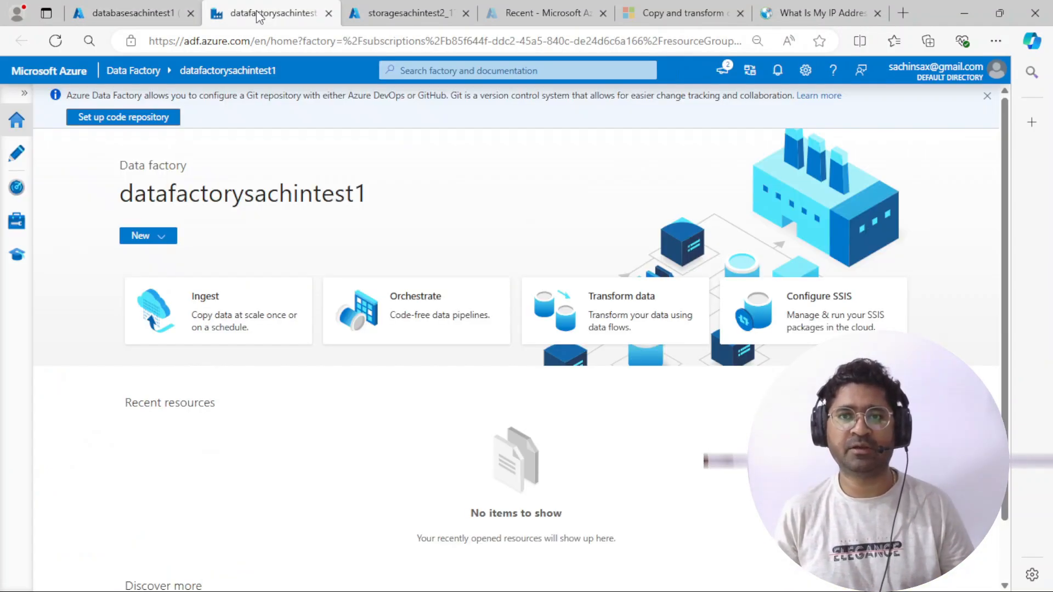
click(391, 8)
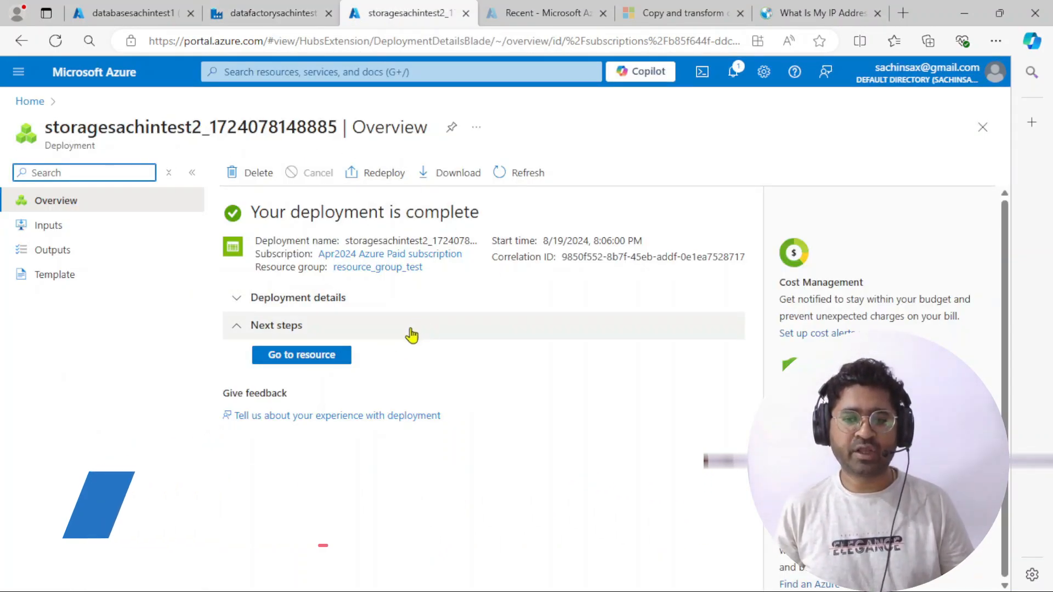
click(324, 362)
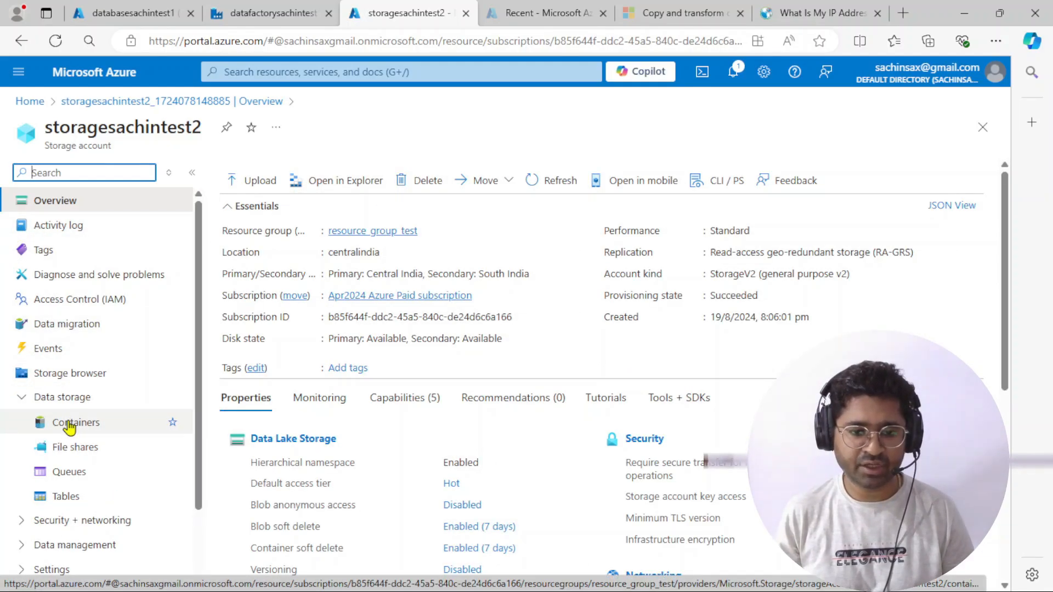
click(69, 426)
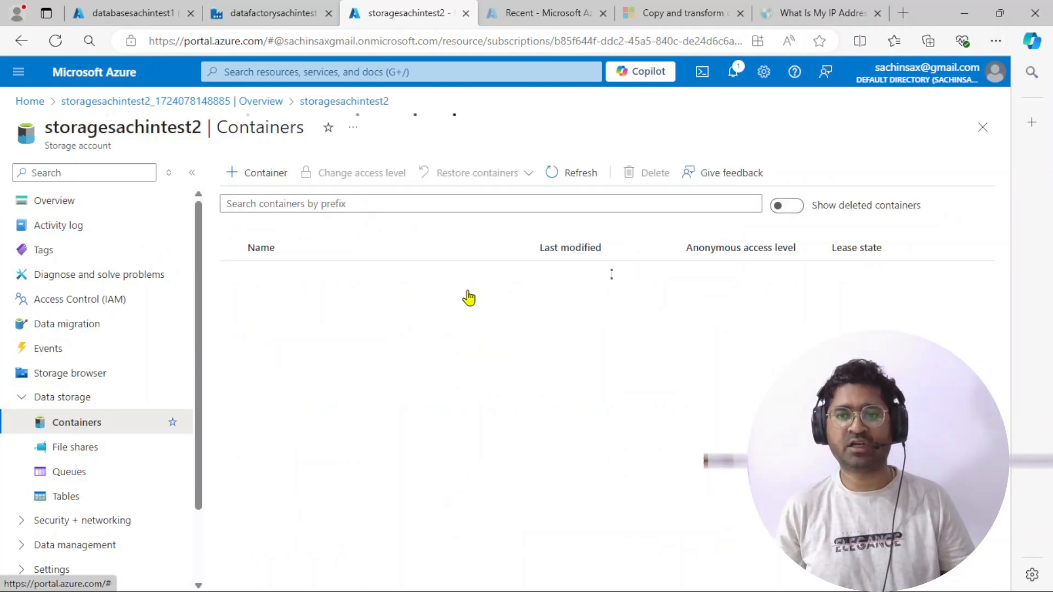
Step: Create a new container named inputcontainer in the storage account
click(240, 170)
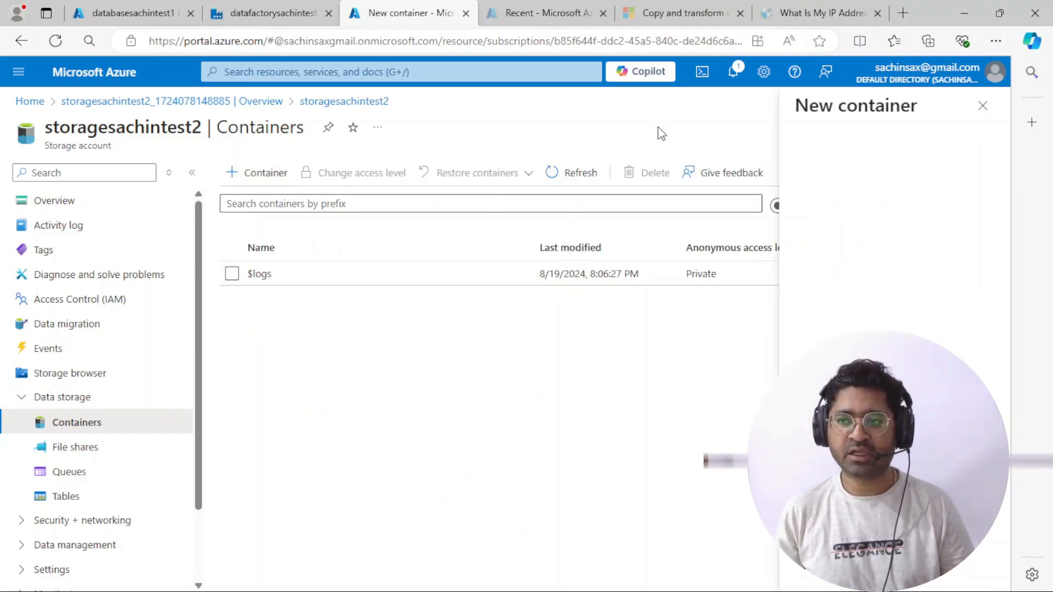
text(inp)
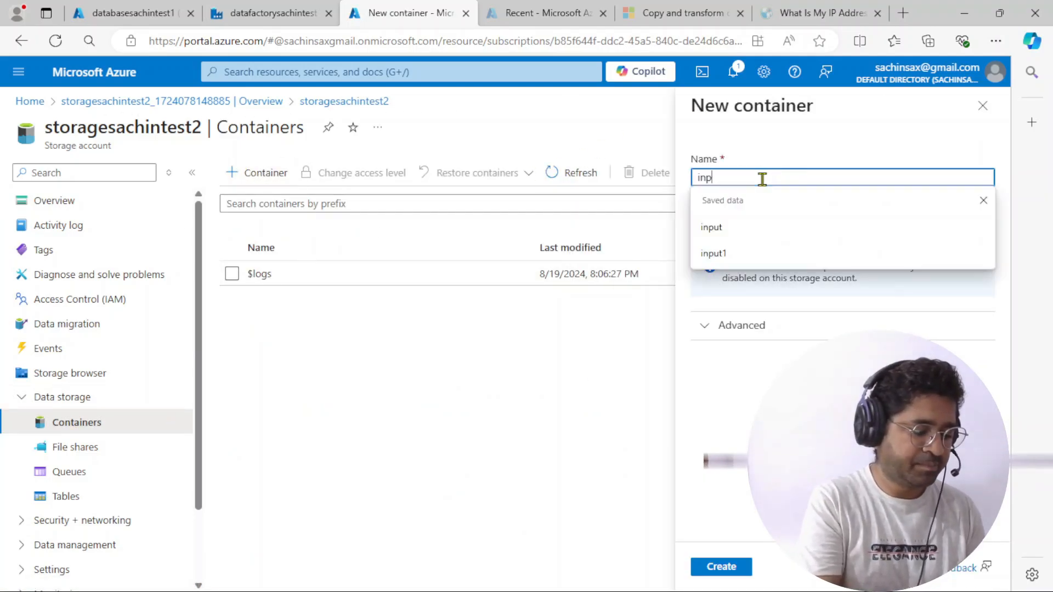
text(utco)
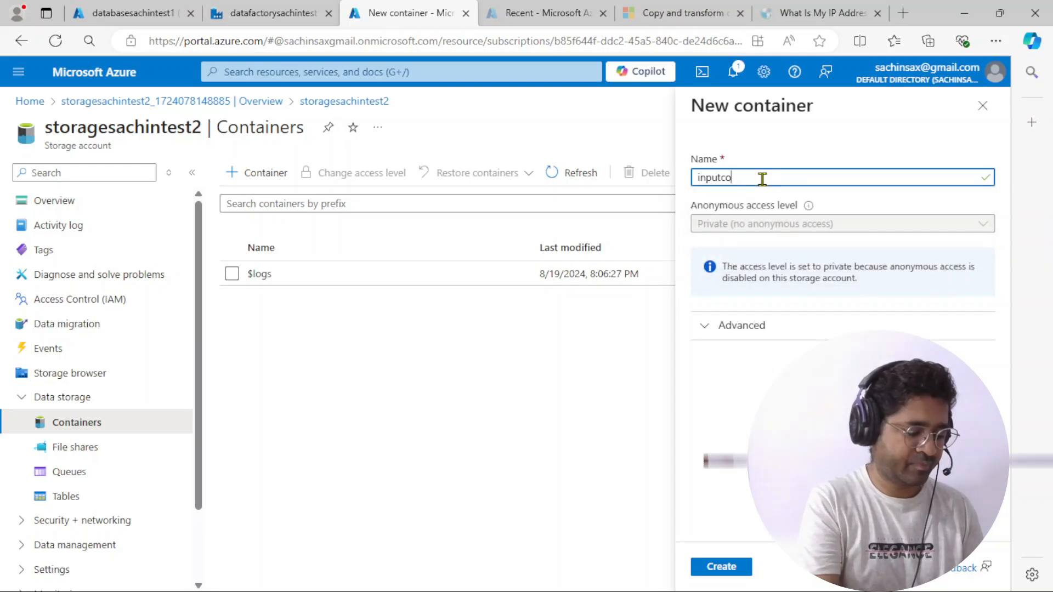
text(ntainer)
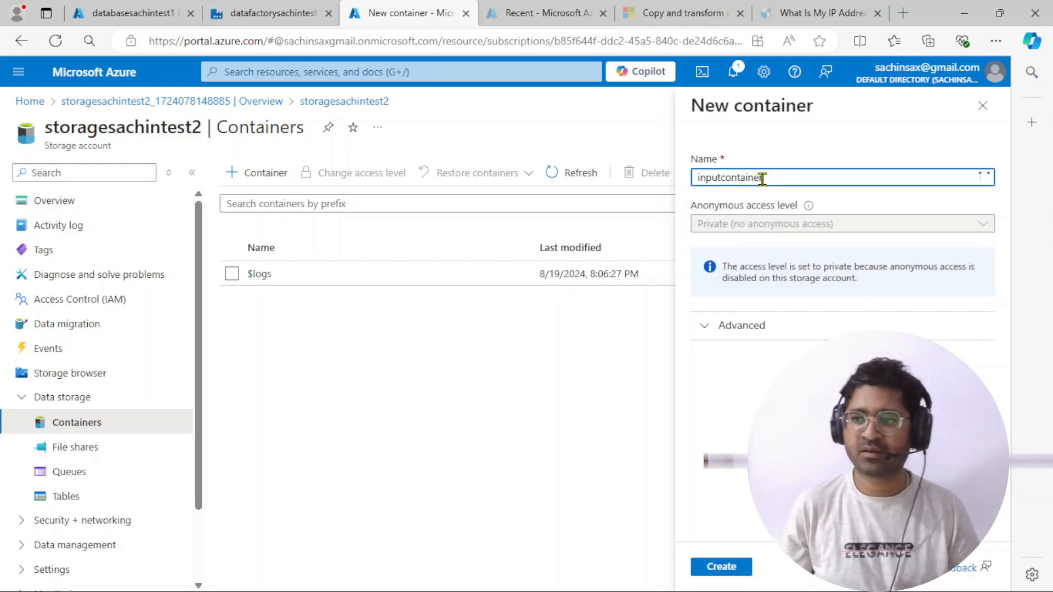
click(721, 567)
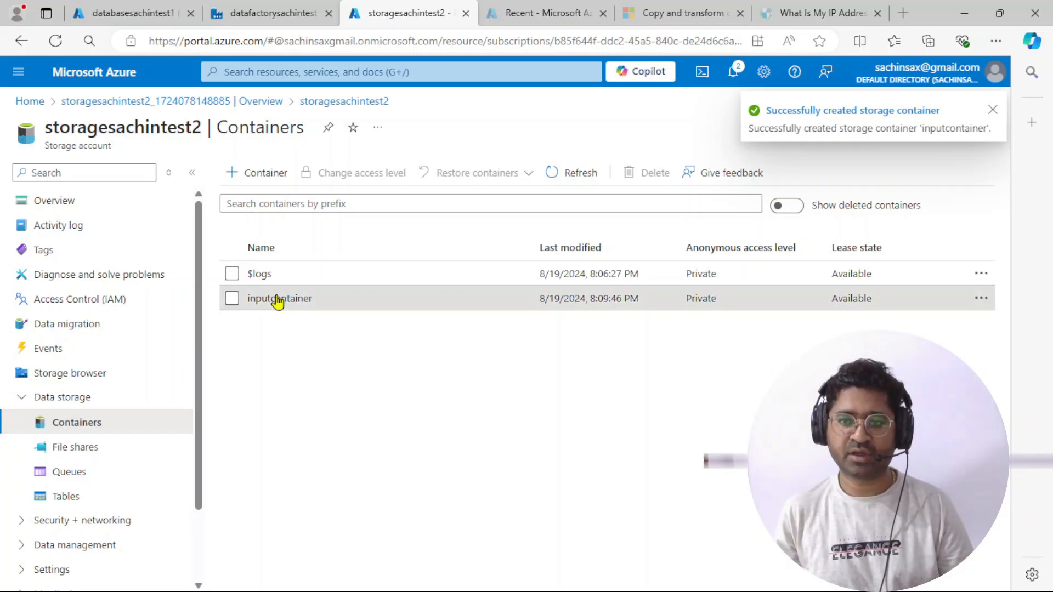
Step: Add a directory named inputdirectory inside inputcontainer
click(278, 300)
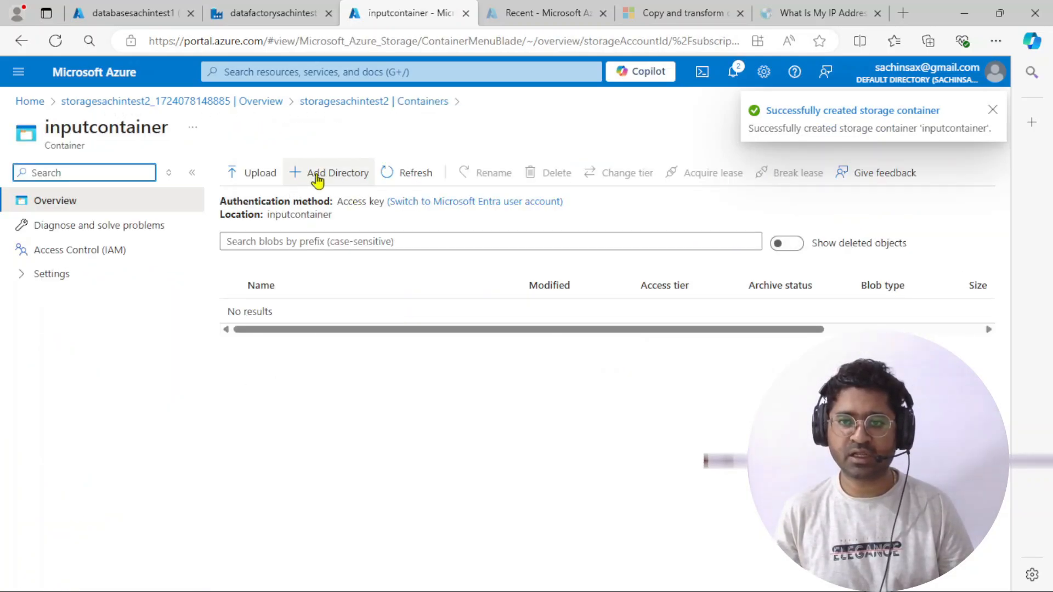
click(323, 173)
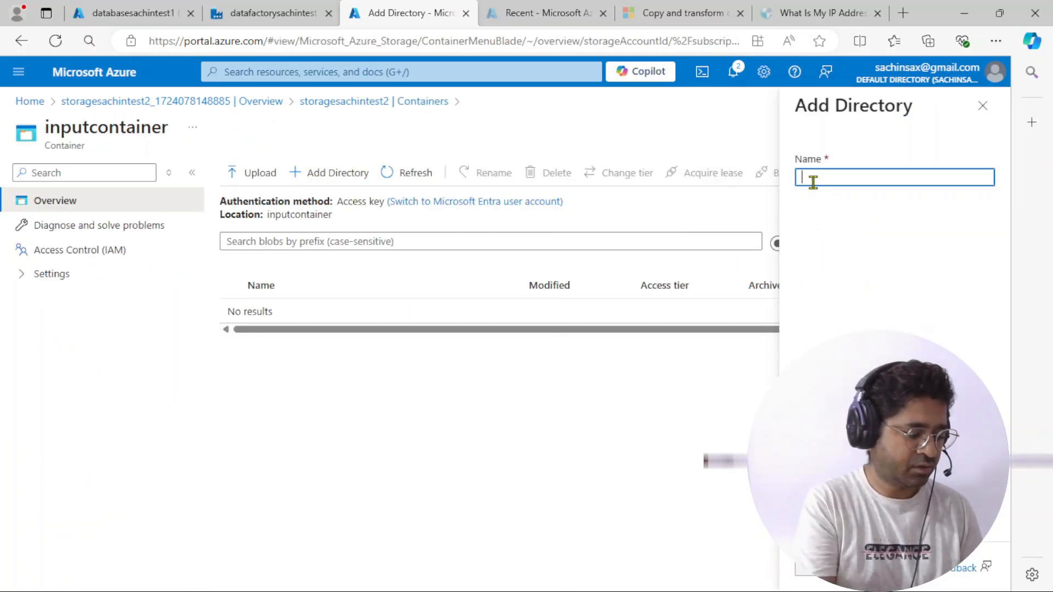
text(inputdirectory)
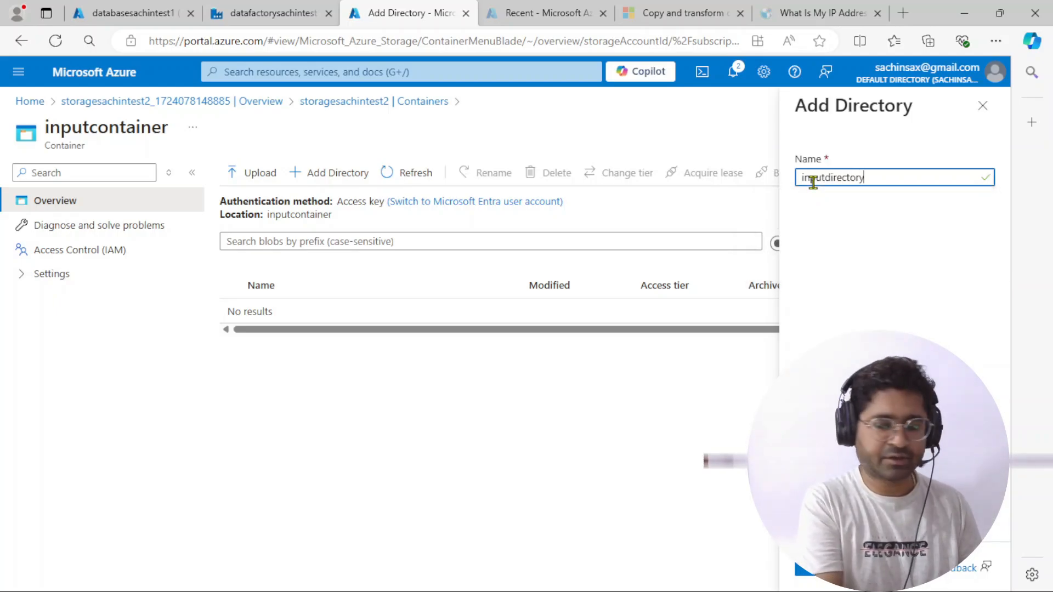
key(Return)
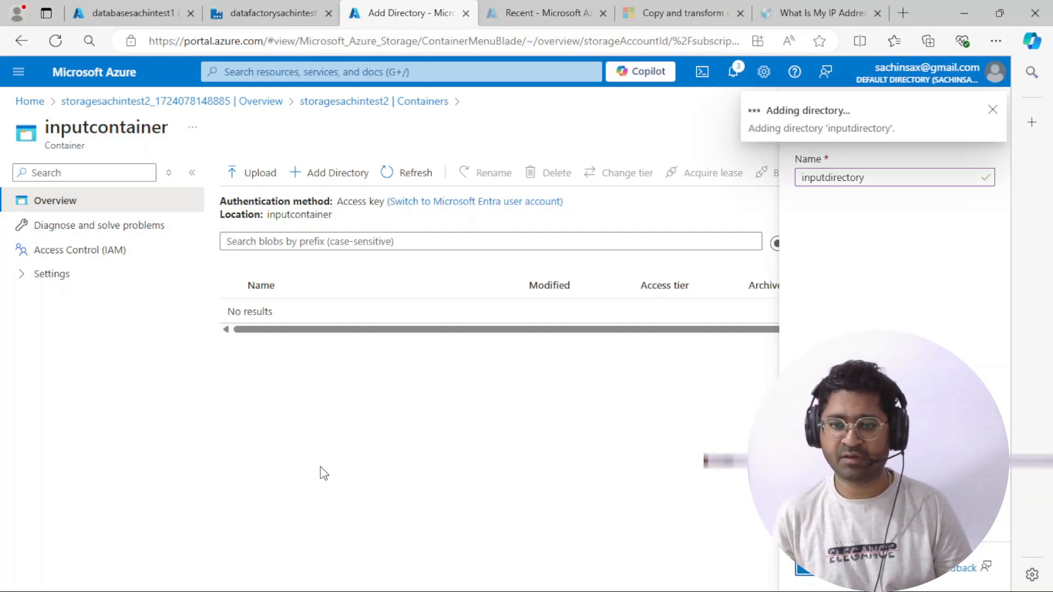
Step: Upload the file input.csv from the local Data folder into inputdirectory
click(282, 312)
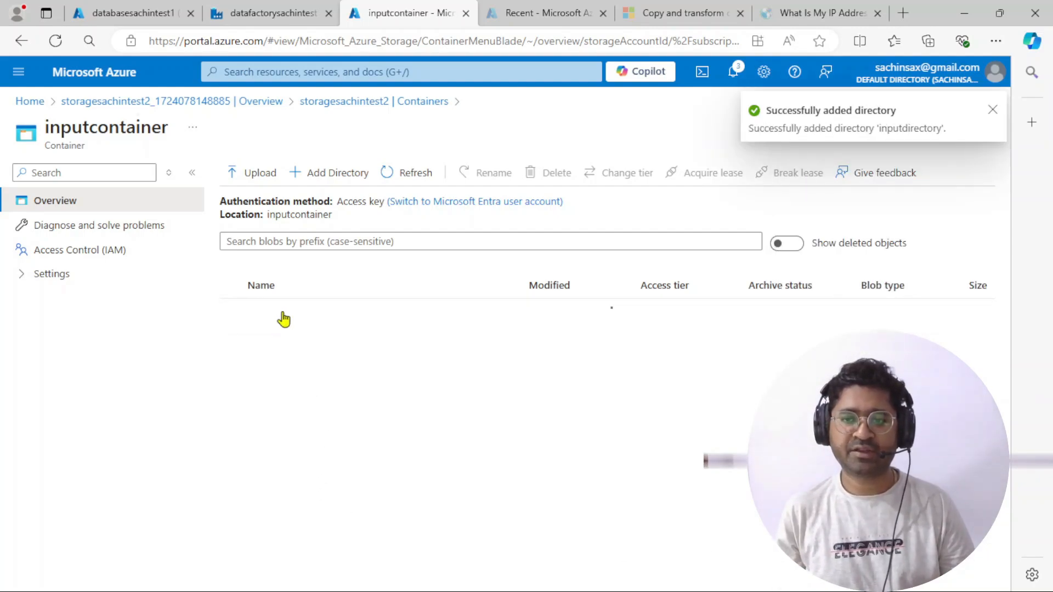
click(245, 172)
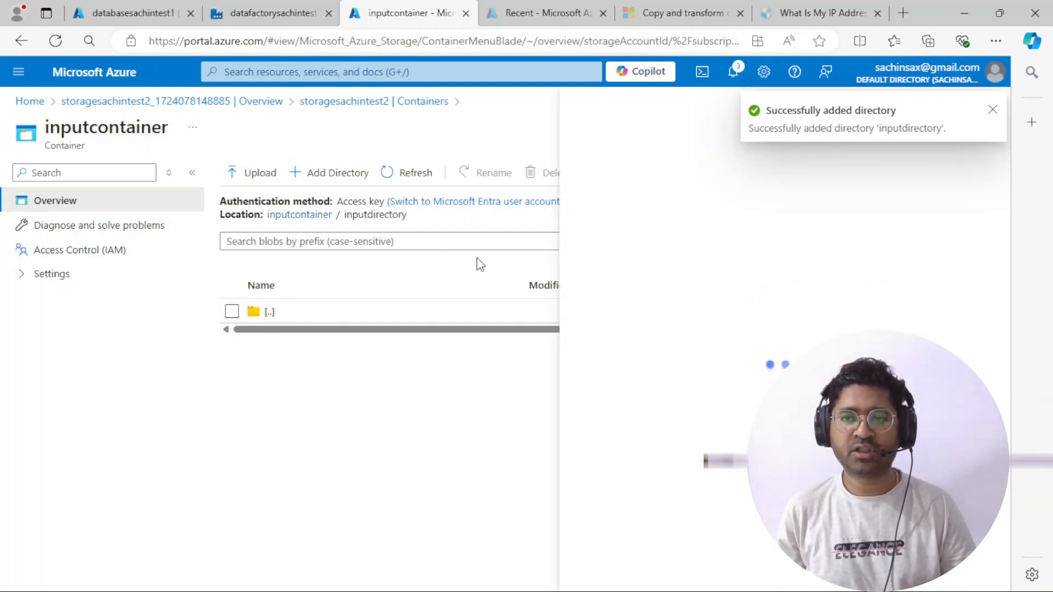
click(789, 256)
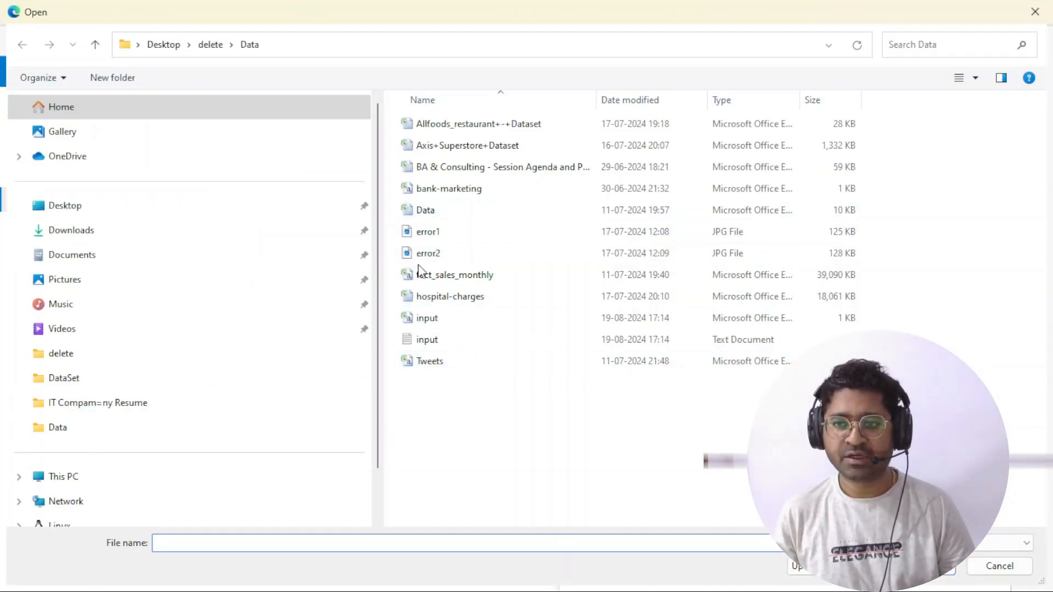
click(436, 325)
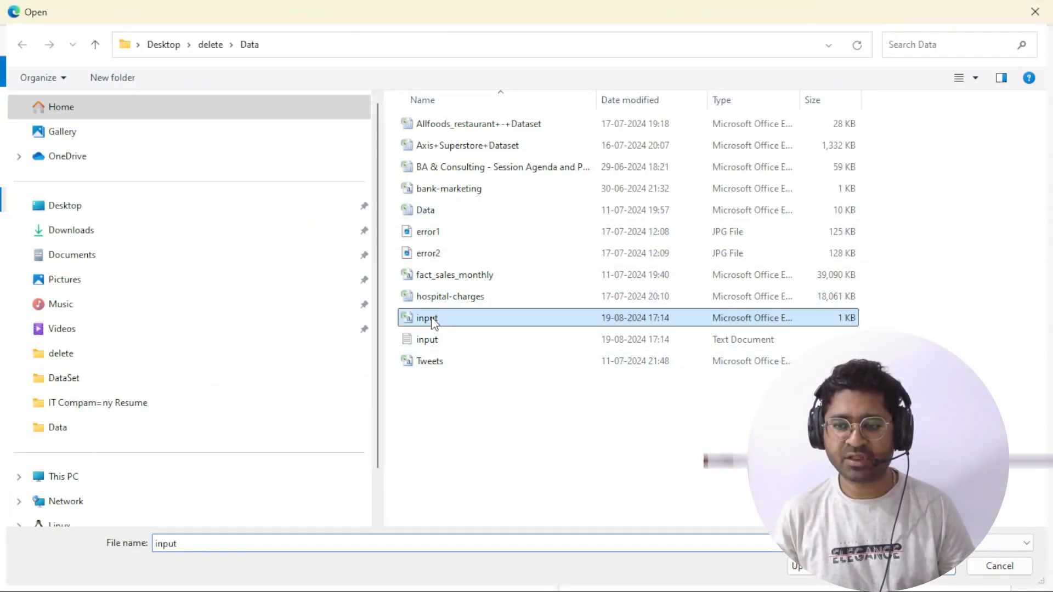
click(938, 574)
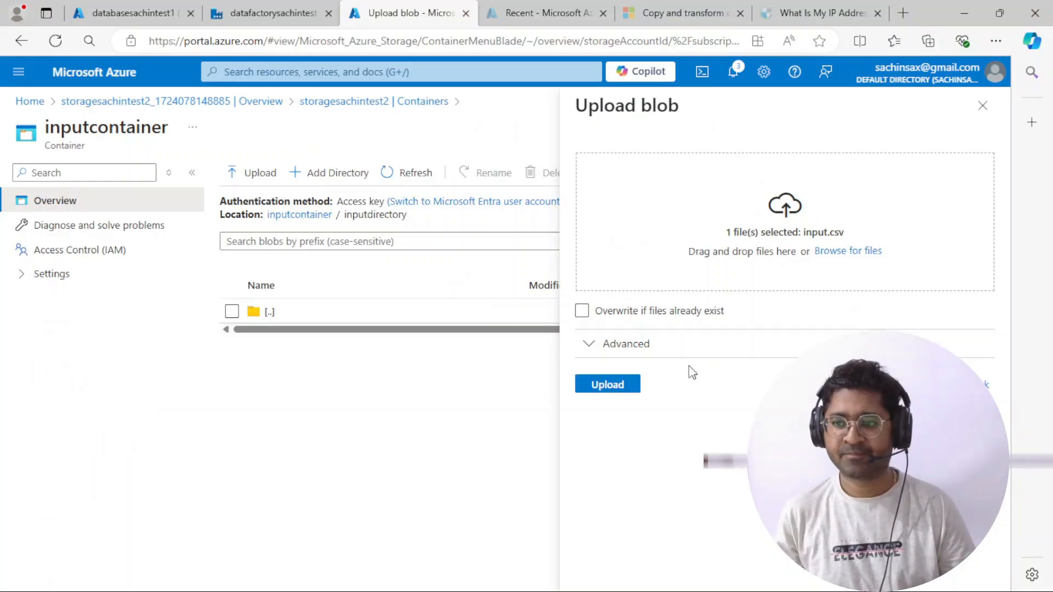
click(594, 386)
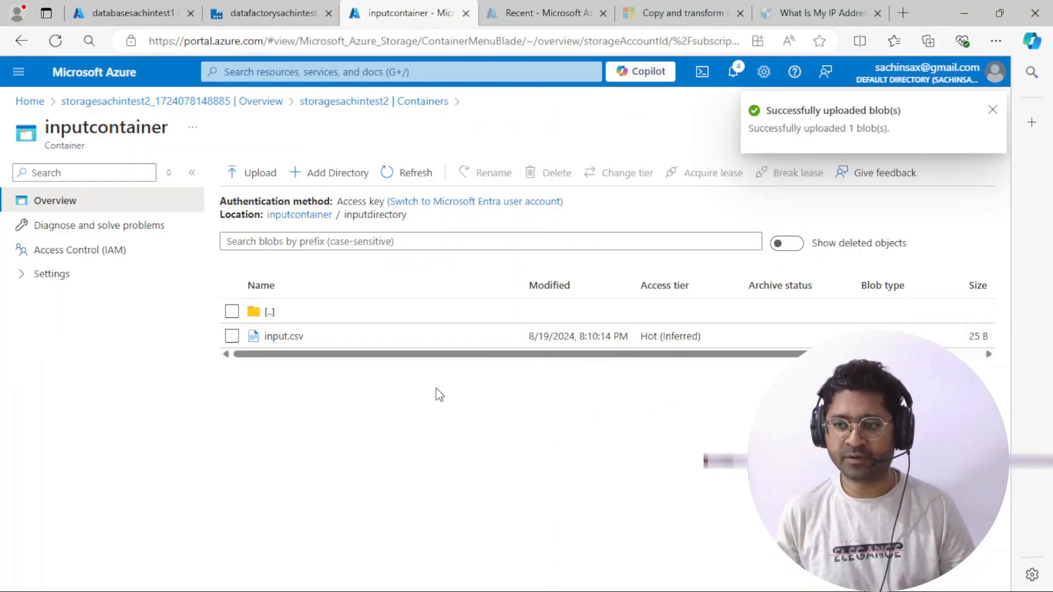
Step: Edit the uploaded input.csv to add two more student rows with roll numbers 25 and 36, save it and close the file
click(279, 339)
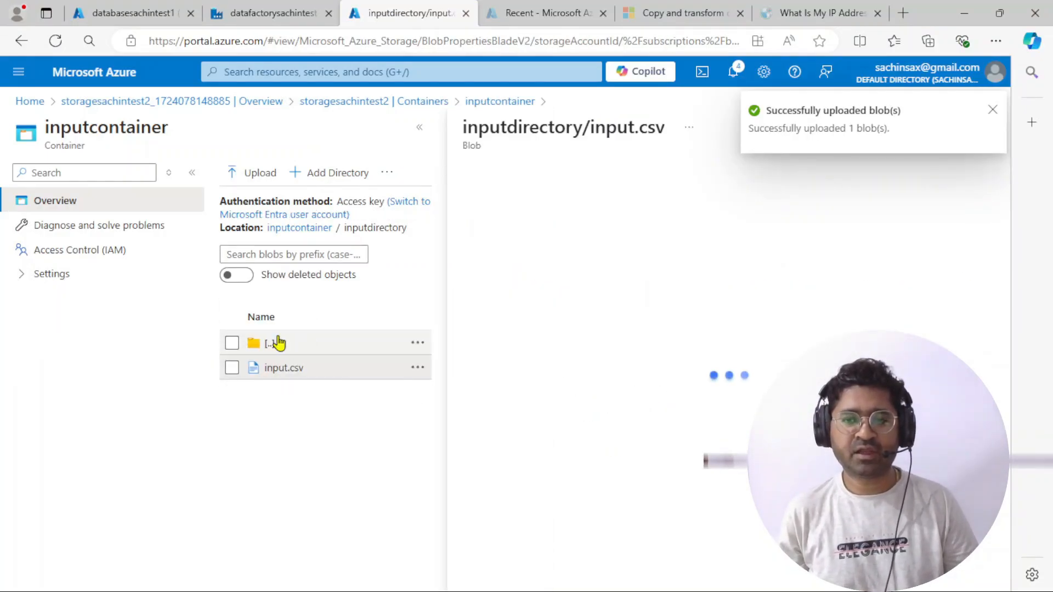
click(992, 113)
click(601, 209)
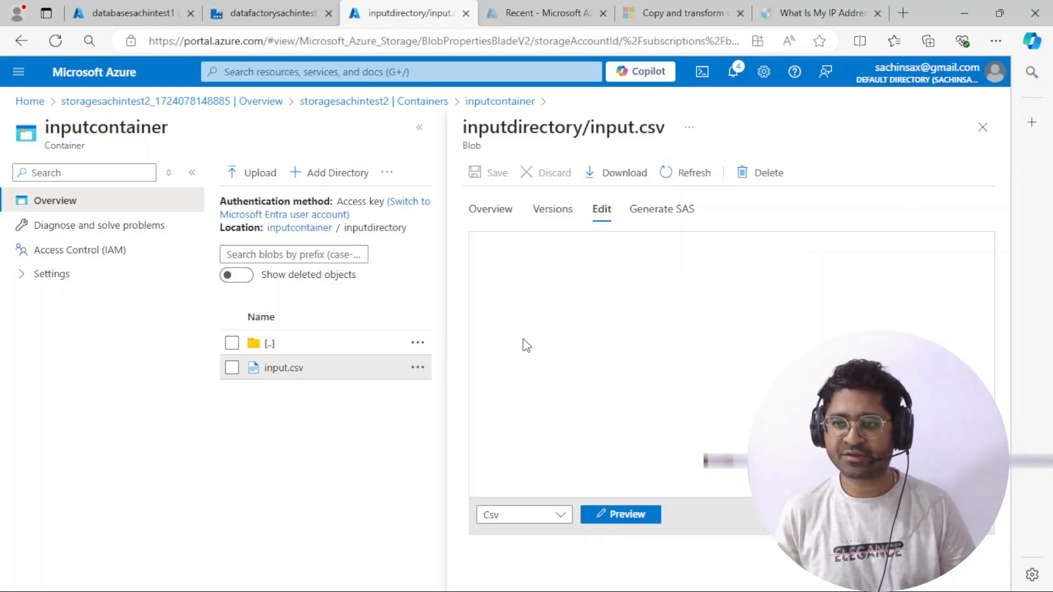
click(596, 258)
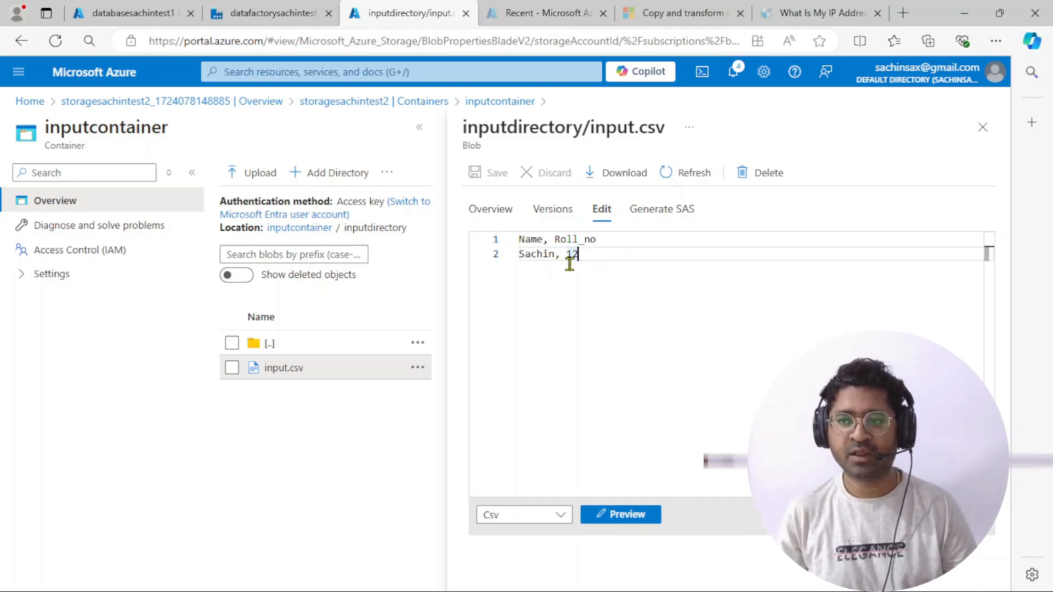
key(Return)
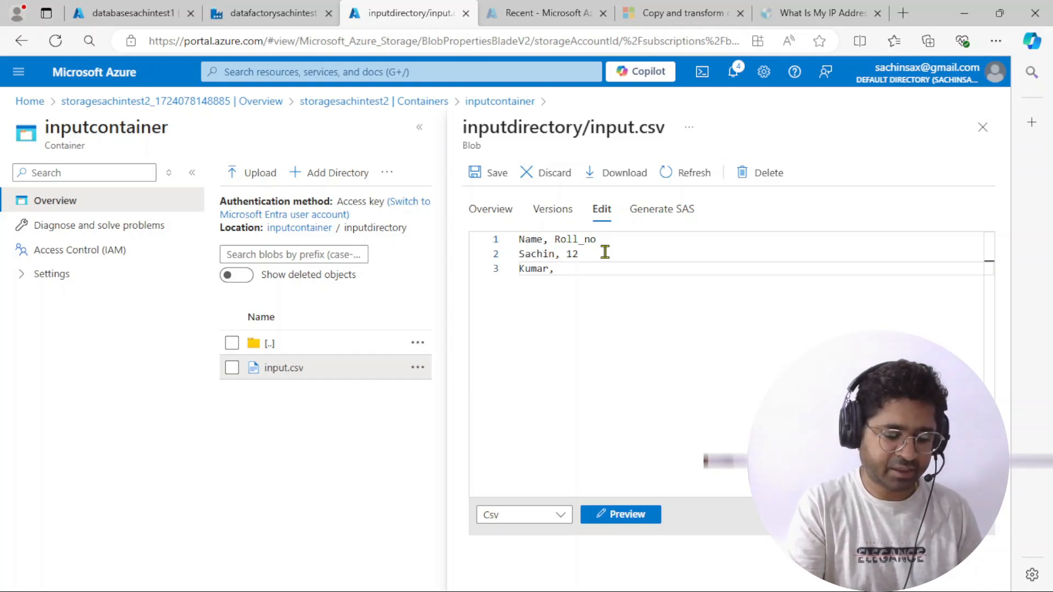
key(Return)
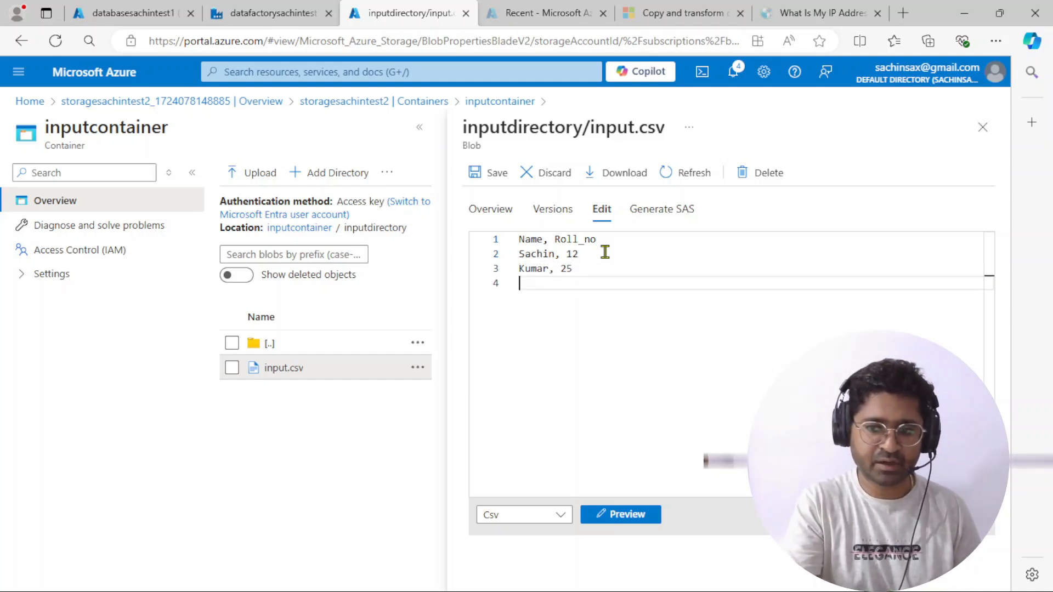
text(Sax)
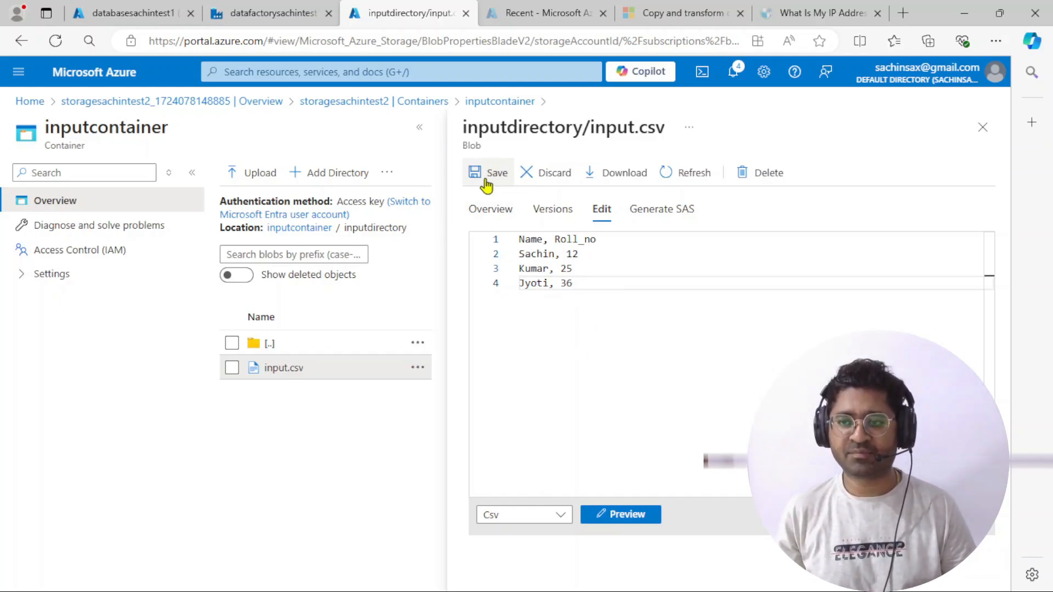
click(488, 175)
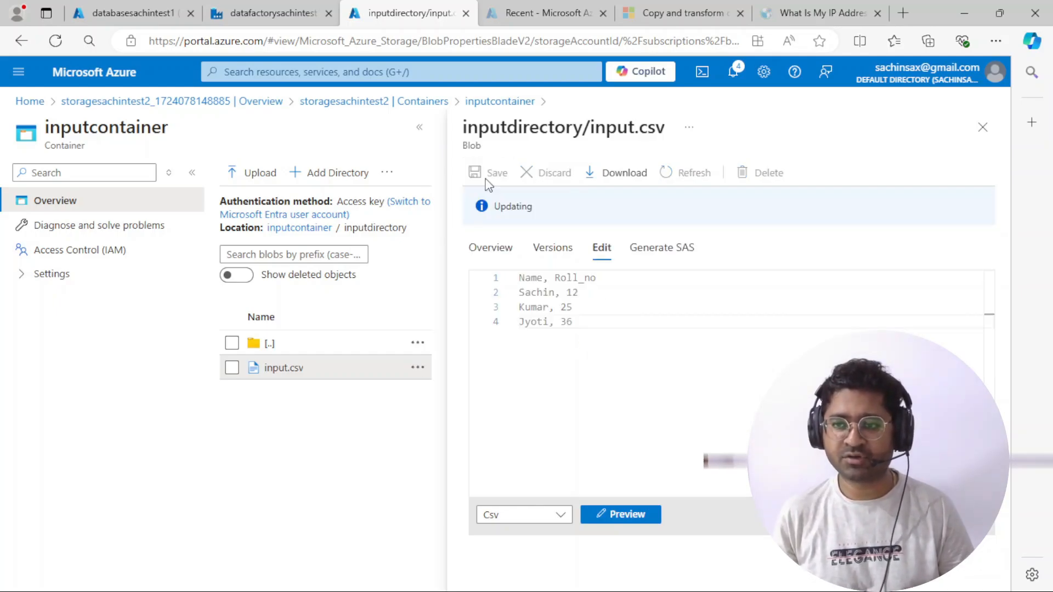
click(983, 127)
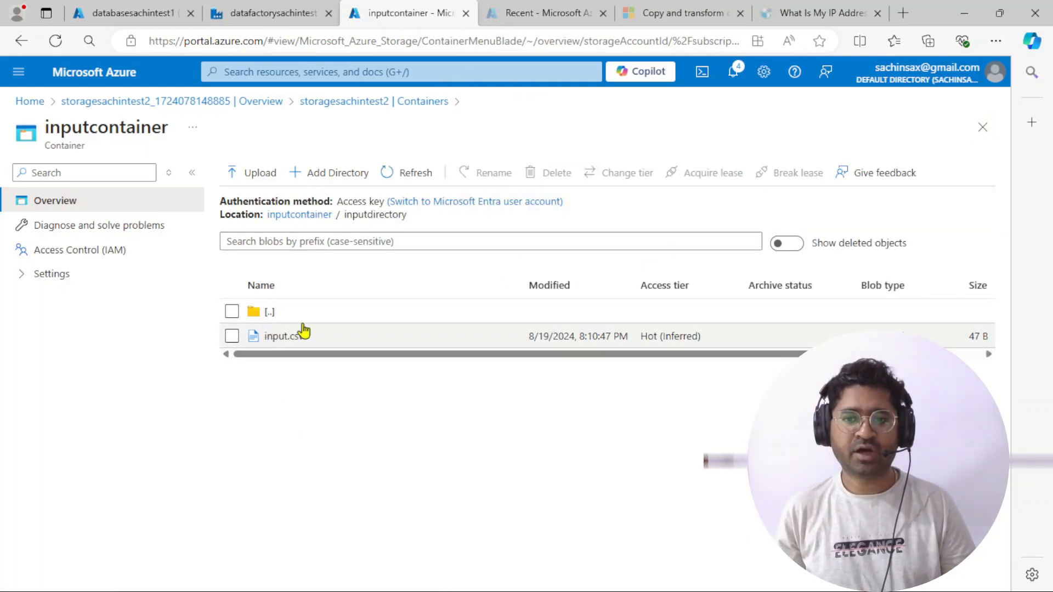
Step: Reopen input.csv for editing, copy its header line "Name, Roll_no" and close the file
click(277, 339)
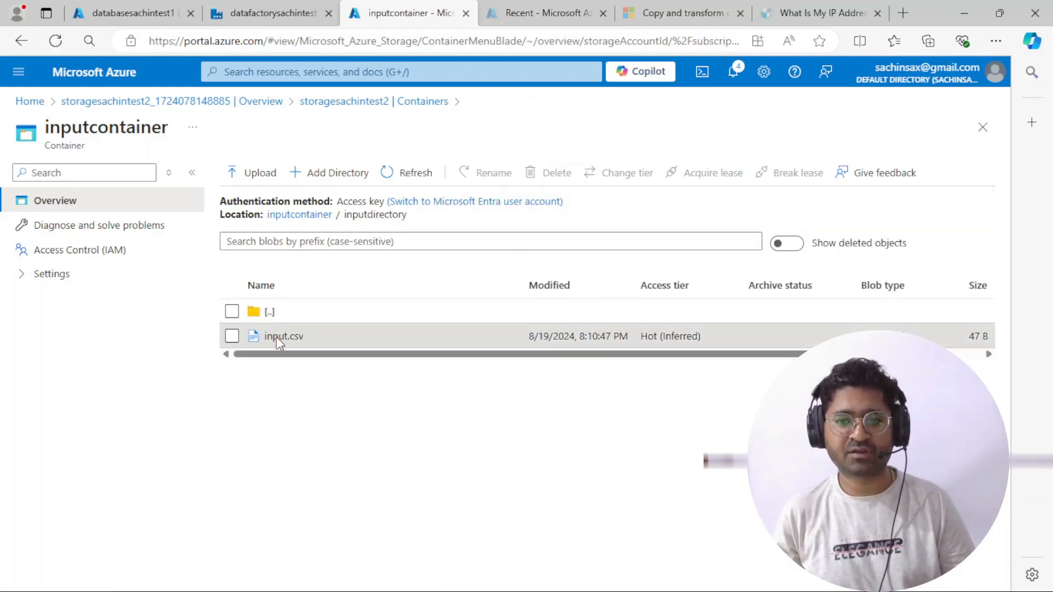
click(604, 209)
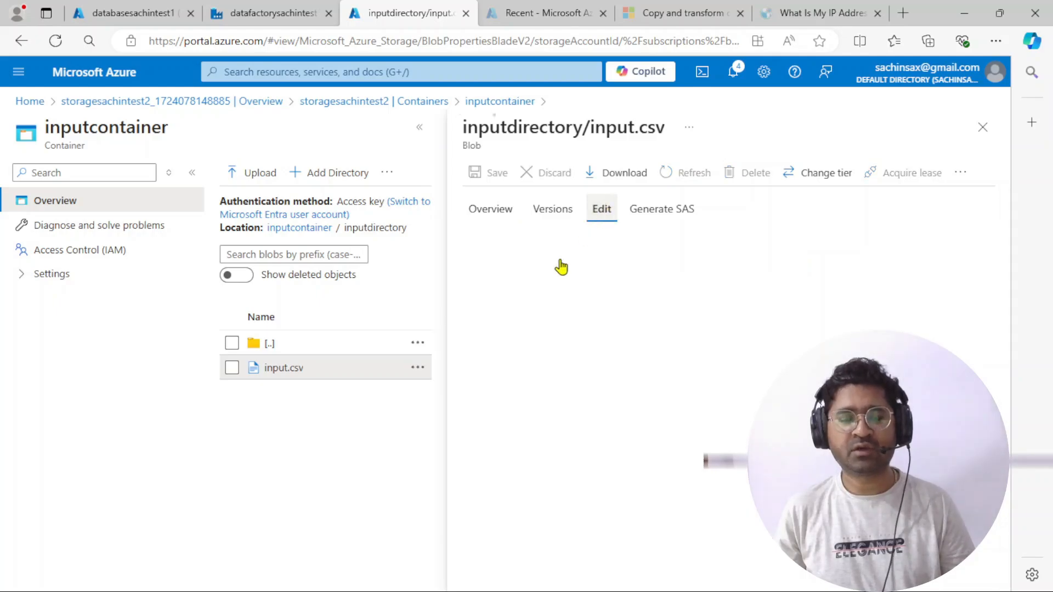
drag(609, 239, 518, 247)
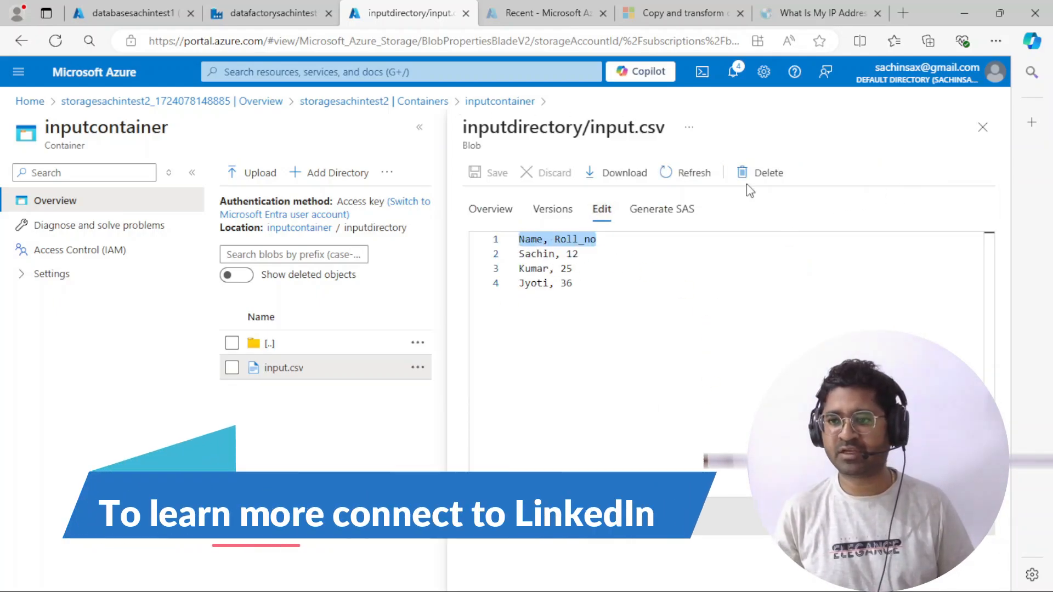
click(984, 130)
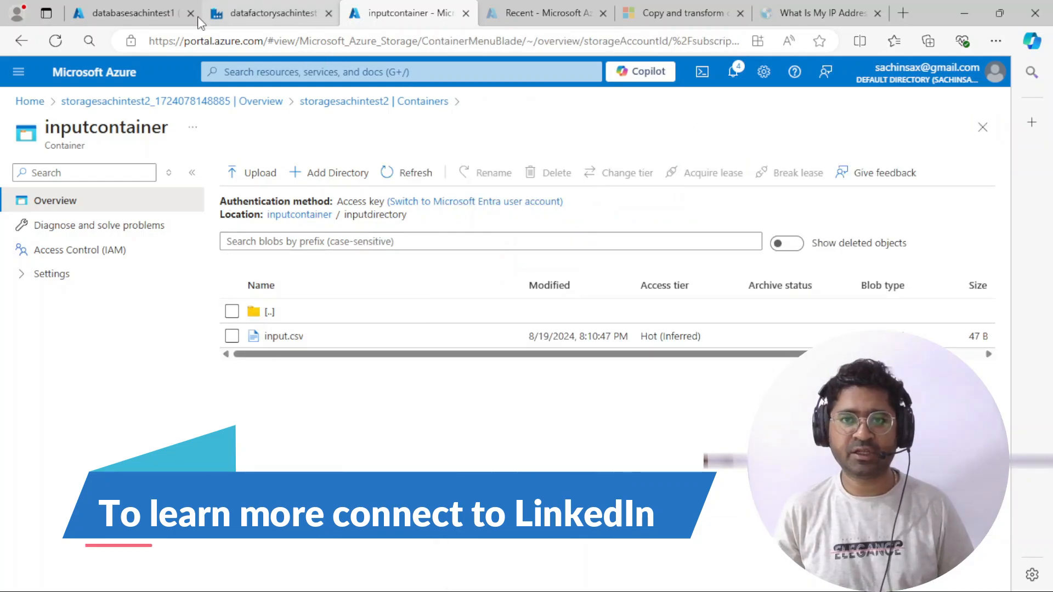
Step: Switch to the databasesachintest1 query editor and write "create table student ()" in Query 1
click(132, 13)
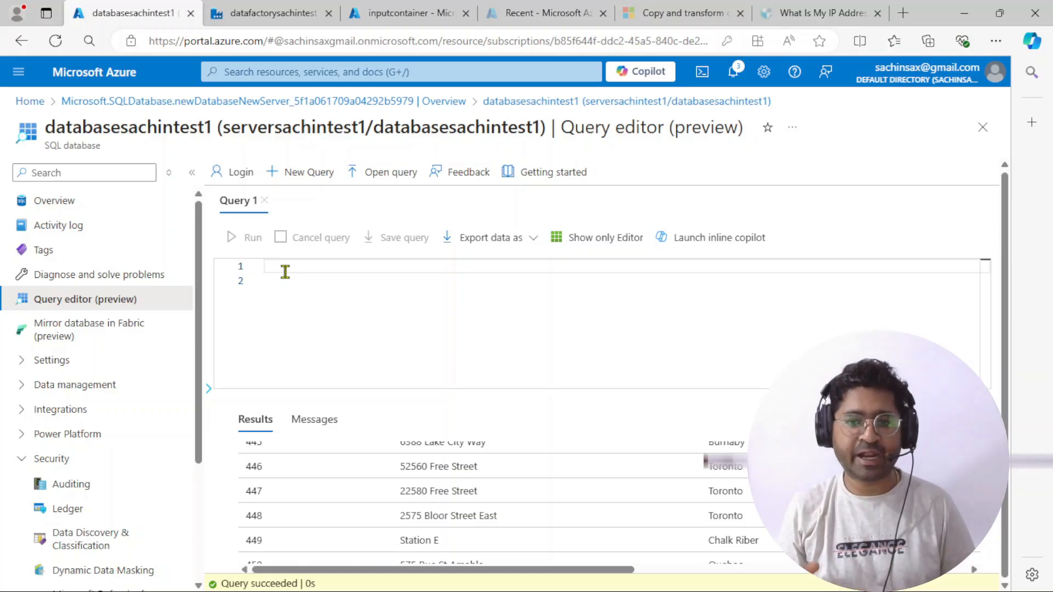
text(cr)
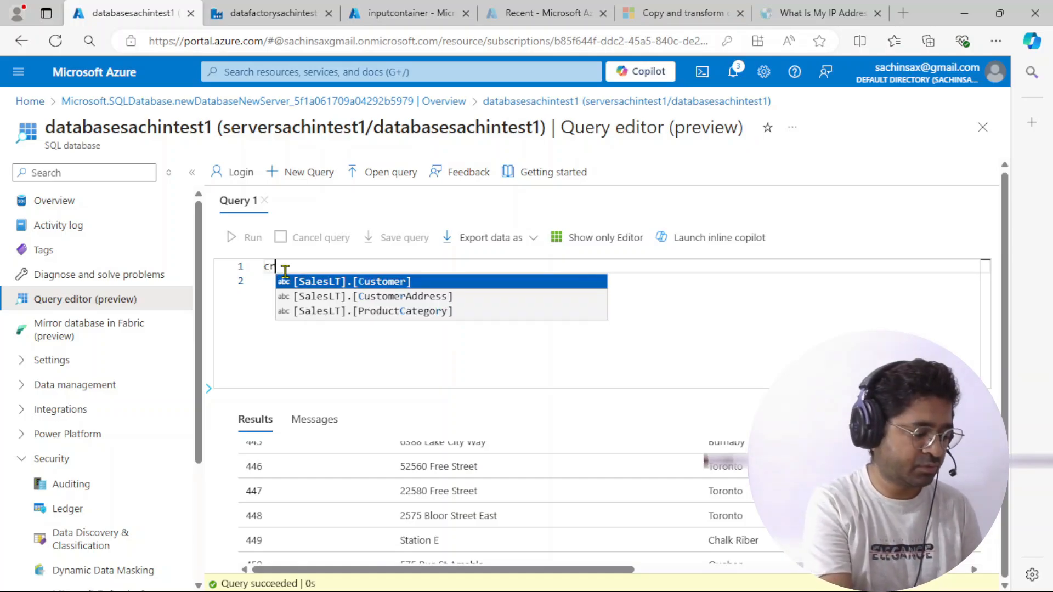
text(eate table)
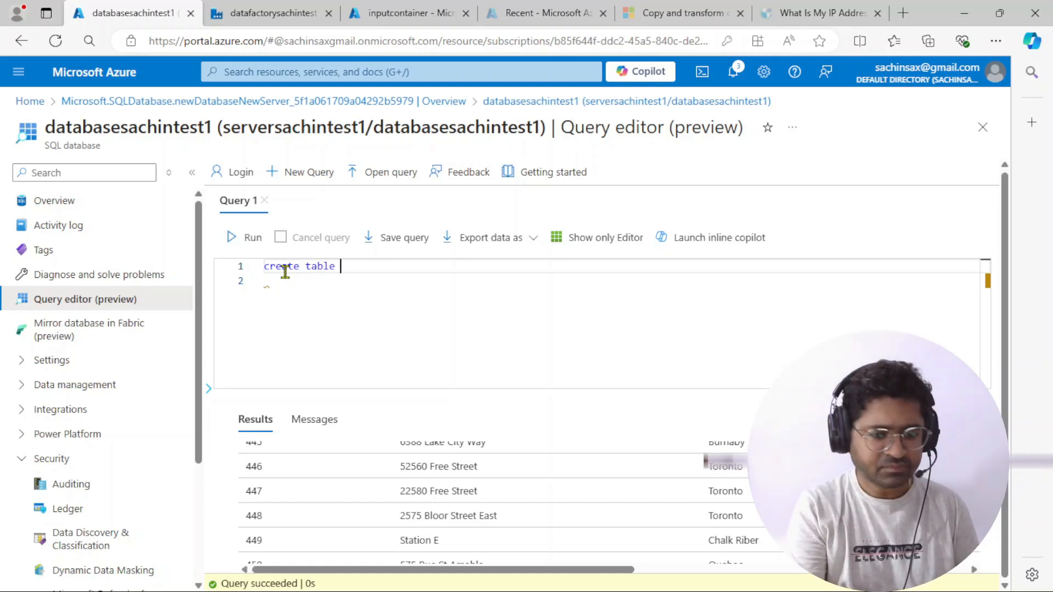
text( student)
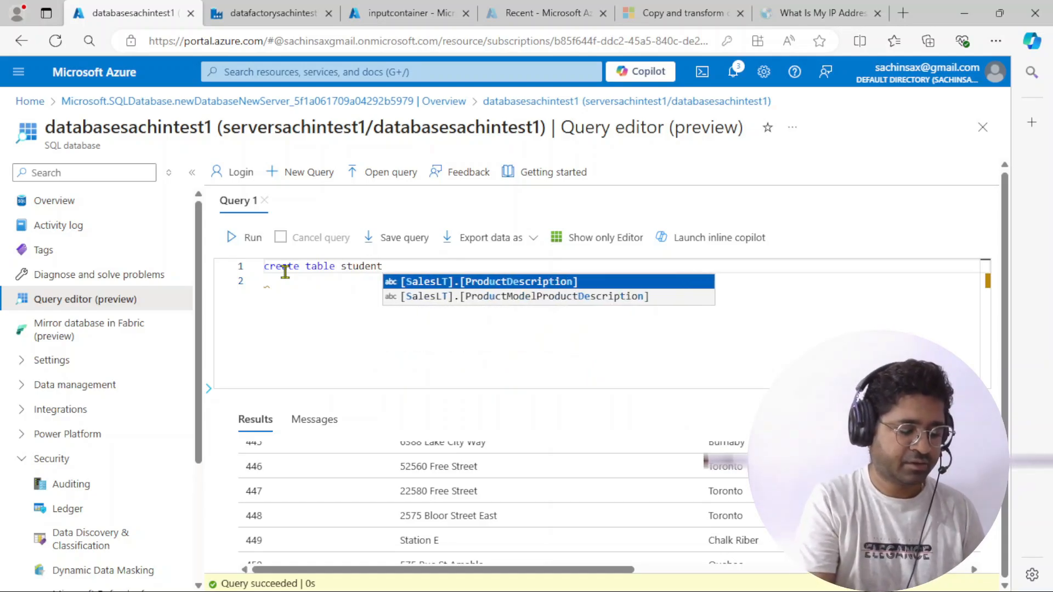
text( ( ))
key(Left)
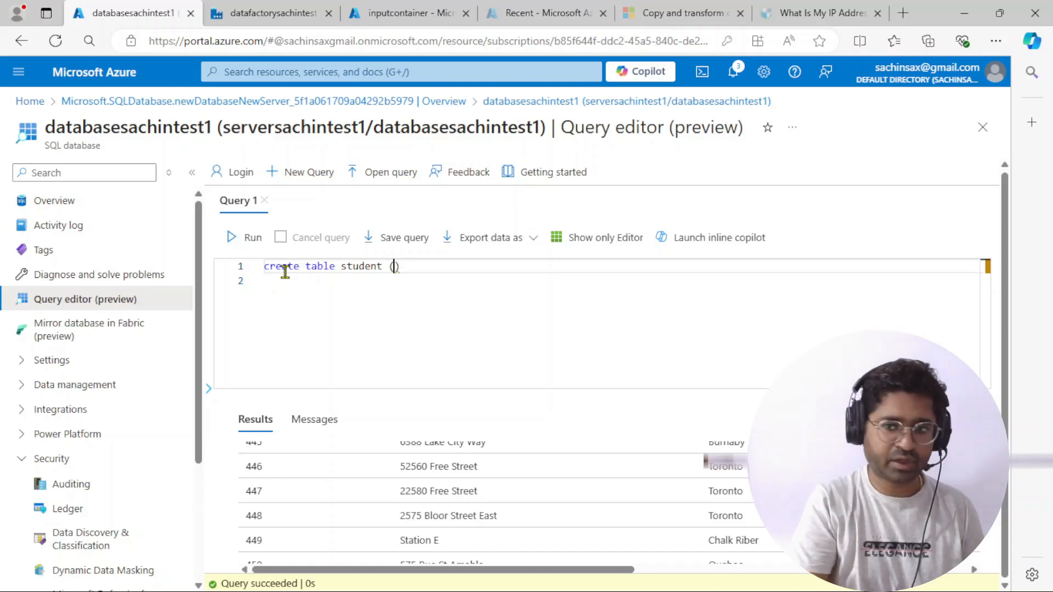
Step: Complete the student table definition with the columns Name varchar(20) and Roll_no integer, and run the query
key(Return)
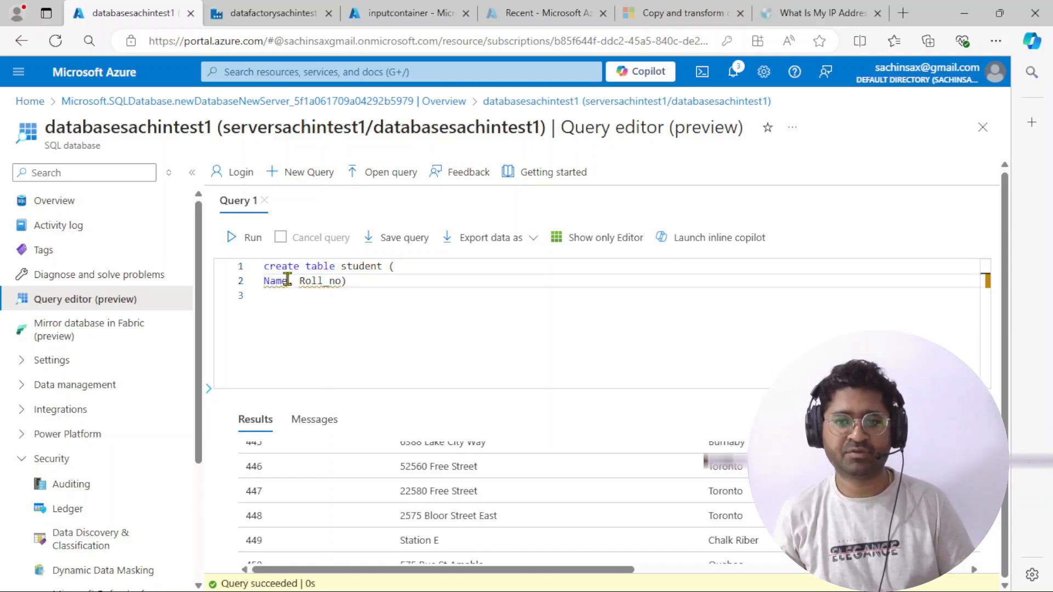
click(287, 279)
text(varchar)
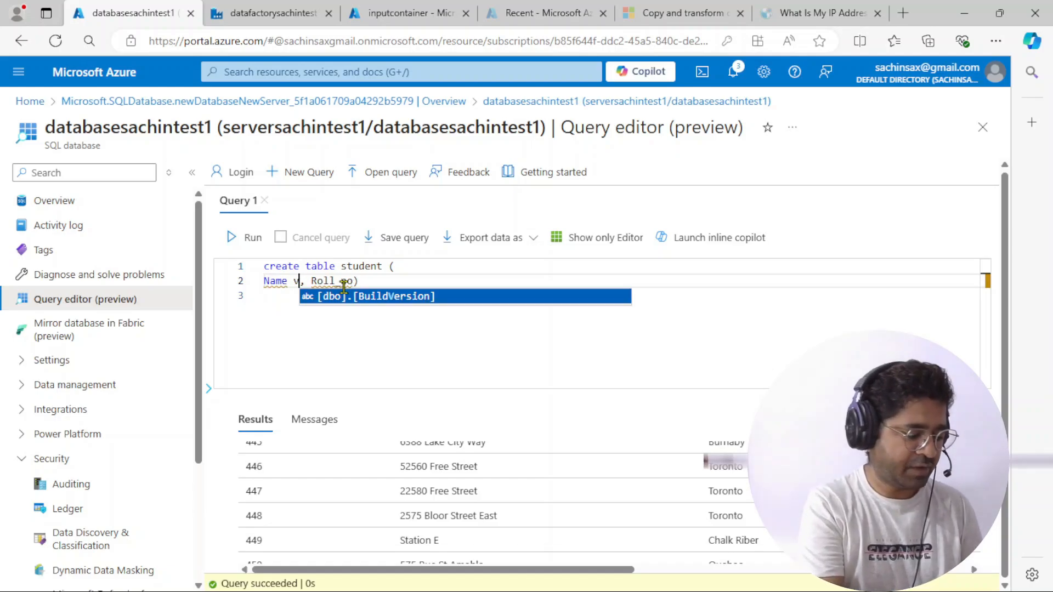
text((5)
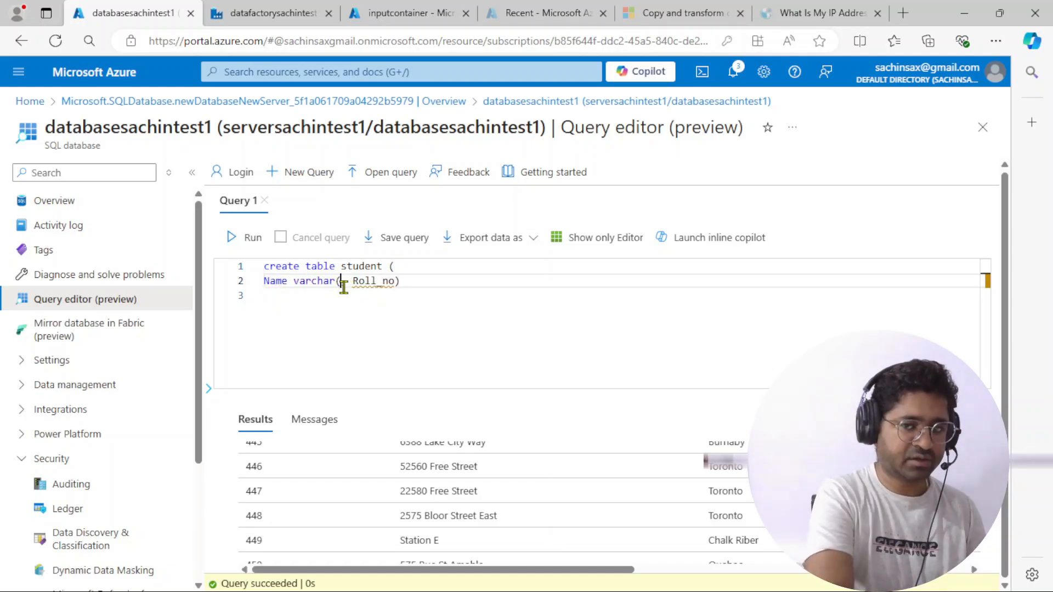
text(0))
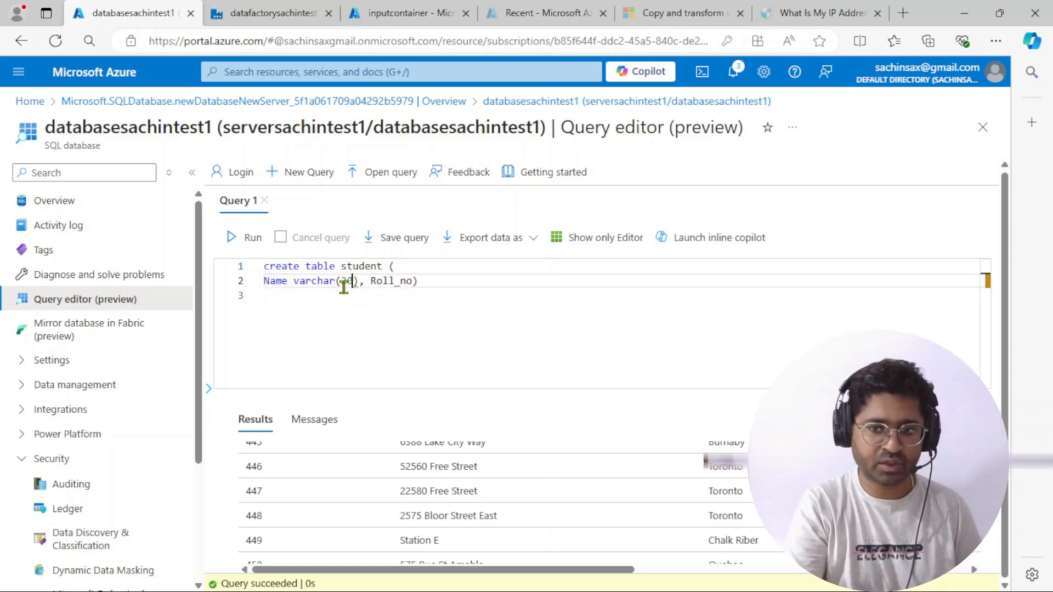
key(Right)
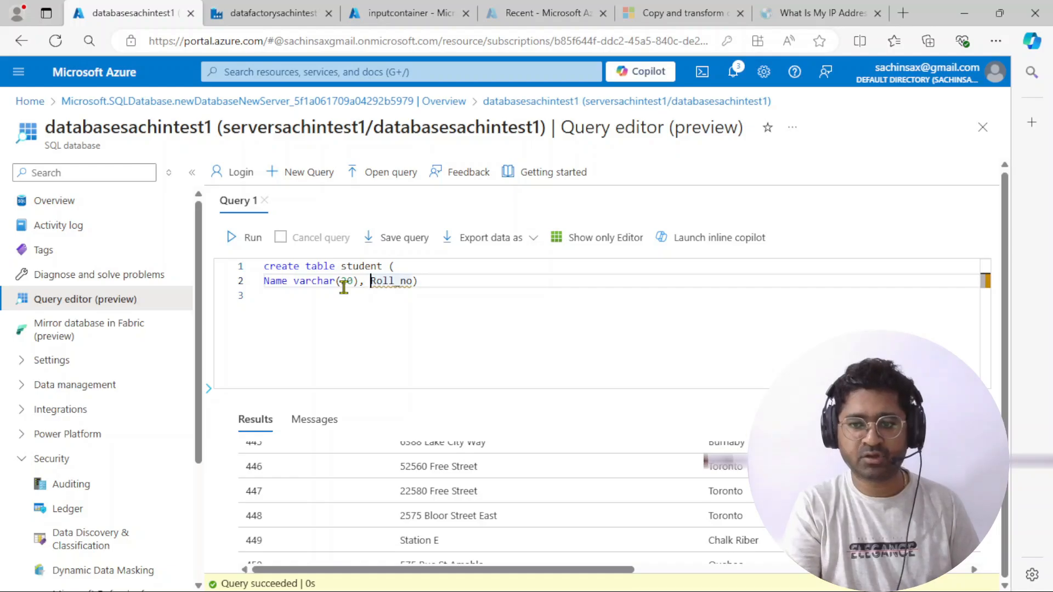
key(Return)
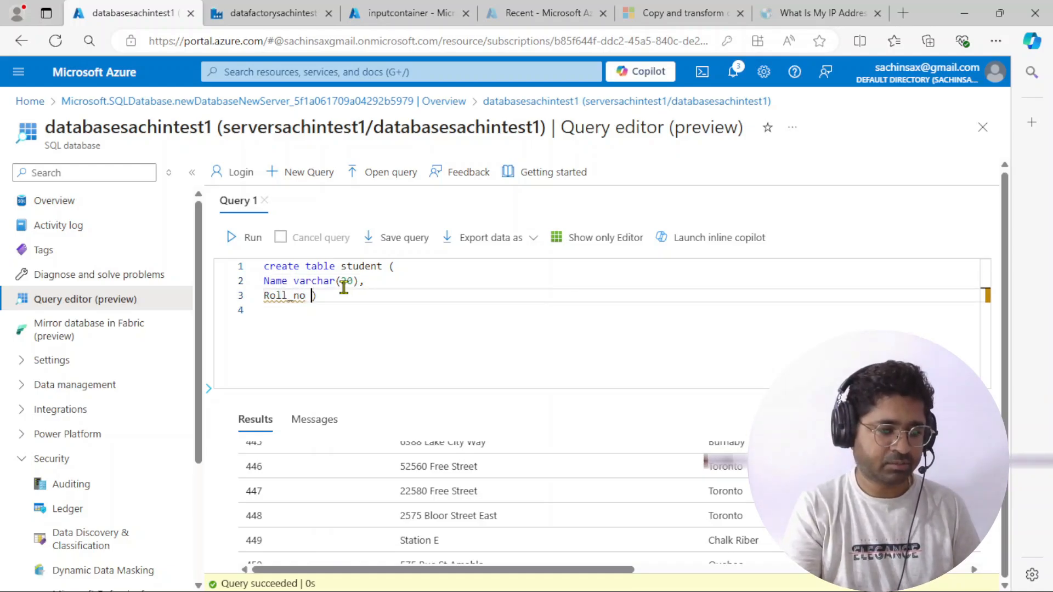
text(in)
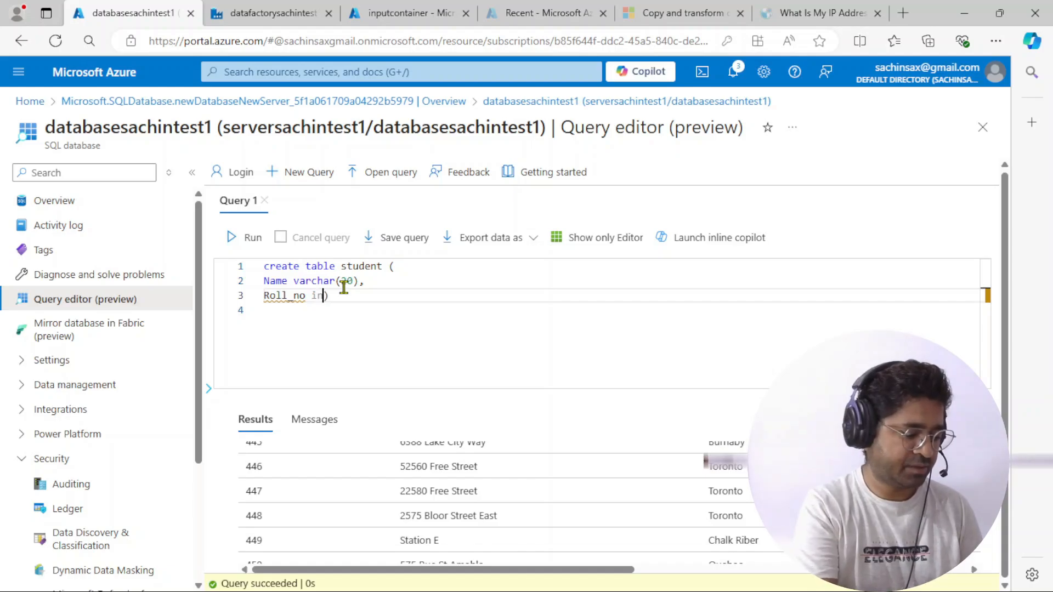
text(teger)
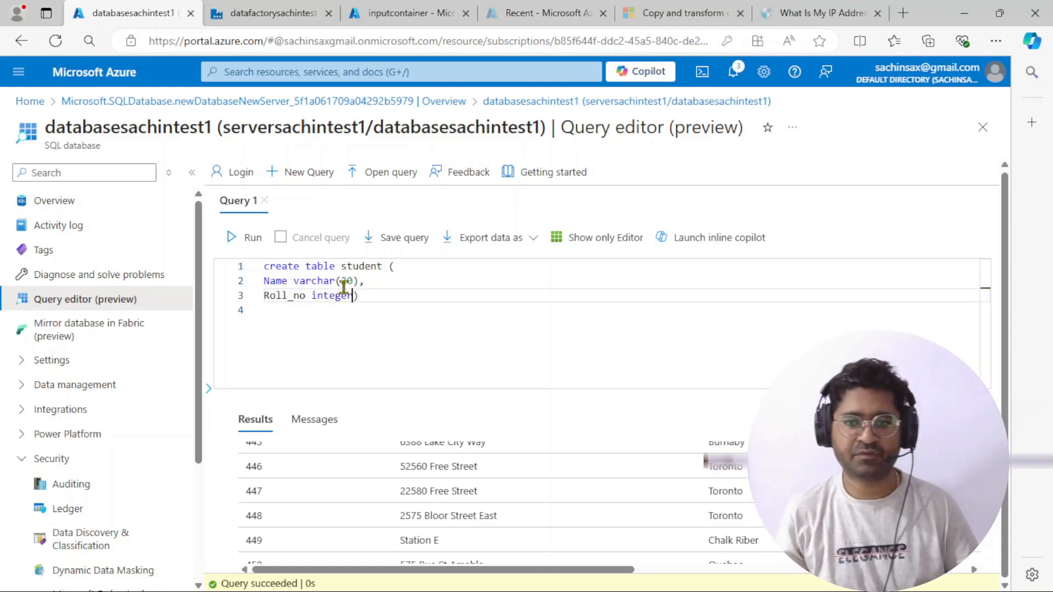
key(Down)
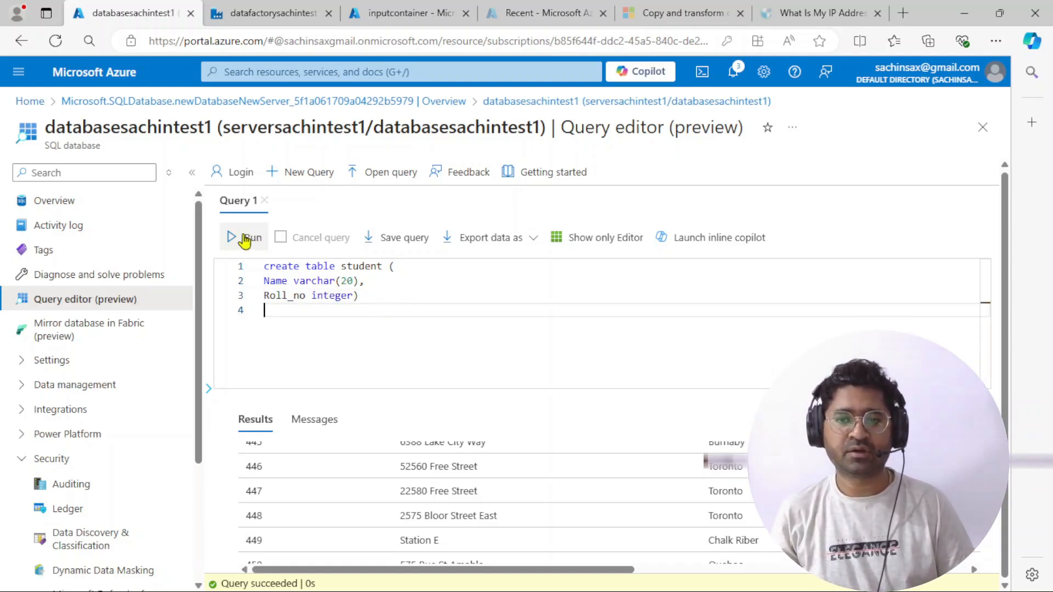
click(246, 239)
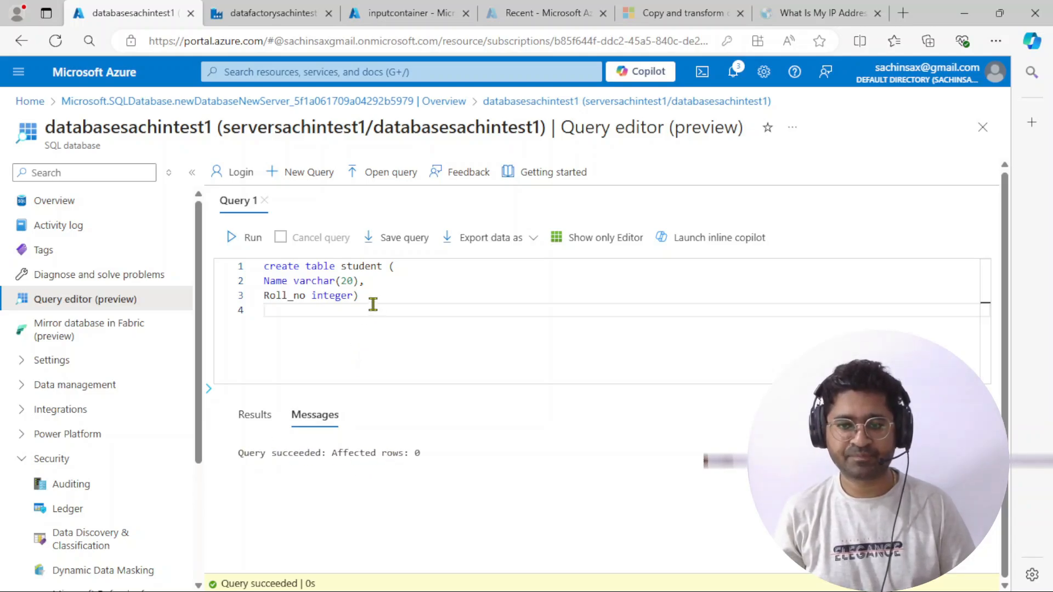
Step: Add "select * from student" below the table definition, run only that statement and view its results
key(Return)
text(select )
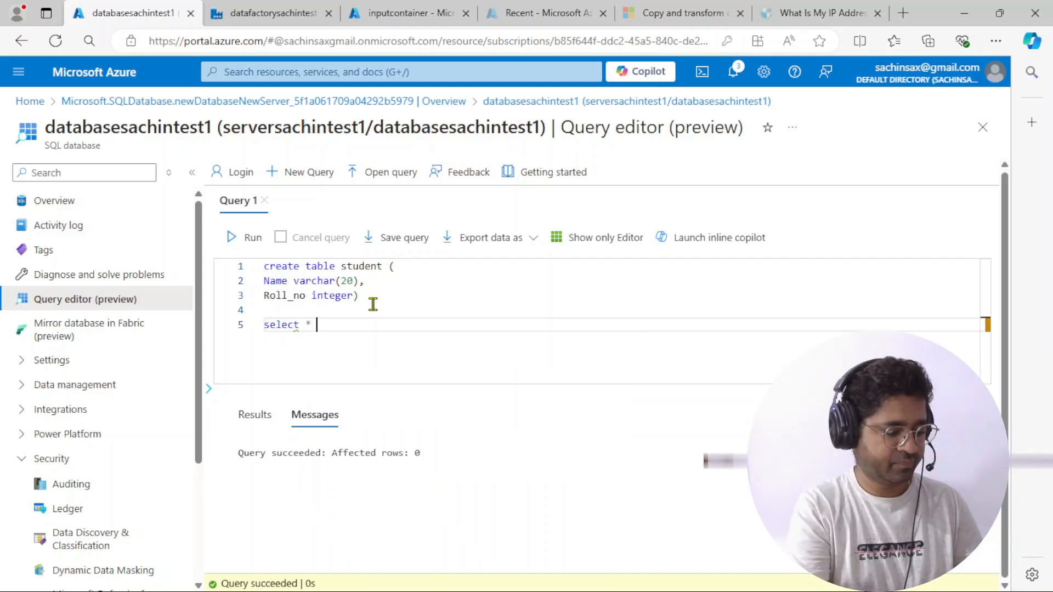
text(* from )
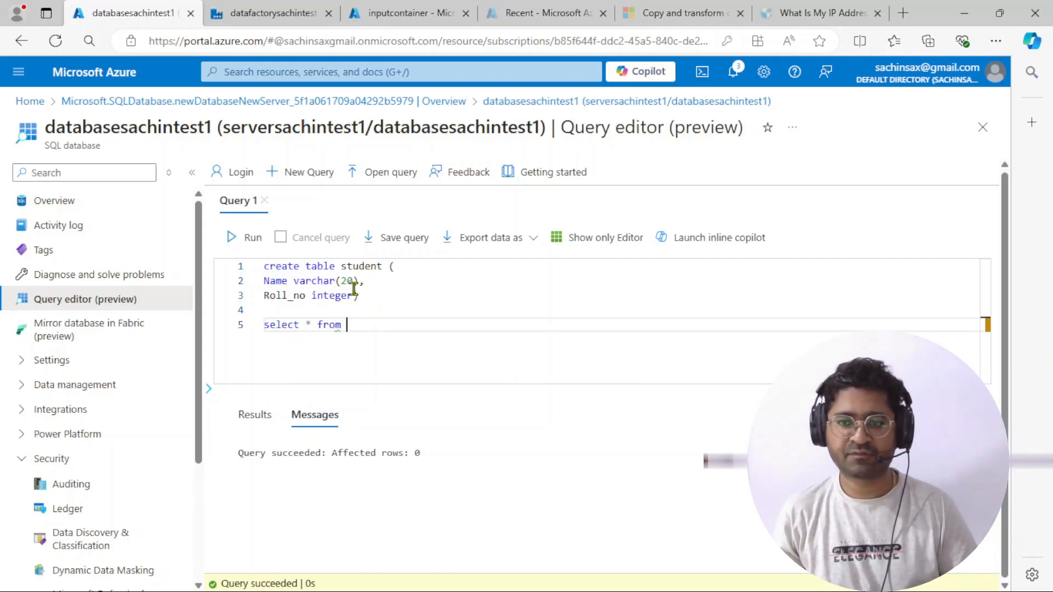
text(student)
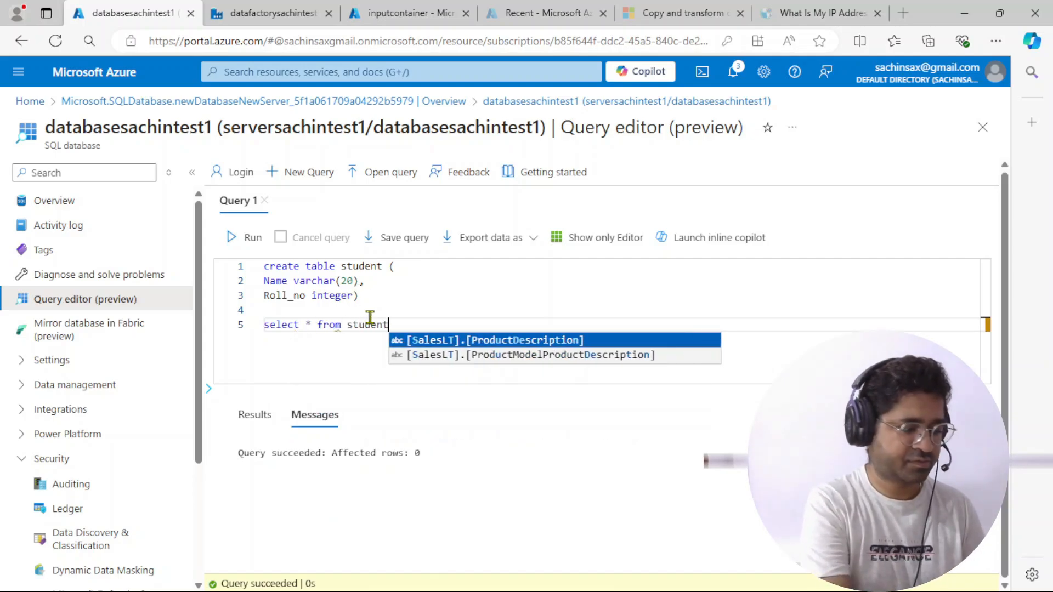
key(shift+Home)
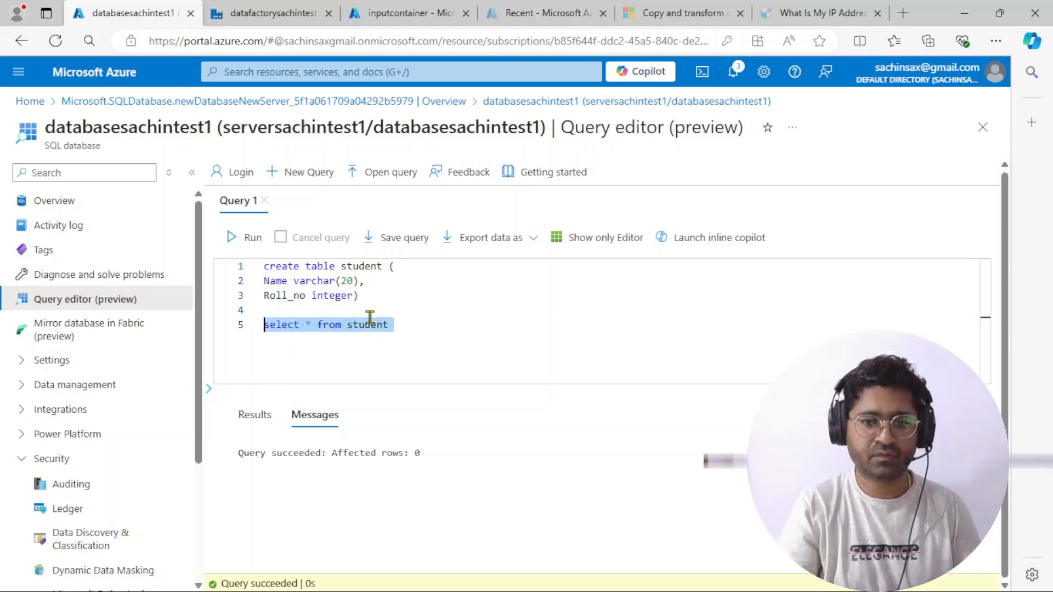
click(251, 239)
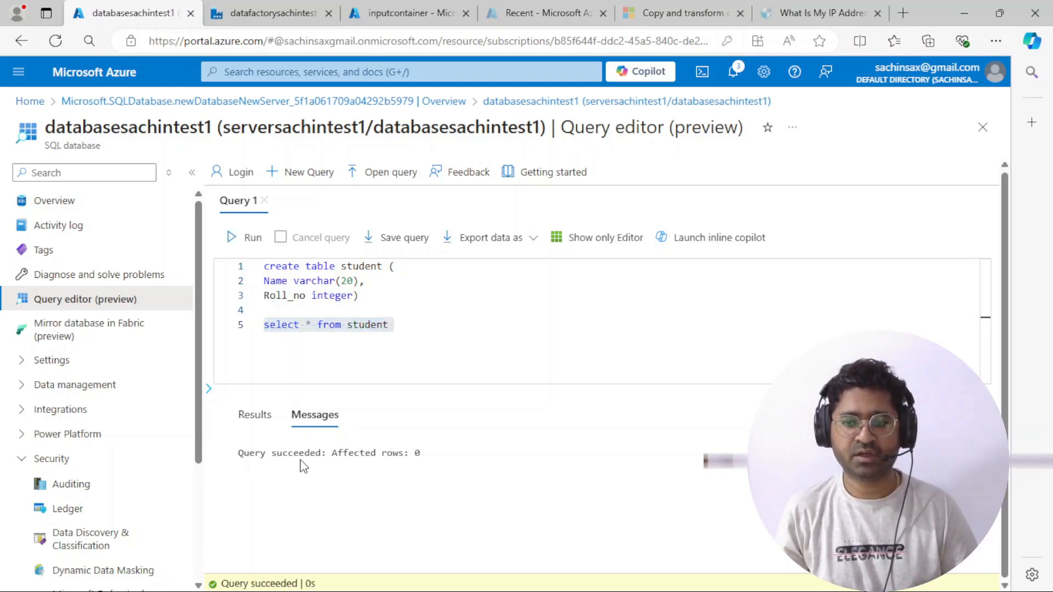
click(253, 415)
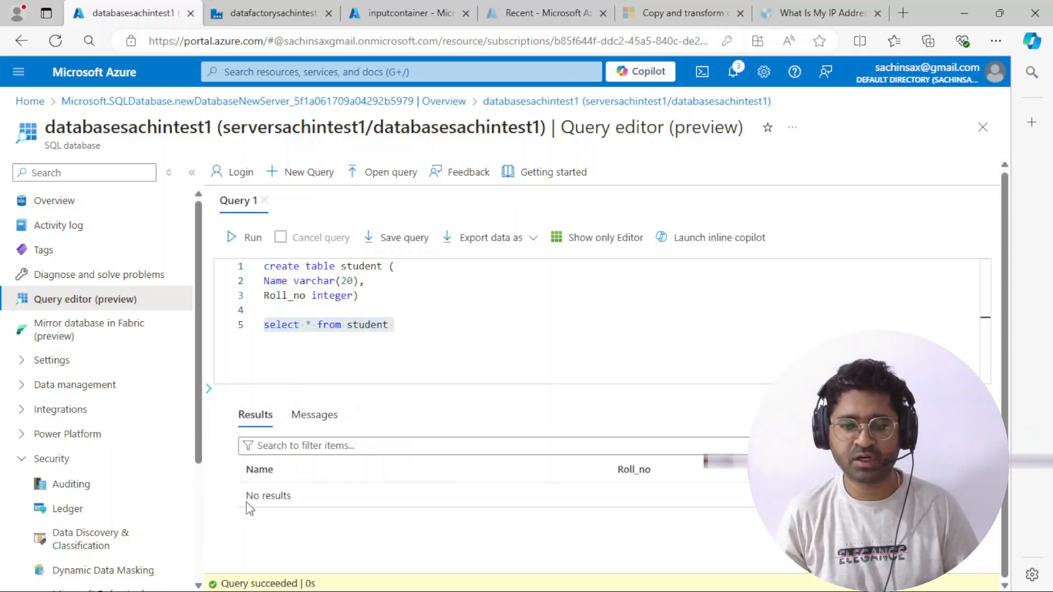
click(404, 336)
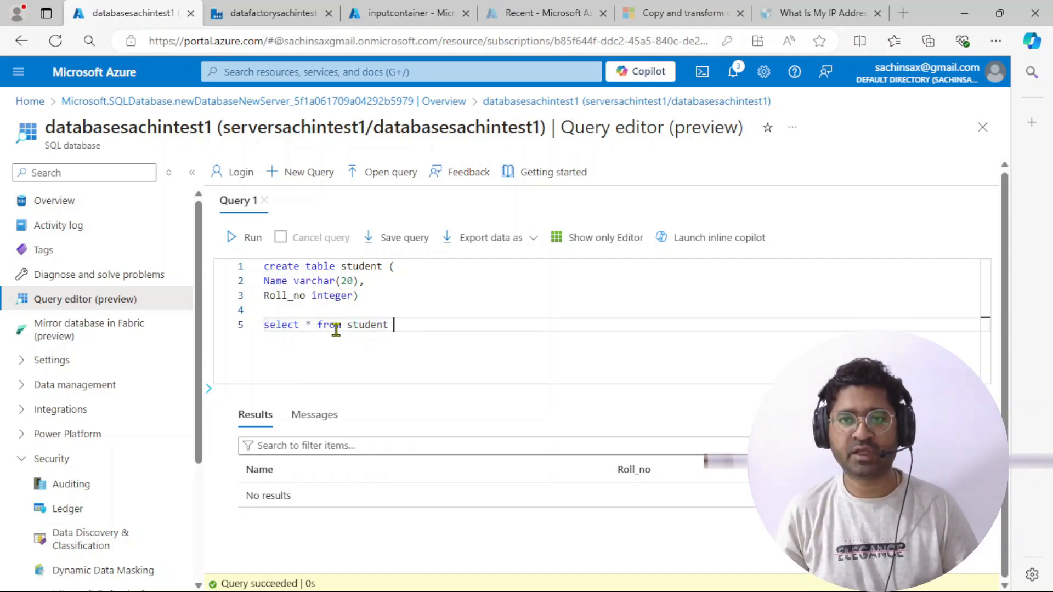
Step: Switch to the datafactorysachintest1 data factory and open its linked services management page
click(356, 13)
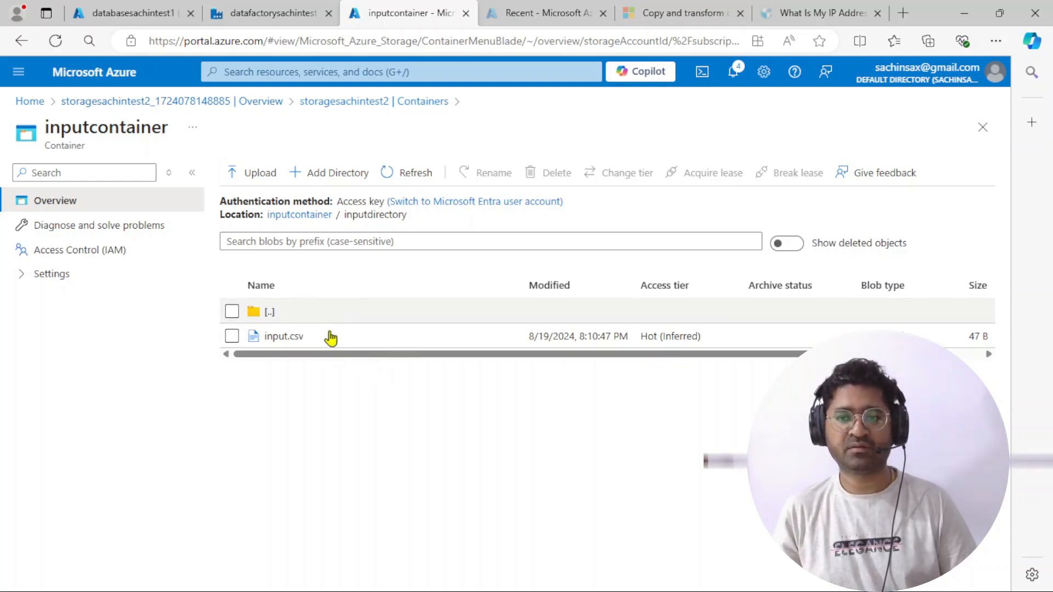
click(244, 12)
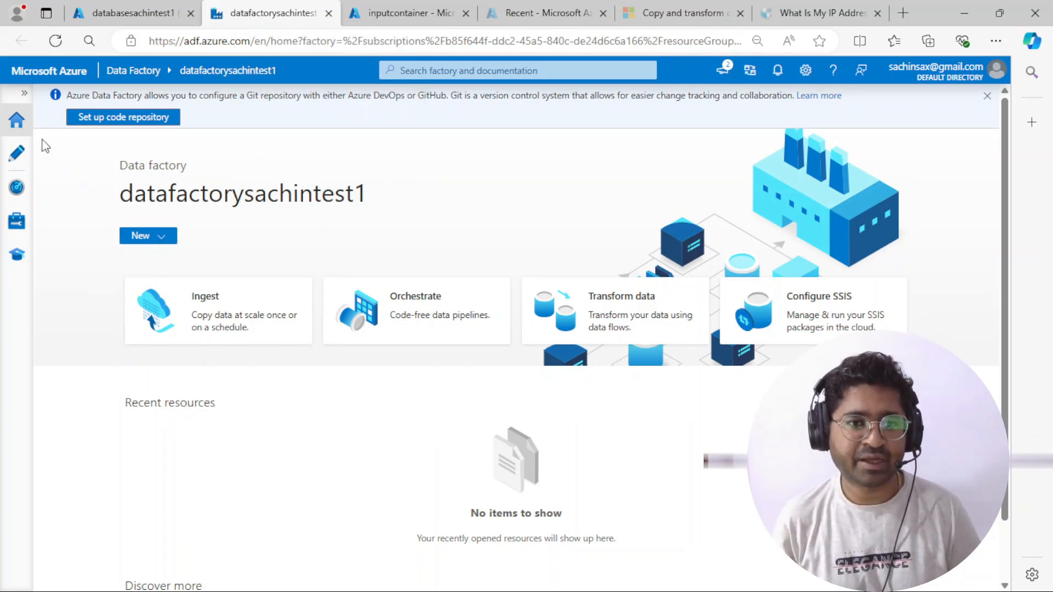
click(13, 159)
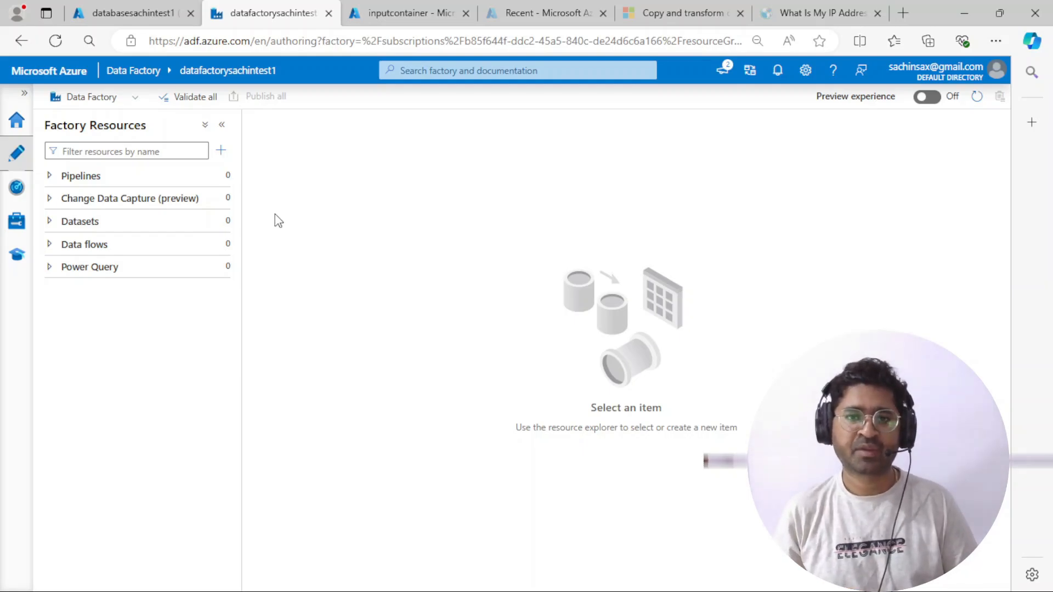
click(16, 220)
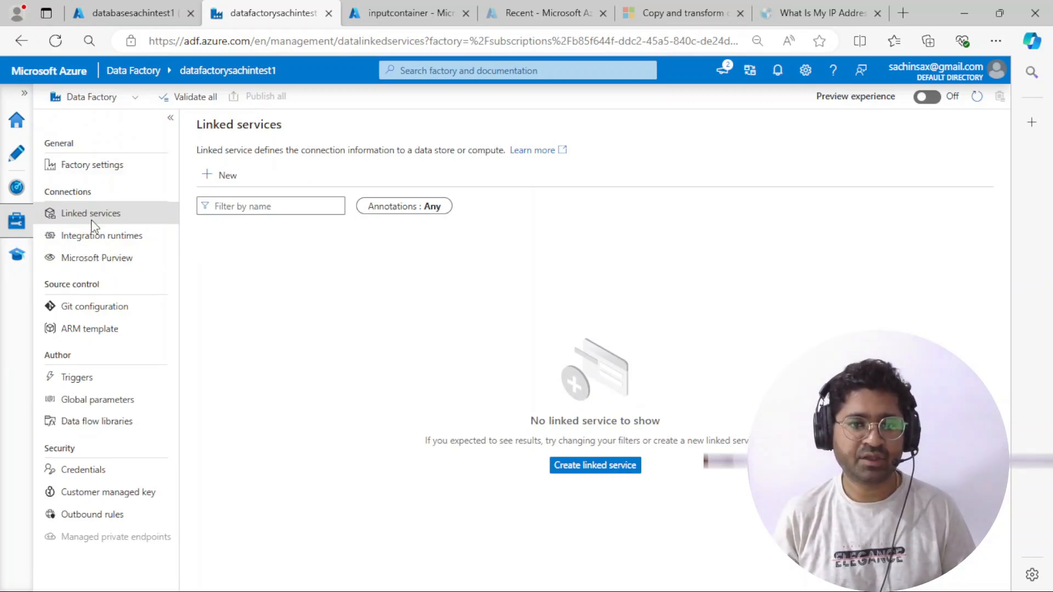
Step: Start a new linked service, search the data stores for "sql" and continue with Azure SQL Database
click(230, 177)
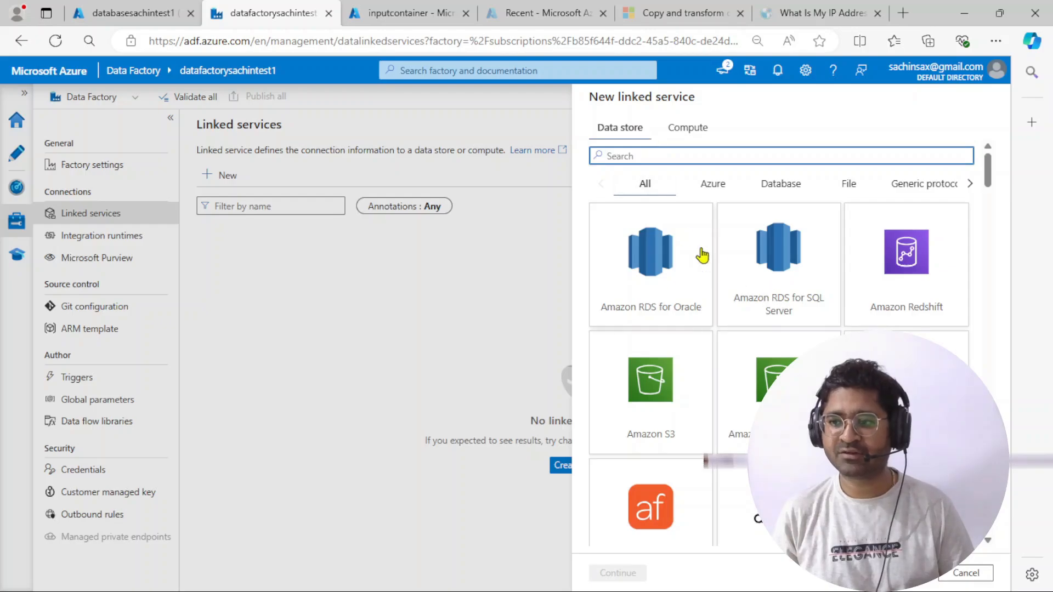
text(sq)
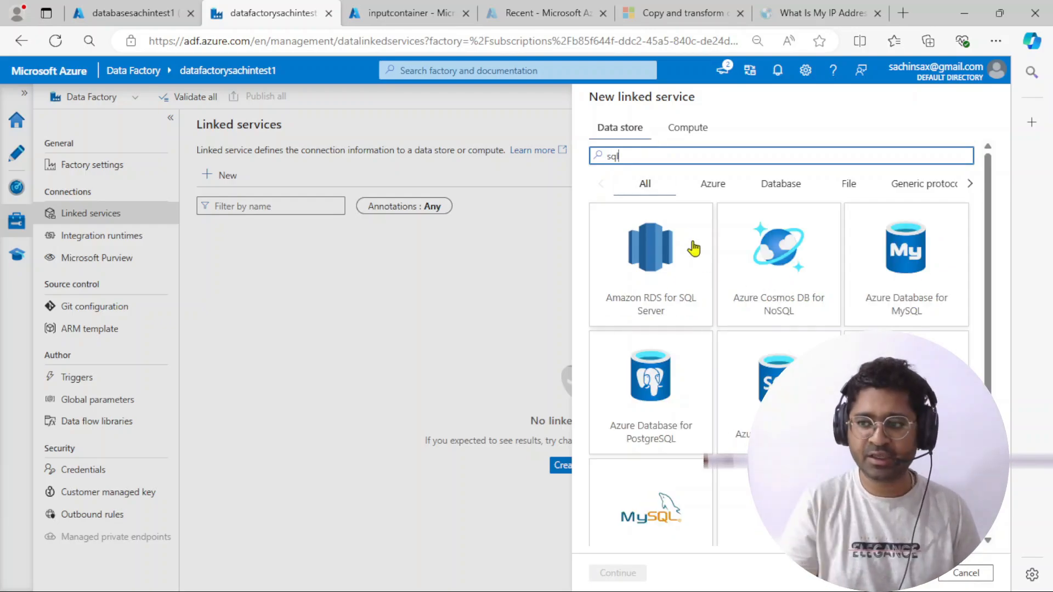
text(l)
scroll(737, 376, down, 1)
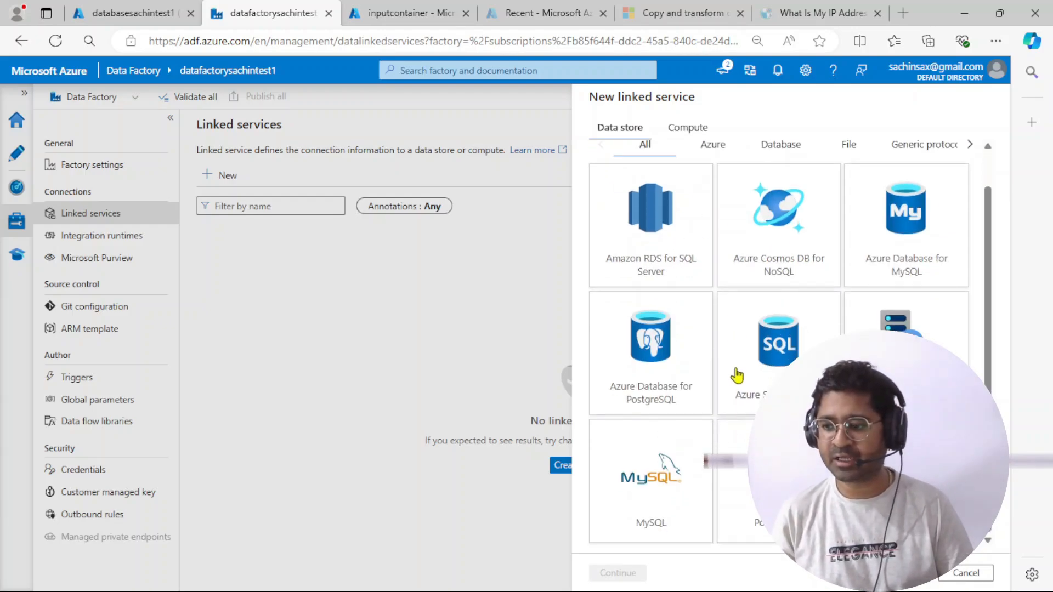
click(777, 353)
click(628, 574)
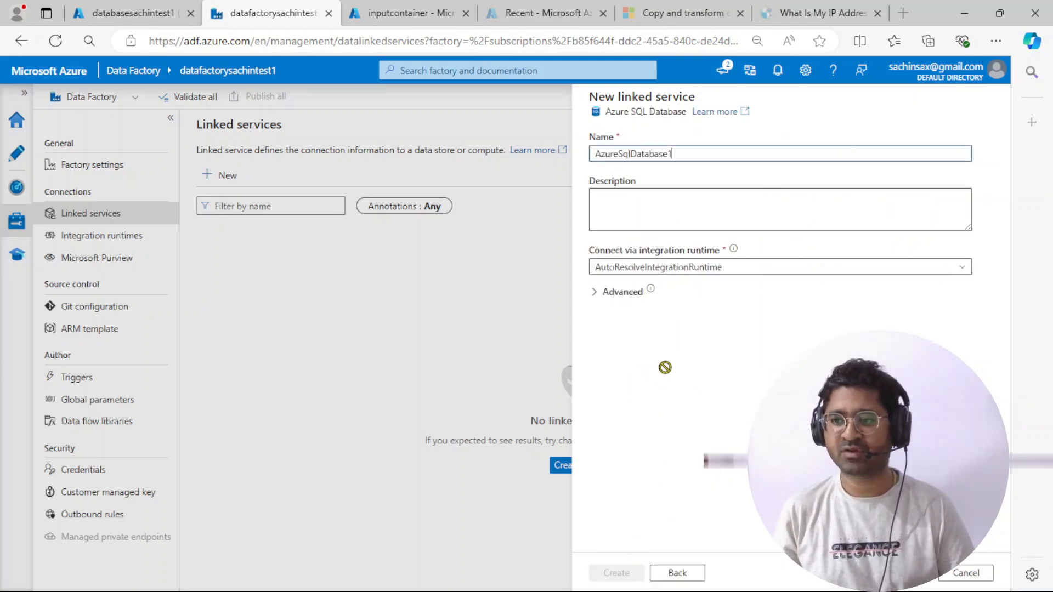
Step: Name the linked service outputsqldatabase and keep AutoResolveIntegrationRuntime as its integration runtime
drag(680, 154, 579, 158)
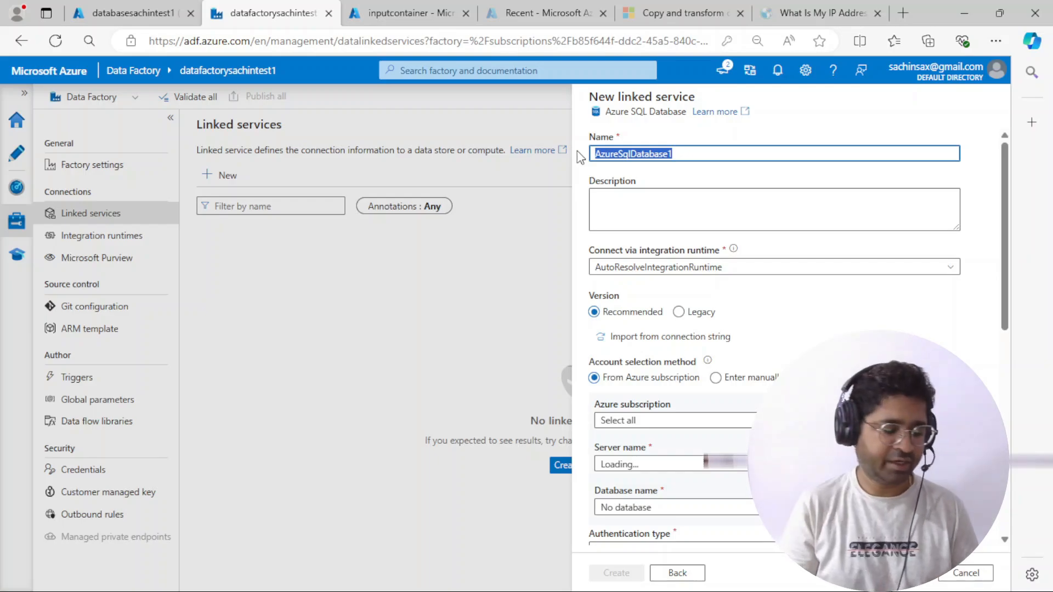
text(ou)
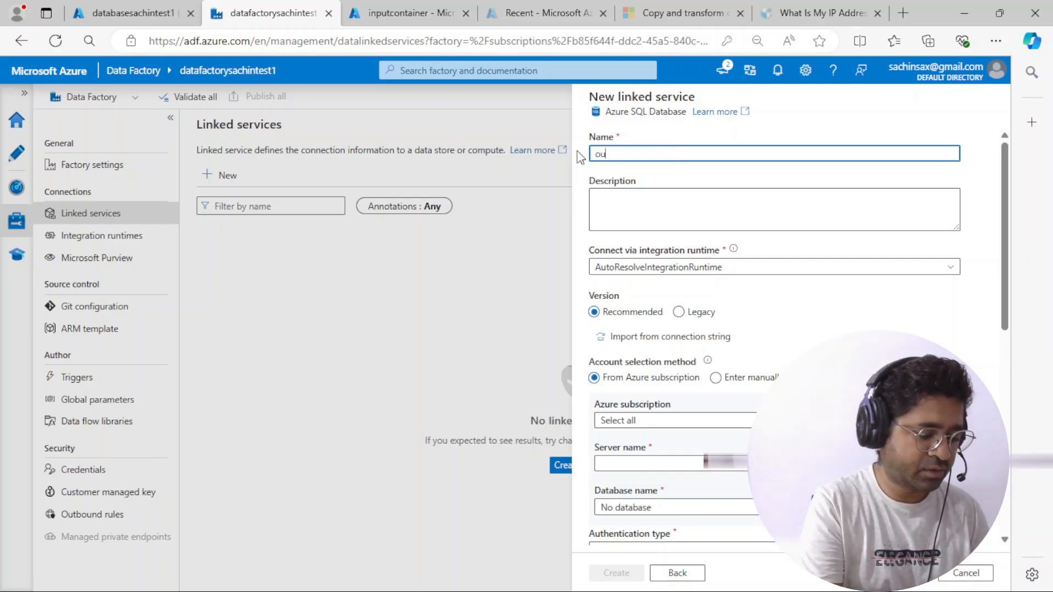
text(p)
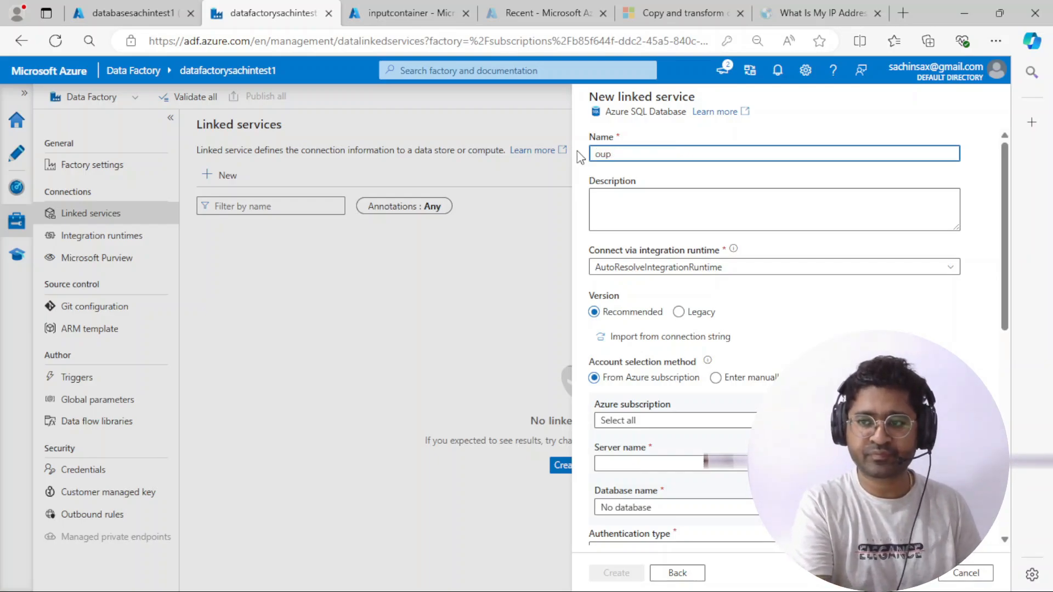
text(uttputs)
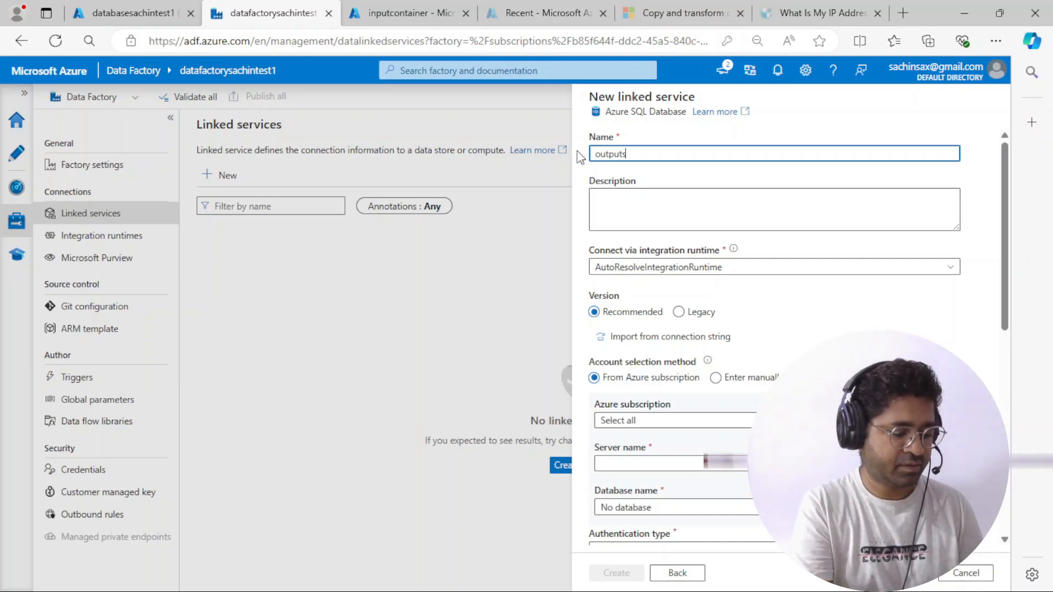
text(qldatabase)
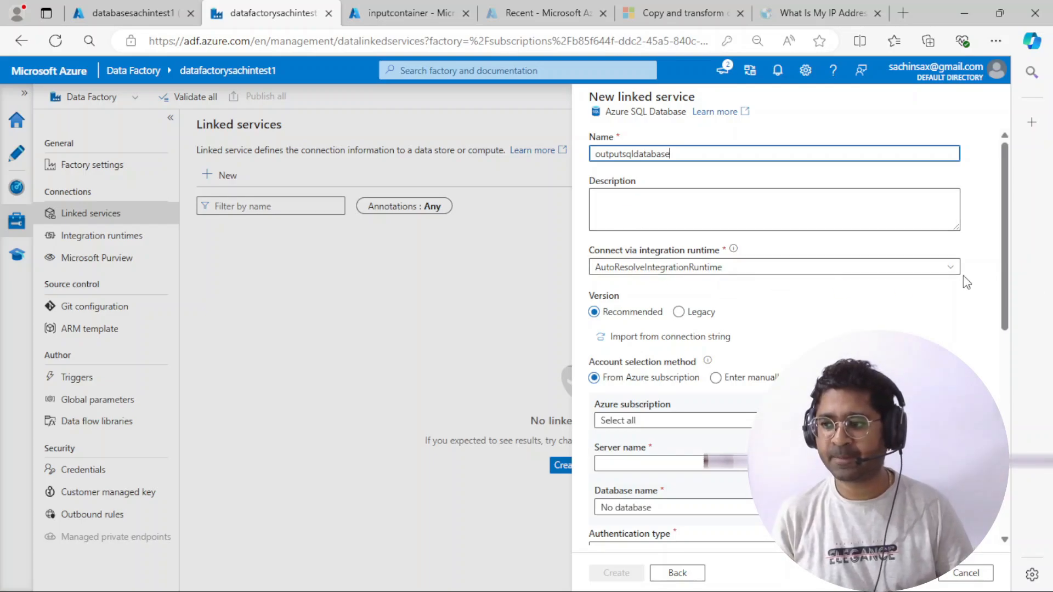
click(943, 269)
click(666, 269)
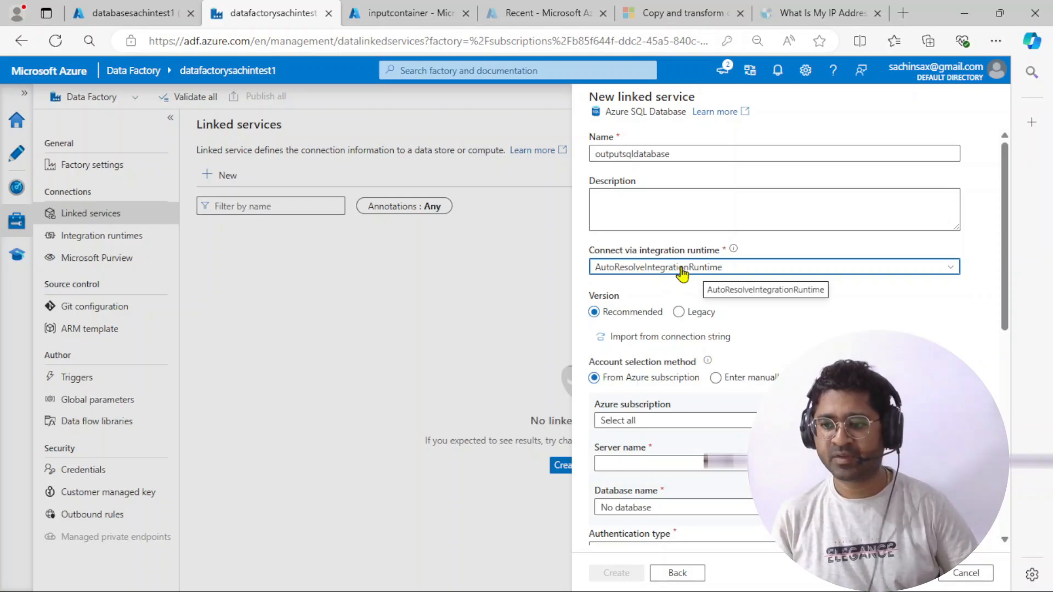
scroll(703, 330, down, 2)
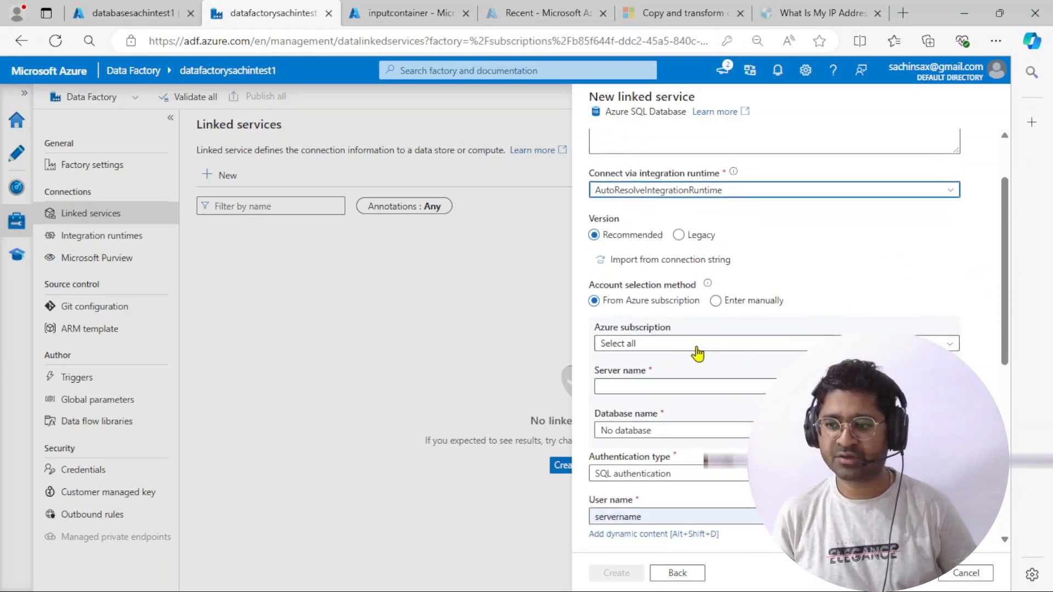
Step: Select the Apr2024 Azure Paid subscription and the server serversachintest1 for the new Azure SQL Database linked service
click(697, 344)
click(669, 382)
scroll(680, 332, down, 2)
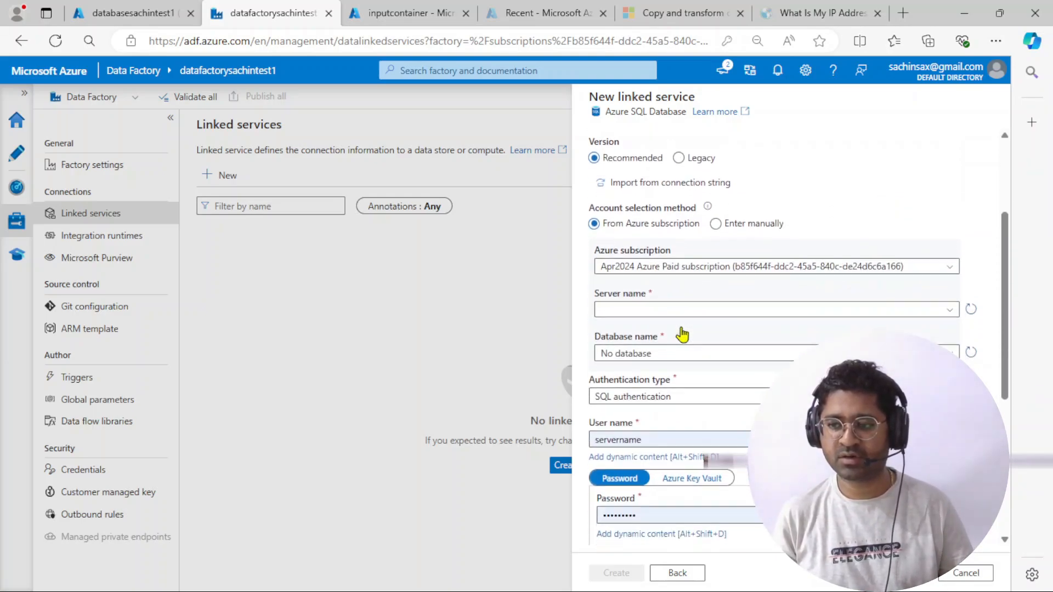
click(665, 311)
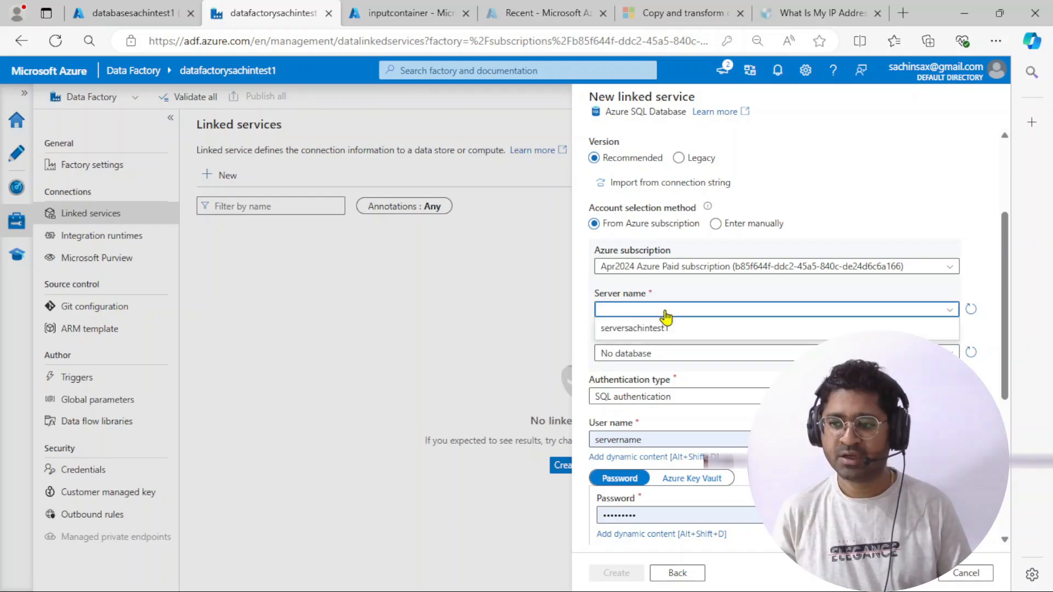
click(631, 331)
Step: Choose databasesachintest1 as the linked service's database
scroll(697, 321, down, 2)
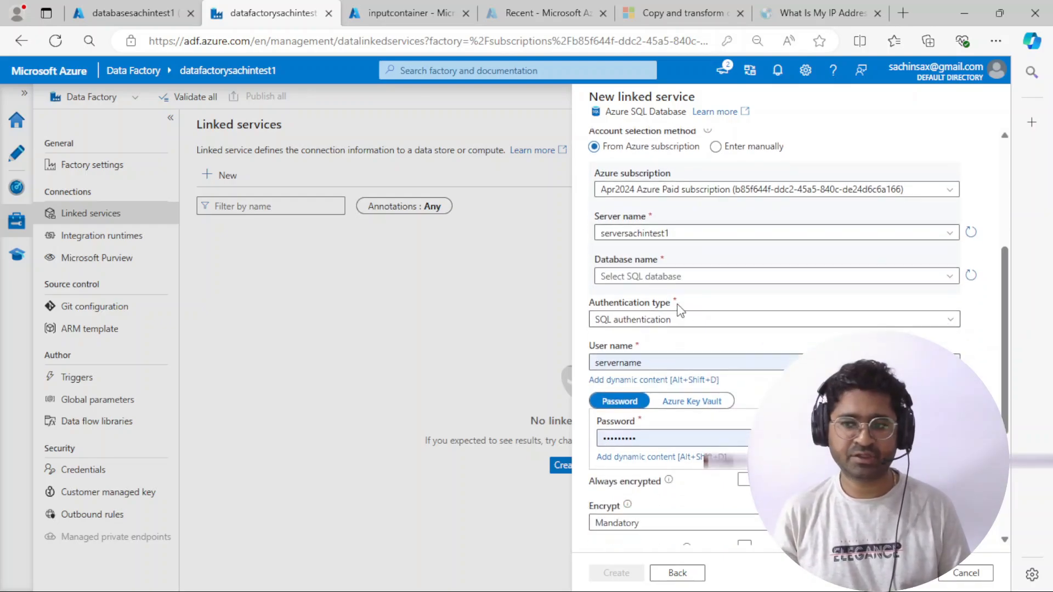
click(653, 276)
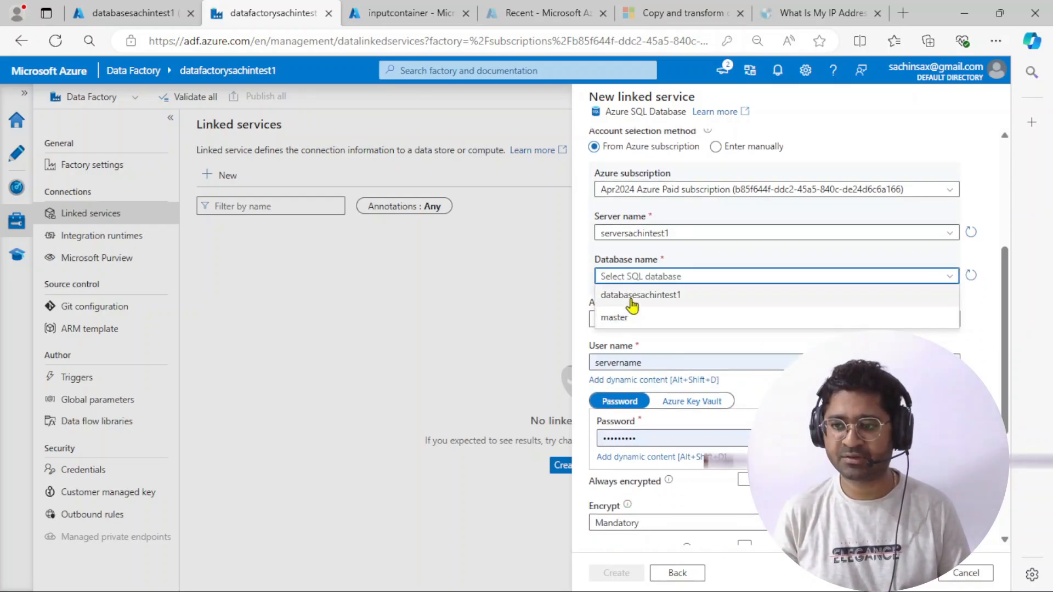
click(632, 301)
click(668, 278)
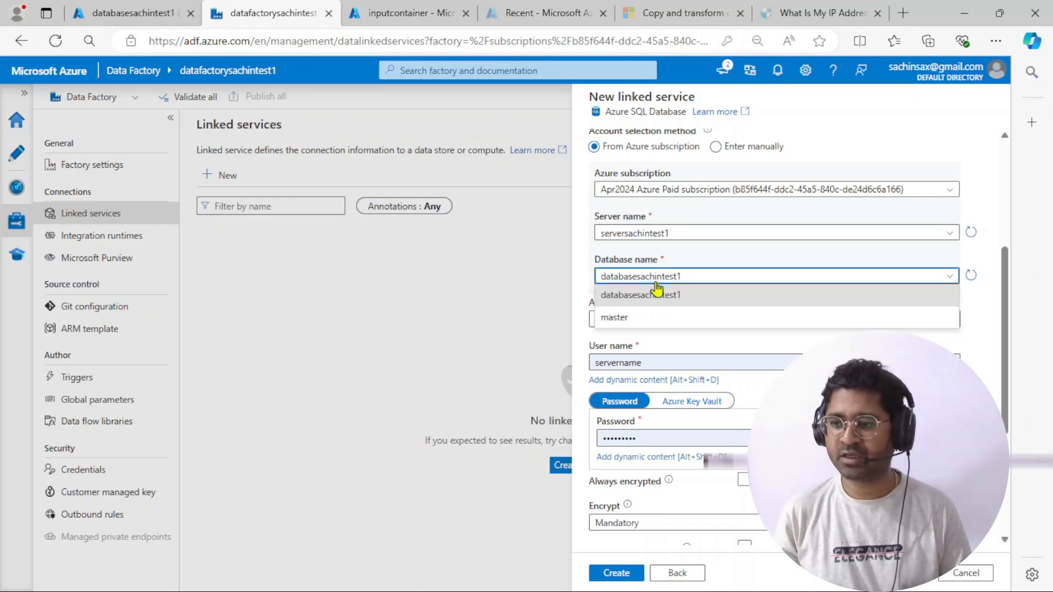
click(635, 299)
Step: Test the linked service's connection and expand the full error details
scroll(697, 266, down, 1)
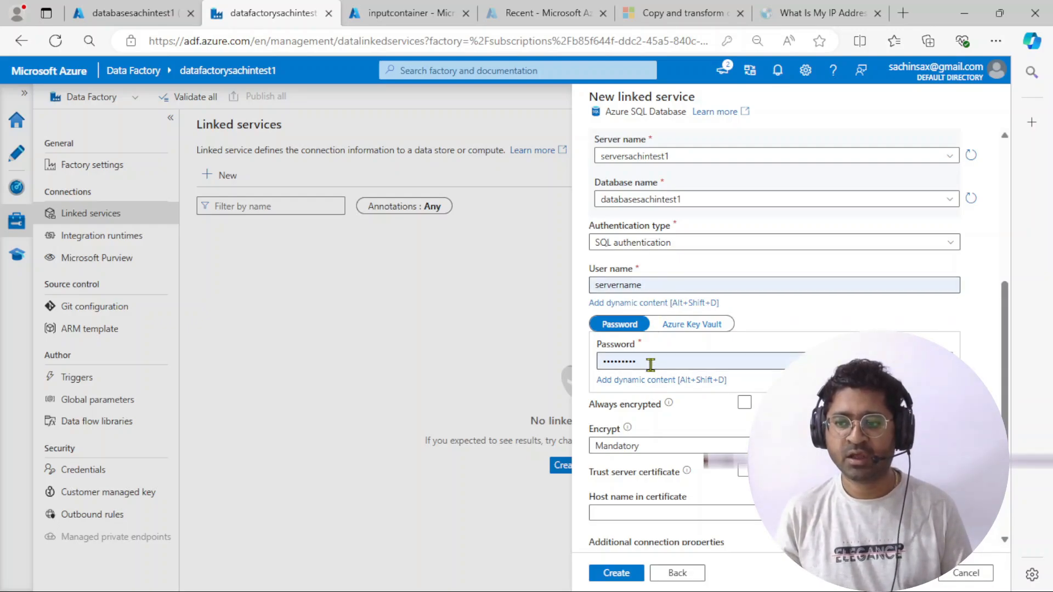
scroll(661, 354, down, 1)
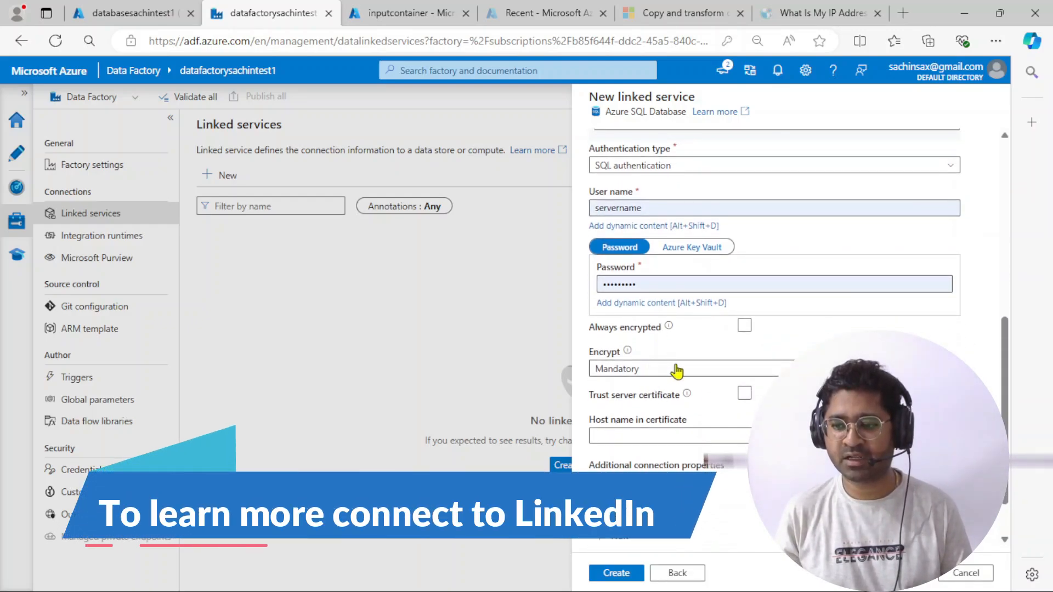
scroll(675, 369, down, 3)
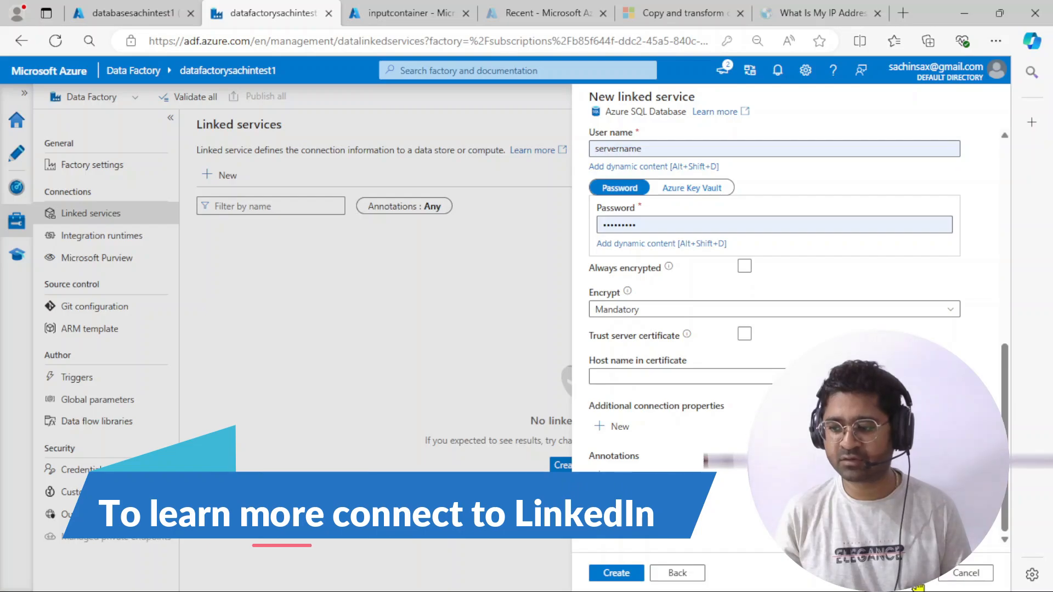
click(890, 573)
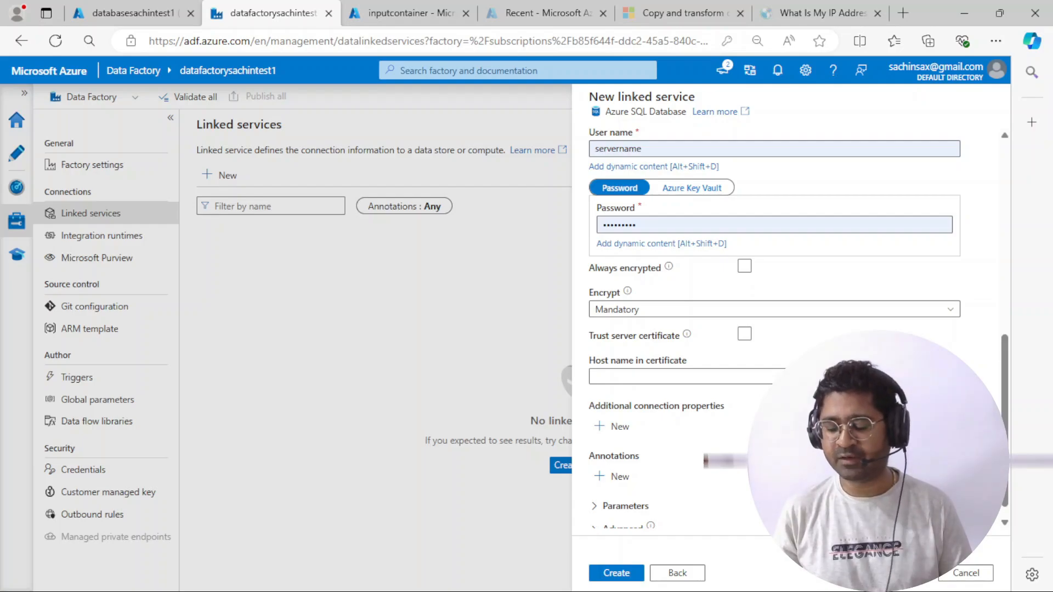
click(927, 552)
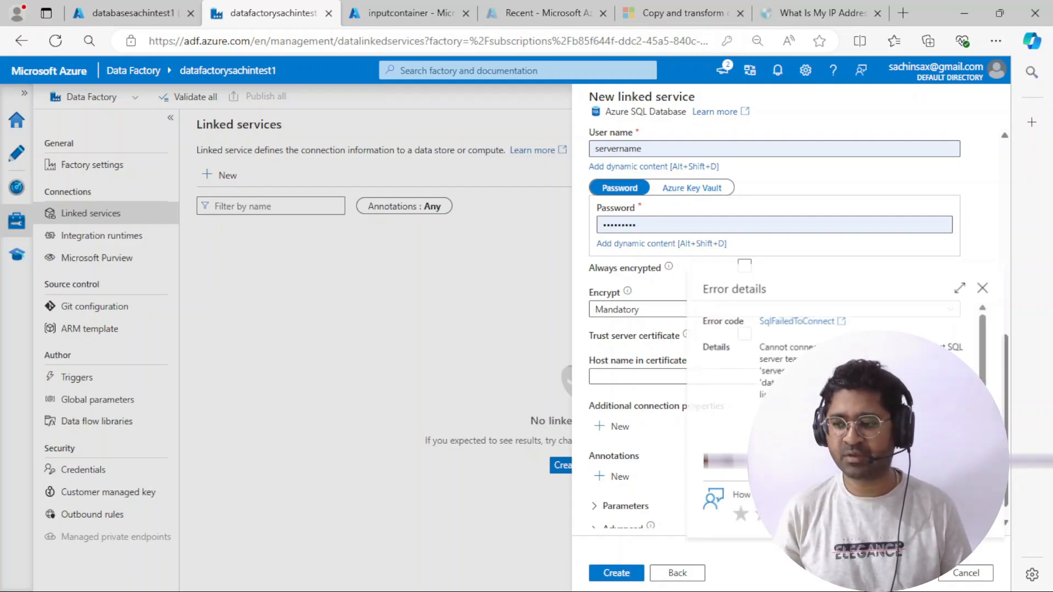
click(963, 285)
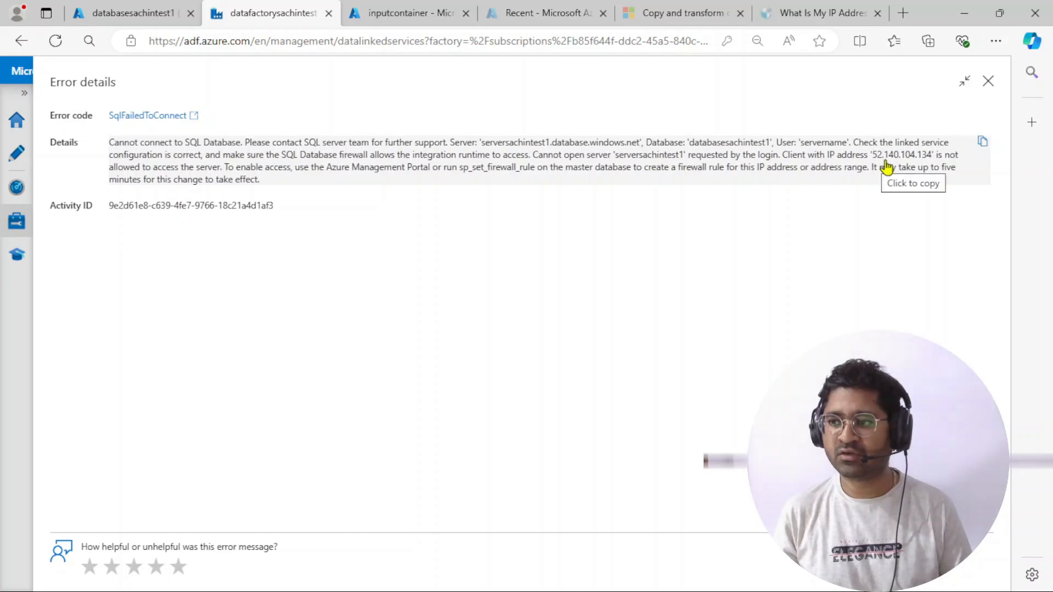
Step: Copy the client IP address 52.140.104.134 from the error details, and close the details
drag(873, 159, 927, 159)
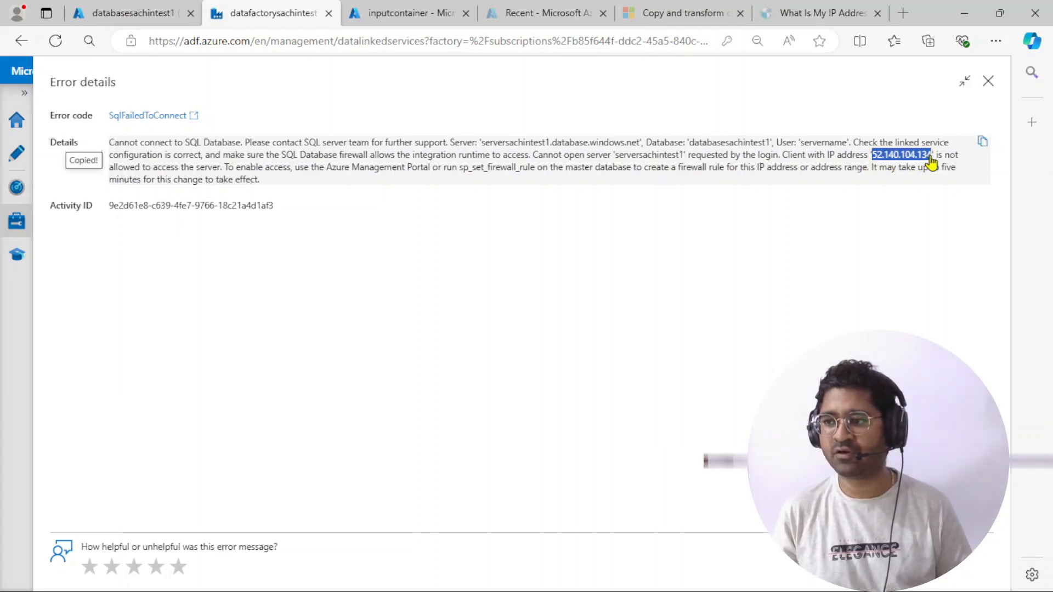
click(931, 160)
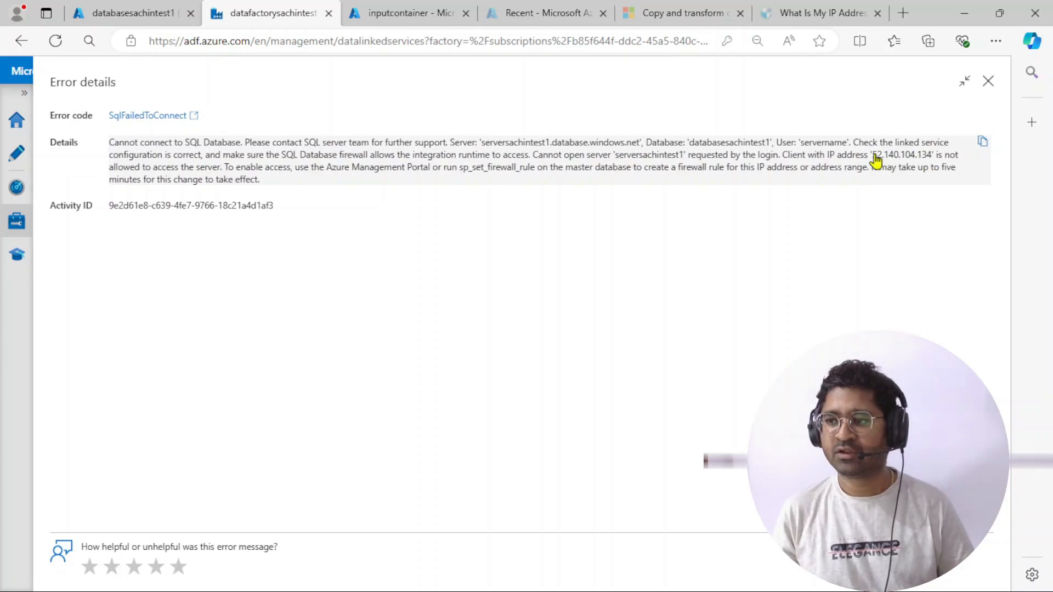
drag(874, 159, 928, 162)
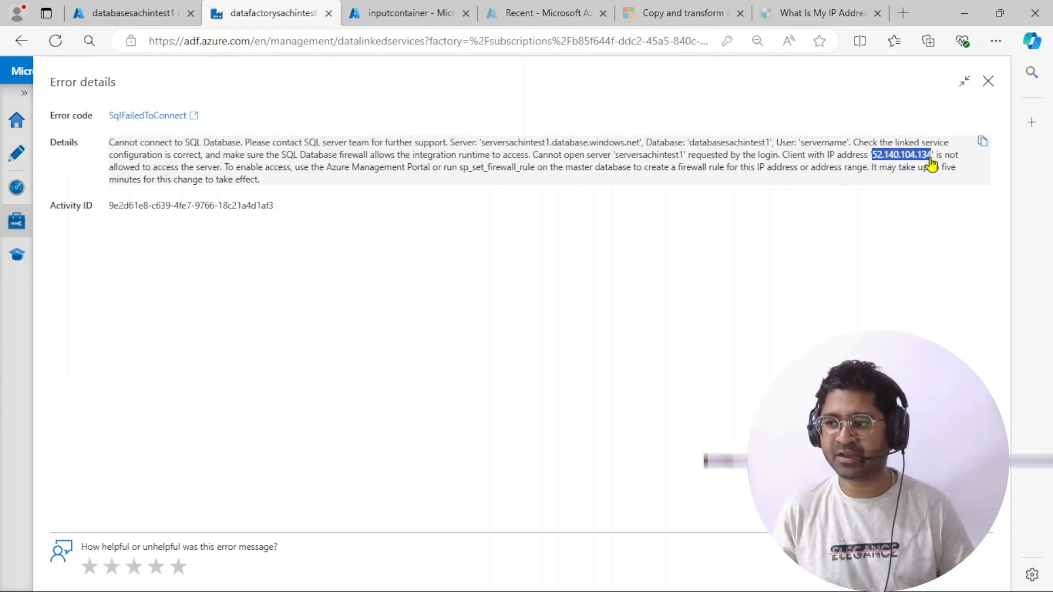
right_click(931, 165)
click(911, 170)
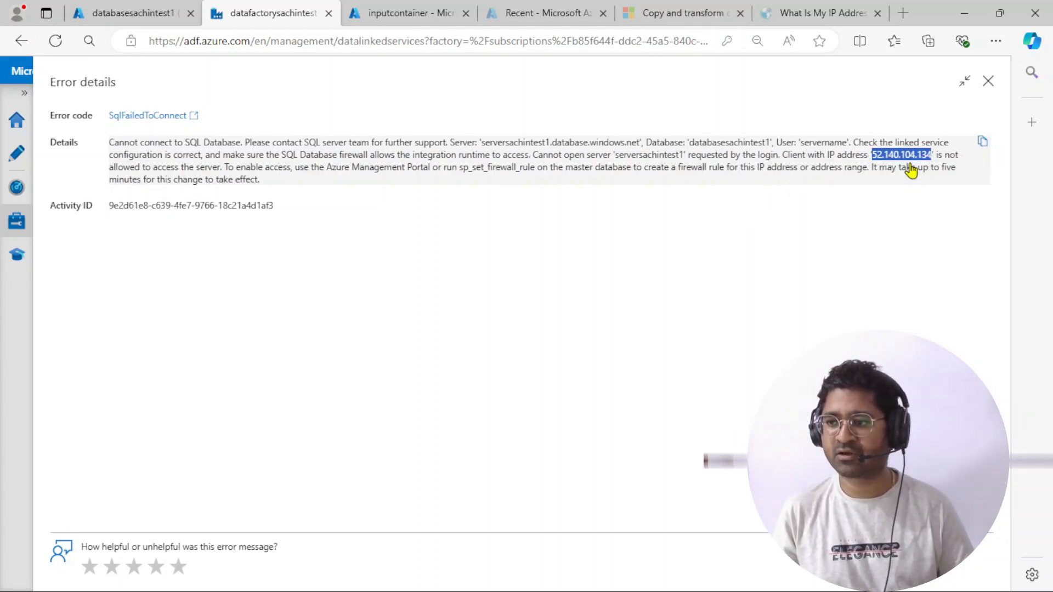
click(987, 82)
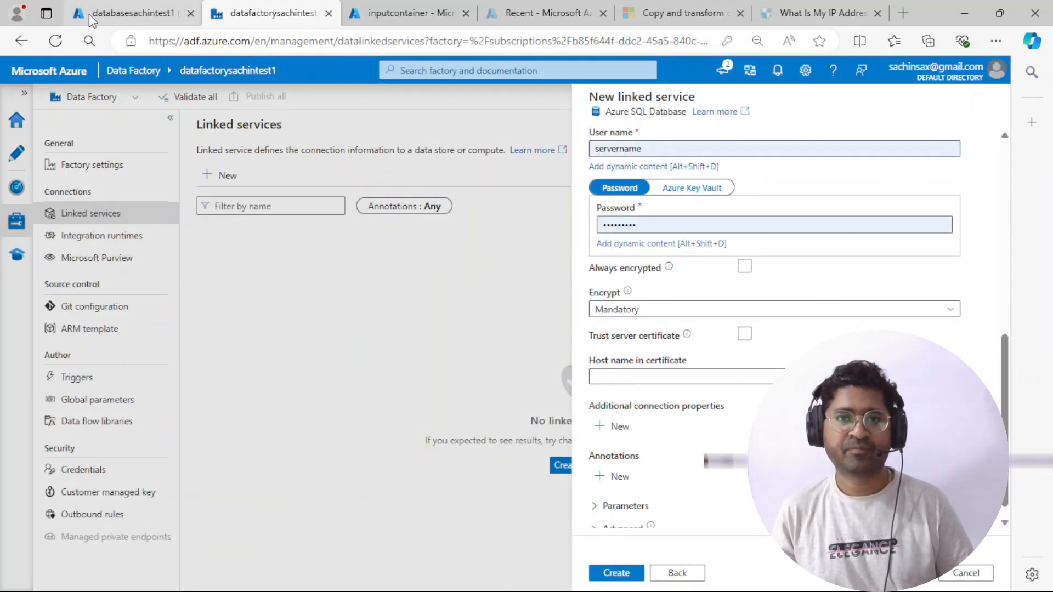
Step: Open the Azure portal home in a separate browser tab and go to the SQL server serversachintest1
click(106, 12)
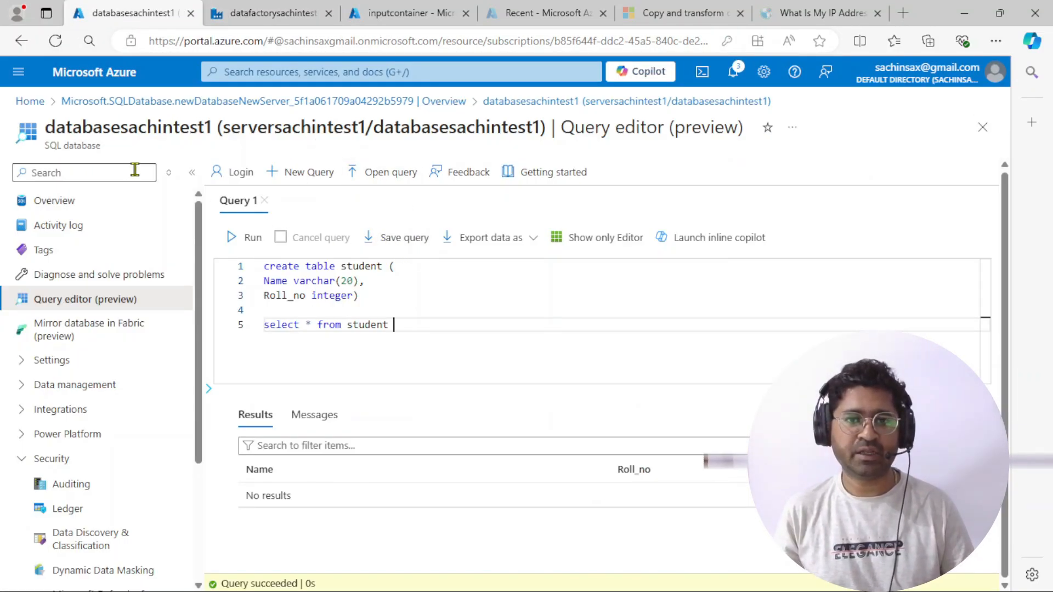
right_click(37, 109)
click(82, 113)
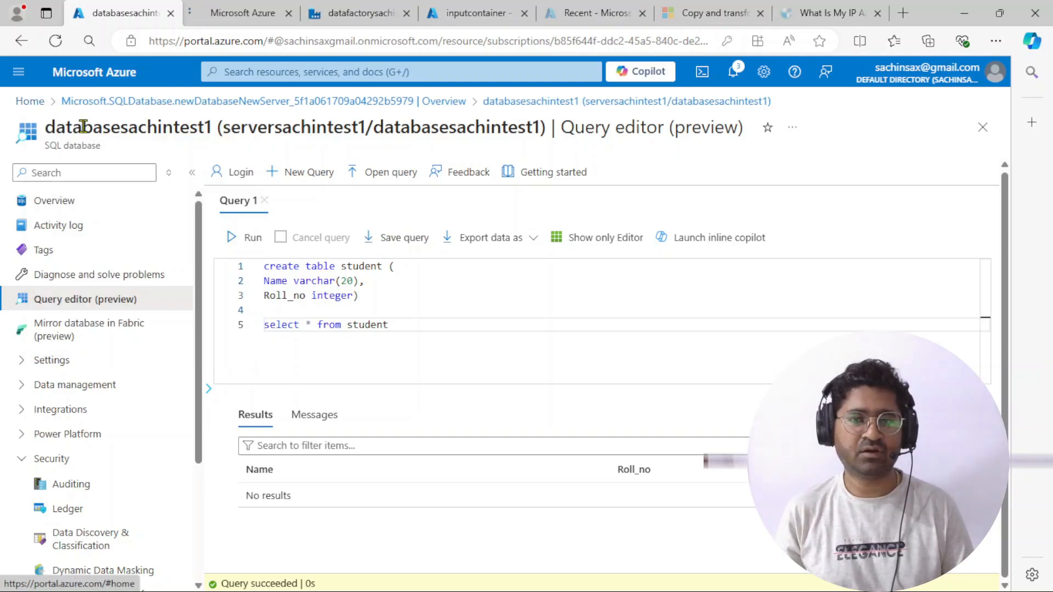
click(250, 12)
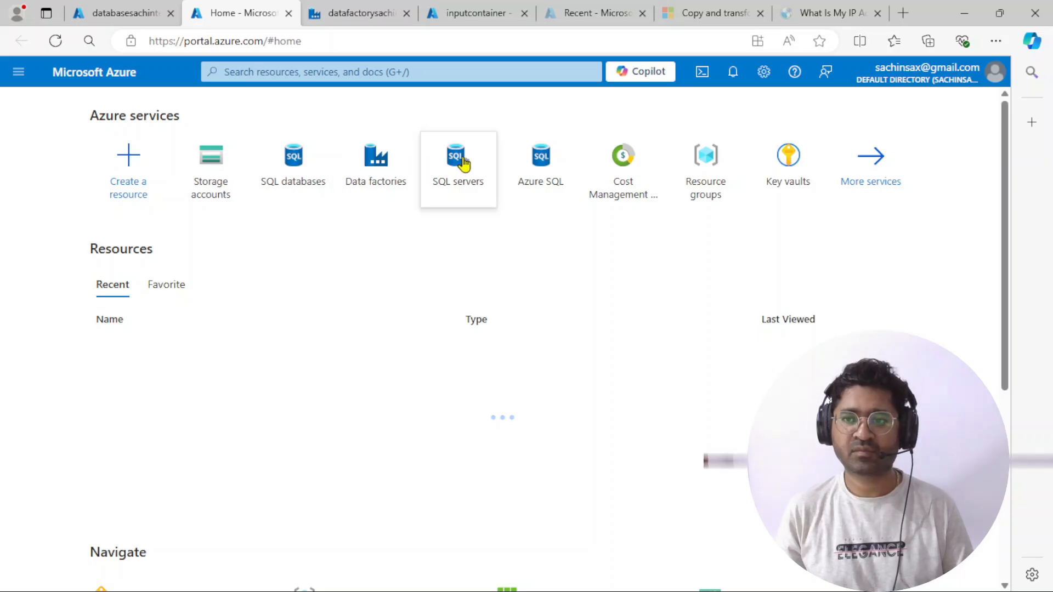
click(464, 163)
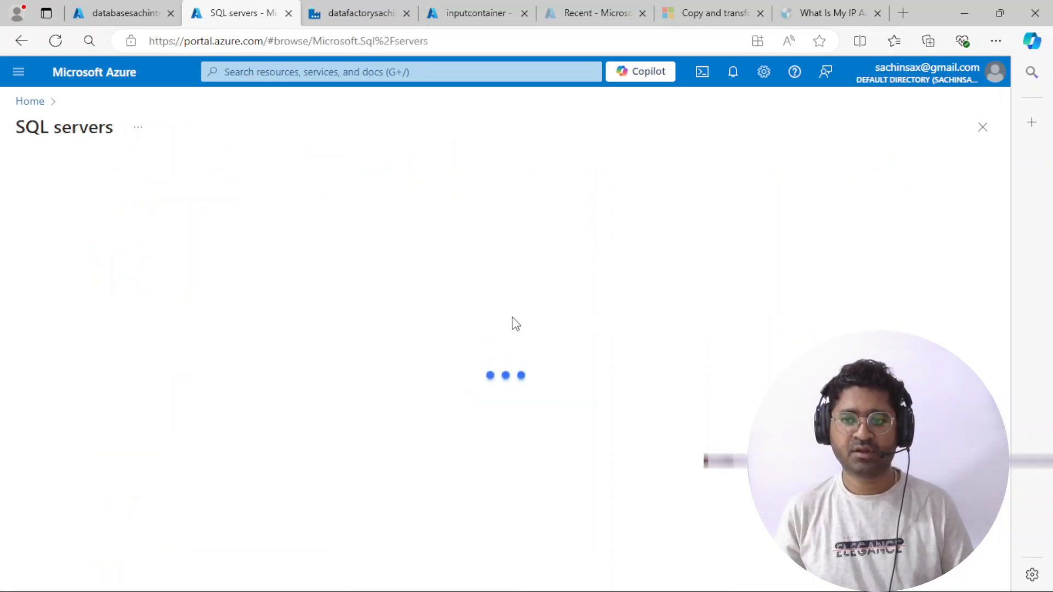
click(73, 296)
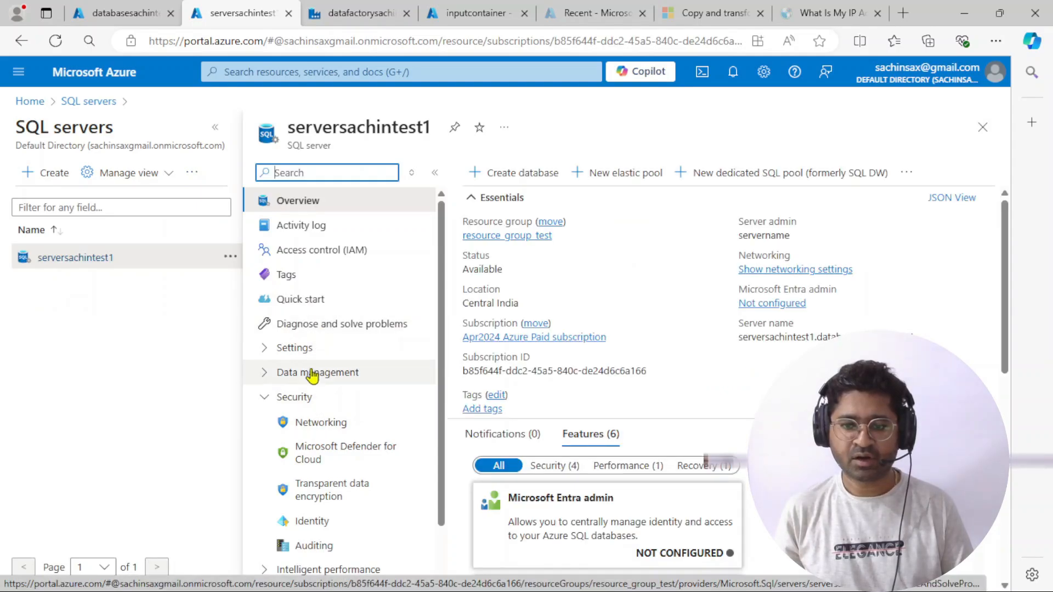
Step: Open the server's Networking settings at the firewall rules and collapse the server's navigation menu
scroll(296, 351, down, 1)
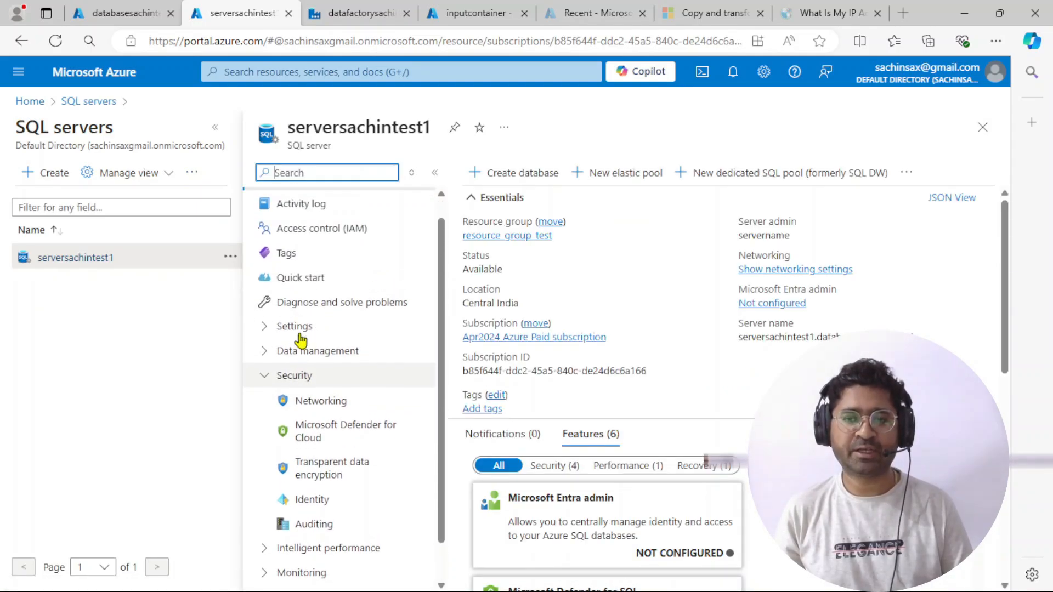
click(307, 362)
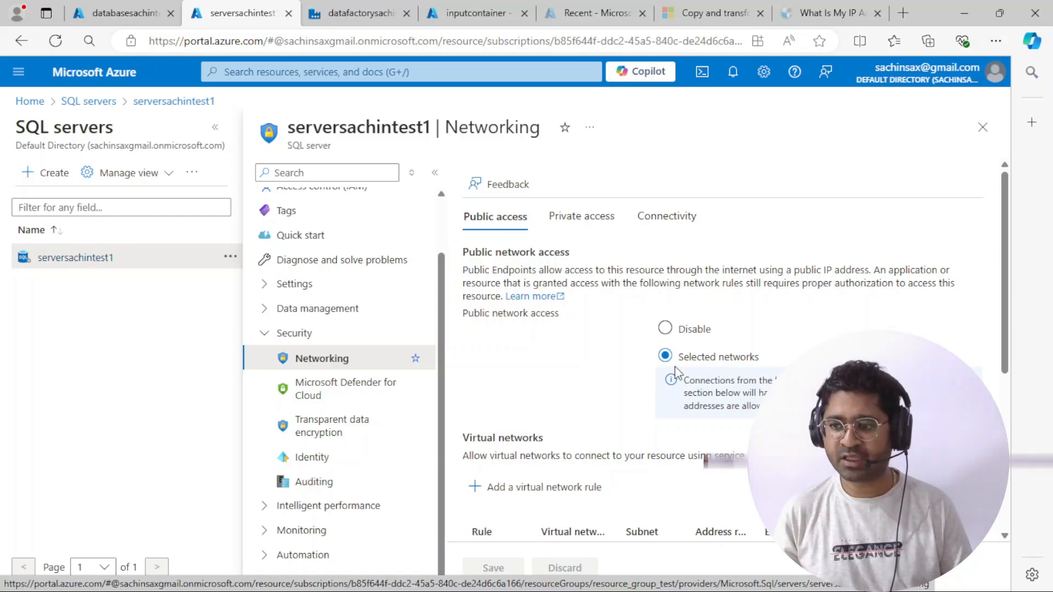
scroll(595, 373, down, 5)
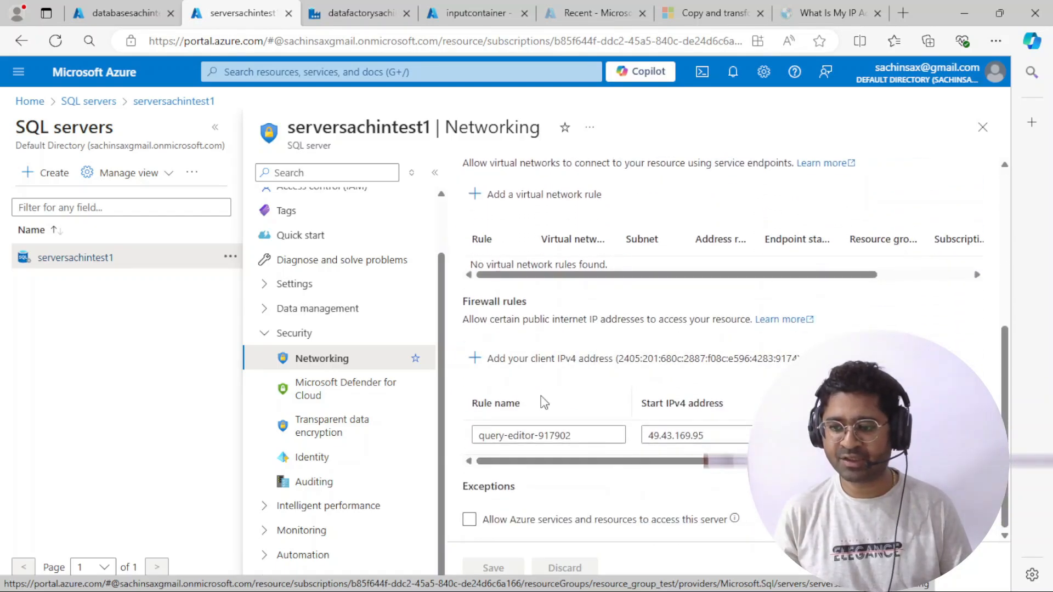
click(435, 172)
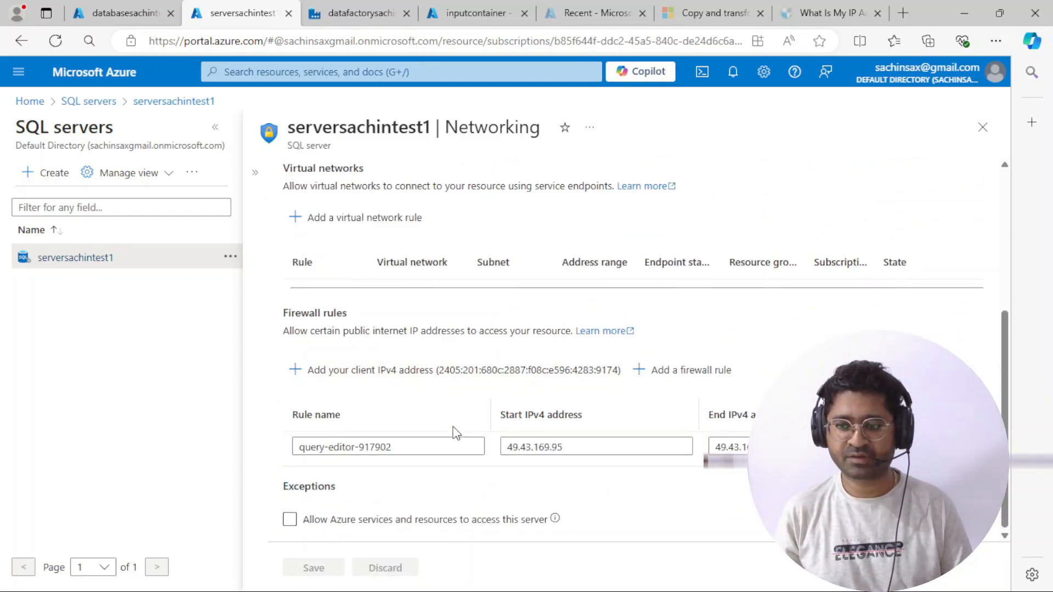
Step: Add a firewall rule for the current client IP address instead of a manually defined rule
click(669, 379)
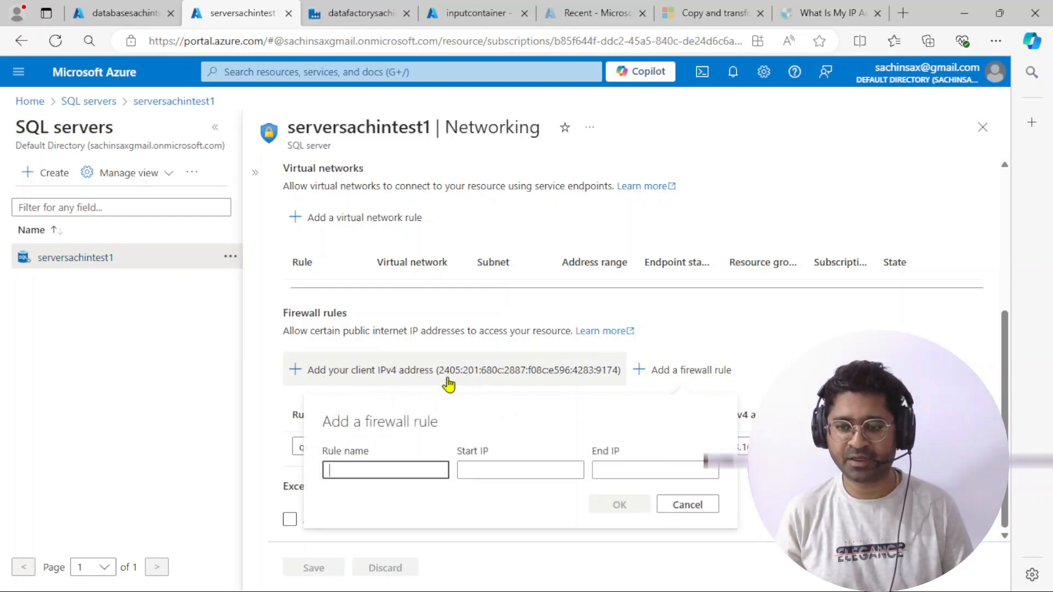
click(696, 511)
click(371, 370)
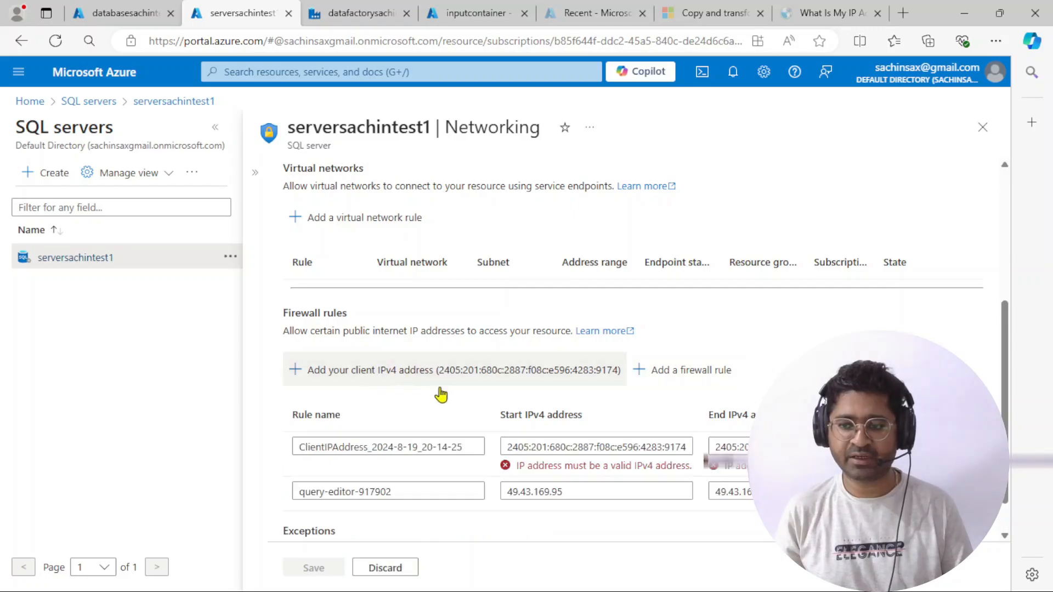
scroll(526, 417, down, 1)
Step: Set both the start and end IPv4 addresses of the new client firewall rule to 52.140.104.134
click(533, 402)
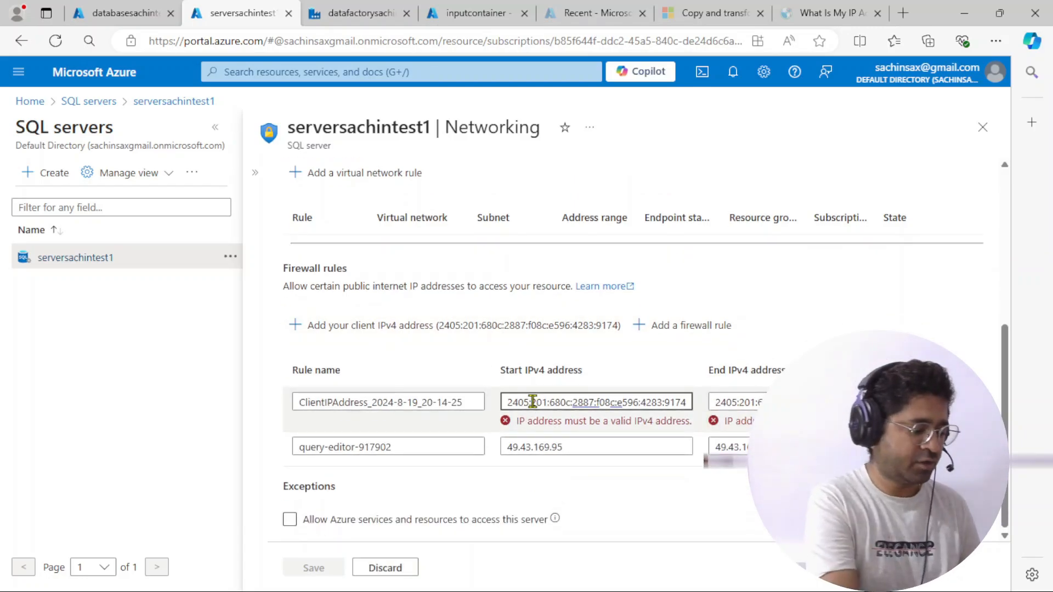
key(ctrl+a)
key(BackSpace)
key(ctrl+v)
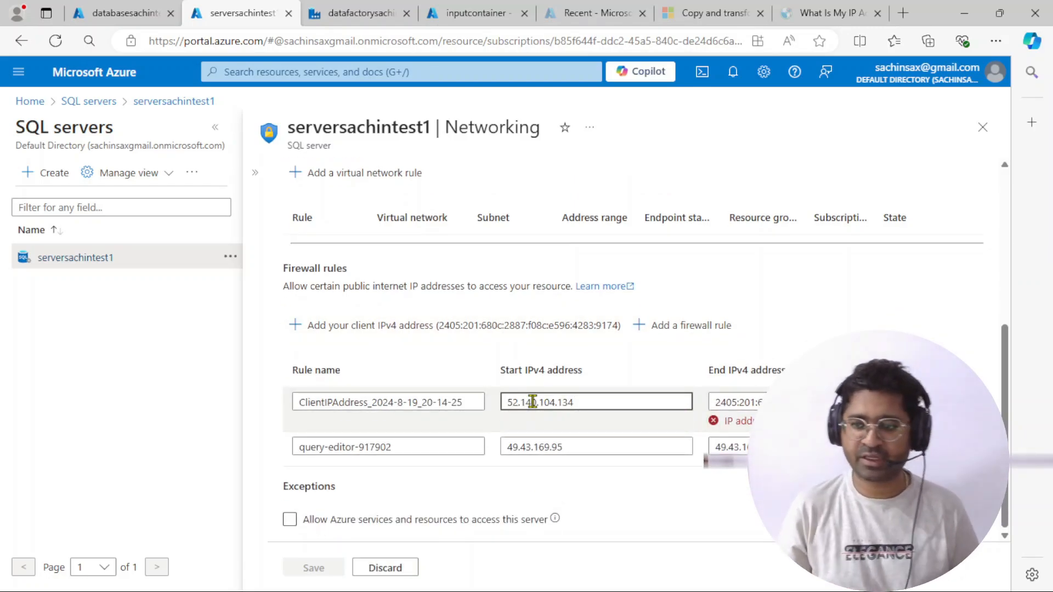
click(754, 404)
key(ctrl+a)
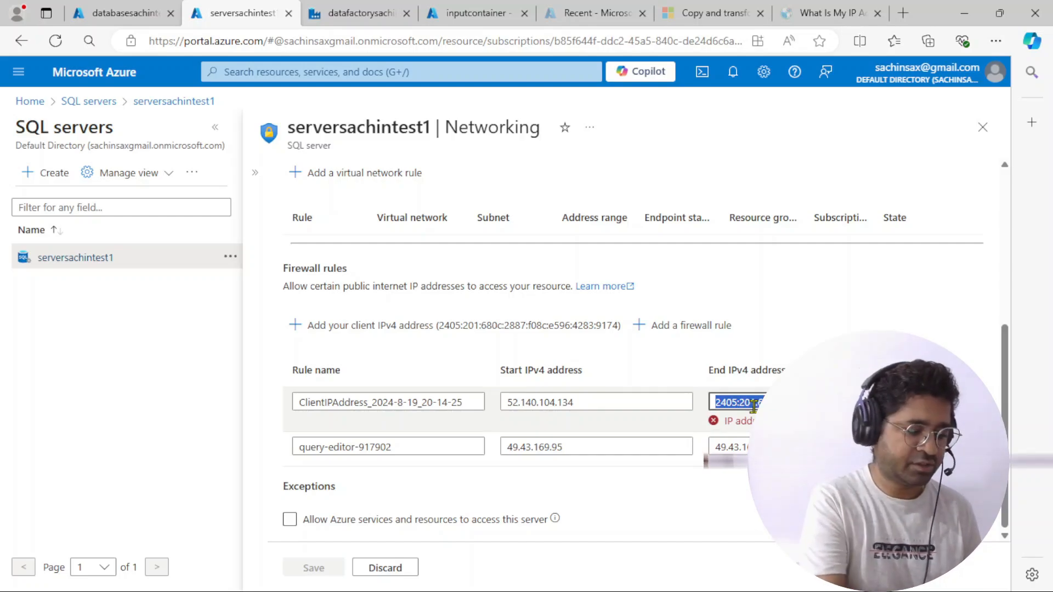
key(BackSpace)
key(ctrl+v)
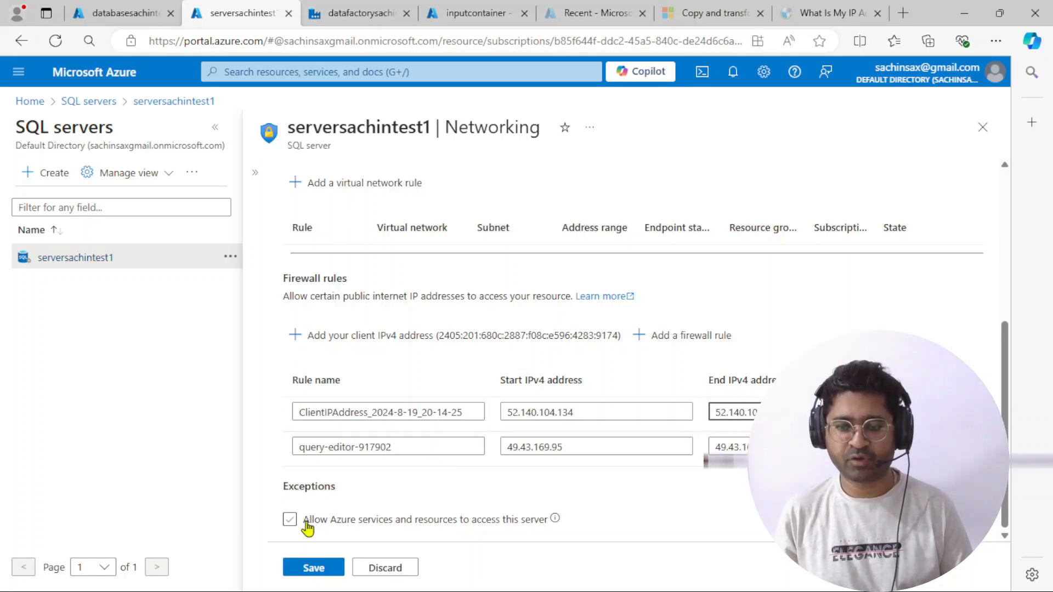
Step: Allow Azure services and resources to access this server, and save the networking changes
click(289, 520)
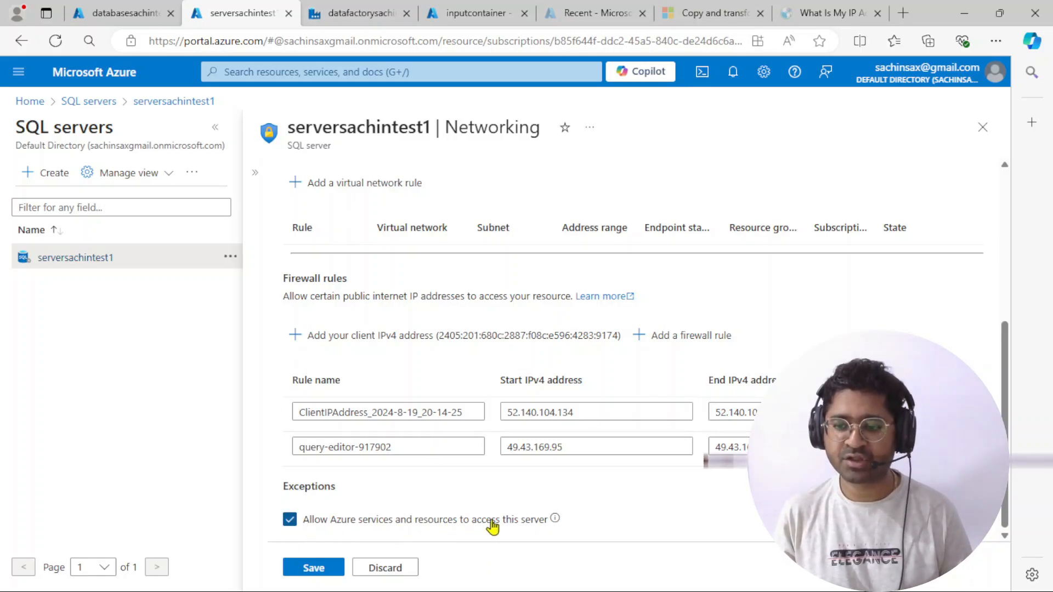
mouse_move(556, 518)
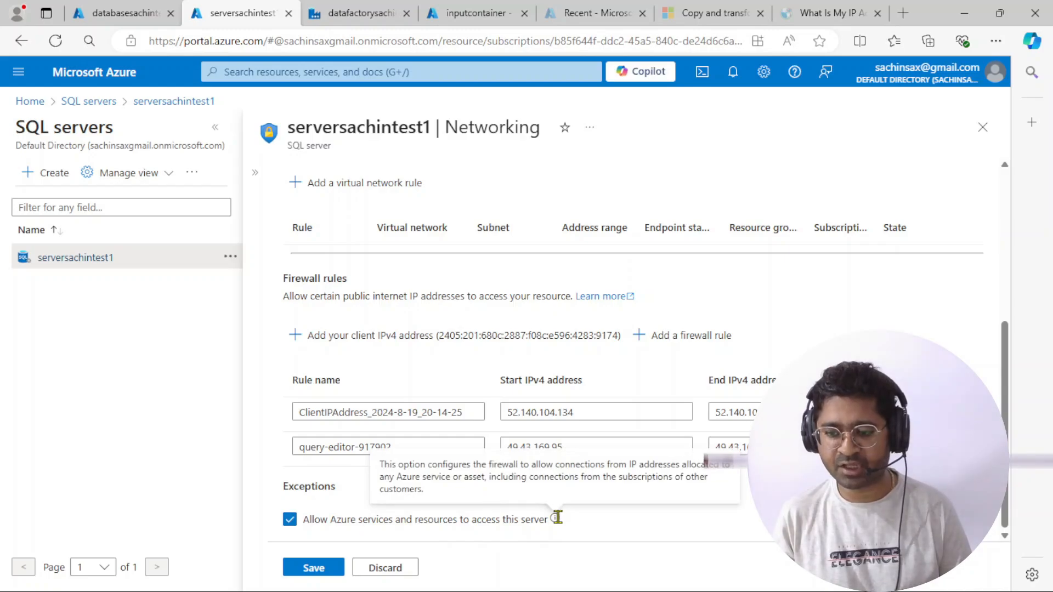
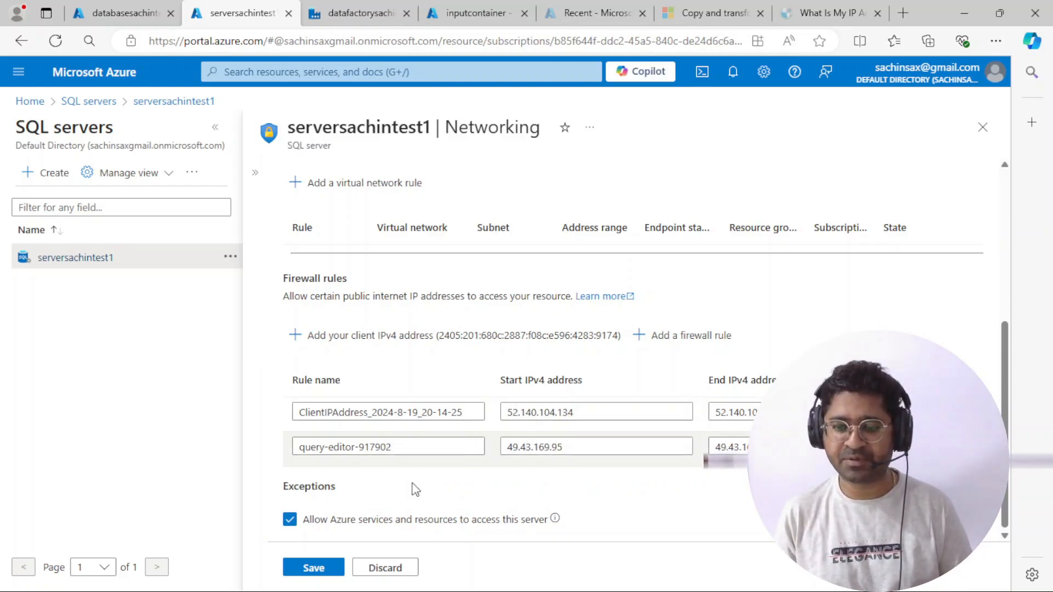
click(314, 568)
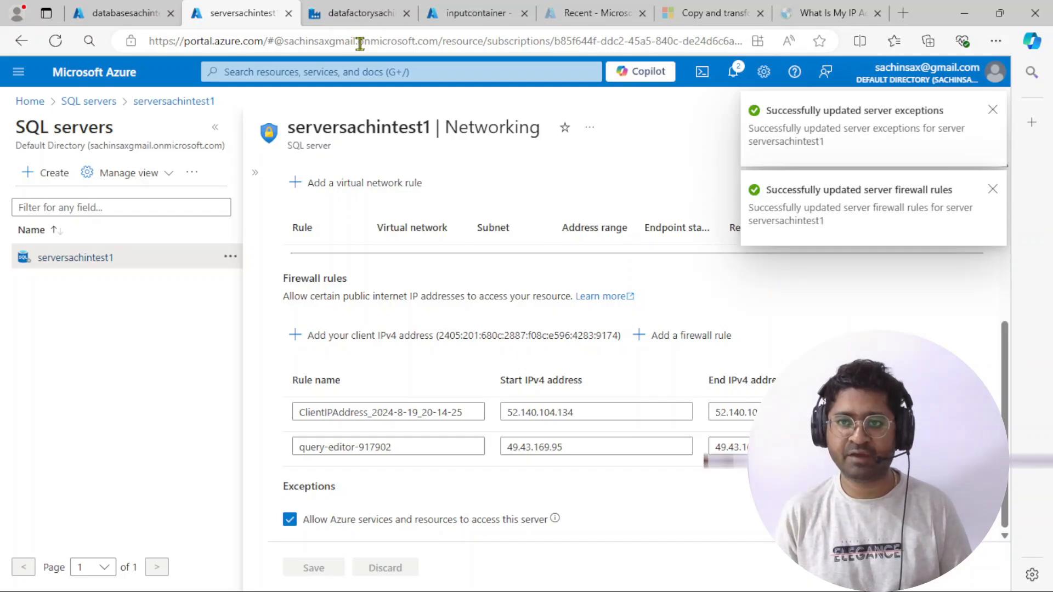
Step: Return to the Data Factory linked service form, rename the service as lsoutputsqldatabase, and create it
click(357, 13)
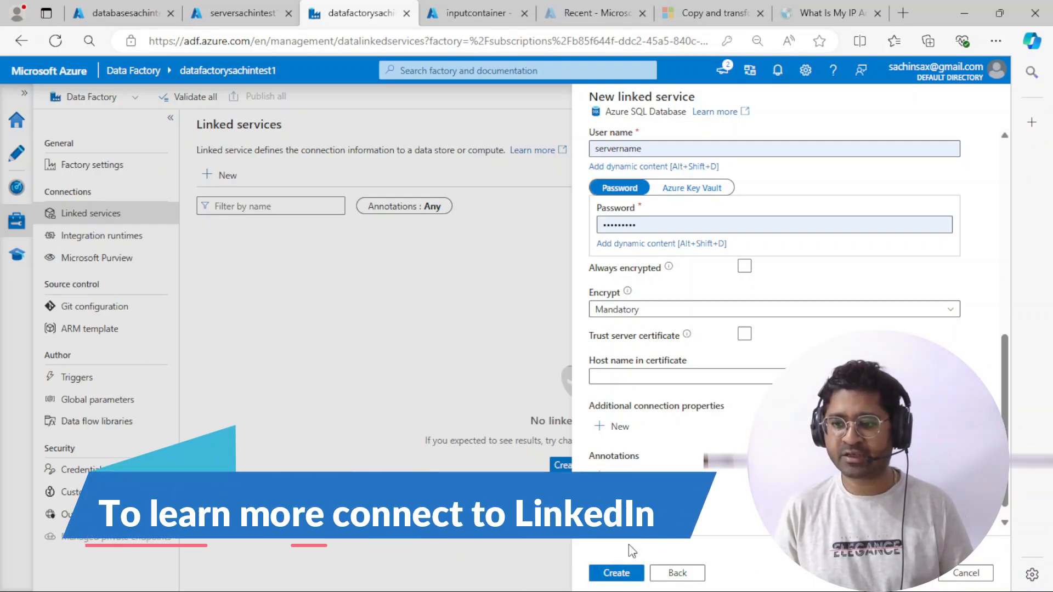
scroll(757, 406, up, 10)
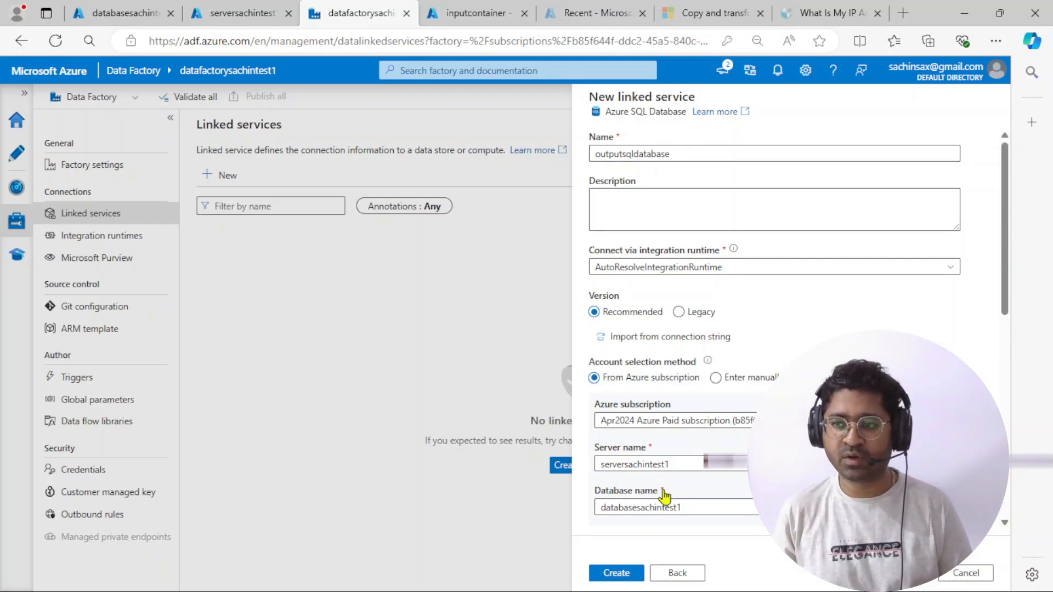
click(611, 154)
key(Home)
text(ls)
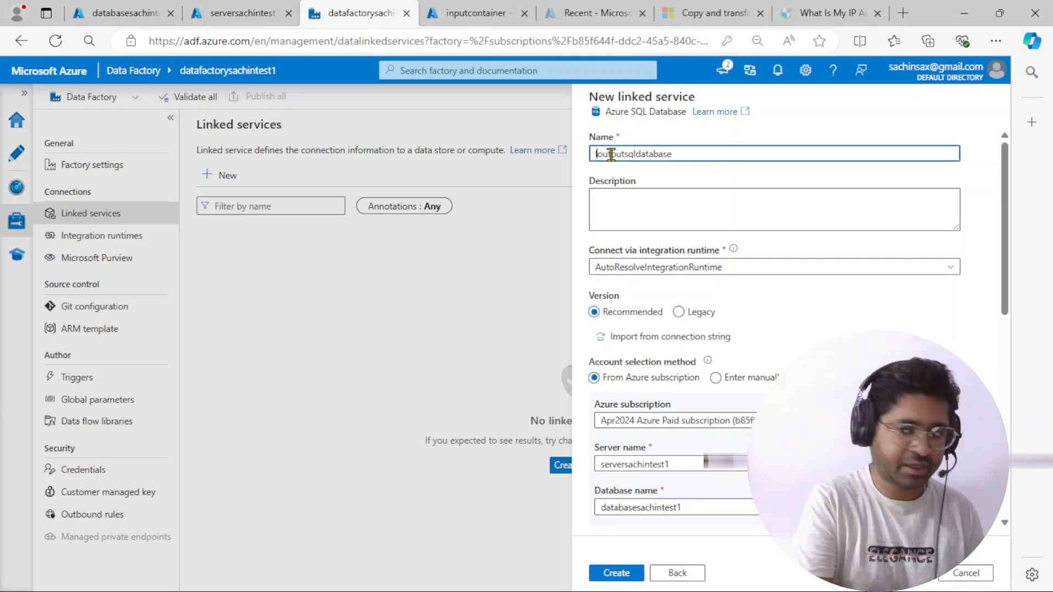
scroll(636, 329, down, 5)
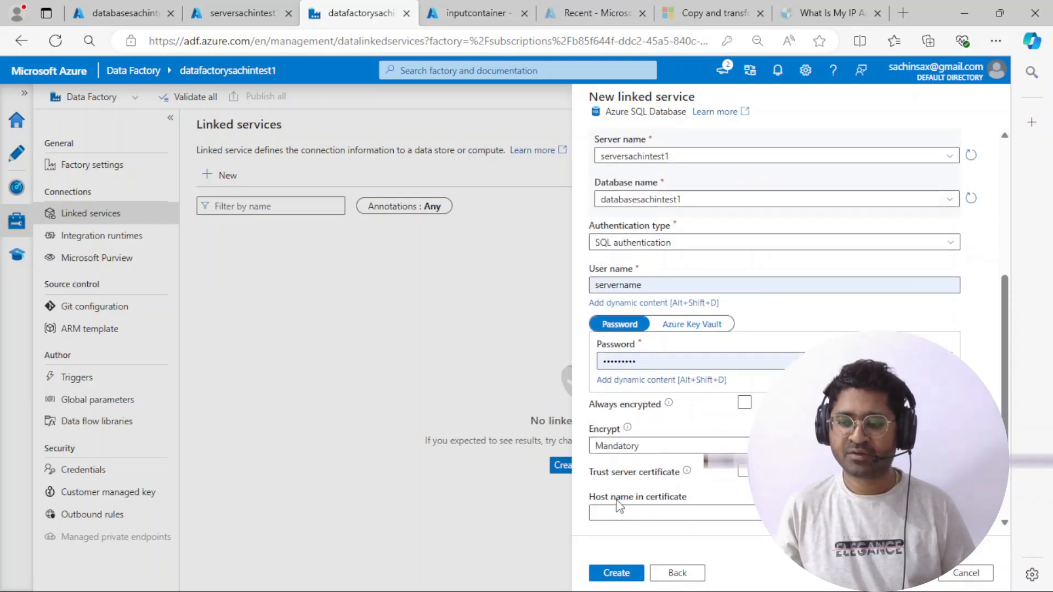
click(618, 574)
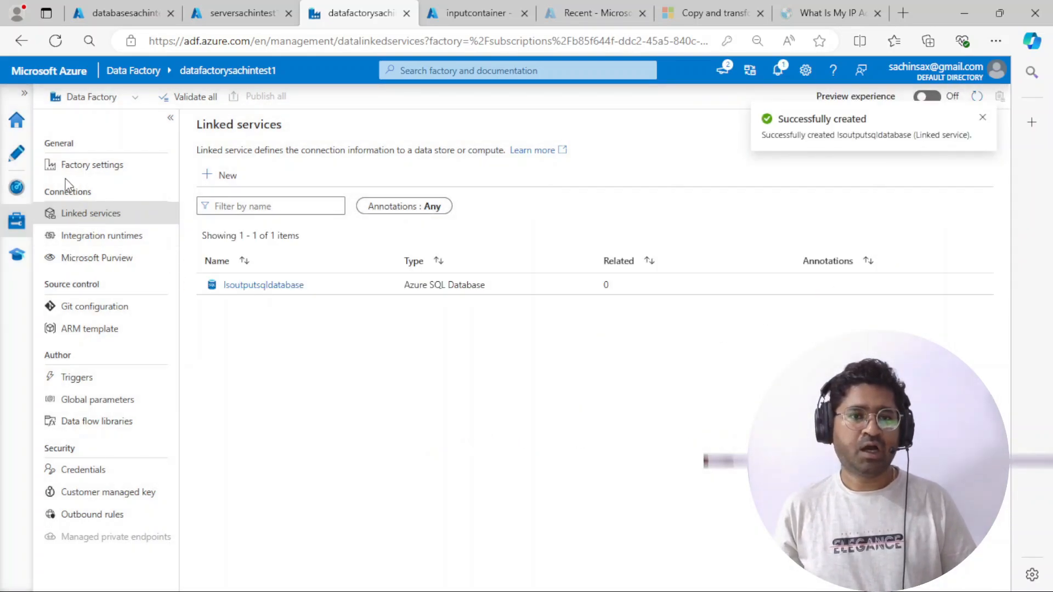
Step: Start a new Azure SQL Database dataset in the authoring area and assign it the lsoutputsqldatabase linked service
click(17, 153)
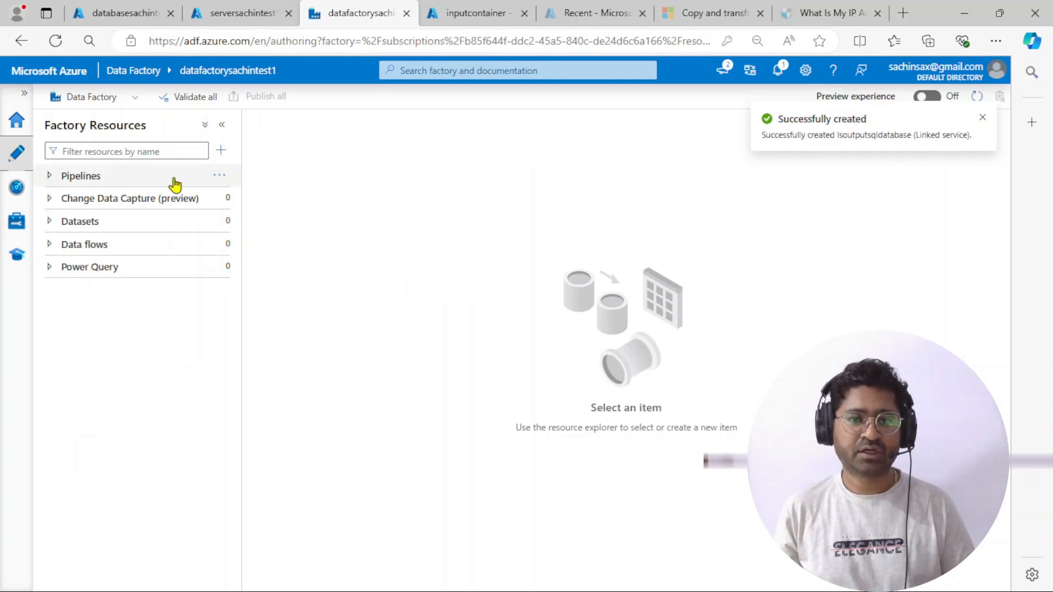
click(221, 220)
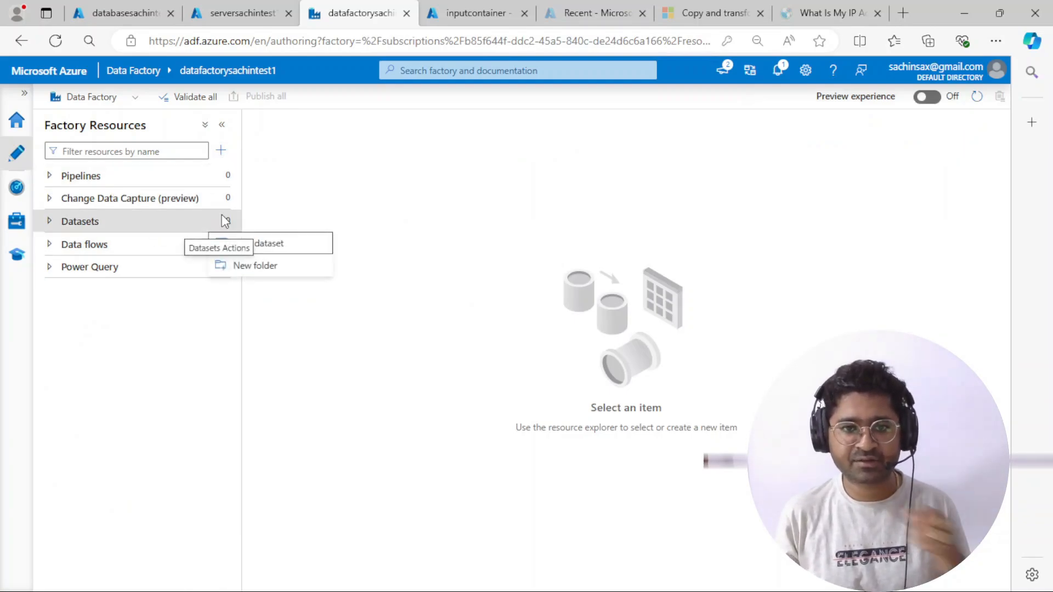
click(283, 244)
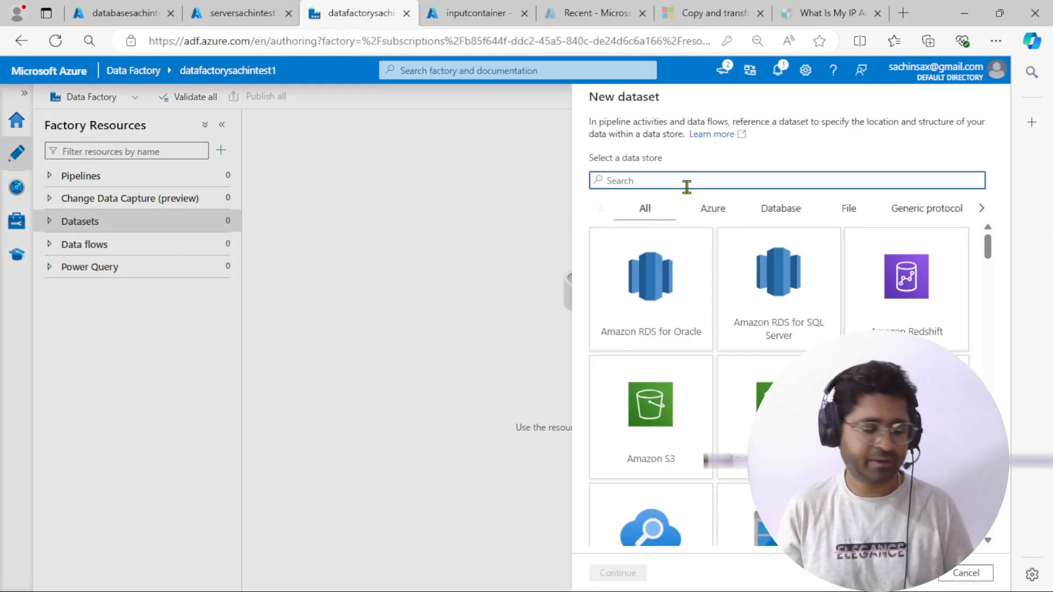
text(sql)
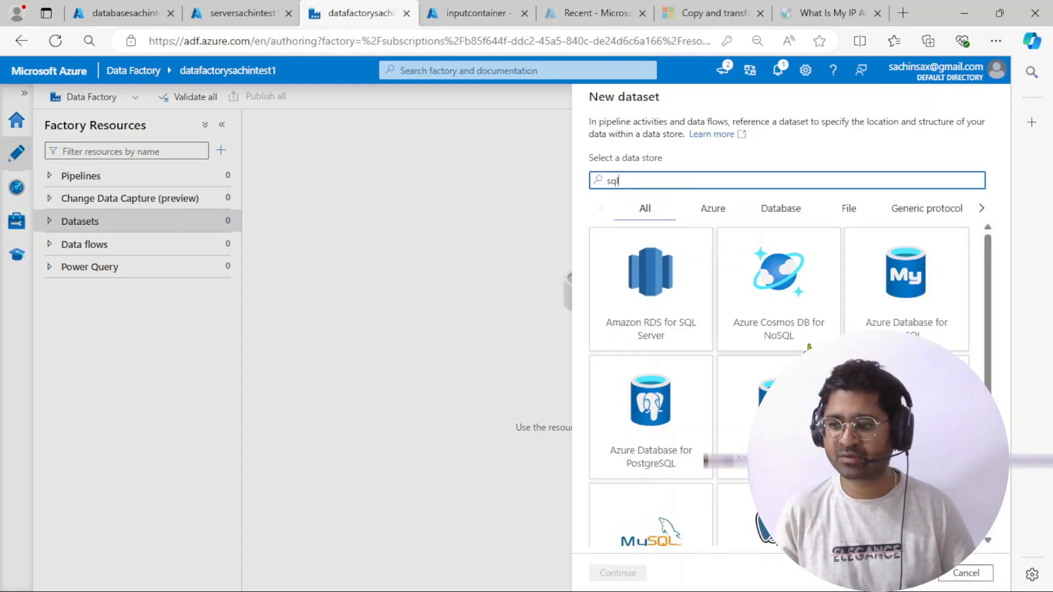
scroll(809, 346, down, 1)
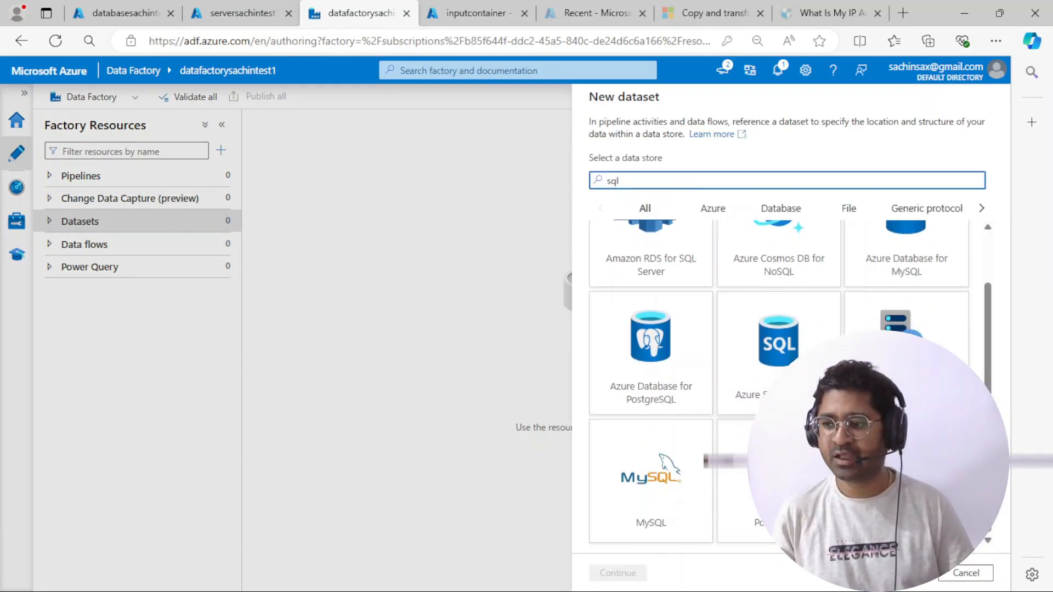
click(795, 357)
click(619, 574)
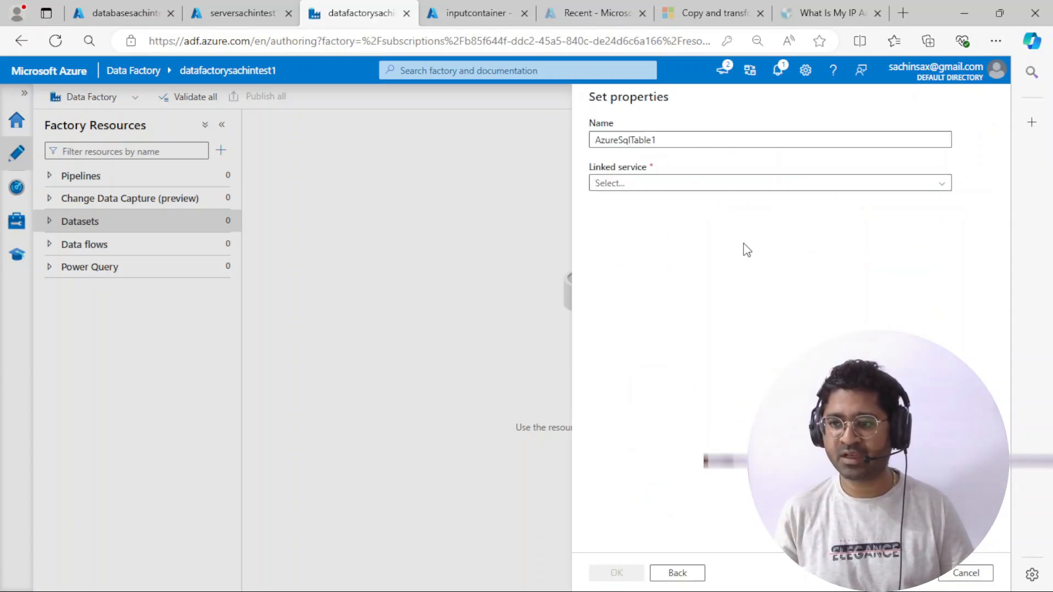
click(676, 186)
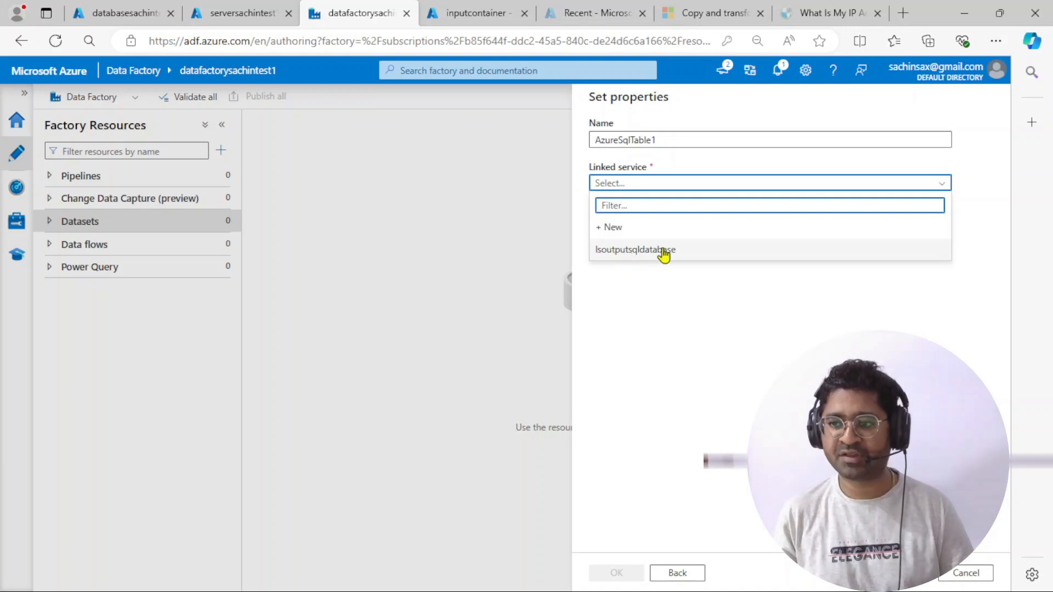
click(665, 252)
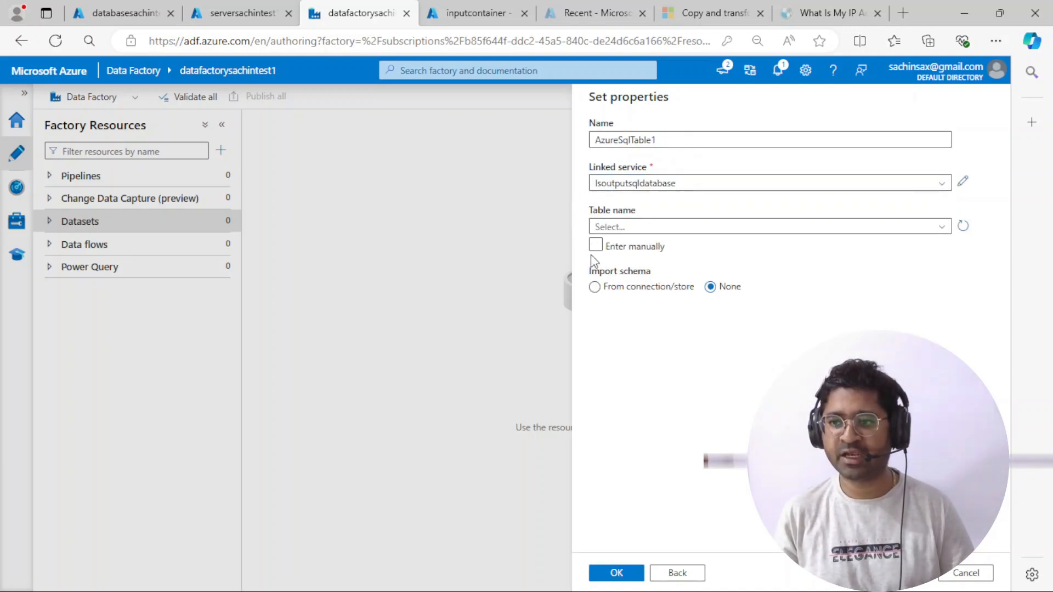
click(940, 229)
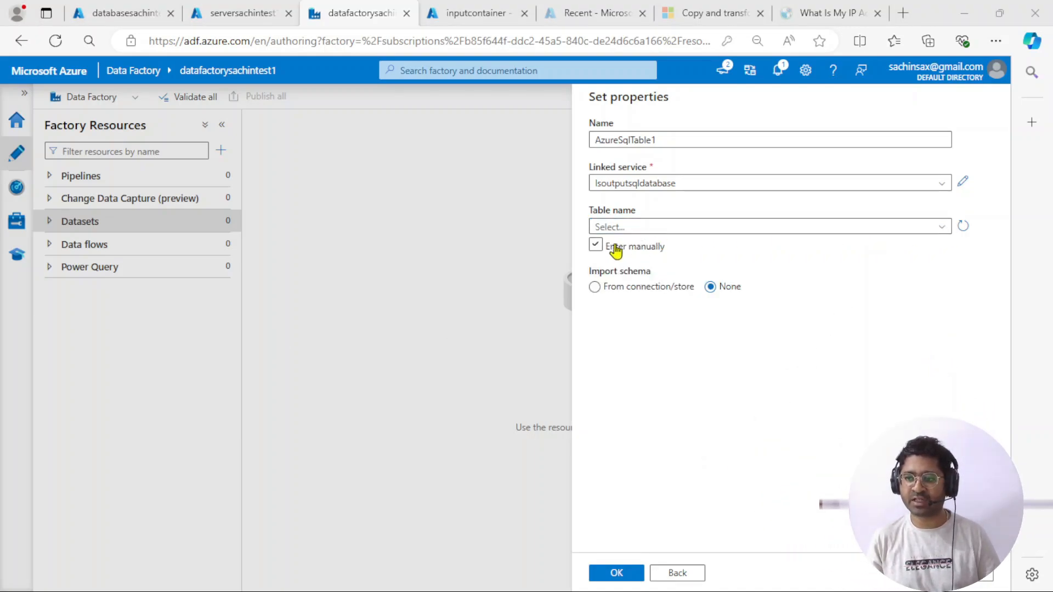
click(596, 247)
click(595, 247)
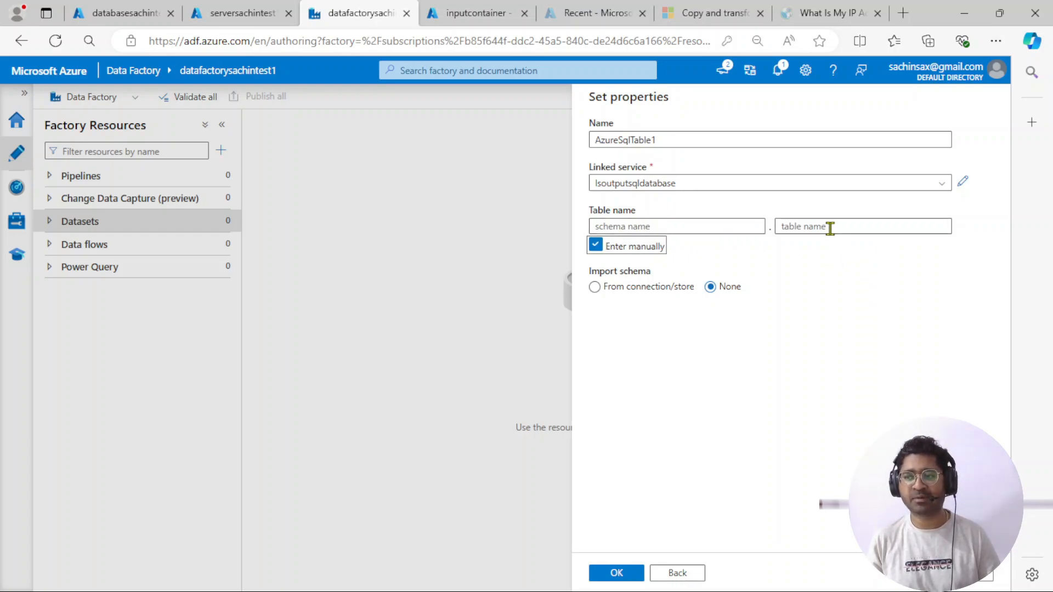
click(595, 247)
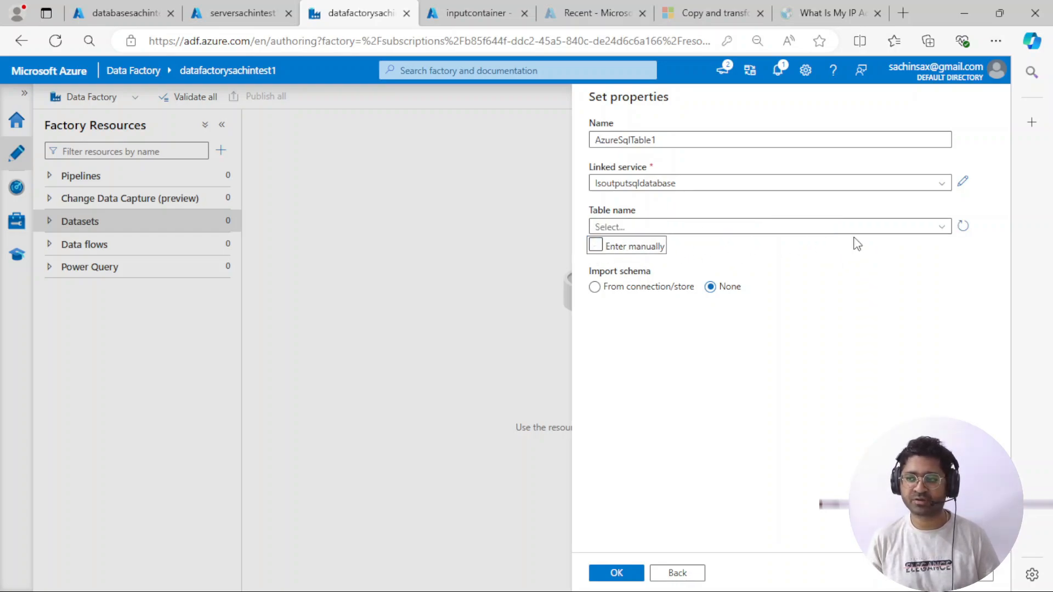
Step: Select the dbo.student table with schema import set to None, and create the SQL dataset
click(947, 227)
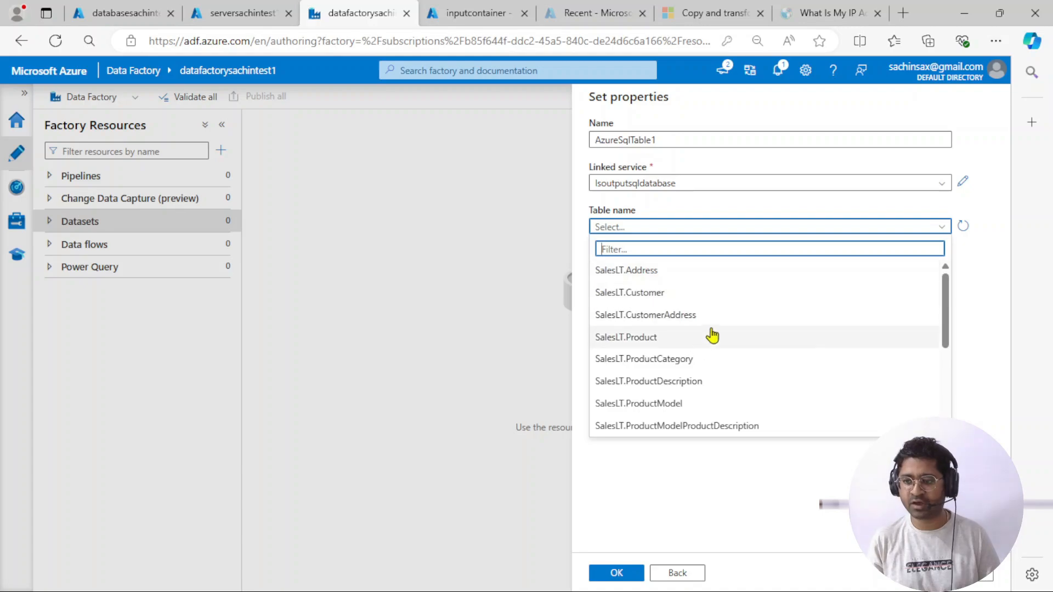
scroll(716, 326, down, 4)
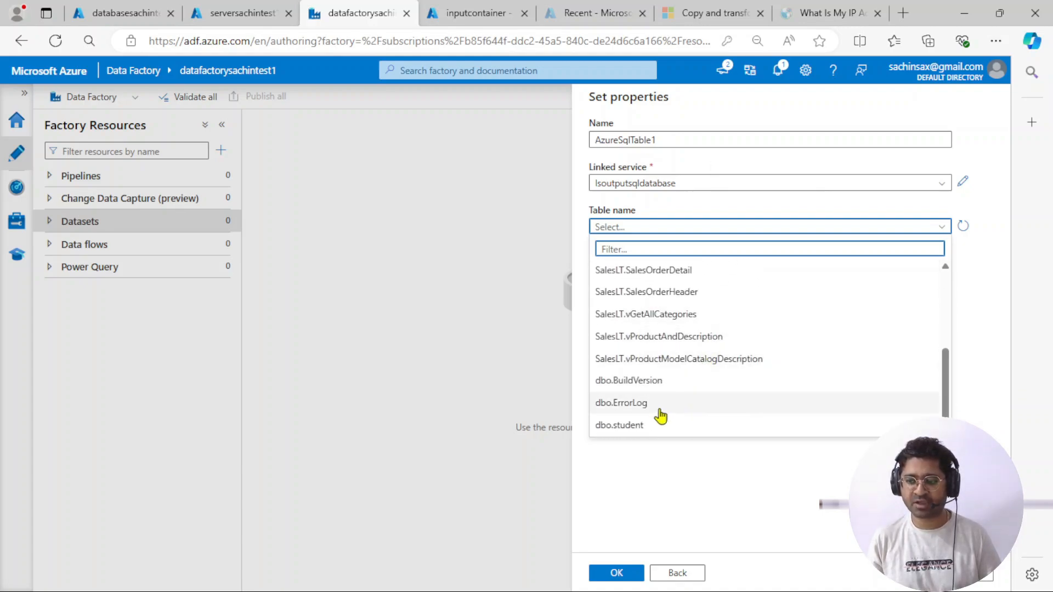
click(623, 427)
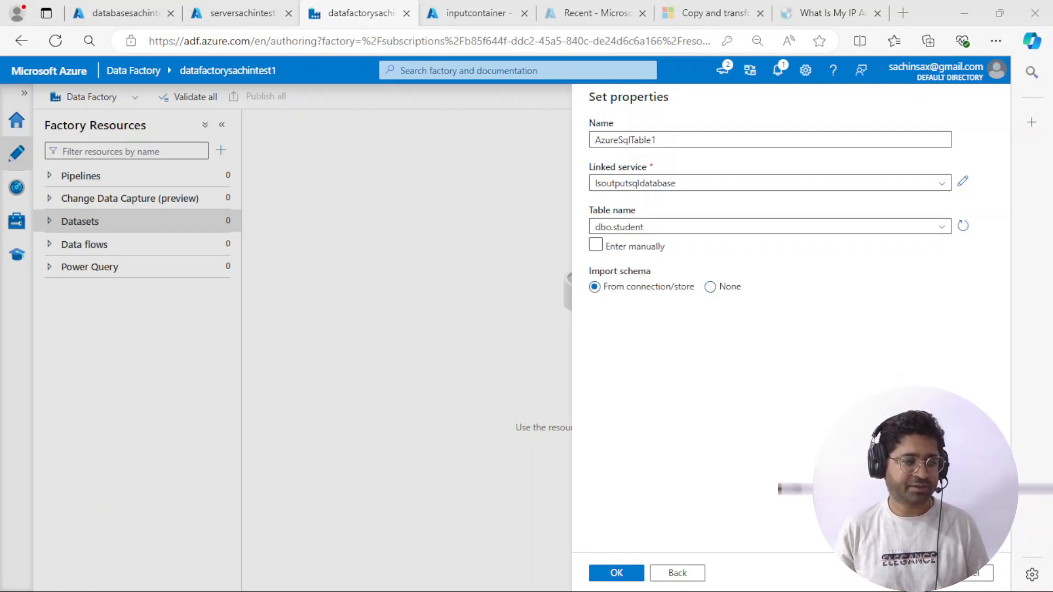
click(711, 287)
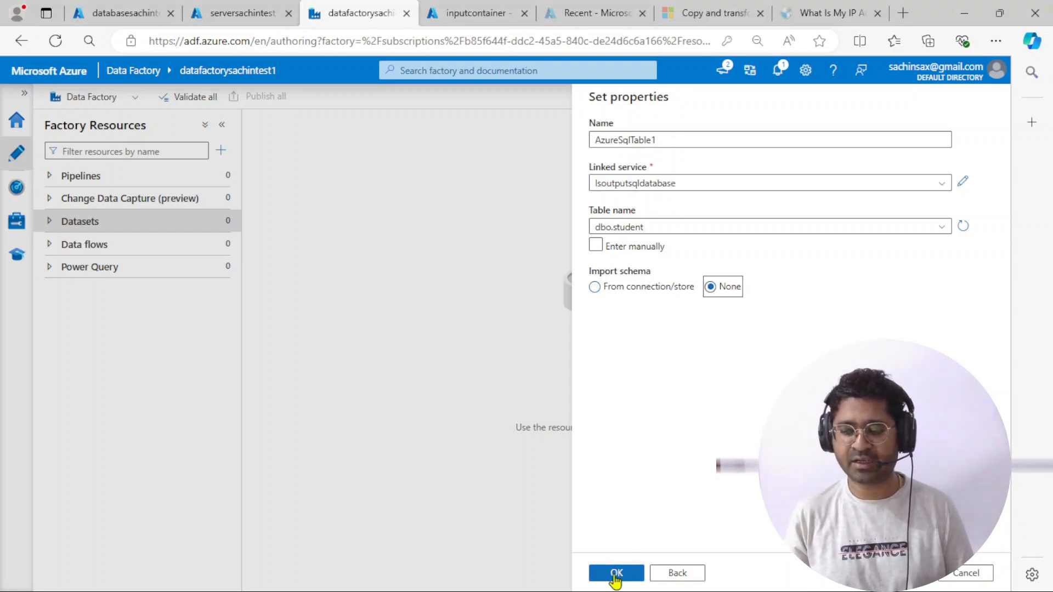
click(616, 574)
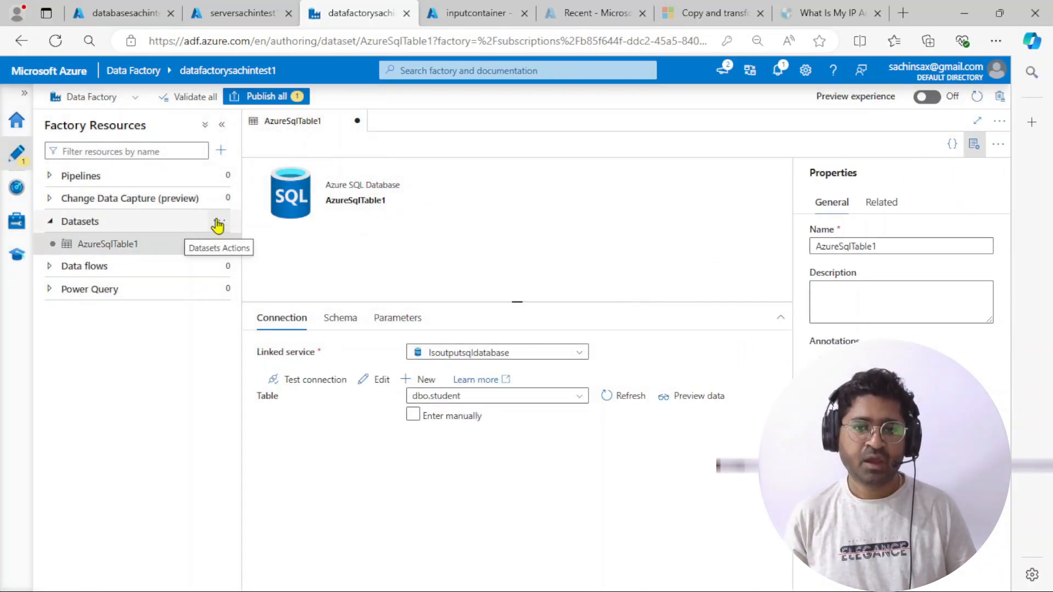
Step: Start another new dataset that uses Azure Data Lake Storage Gen2 with the DelimitedText format
click(219, 223)
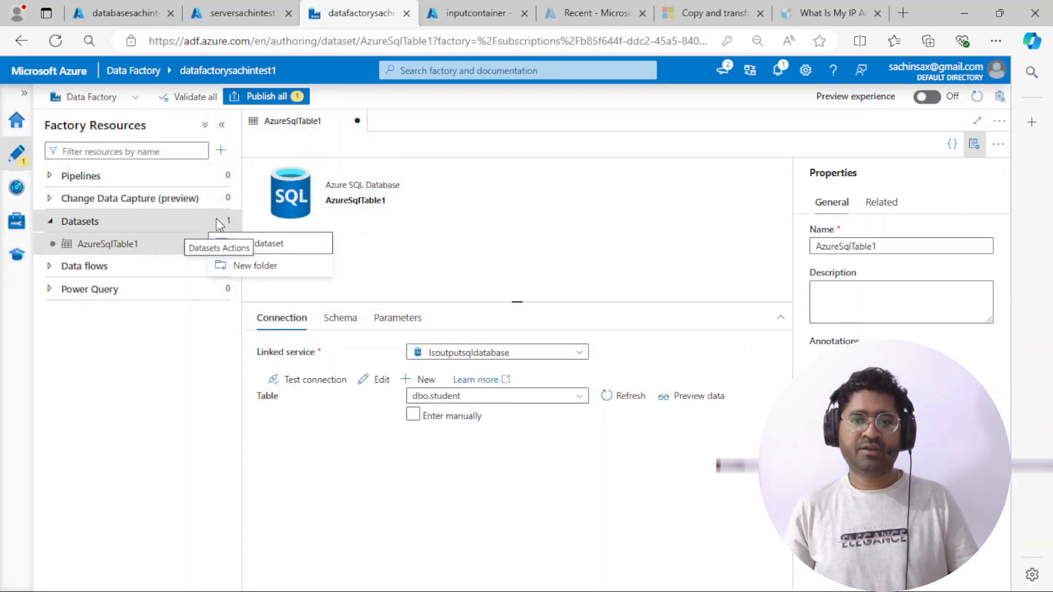
click(269, 247)
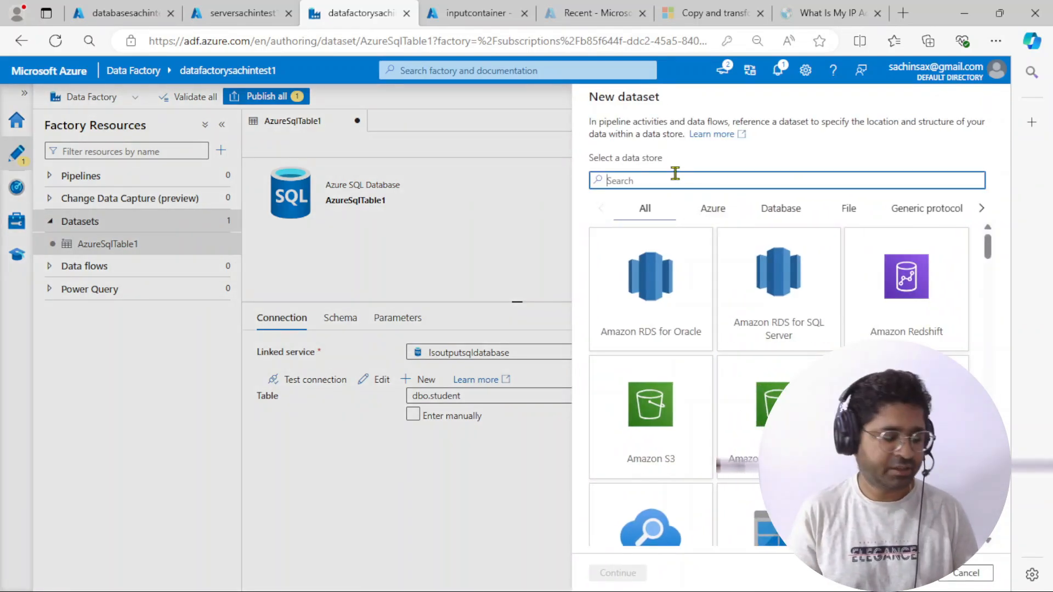
text(ad)
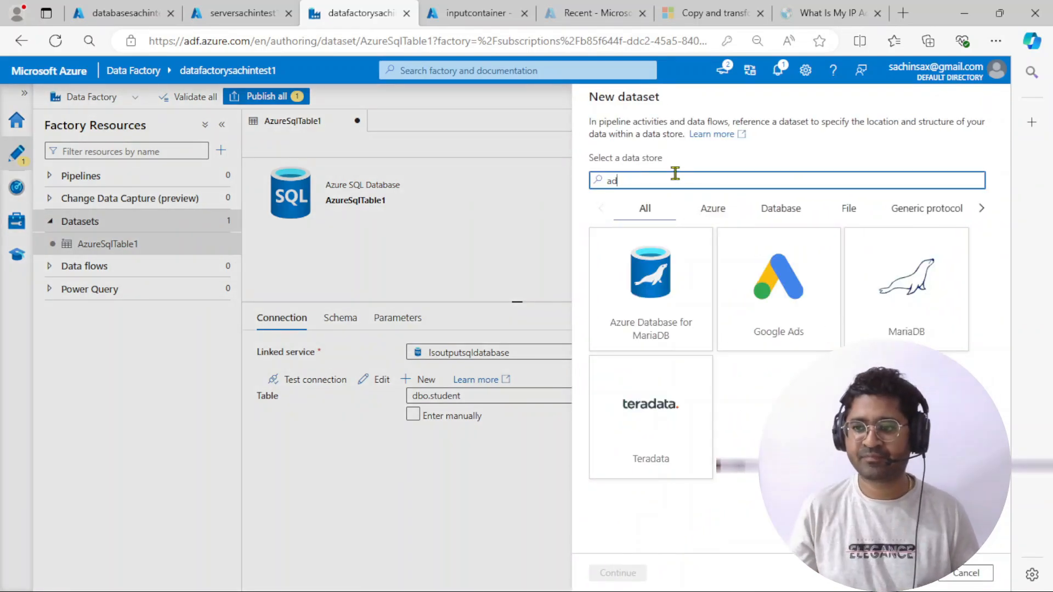
key(BackSpace)
key(BackSpace)
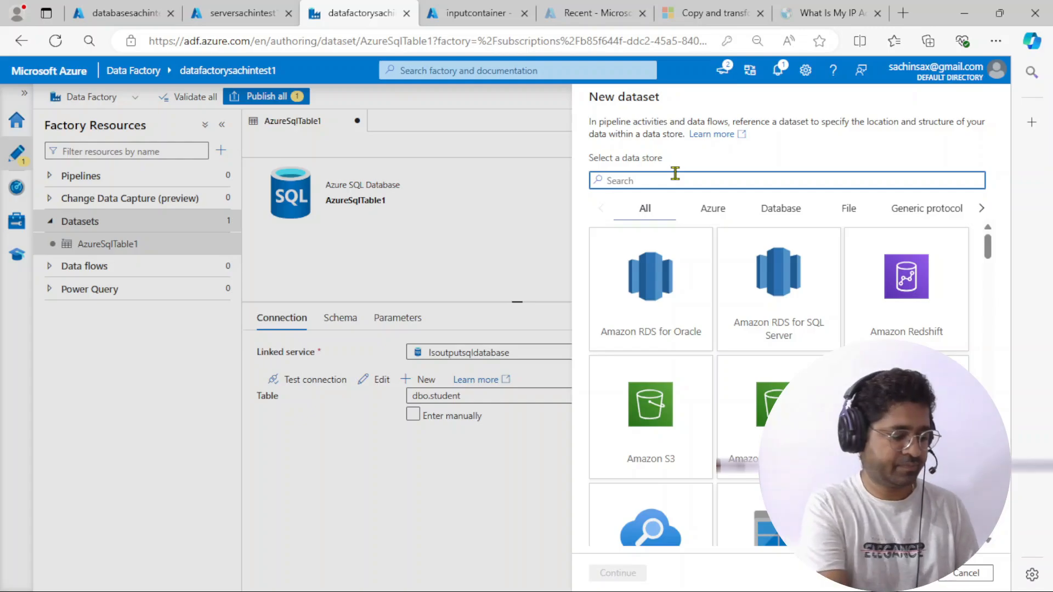
text(lake)
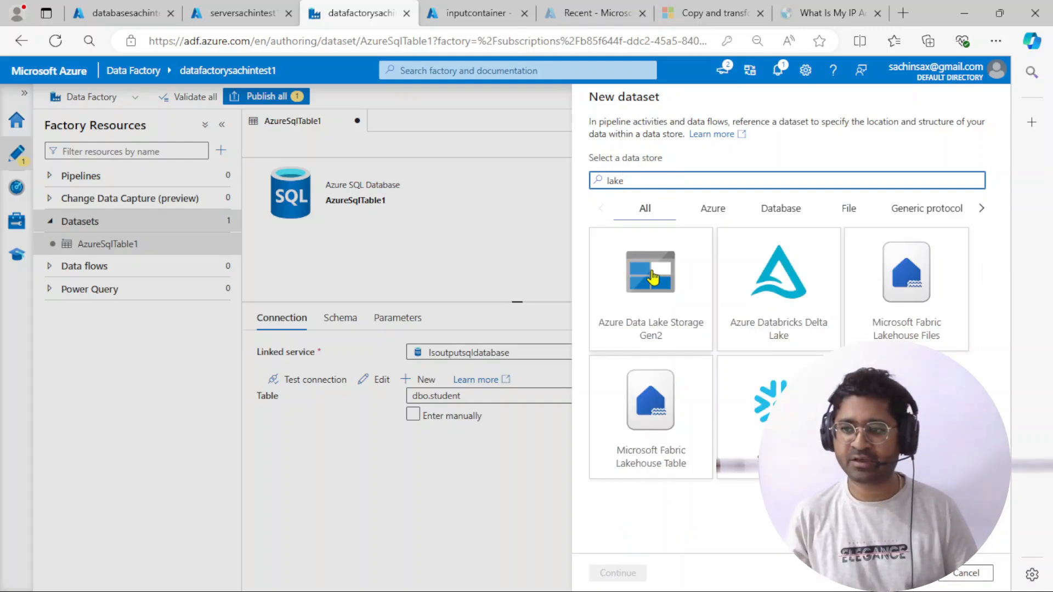
click(647, 292)
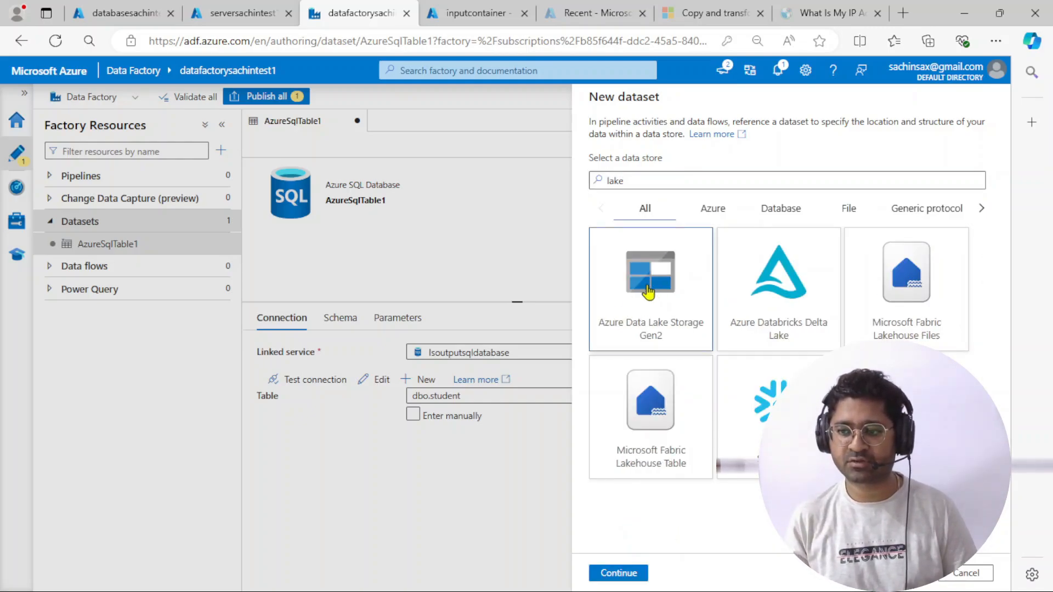
click(618, 572)
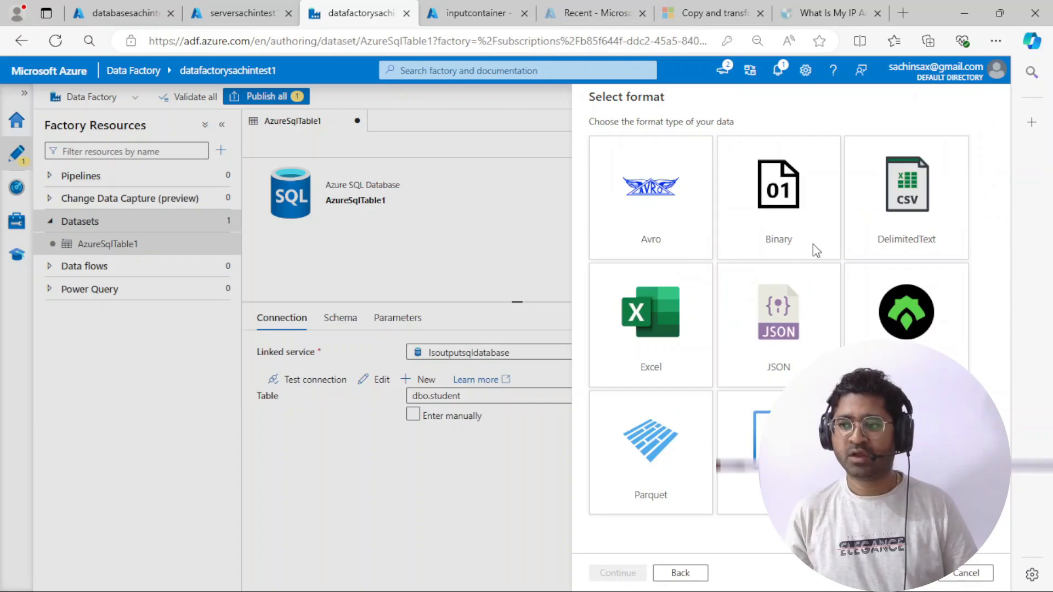
click(895, 215)
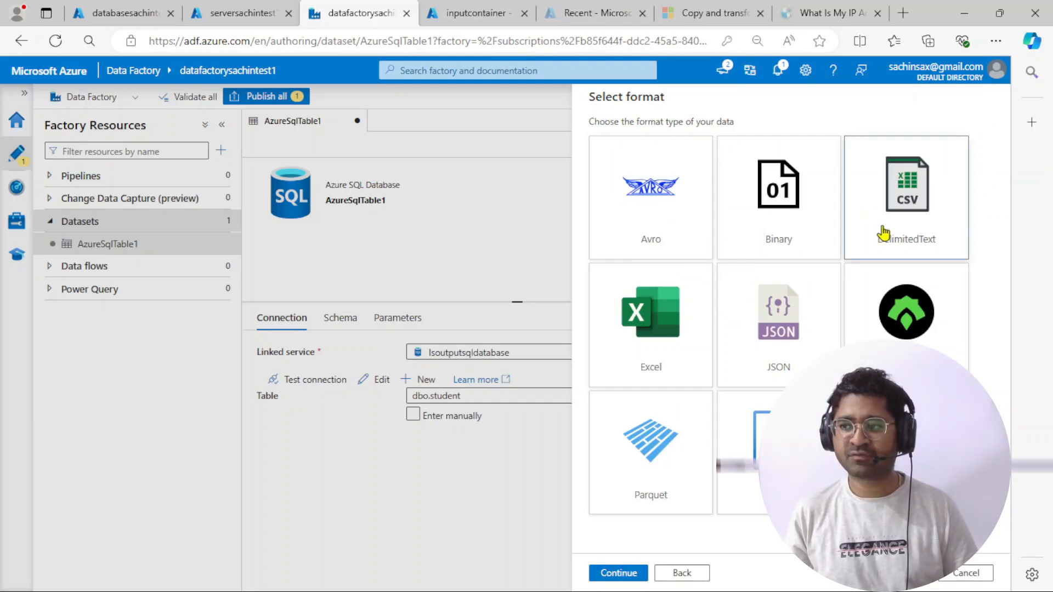
click(634, 575)
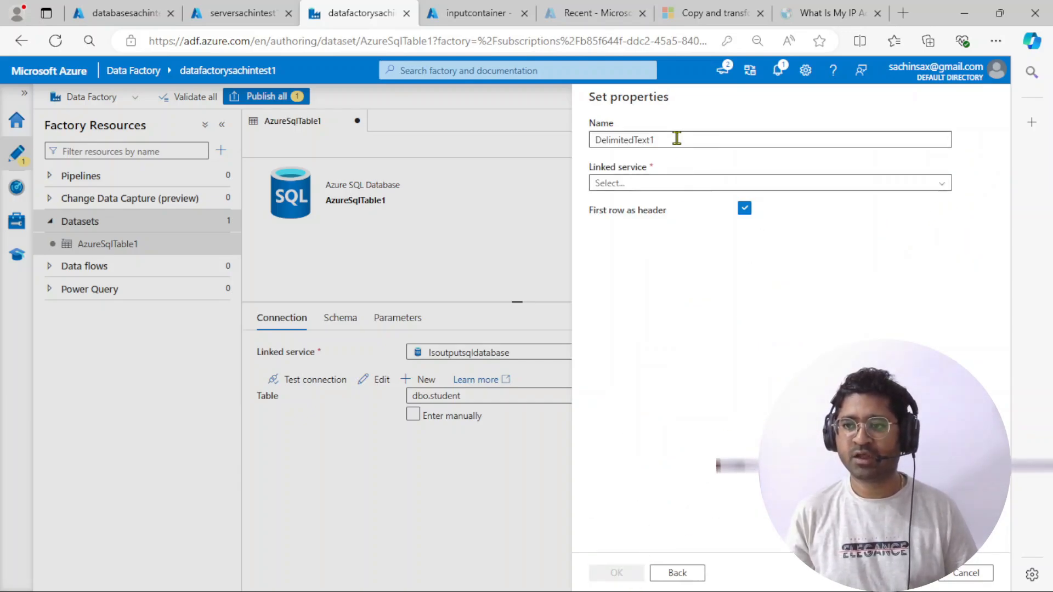
Step: Name the delimited text dataset ls_adls and start a new linked service for it
drag(677, 139, 578, 141)
text(adls)
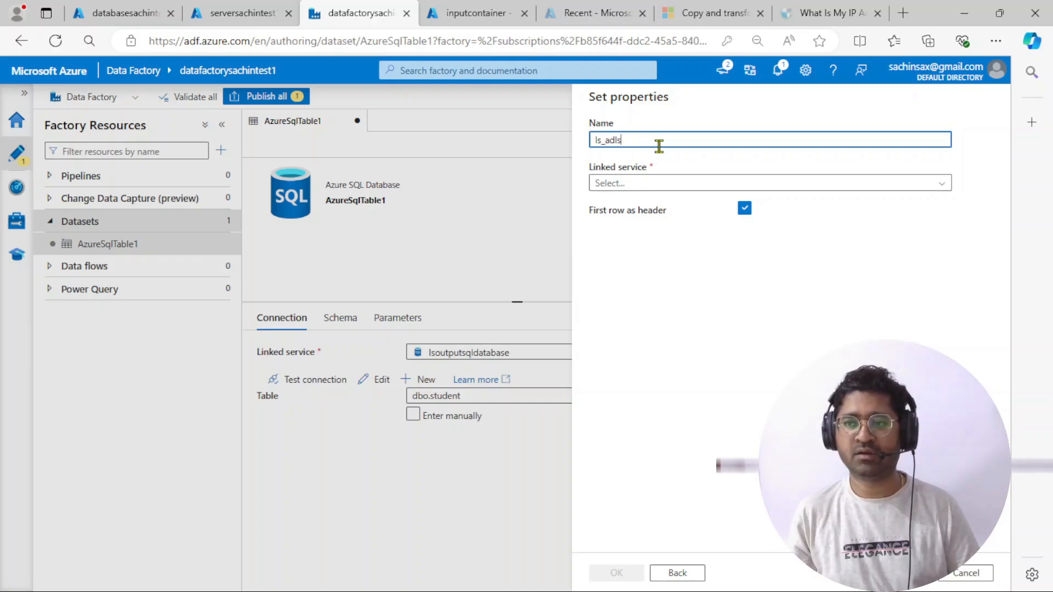
click(661, 183)
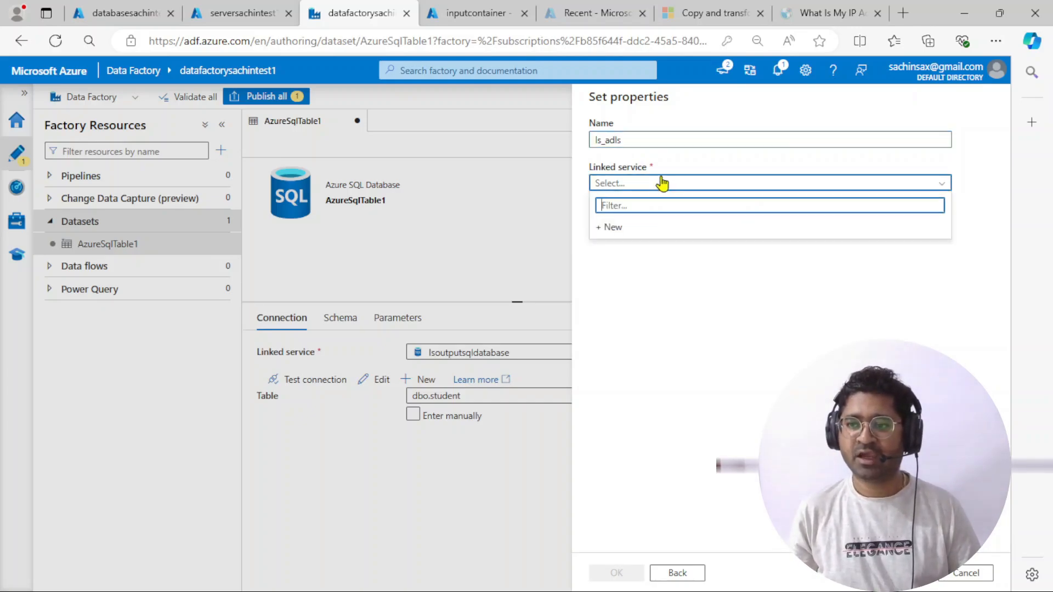
click(615, 227)
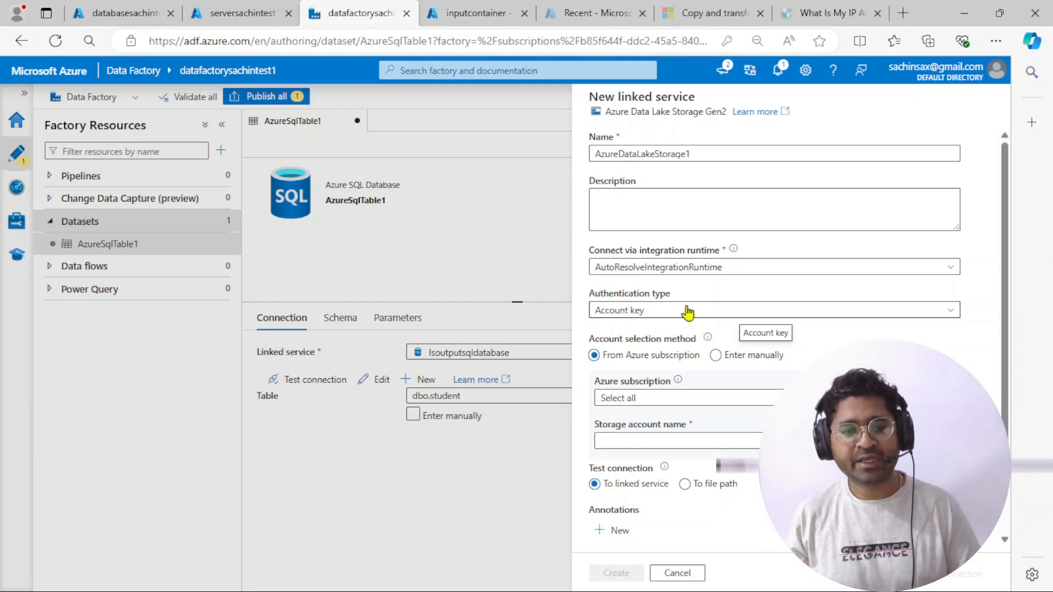
Step: Name the new Data Lake Storage Gen2 linked service dataset_qdlsgen2 and choose Account key authentication
drag(705, 153, 564, 156)
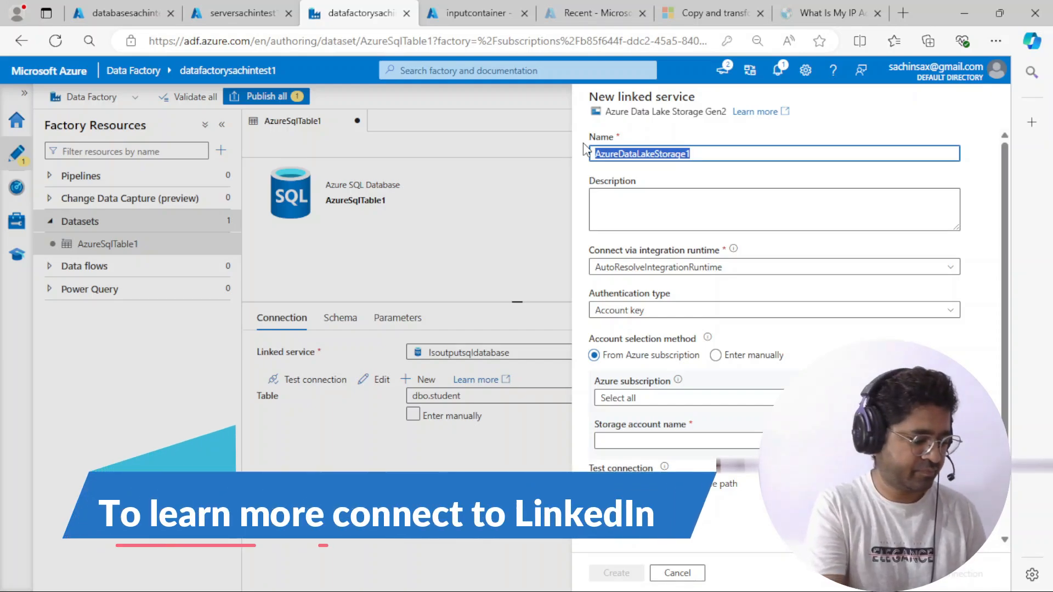
text(dataset_)
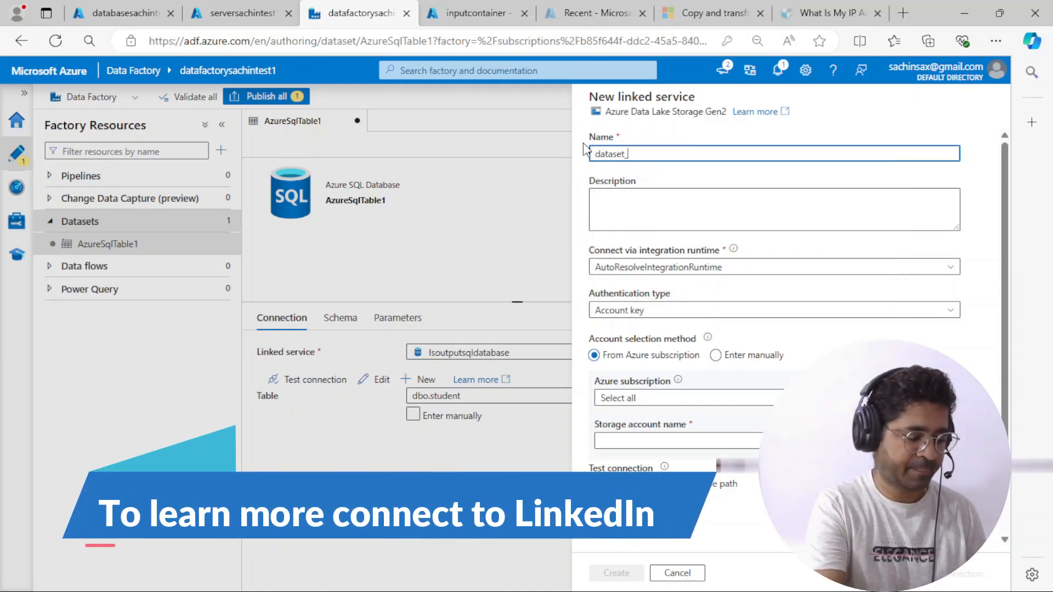
text(qdlsg)
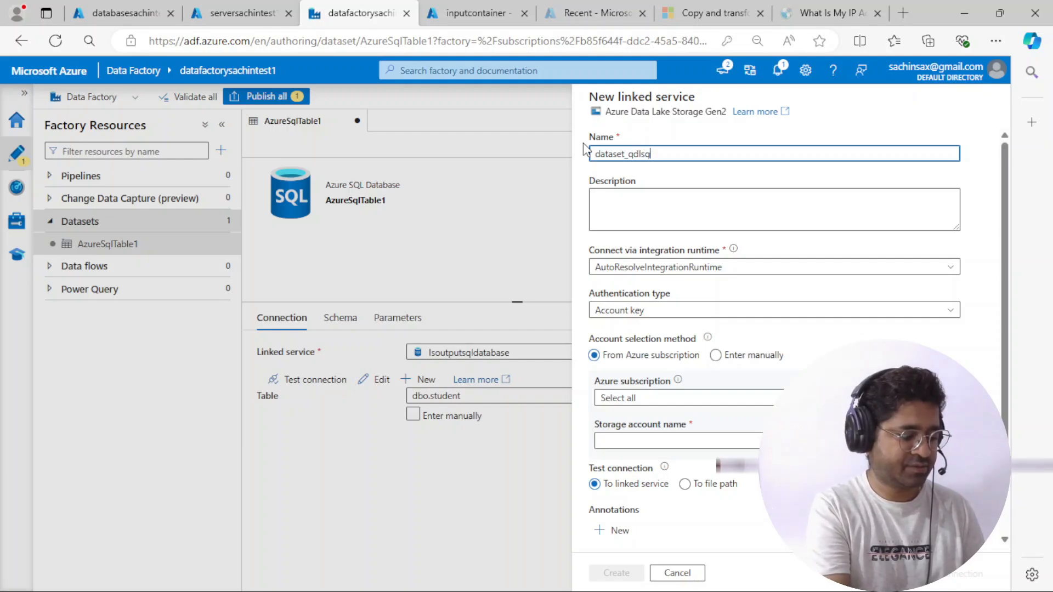
text(en2)
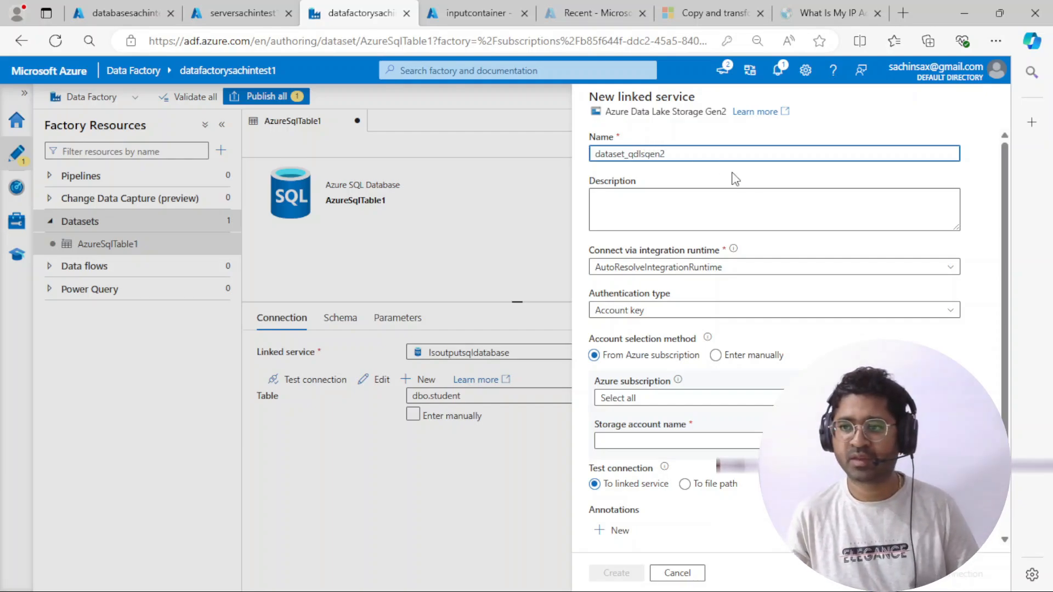
click(700, 311)
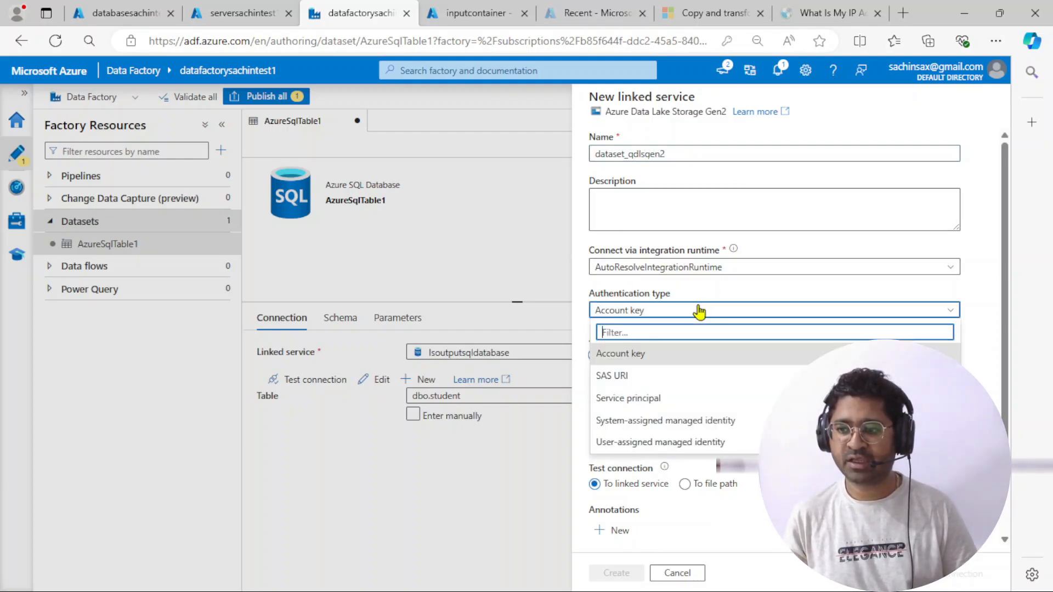
click(613, 353)
Step: Select the Apr2024 Azure Paid subscription and the storagesachintest2 storage account for the linked service, and test the connection
scroll(611, 311, down, 2)
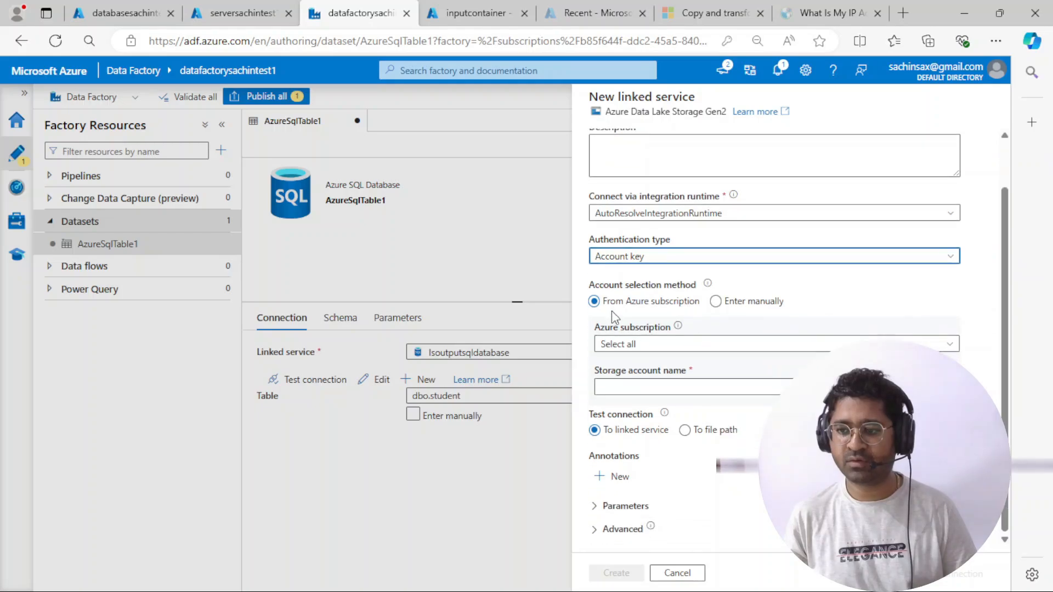
click(682, 344)
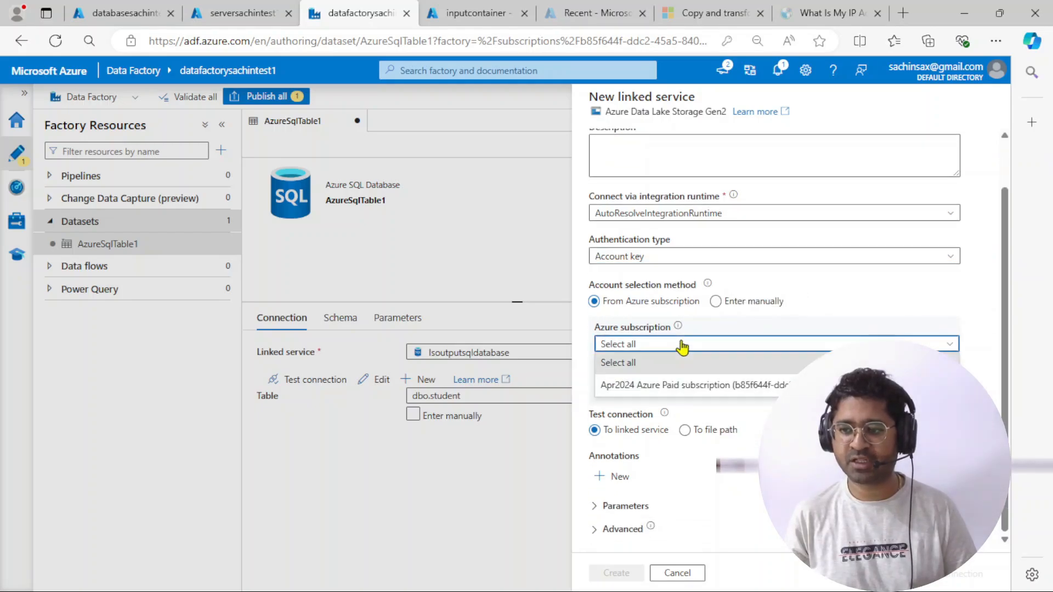
click(657, 387)
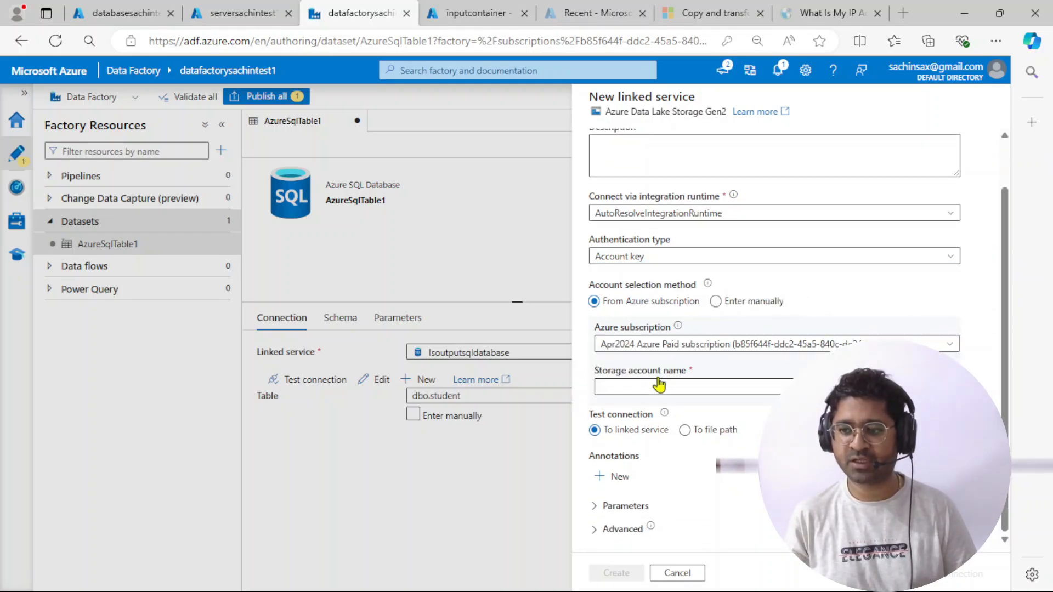
click(704, 390)
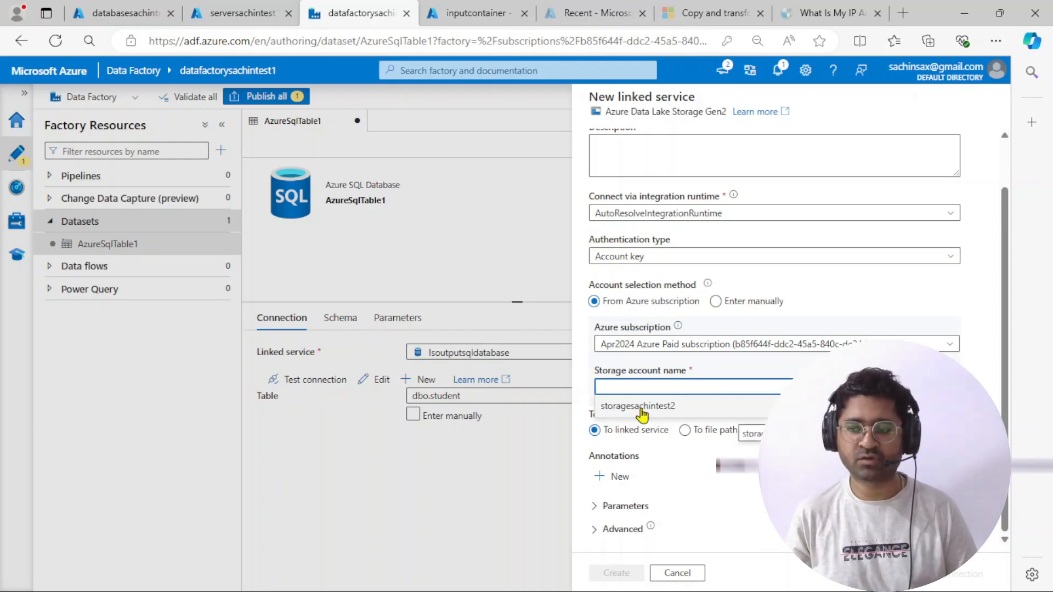
click(640, 407)
click(686, 431)
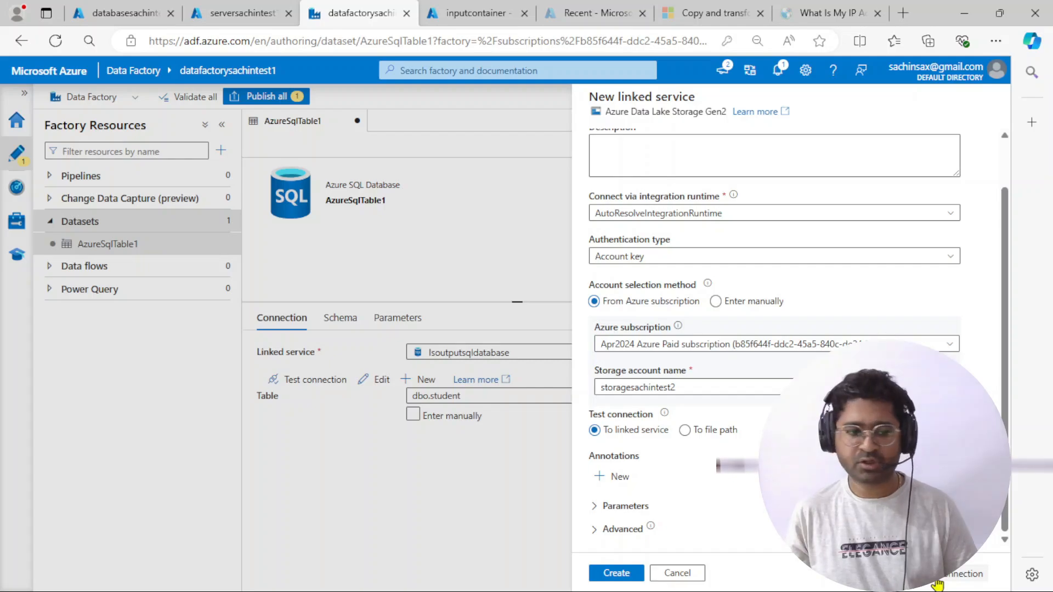
click(967, 574)
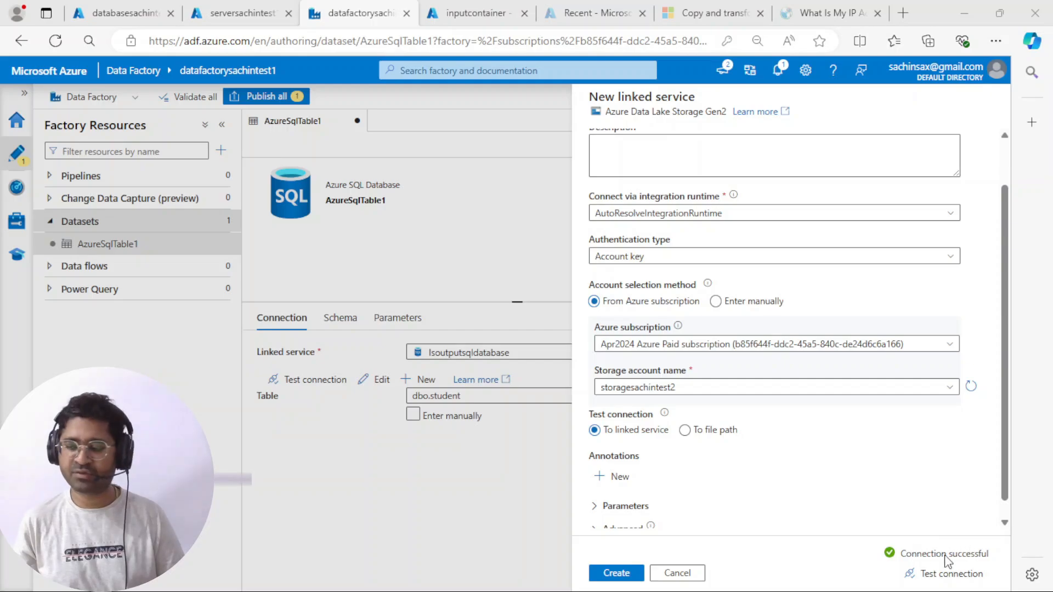
Step: Check the SQL server, database and inputcontainer pages in the Azure portal, return to Data Factory and create the linked service
click(255, 17)
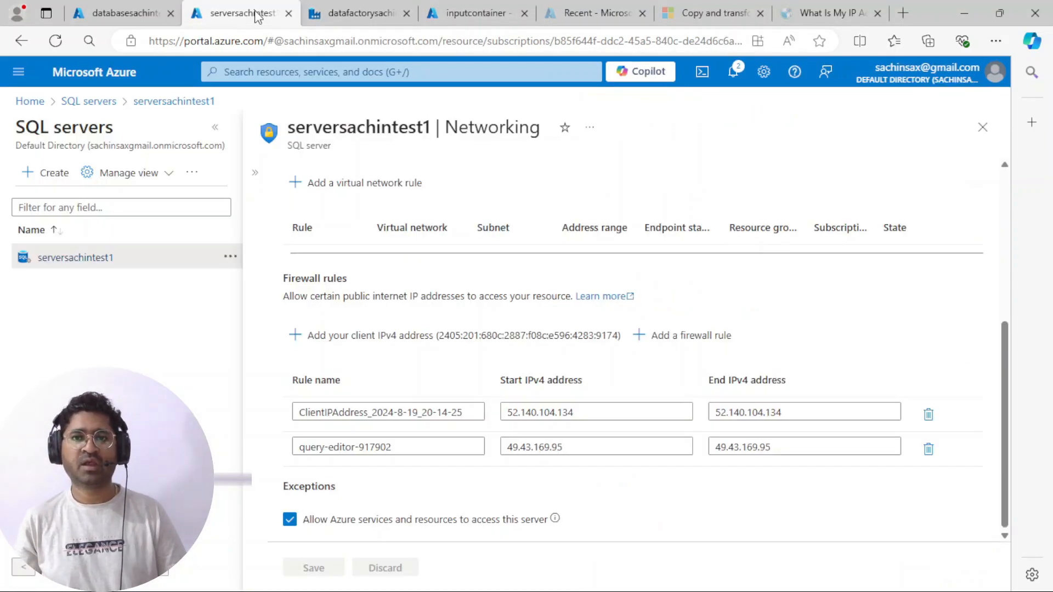
click(131, 16)
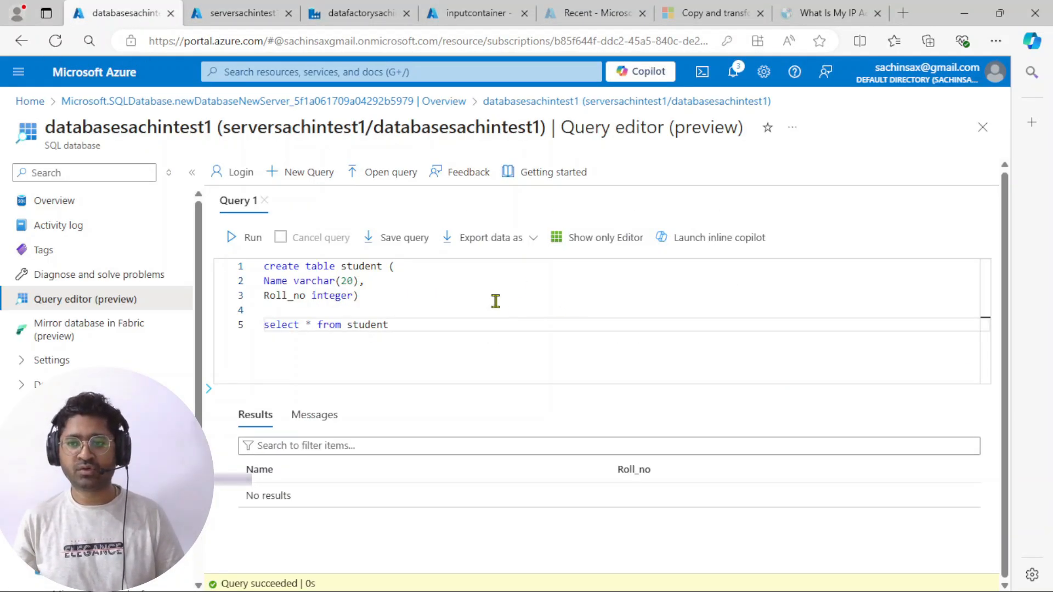
click(243, 12)
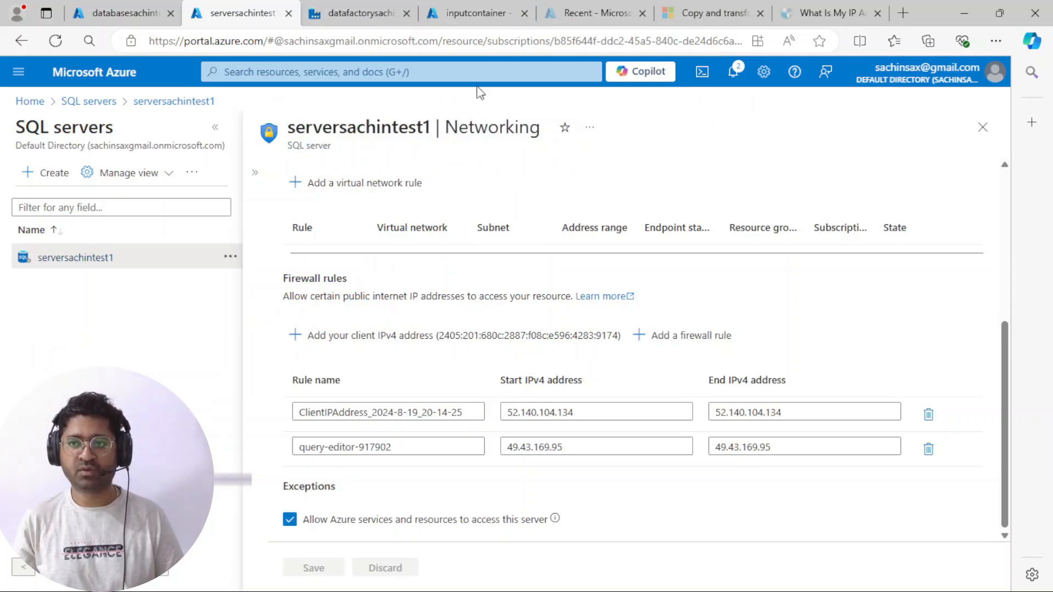
click(475, 14)
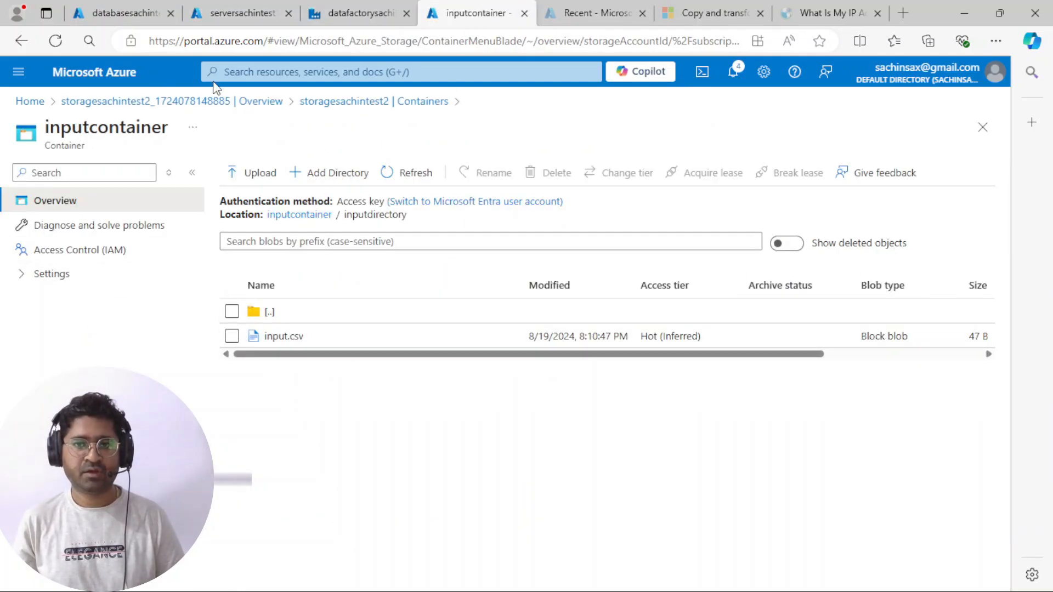
click(340, 14)
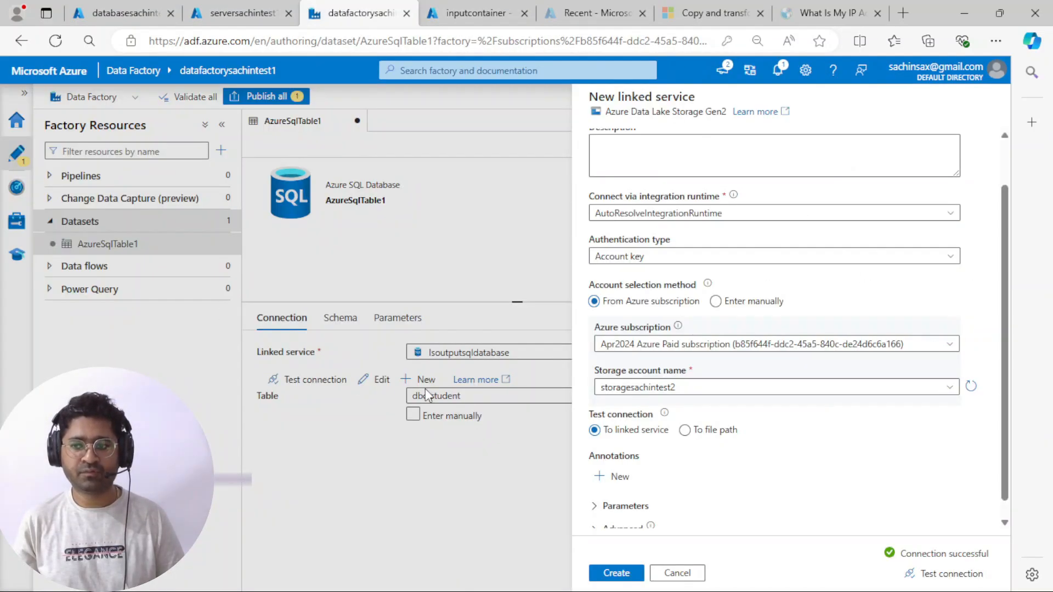
click(627, 575)
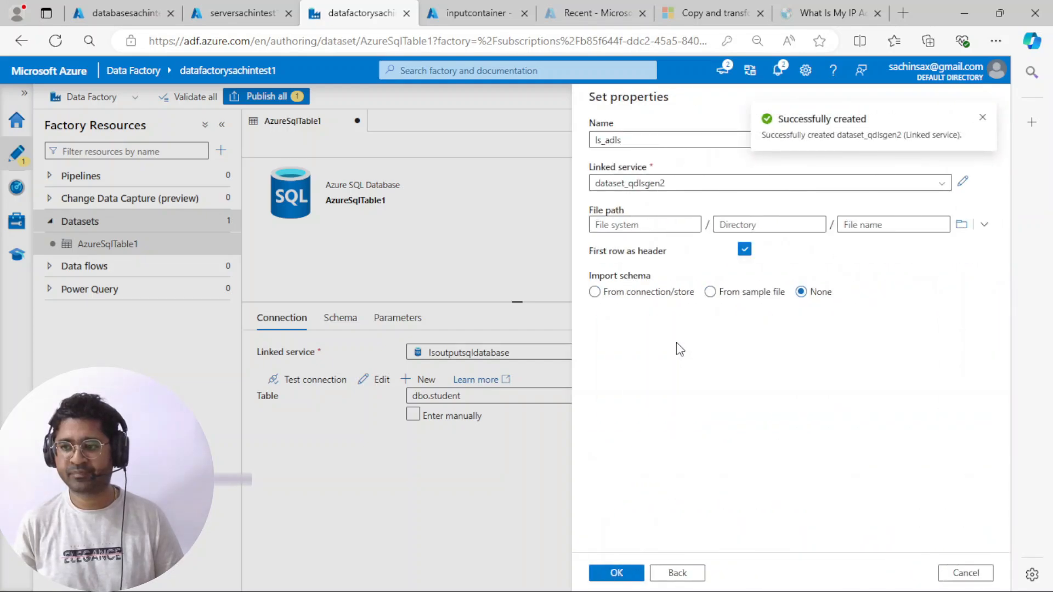
Step: Browse to inputcontainer/inputdirectory/input.csv as the file path of the ls_adls dataset, and create the dataset
click(961, 225)
click(636, 173)
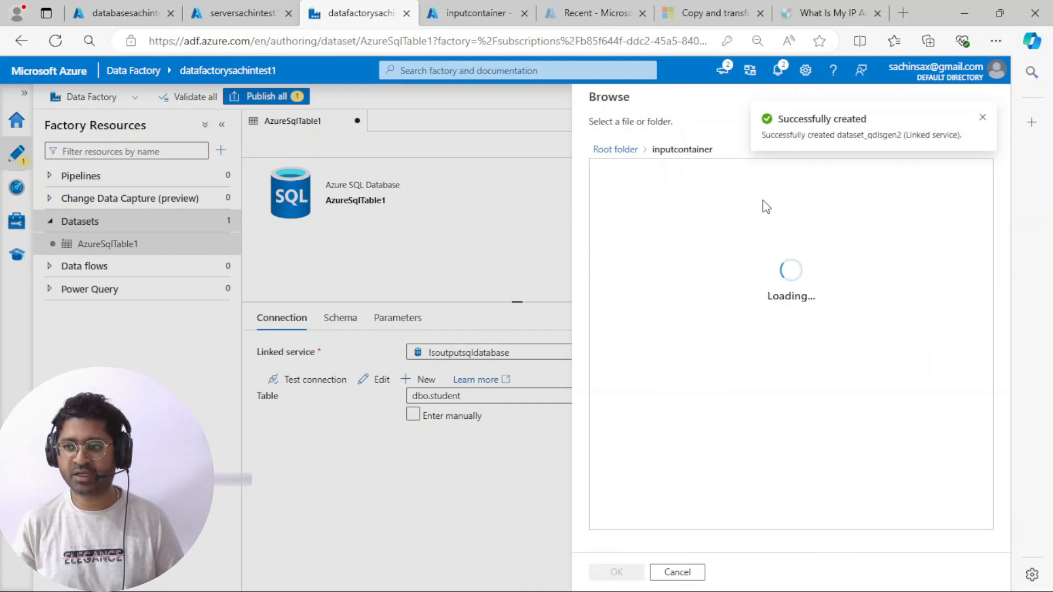
click(635, 173)
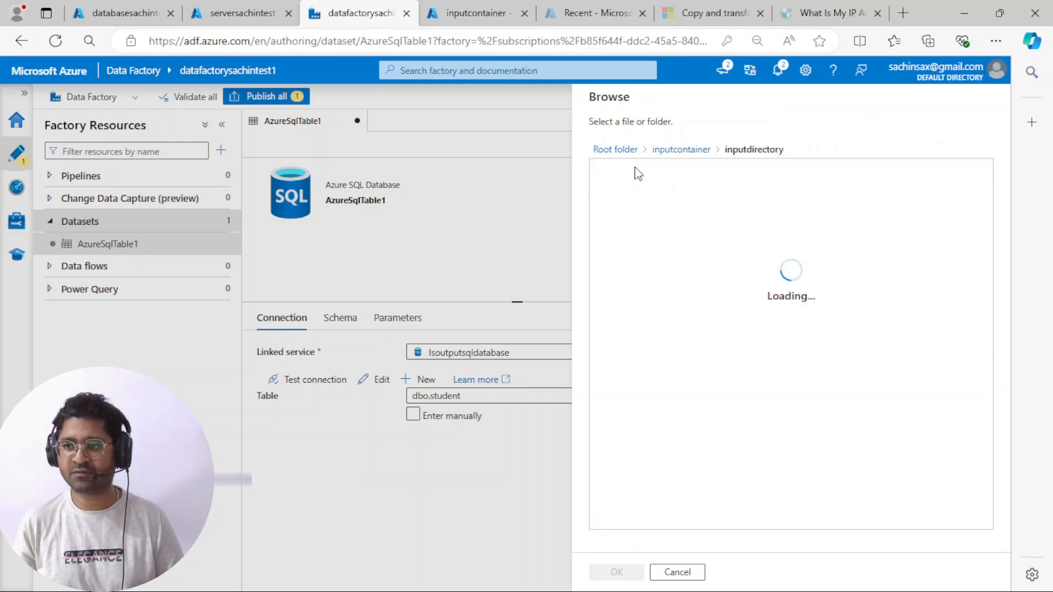
click(623, 172)
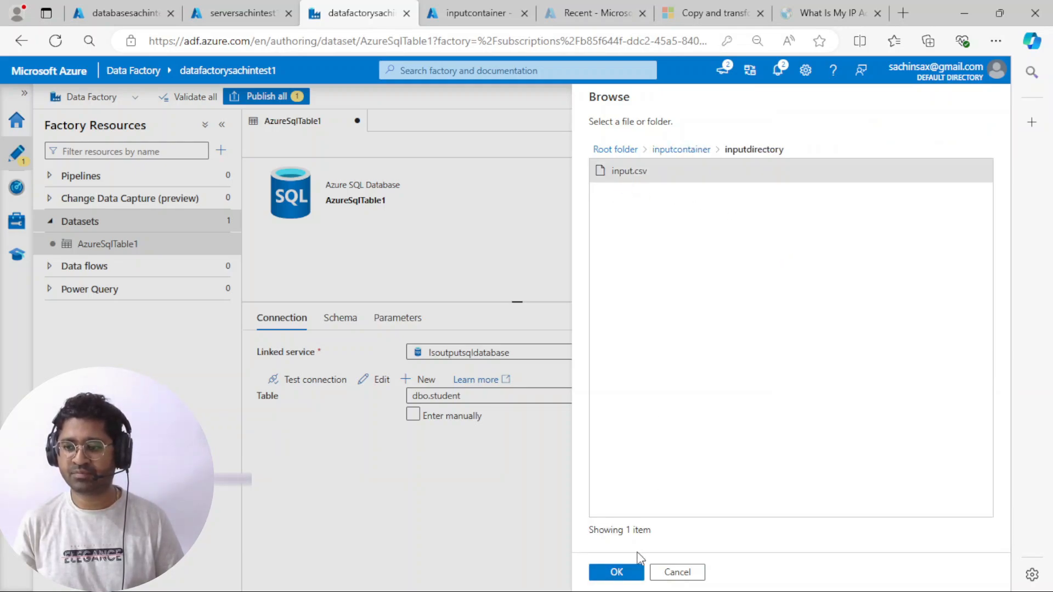
click(616, 572)
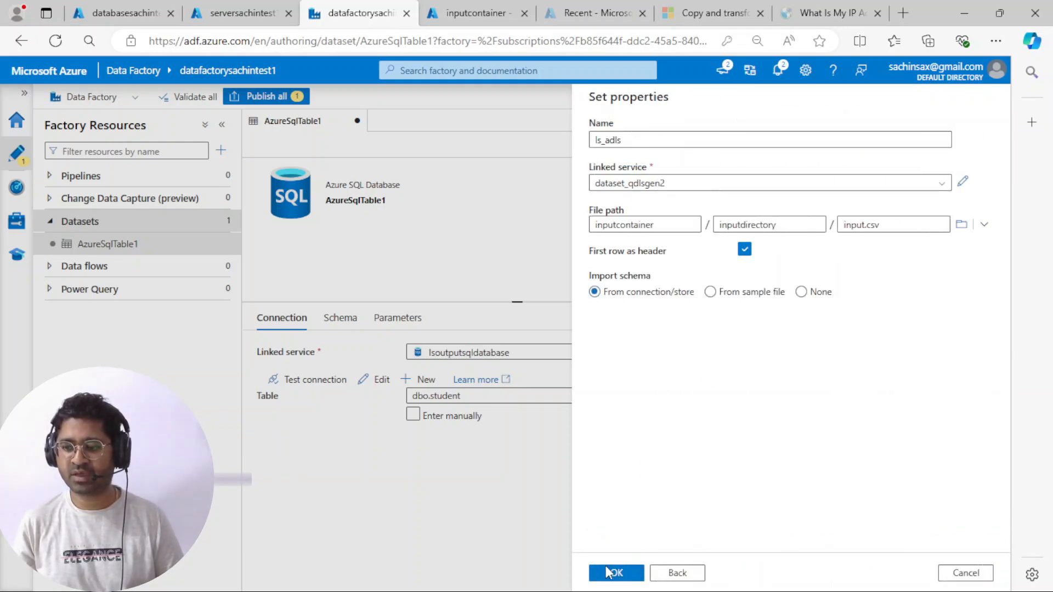
click(609, 574)
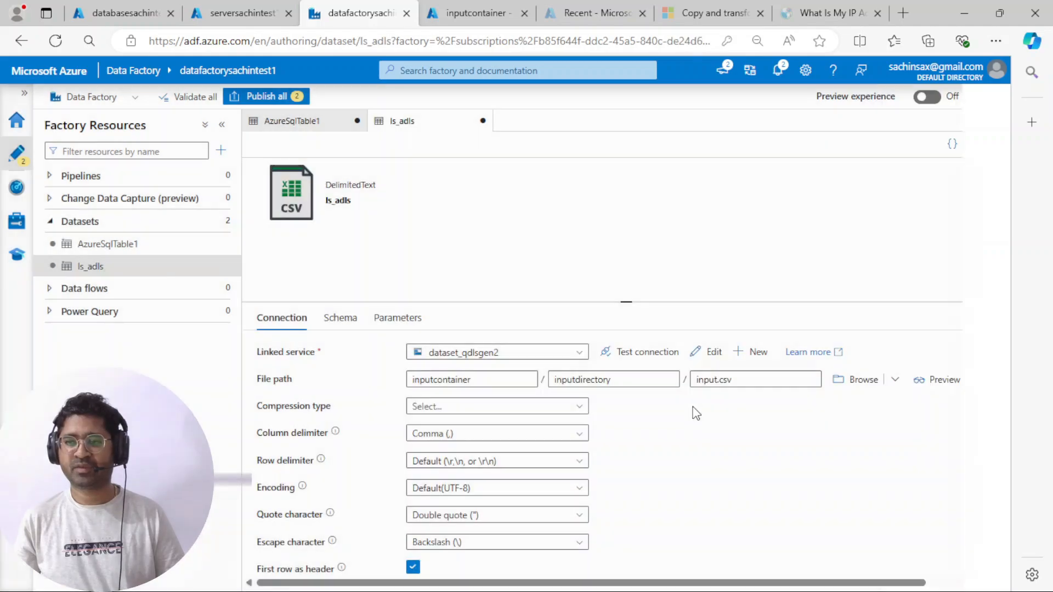
Step: Open the lsoutputsqldatabase linked service from the factory's linked services list and test its connection
click(275, 122)
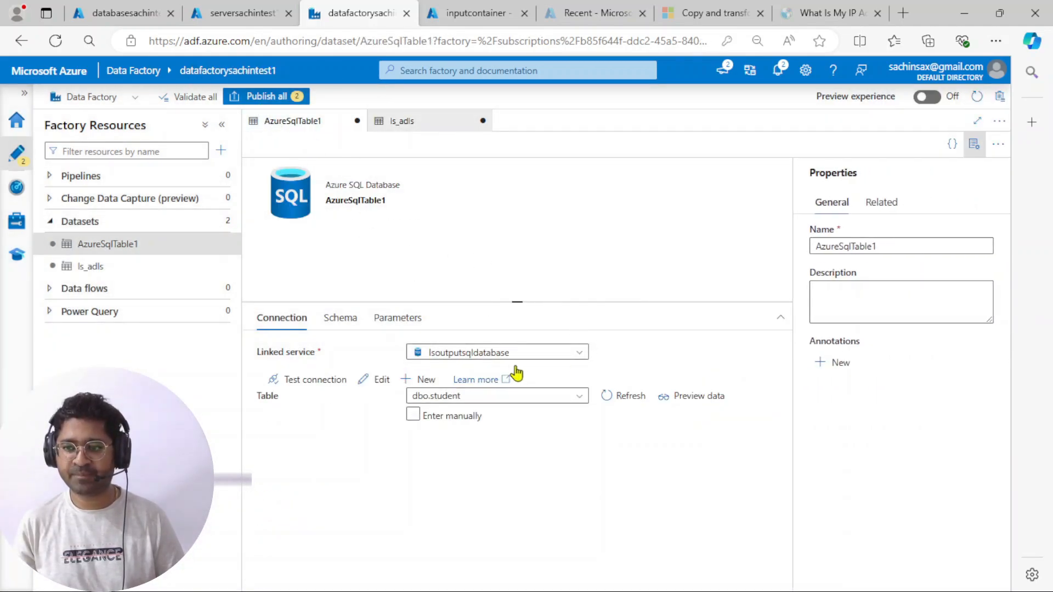
click(16, 191)
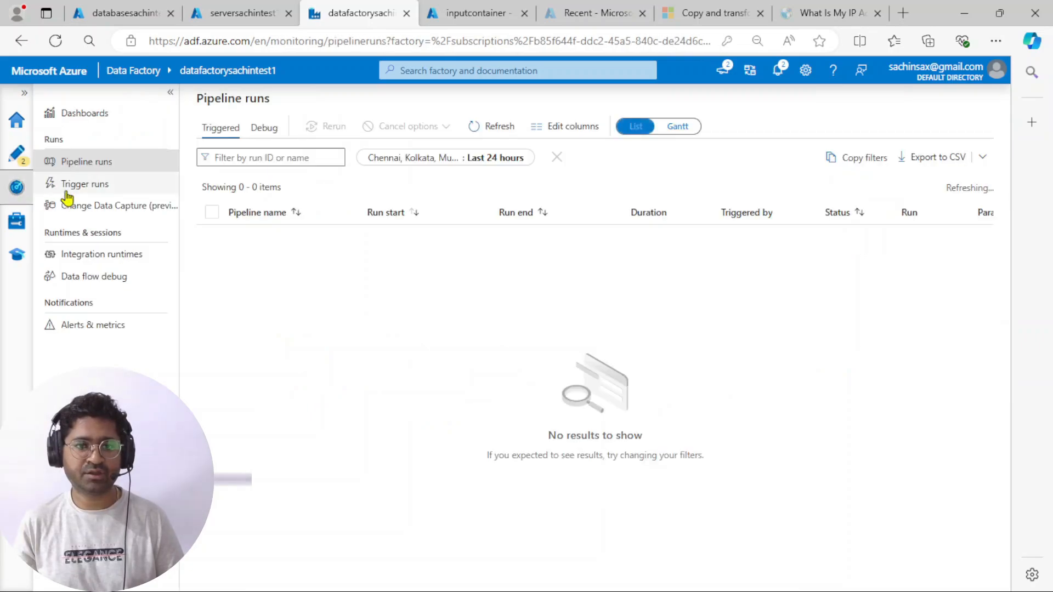
click(15, 221)
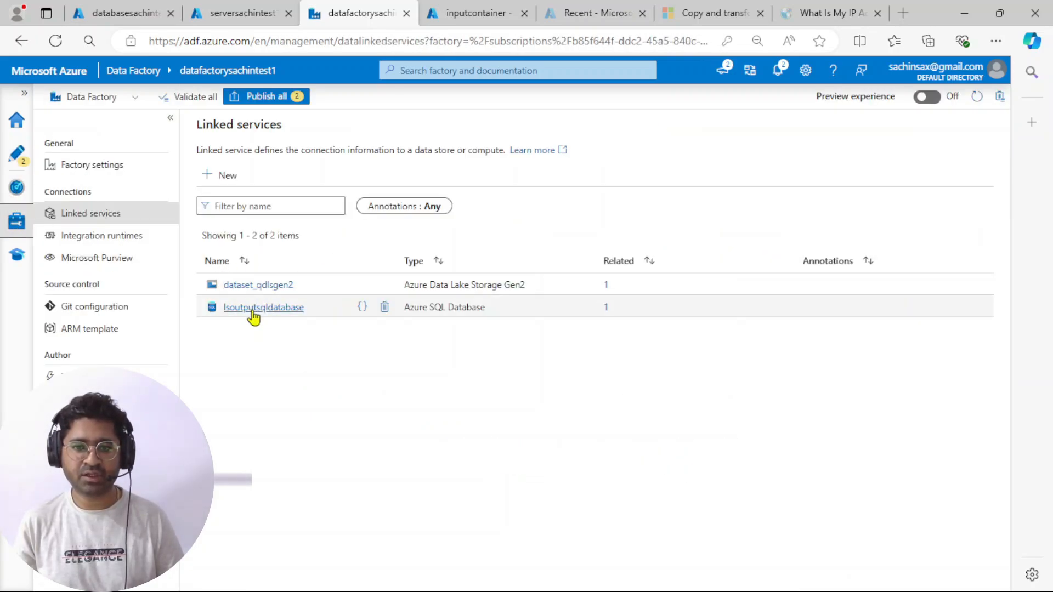
click(254, 309)
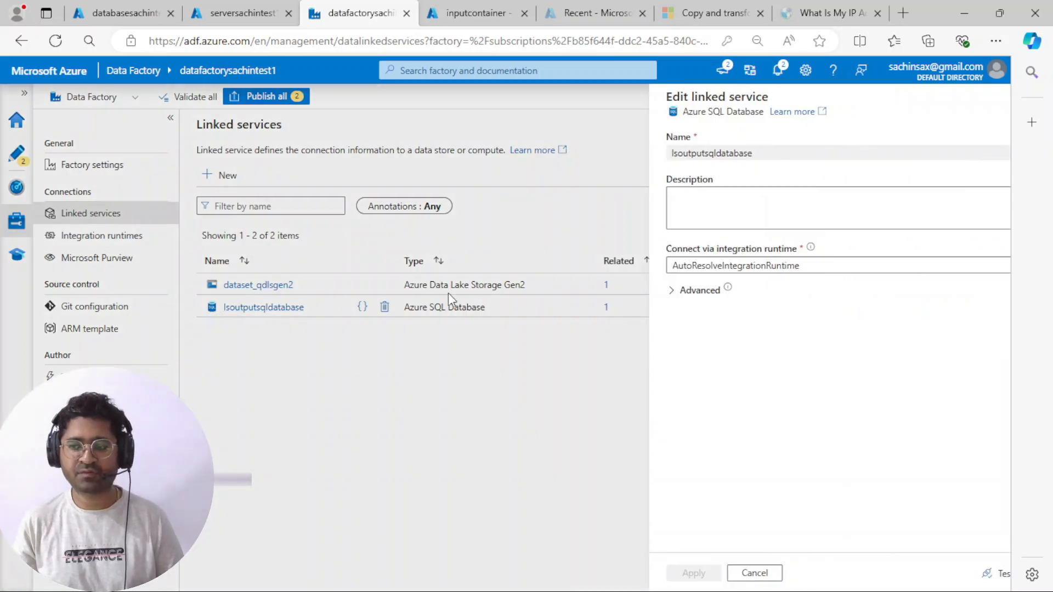
scroll(872, 337, down, 6)
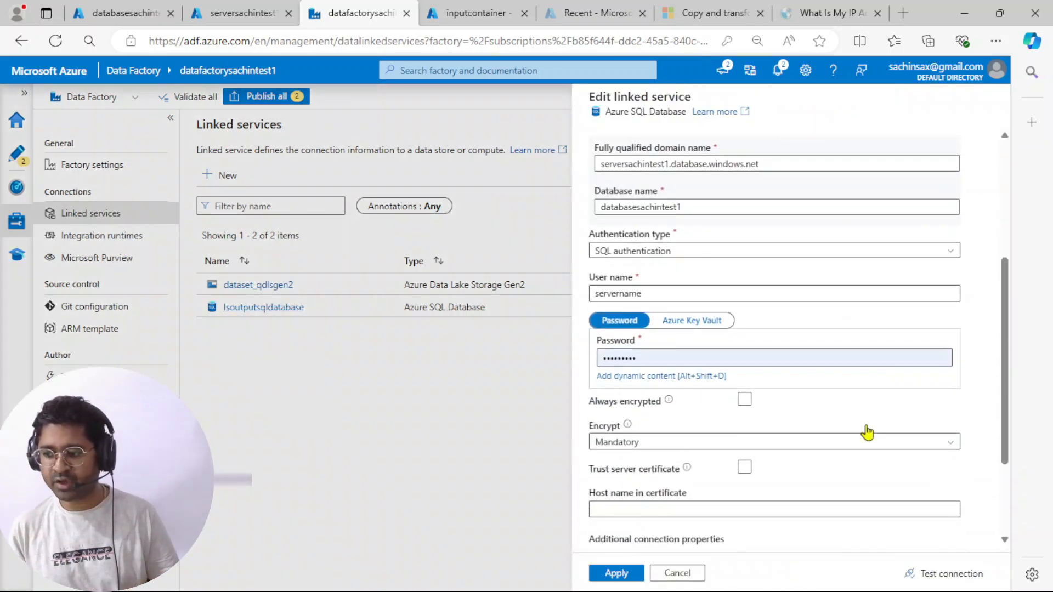
click(932, 574)
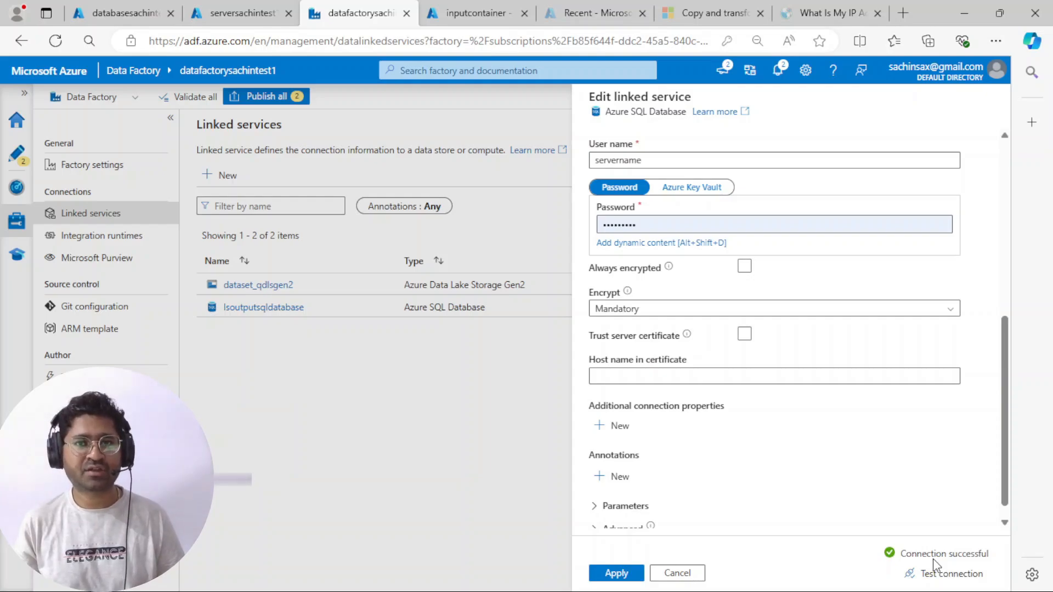
Step: Examine the SQL linked service's server, database and authentication settings, close it discarding changes, and return to the authoring area
scroll(836, 446, down, 1)
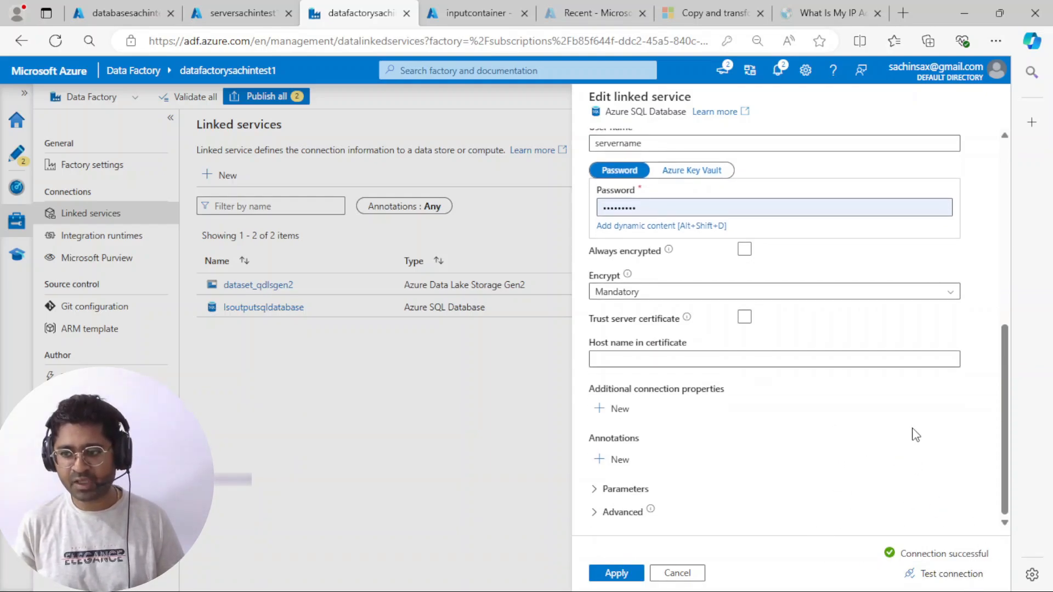
scroll(900, 417, up, 3)
scroll(727, 323, up, 1)
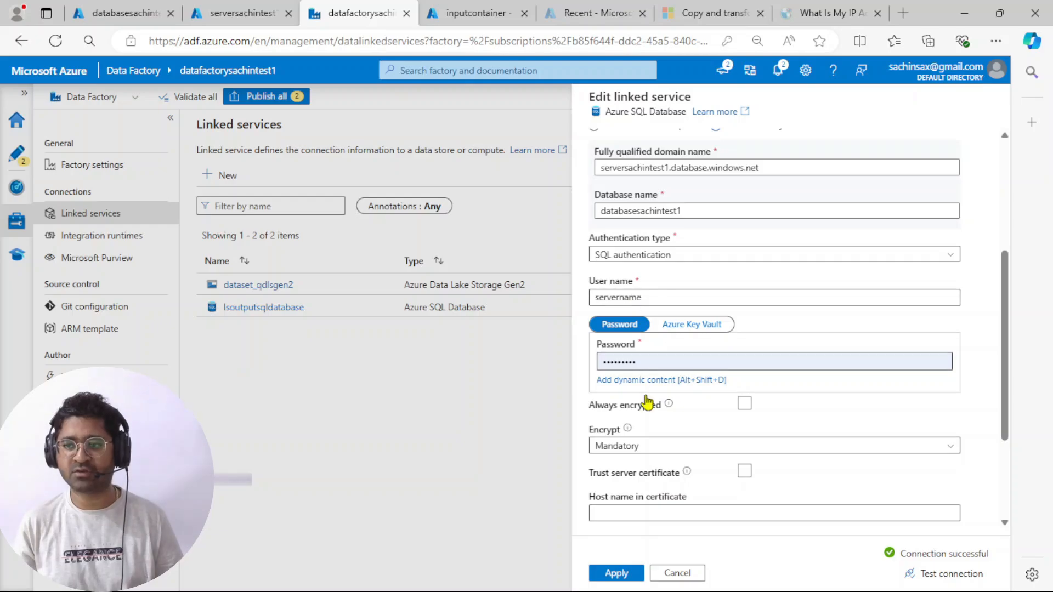
scroll(656, 373, up, 3)
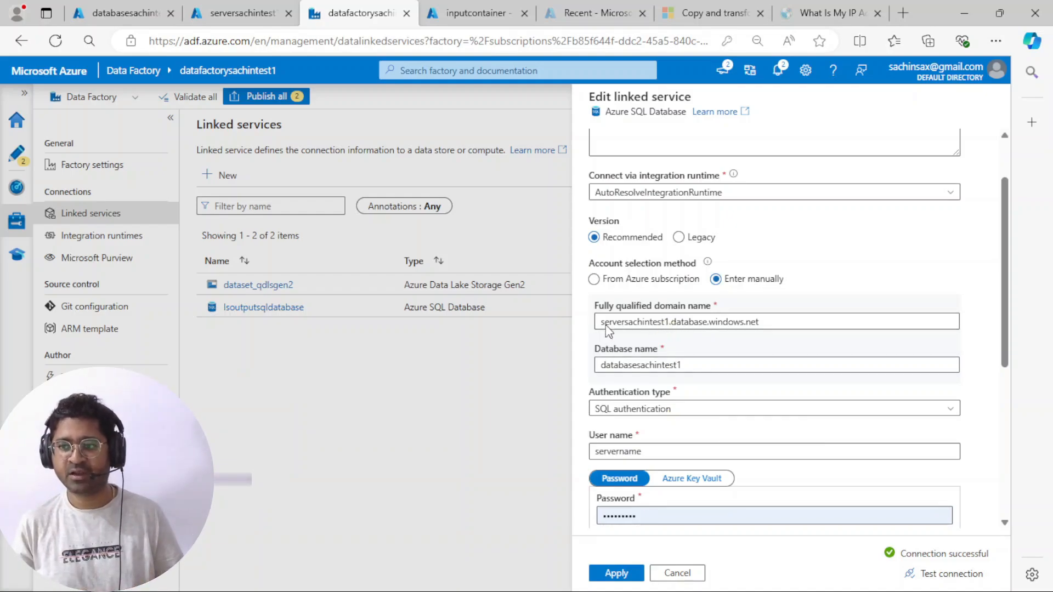
scroll(624, 288, up, 2)
scroll(641, 219, down, 7)
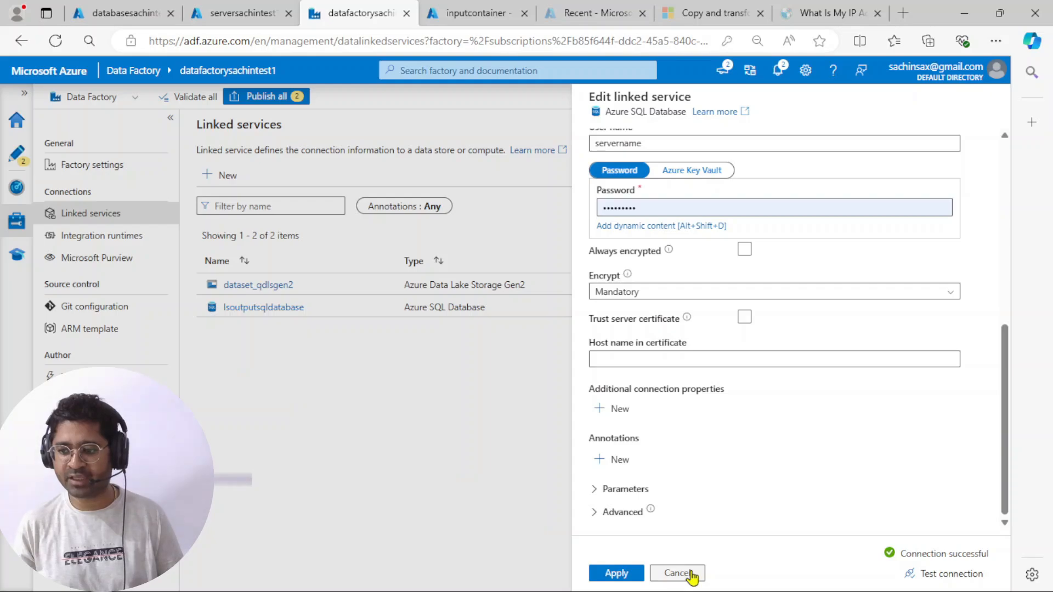
click(678, 573)
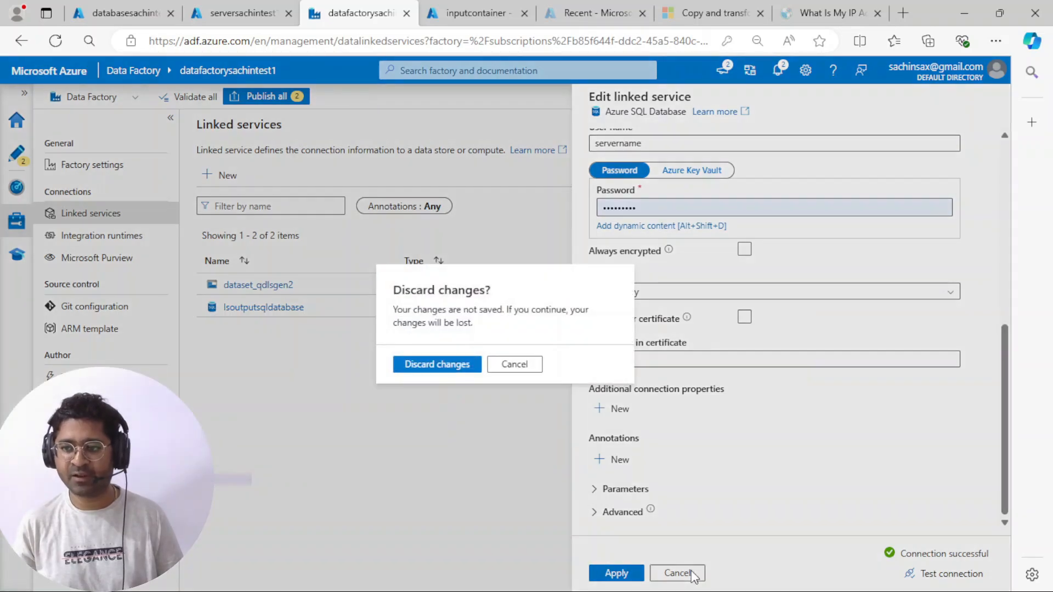
click(446, 366)
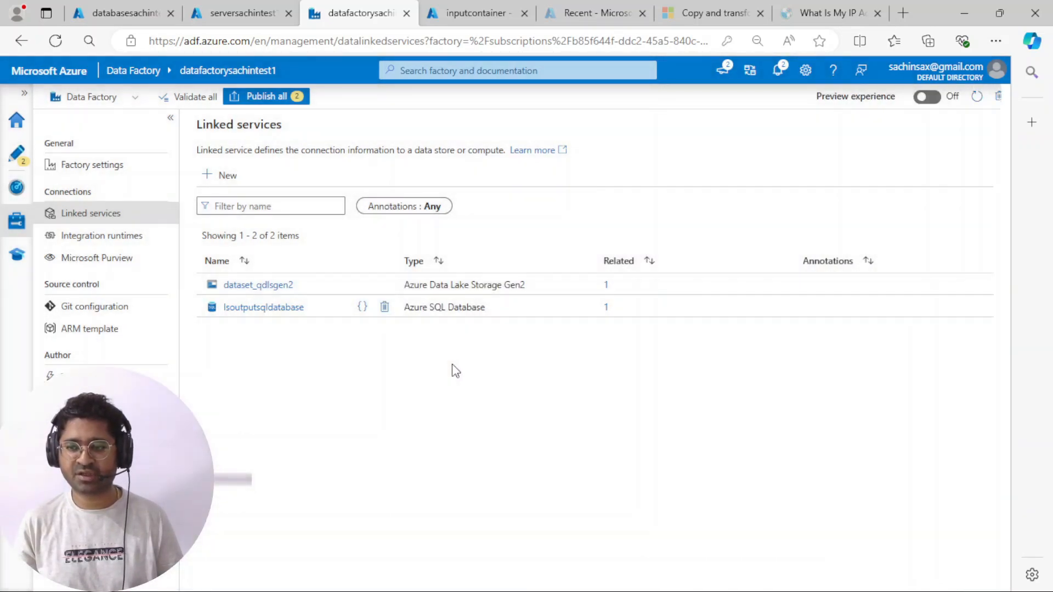
click(17, 153)
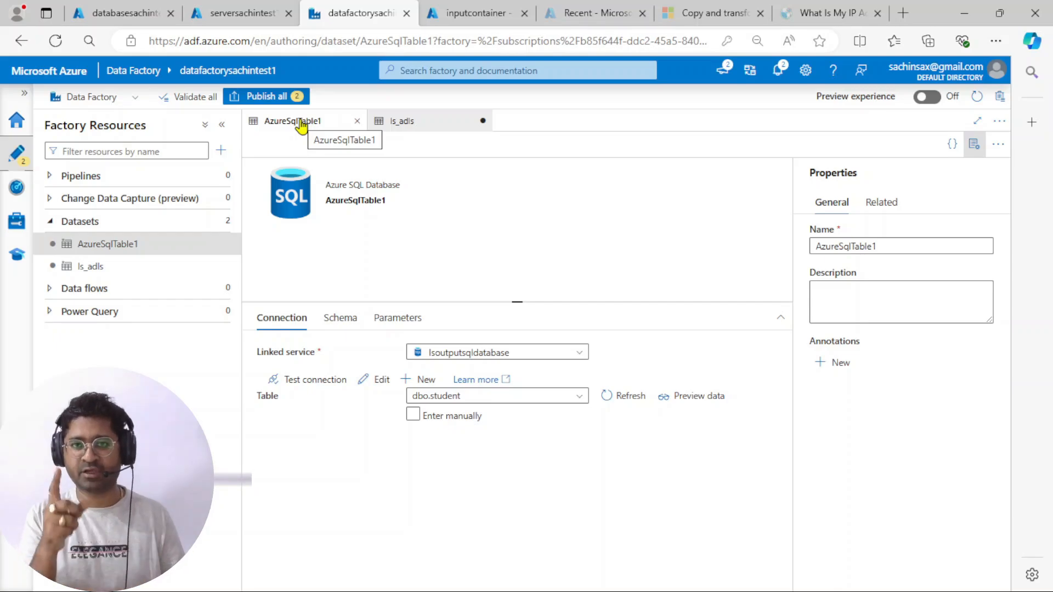
Step: Publish the pending AzureSqlTable1 and ls_adls datasets, and create a new blank pipeline
click(250, 94)
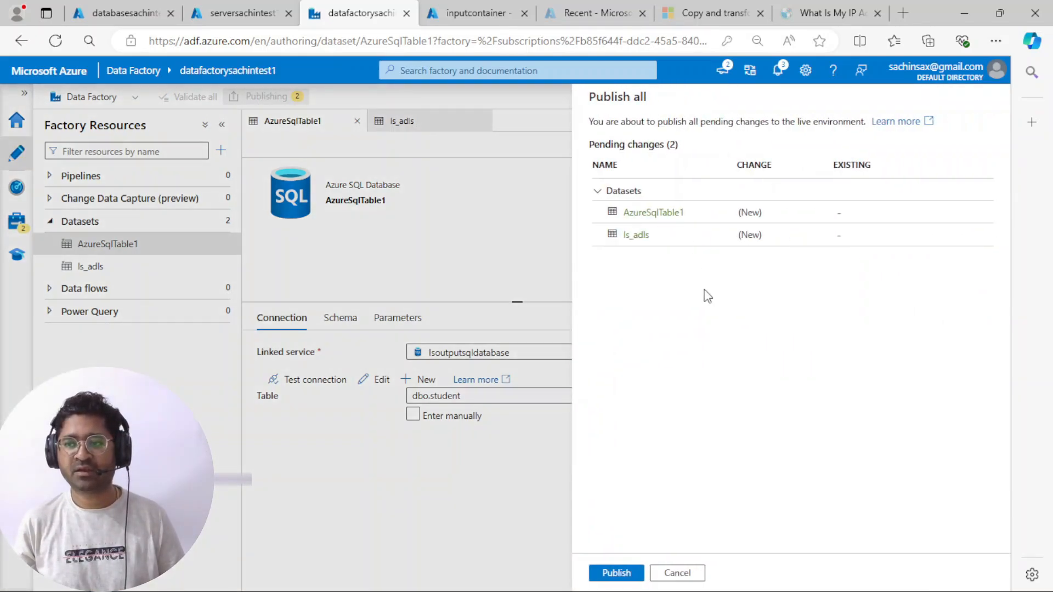
click(617, 574)
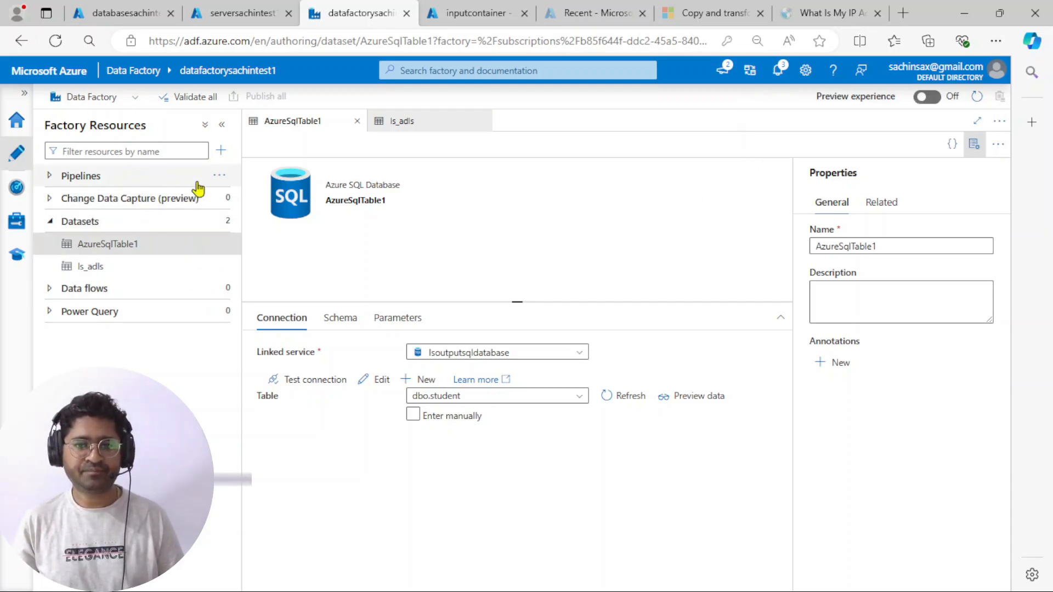
click(220, 176)
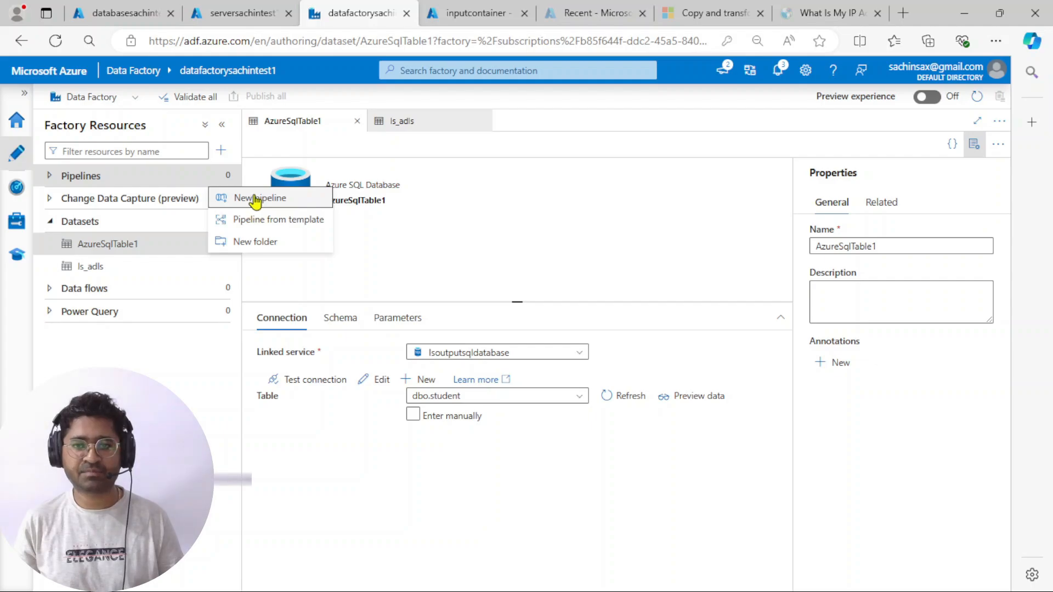
click(251, 197)
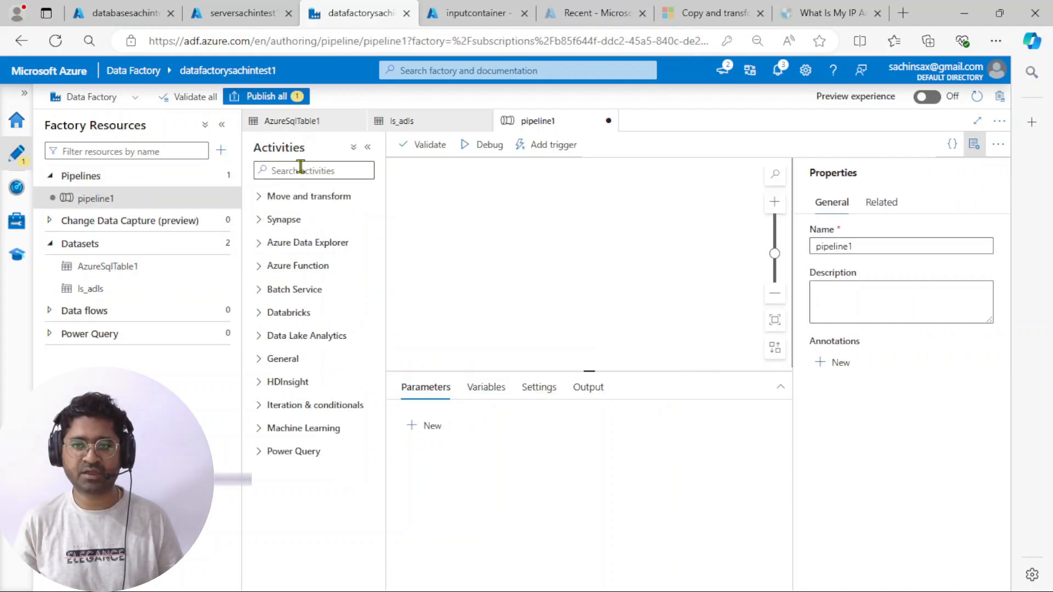
Step: Search the activities for copy and add a Copy data activity to the pipeline canvas
click(300, 169)
text(copy)
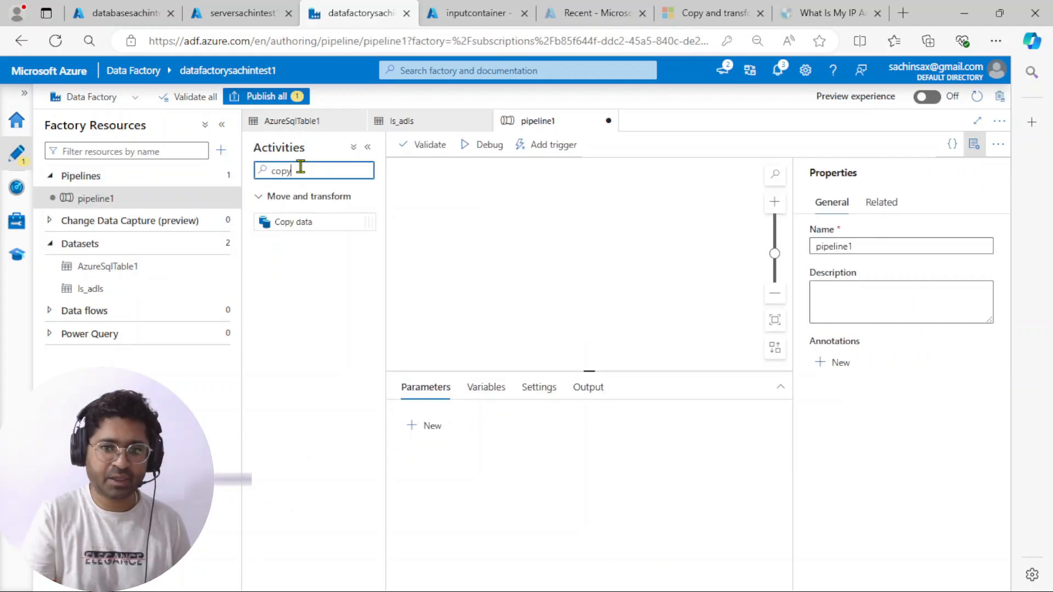
drag(291, 222, 518, 215)
Step: Set ls_adls as the source dataset of the Copy data activity, and preview its data
click(466, 388)
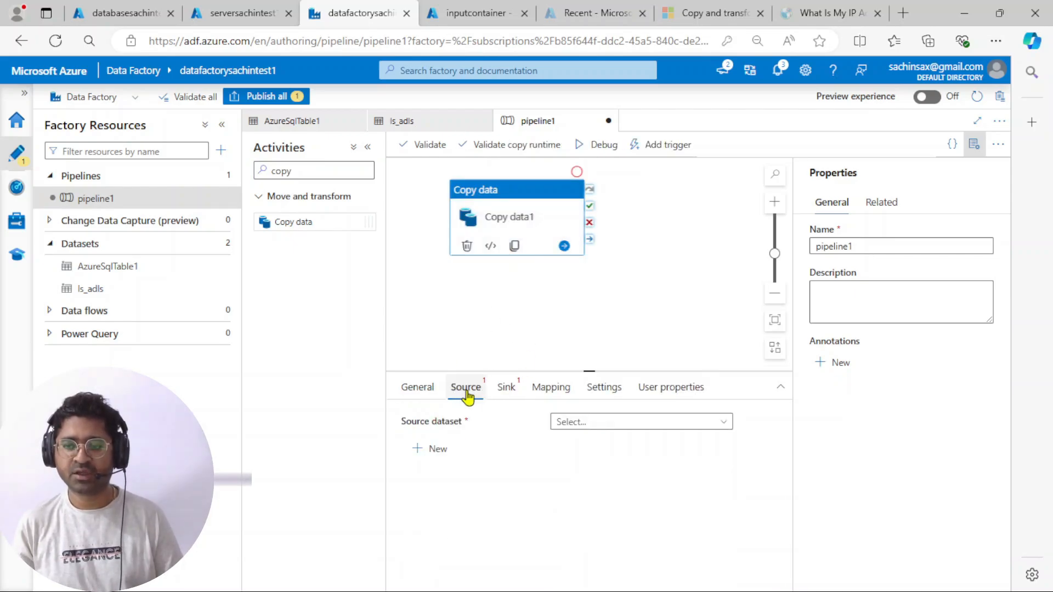
click(595, 424)
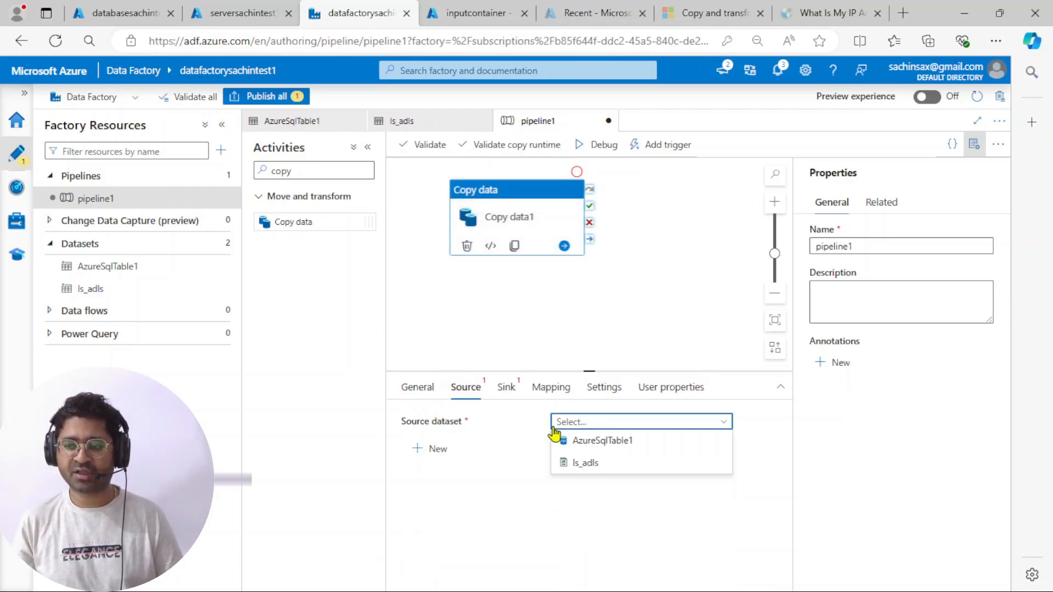
click(585, 465)
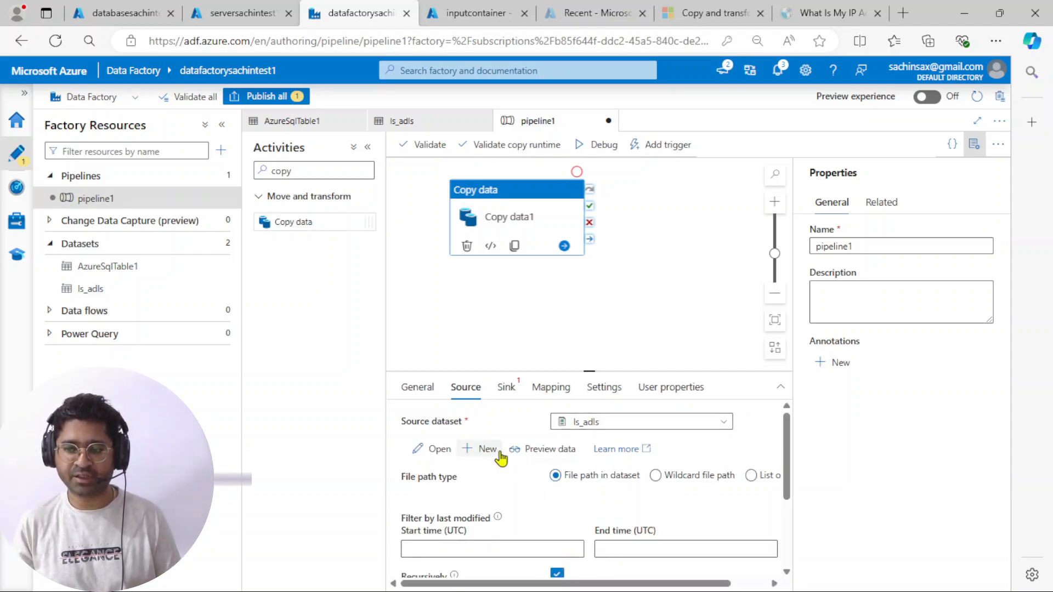
click(546, 450)
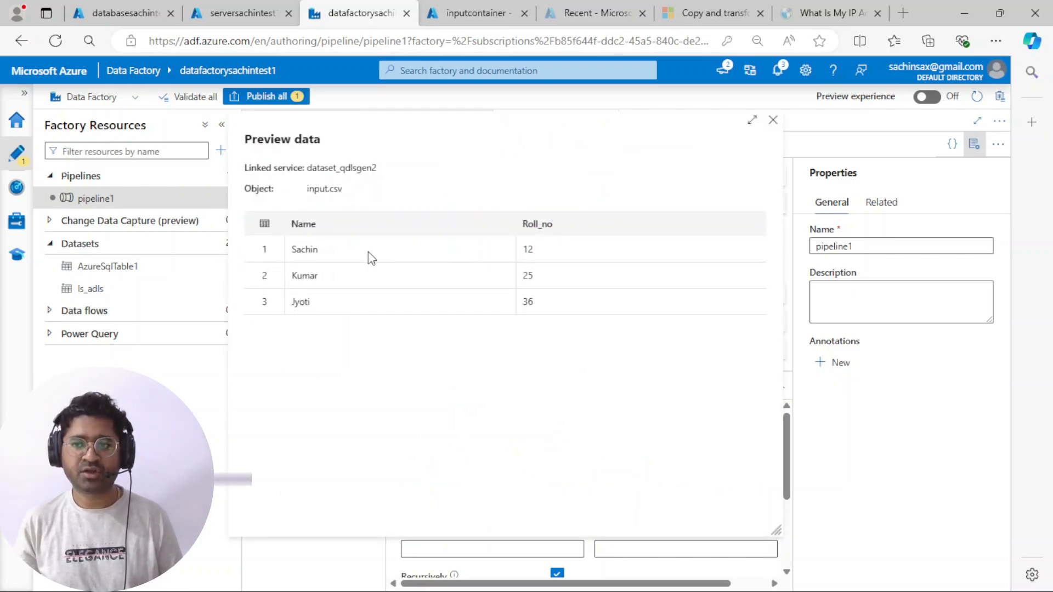
click(773, 120)
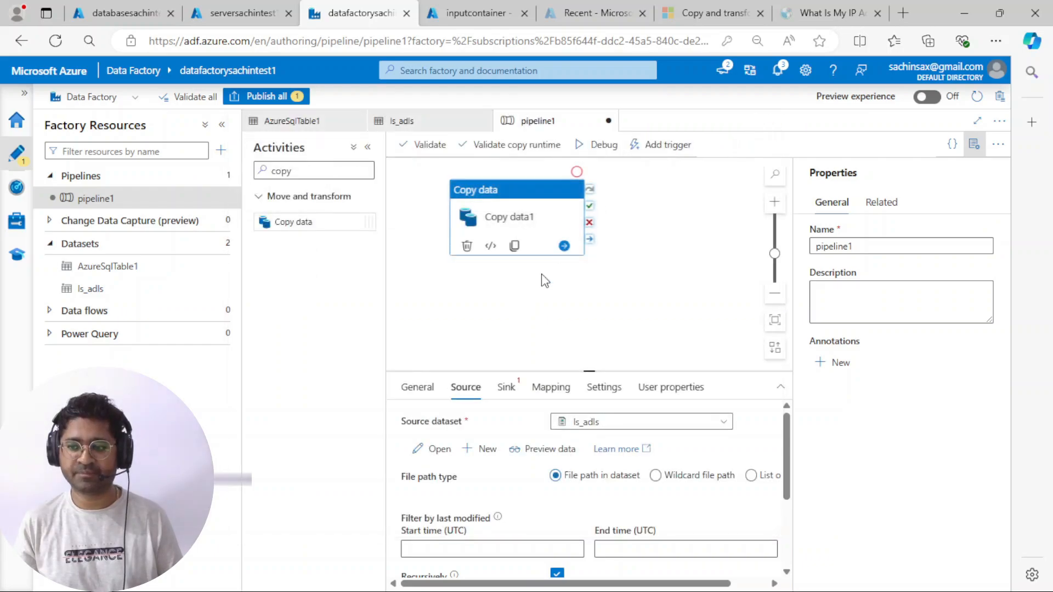
Step: Set AzureSqlTable1 as the sink dataset of the Copy data activity, and review its write behavior and table options
click(507, 396)
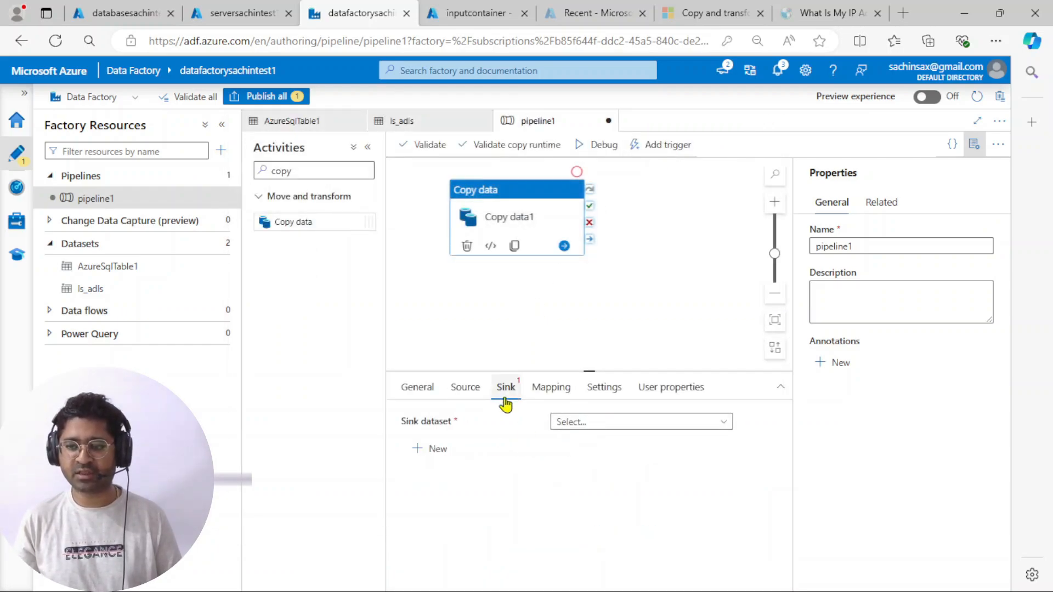
click(633, 427)
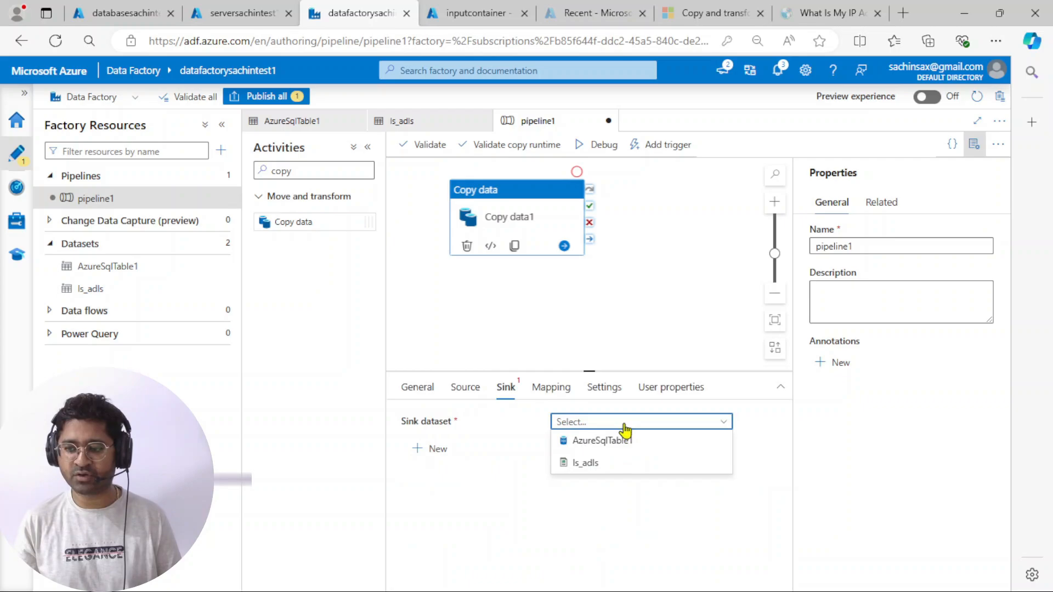
click(595, 442)
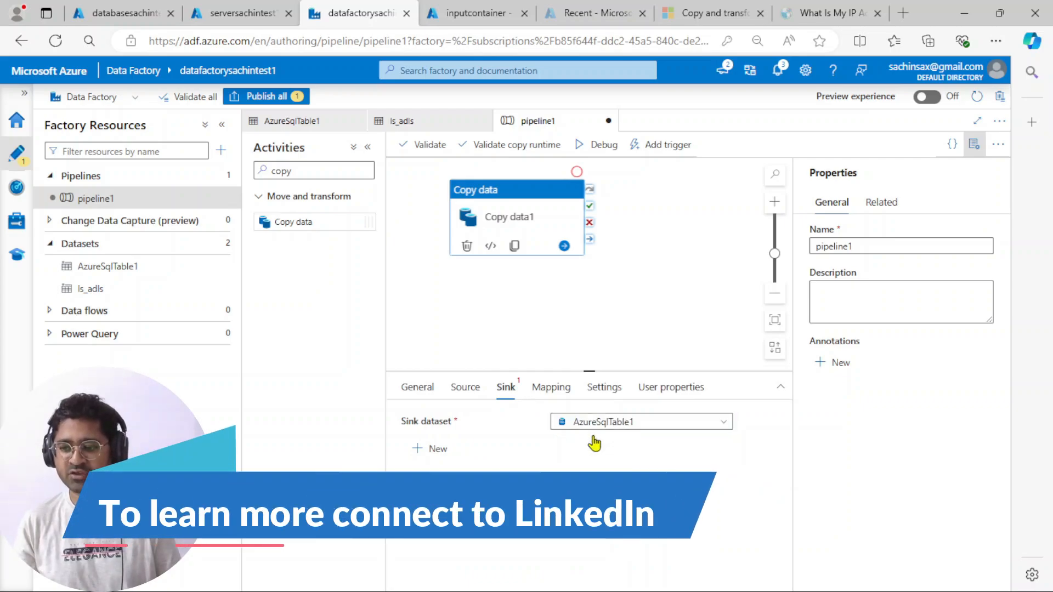
scroll(490, 461, down, 3)
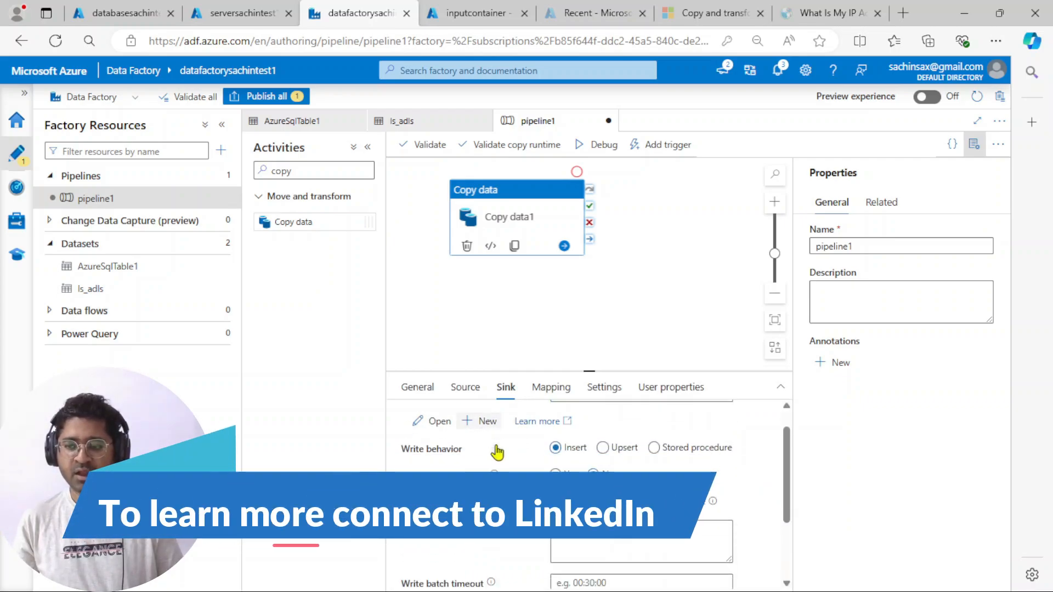
scroll(492, 464, up, 2)
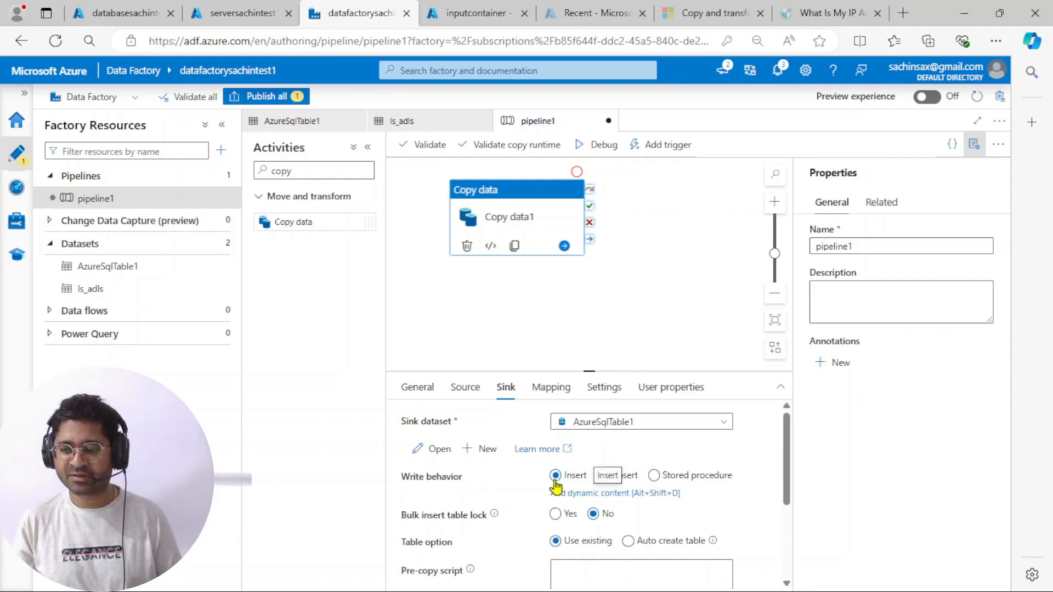
scroll(576, 447, down, 3)
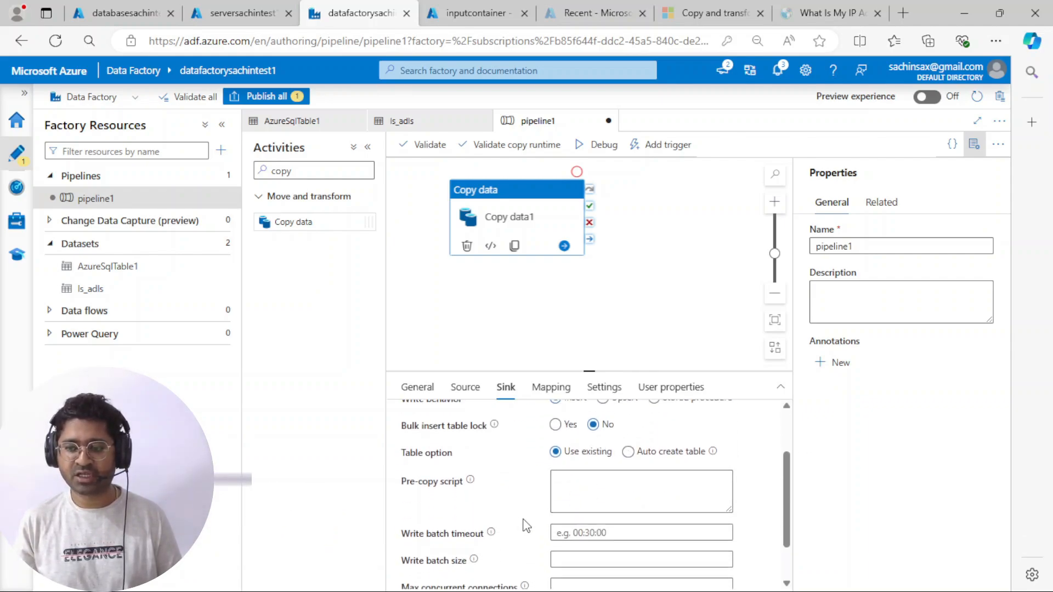
scroll(511, 502, up, 4)
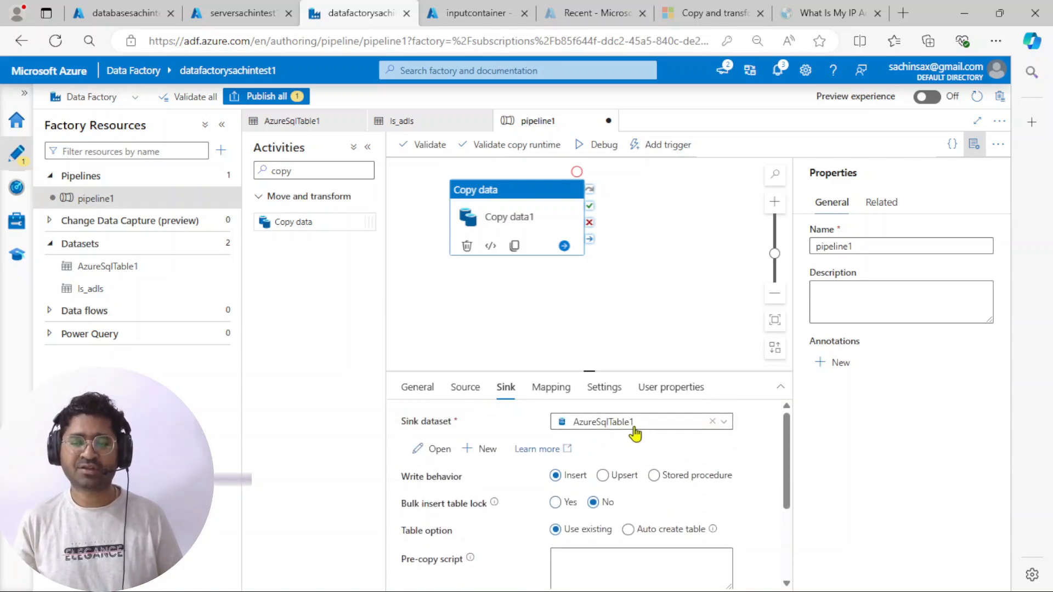
Step: Import the schemas for the copy mapping and map the source column Roll_no to the destination column Roll_no
click(551, 388)
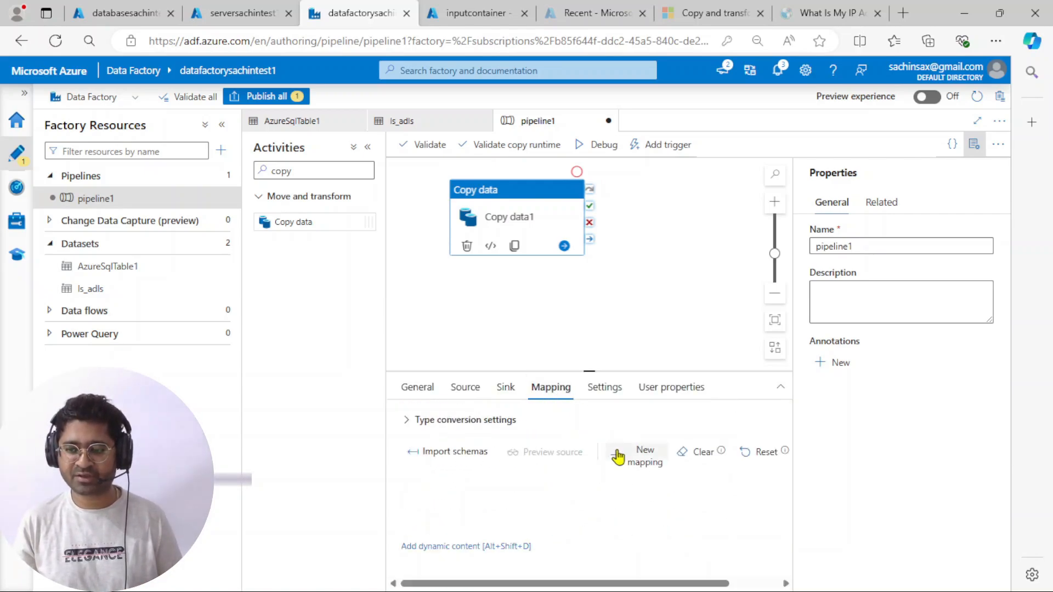
click(445, 452)
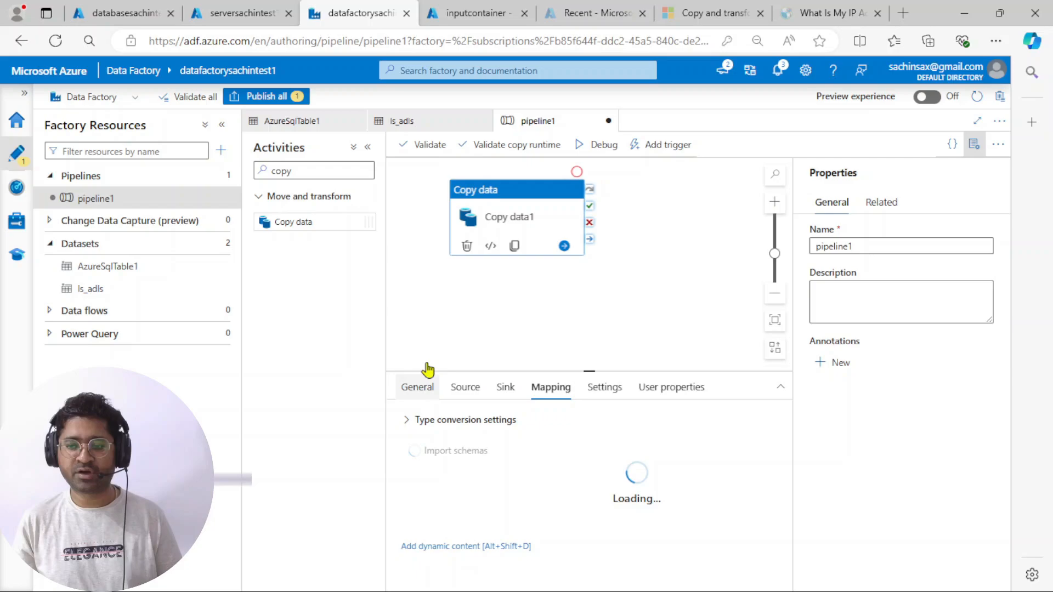
click(368, 147)
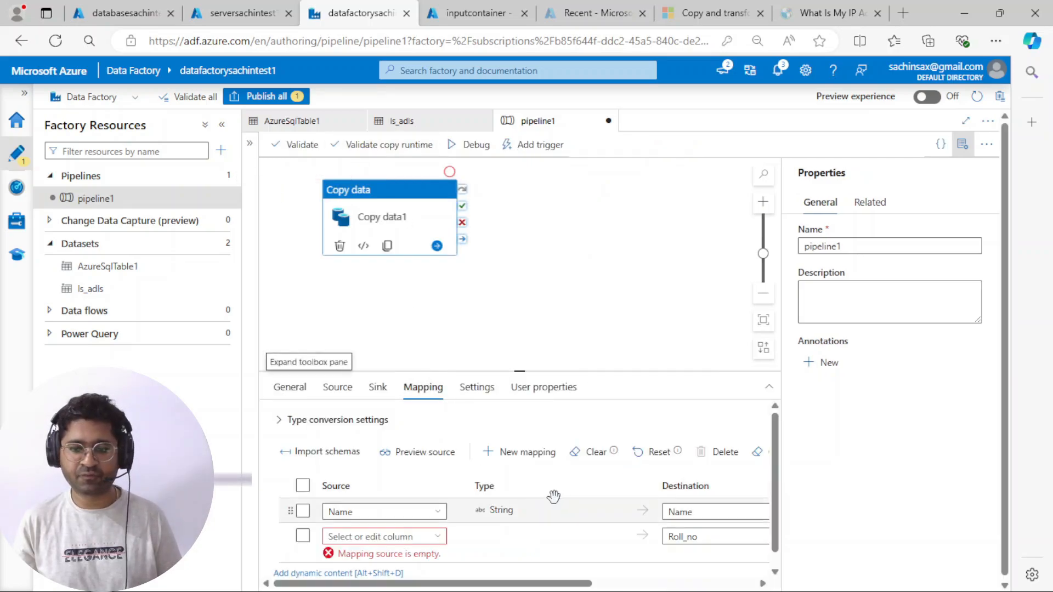
scroll(508, 496, down, 1)
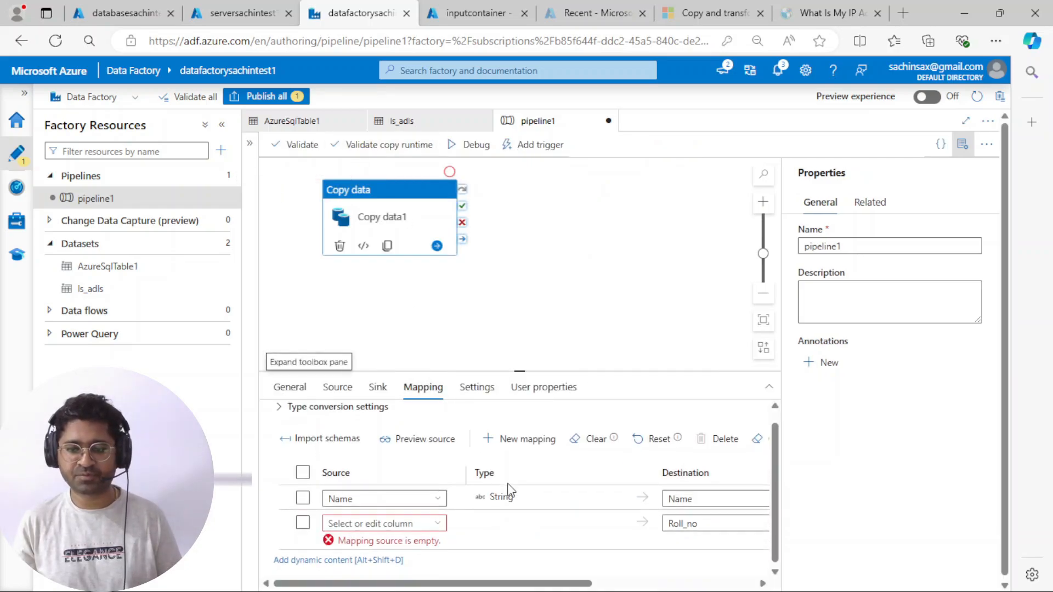
click(438, 523)
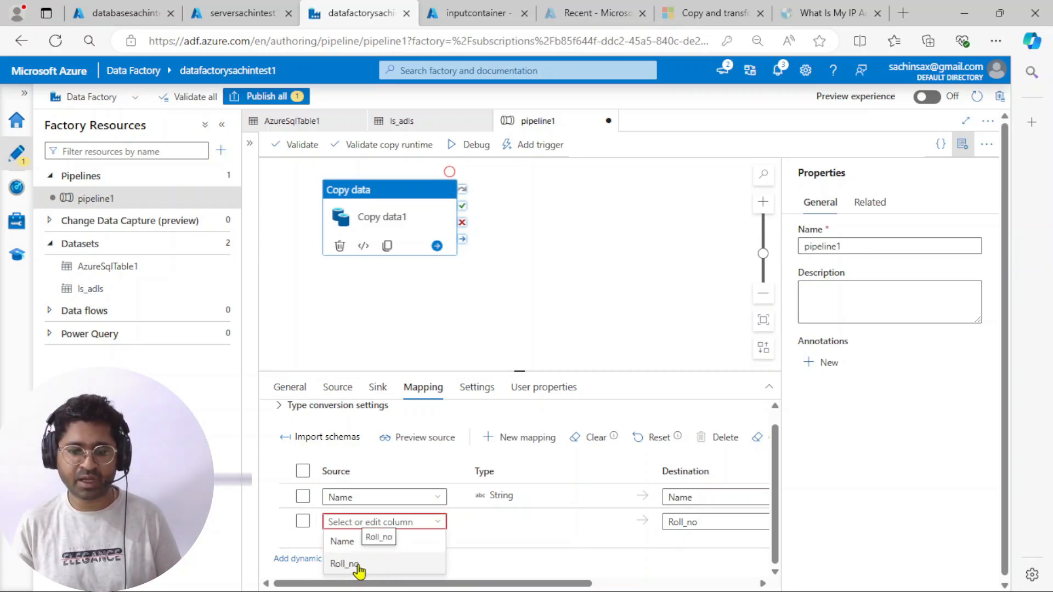
click(357, 566)
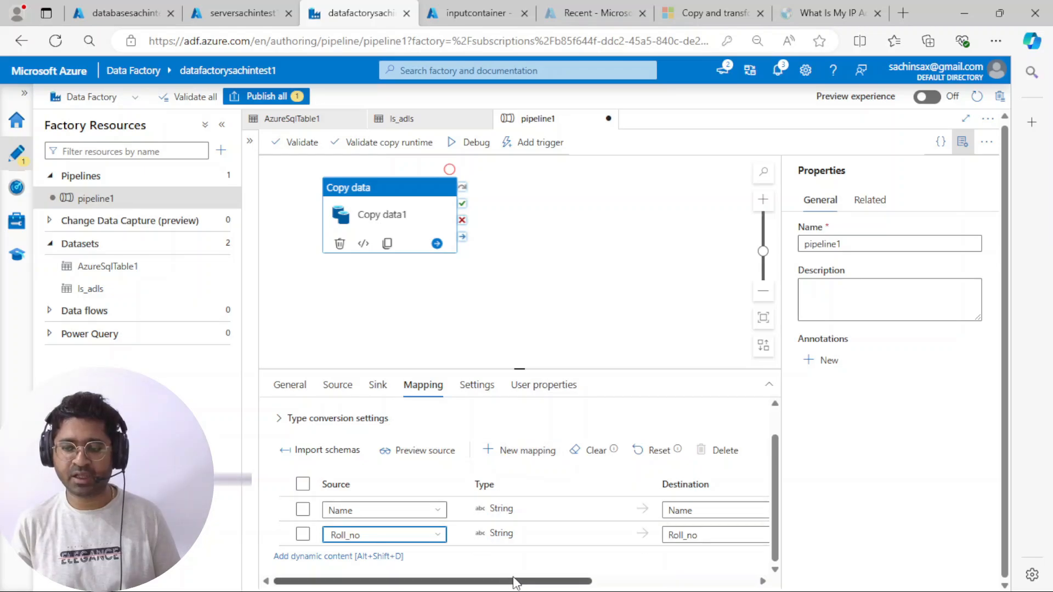
drag(526, 582, 470, 586)
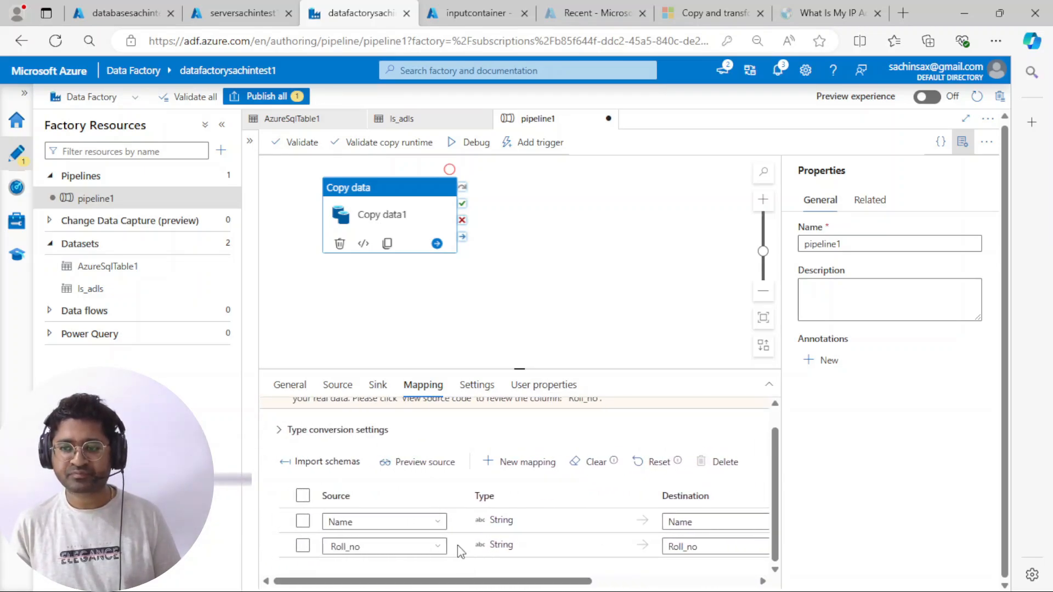
click(963, 145)
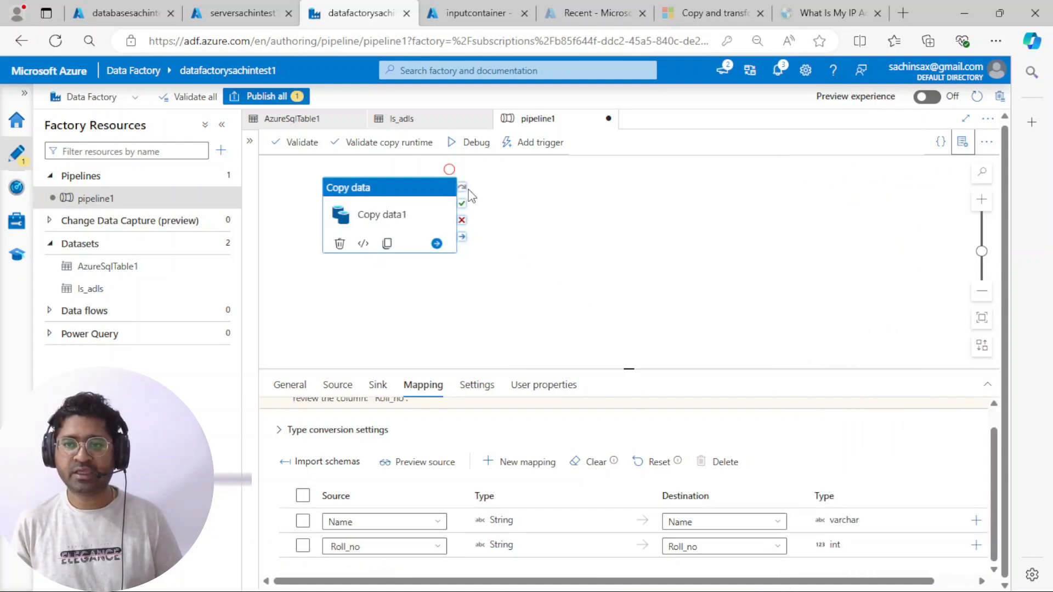
Step: Publish the new pipeline and validate it, closing the validation output
click(267, 96)
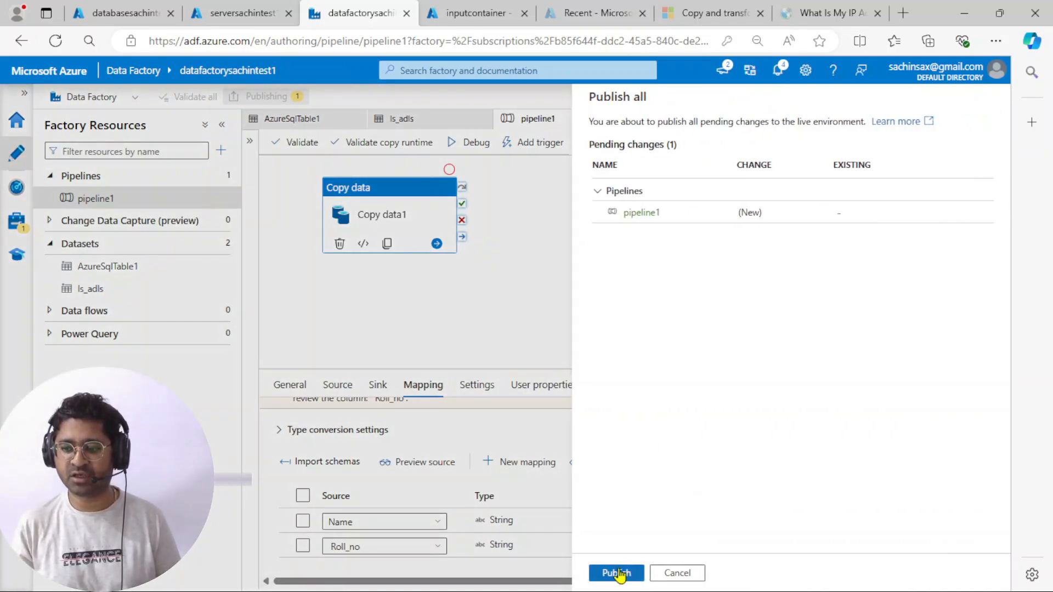
click(617, 573)
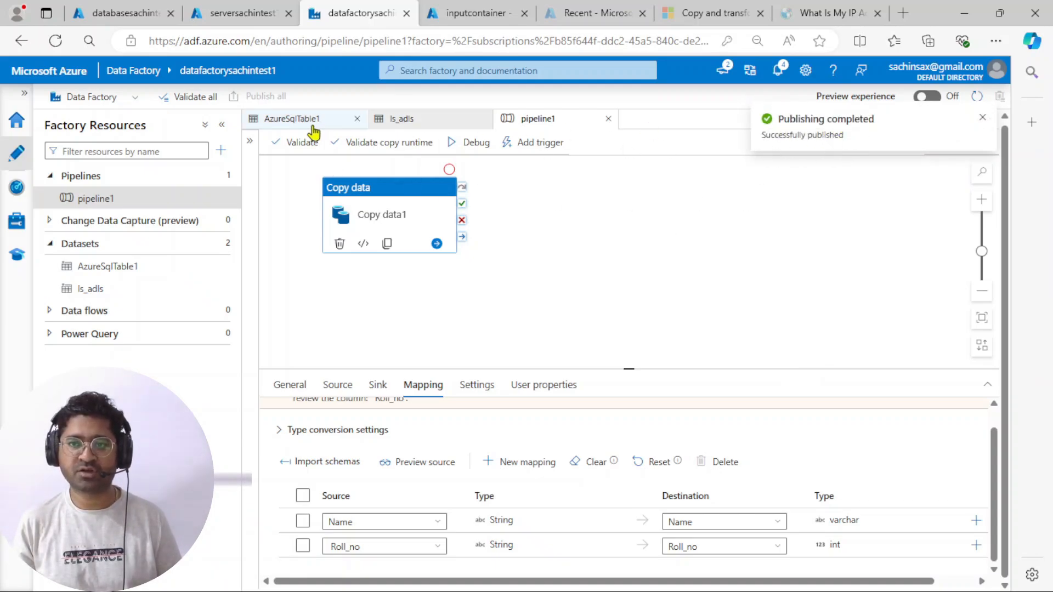
click(299, 142)
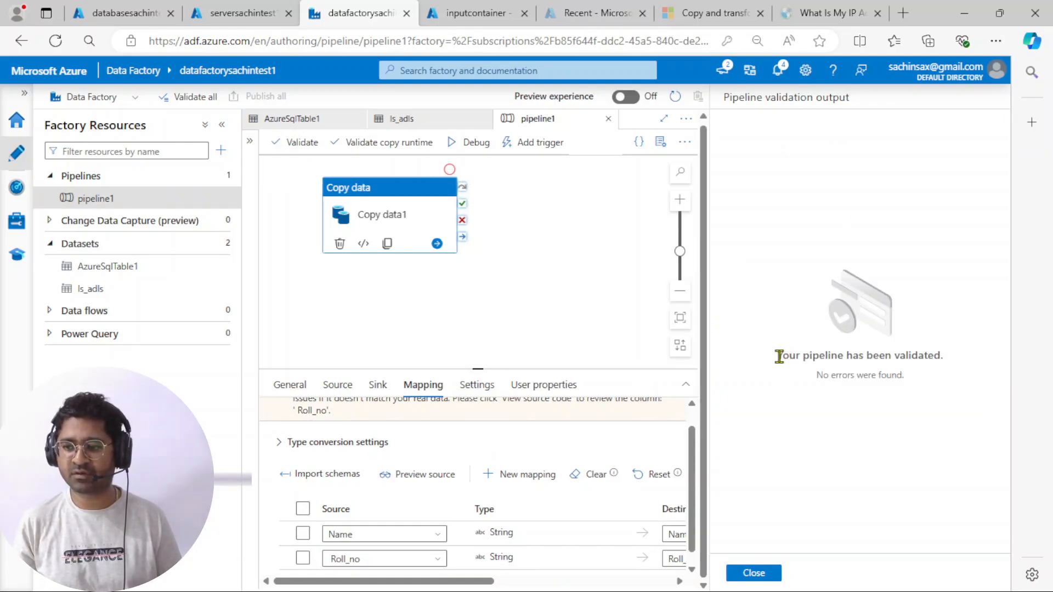
drag(780, 354, 949, 358)
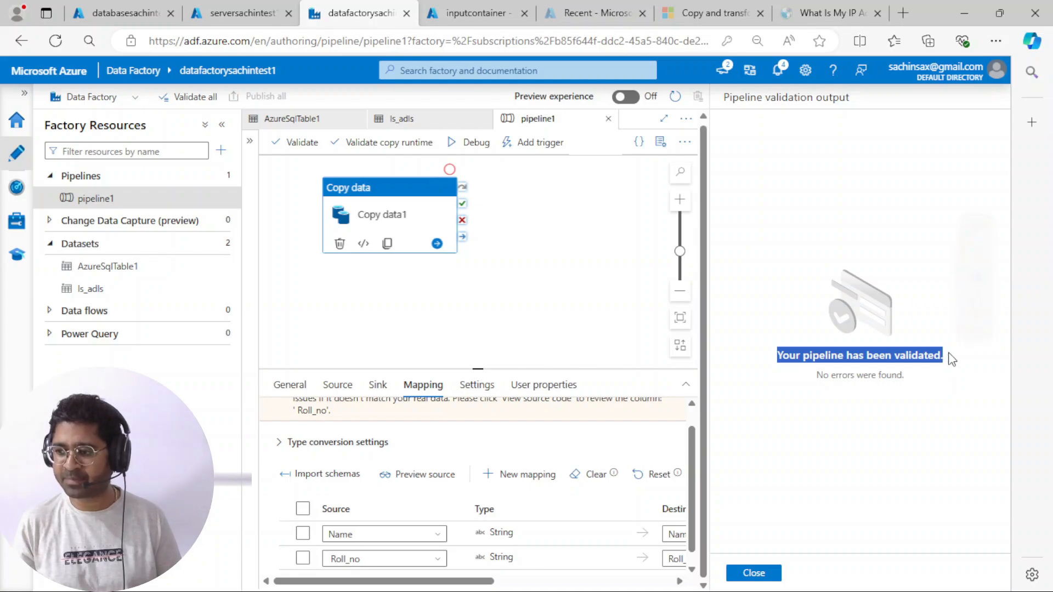
click(928, 393)
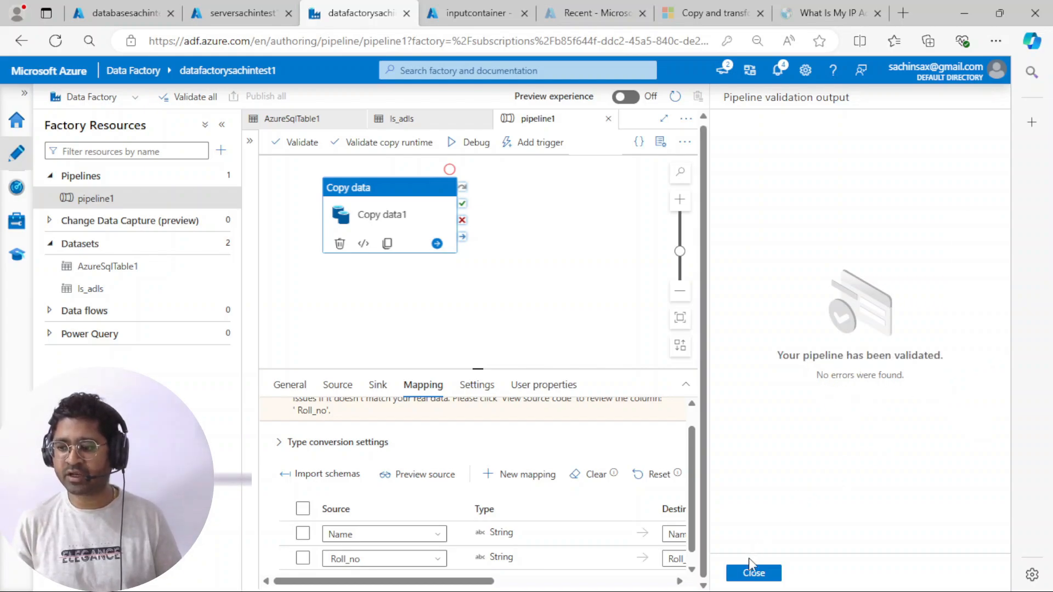
click(754, 575)
Step: Start a debug run of the pipeline, and view the contents of input.csv in inputcontainer/inputdirectory in the Azure portal
click(482, 287)
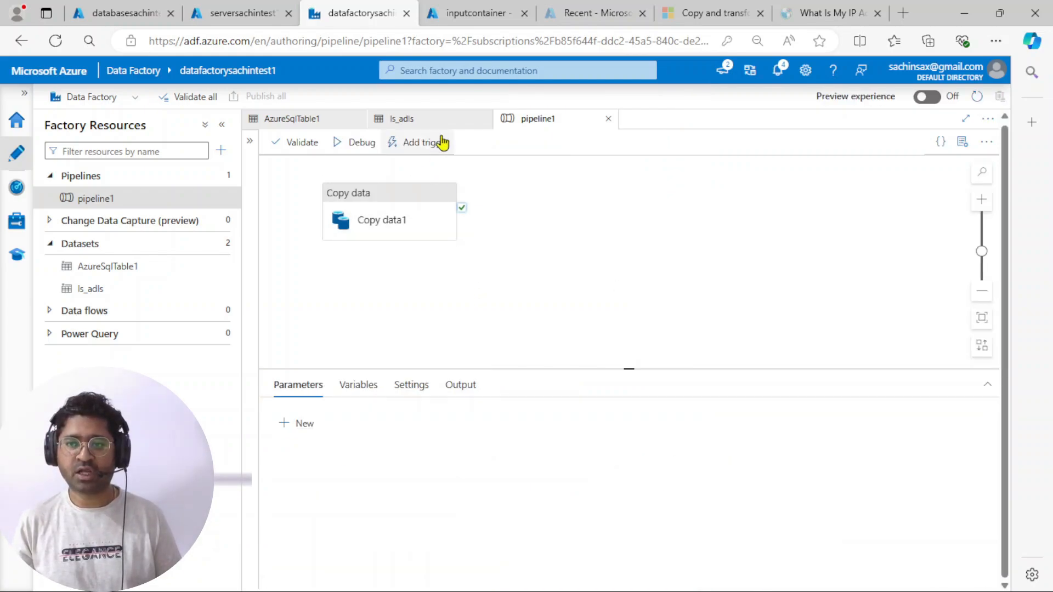
click(345, 147)
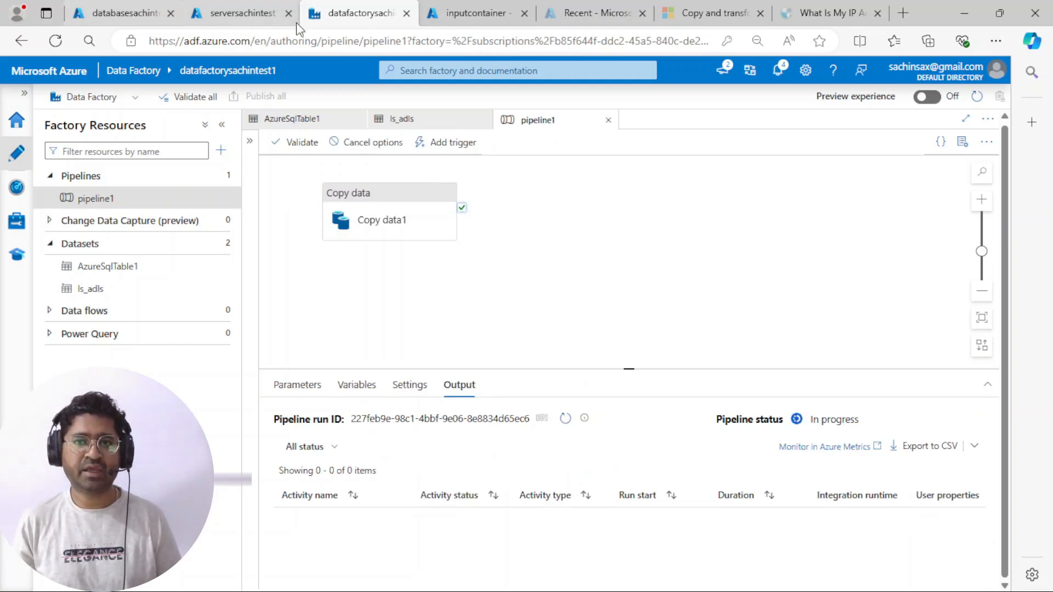
click(473, 13)
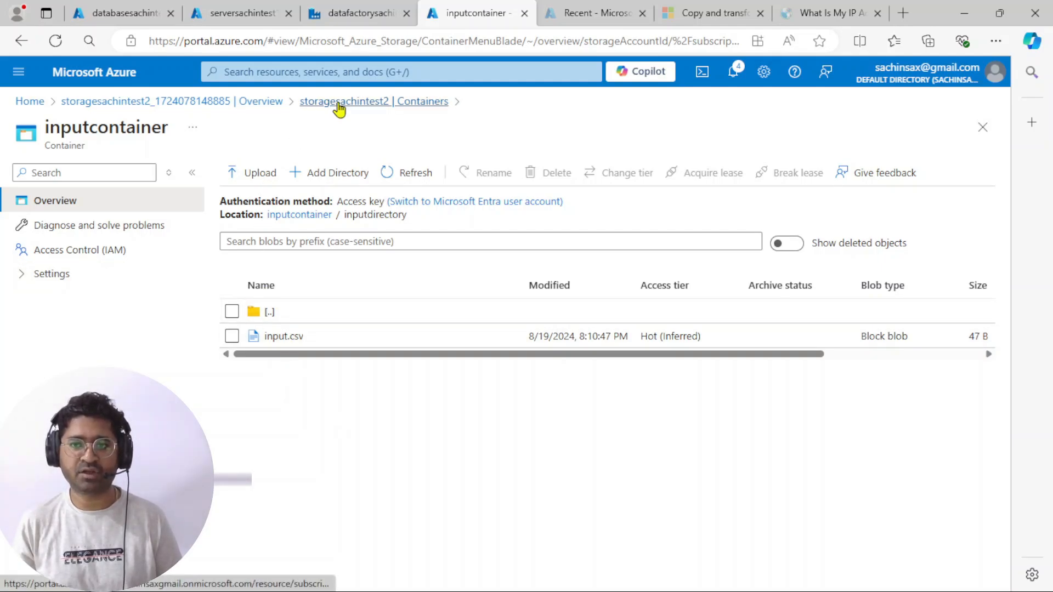
click(272, 337)
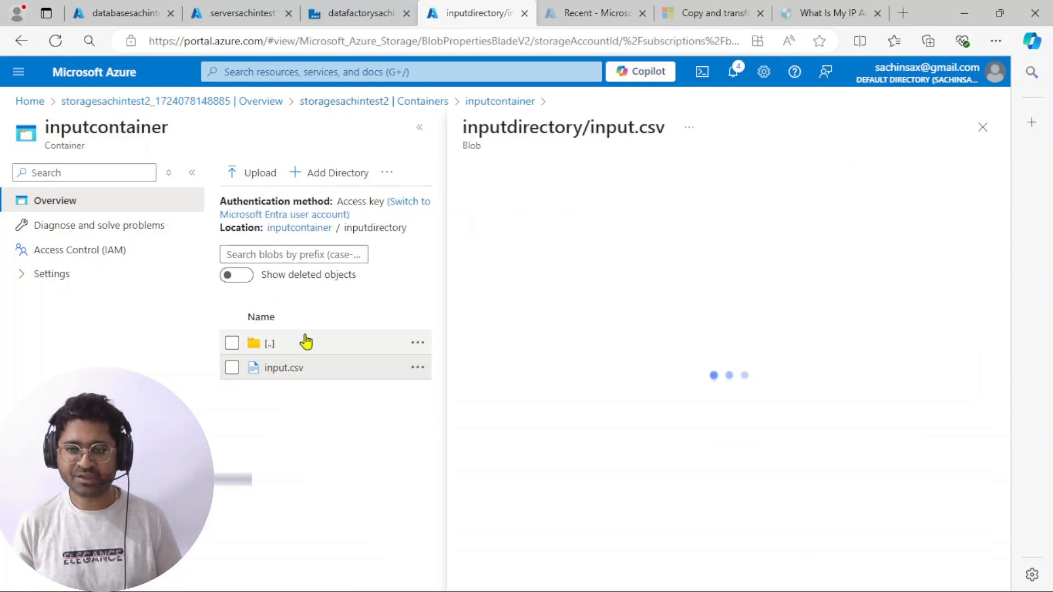
click(600, 208)
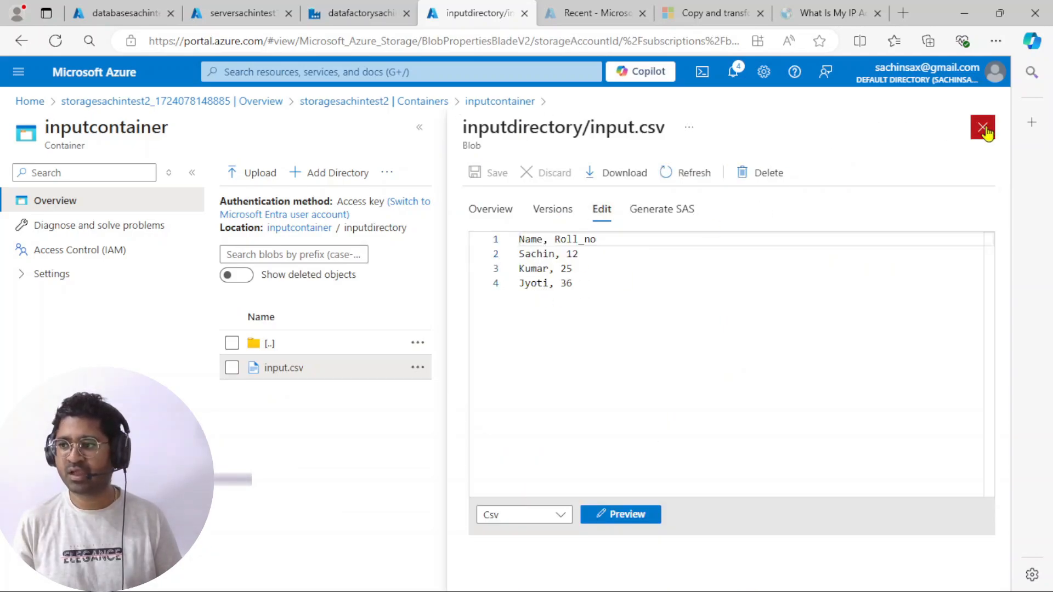
Step: Close the input.csv view and the SQL server page, and run the query select * from student in databasesachintest1
click(983, 127)
click(241, 13)
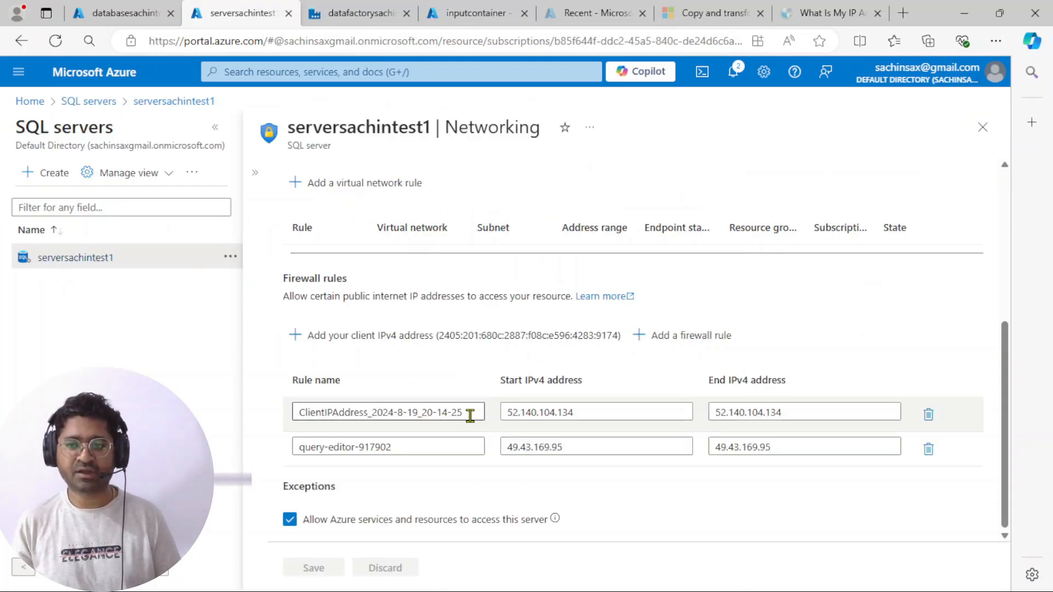
click(289, 13)
click(110, 14)
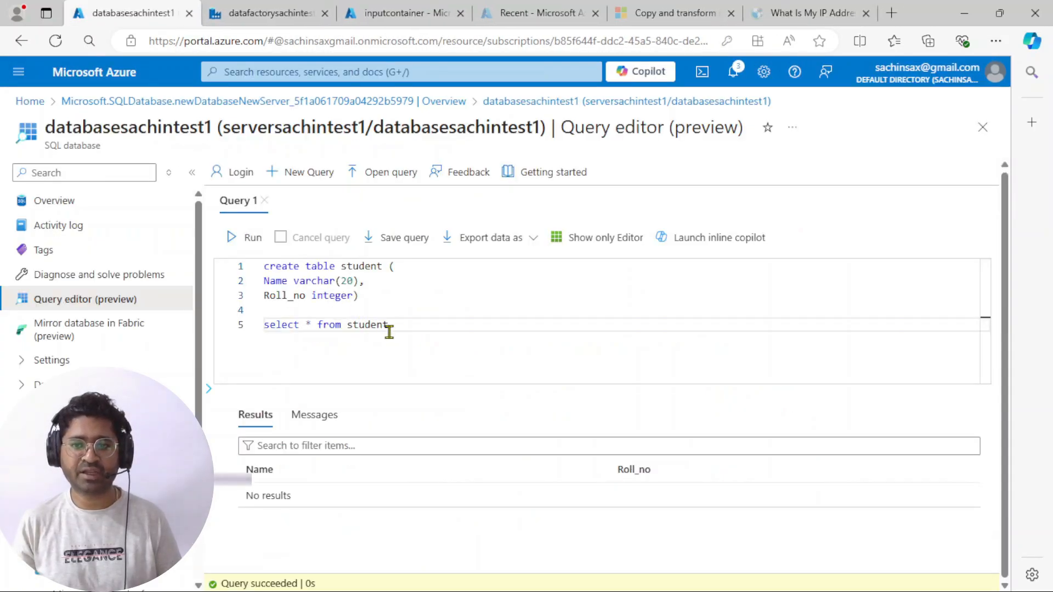
drag(406, 328, 255, 324)
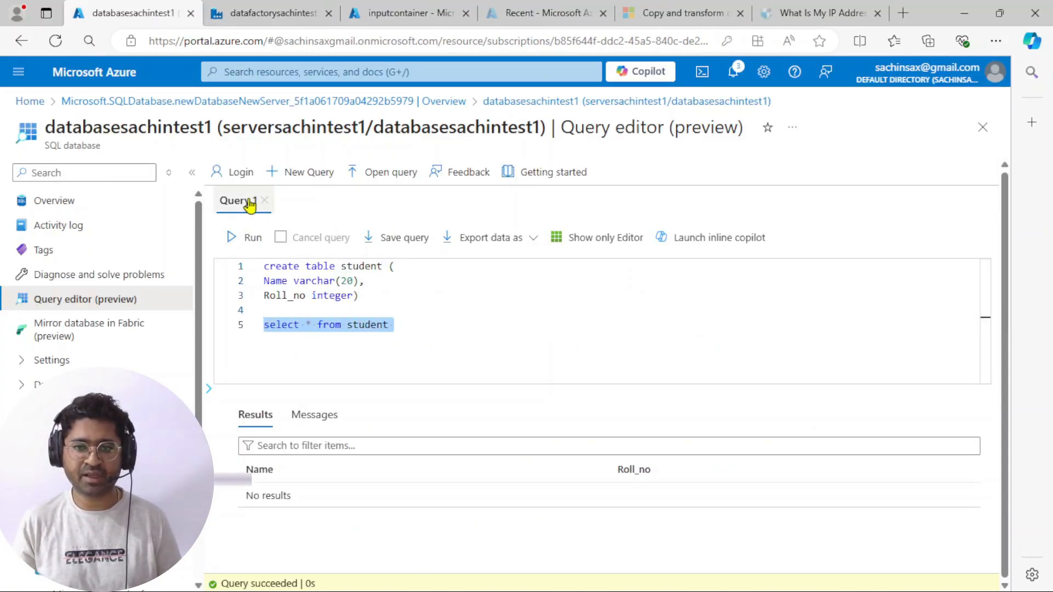
click(231, 239)
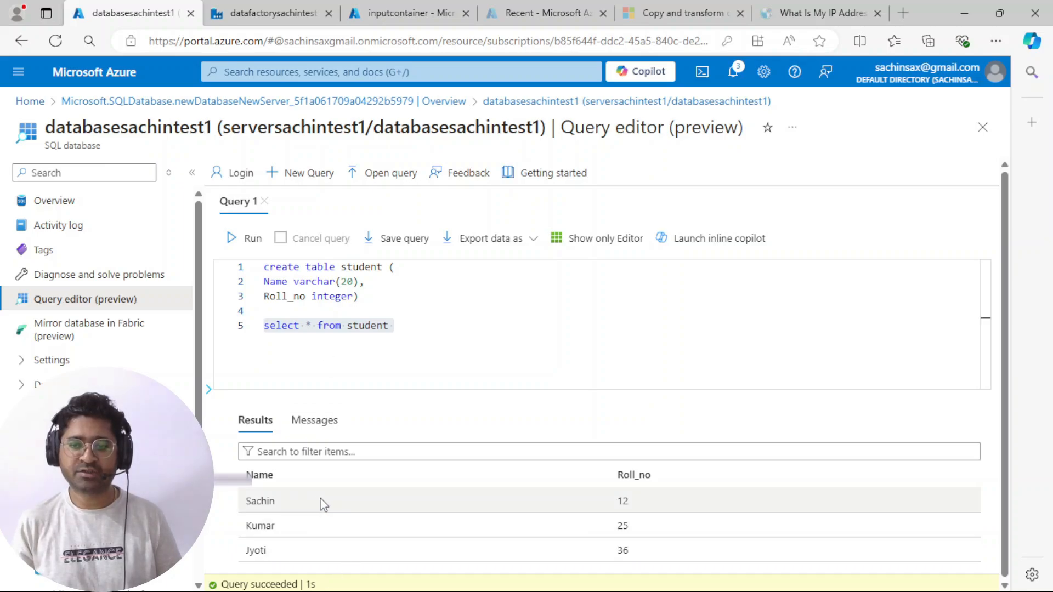
Step: Review the copy run details and the output JSON of the Copy data1 activity in Data Factory, closing both
click(408, 14)
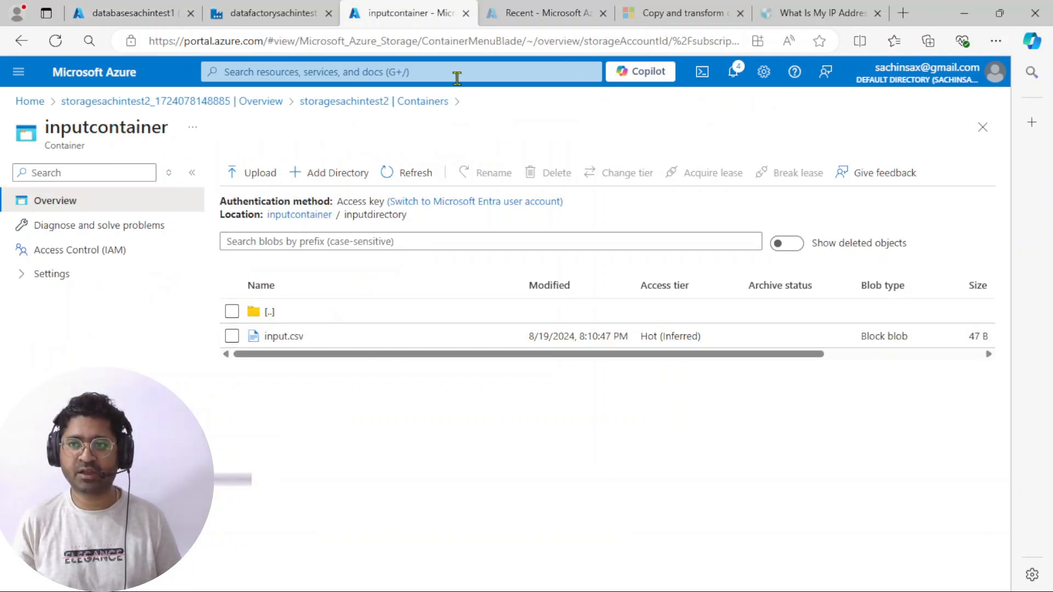
click(263, 13)
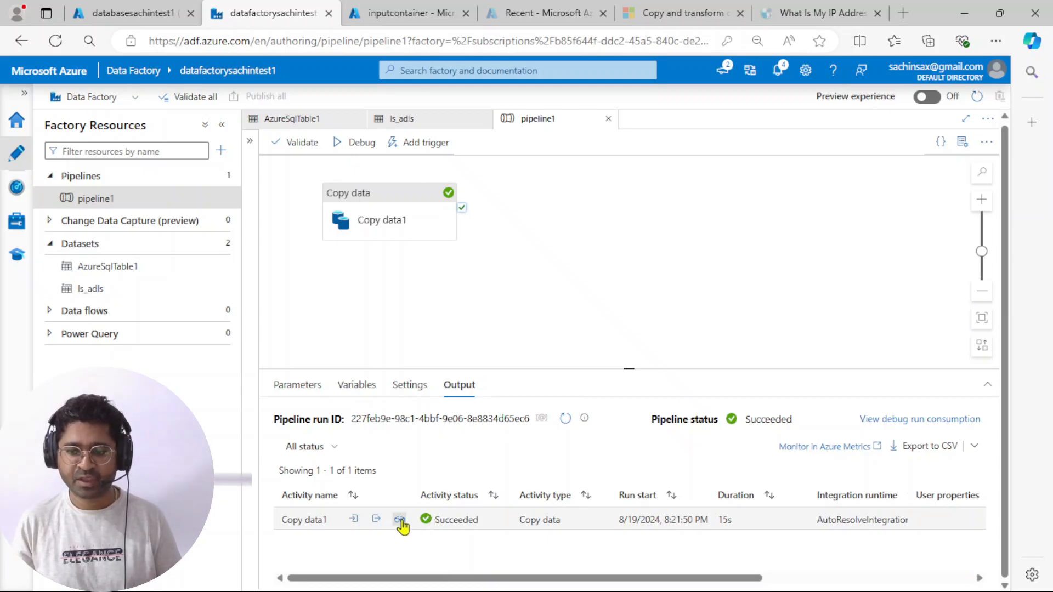
click(401, 520)
scroll(352, 341, down, 1)
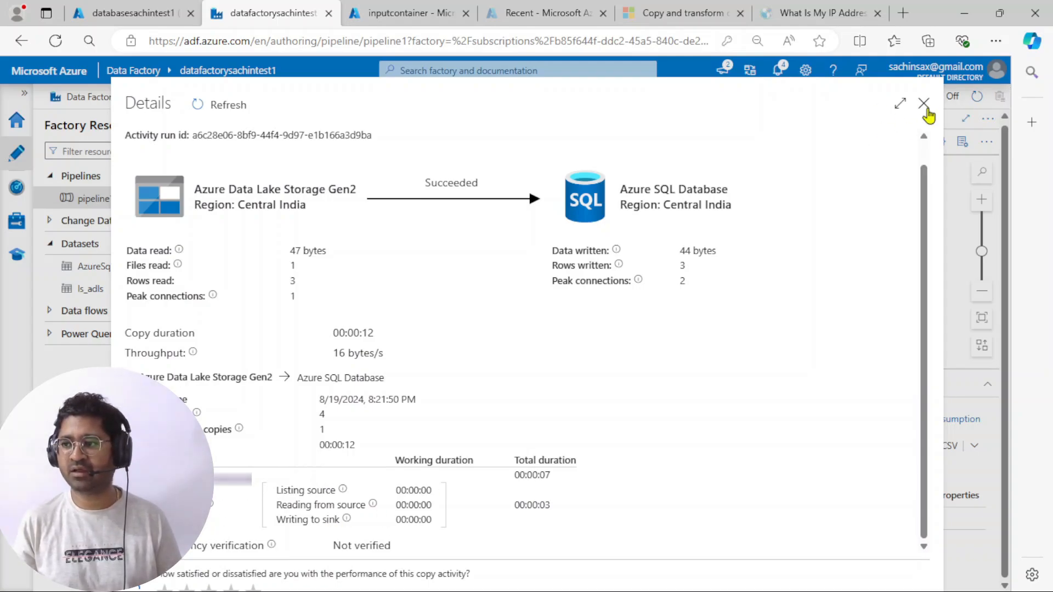
click(925, 105)
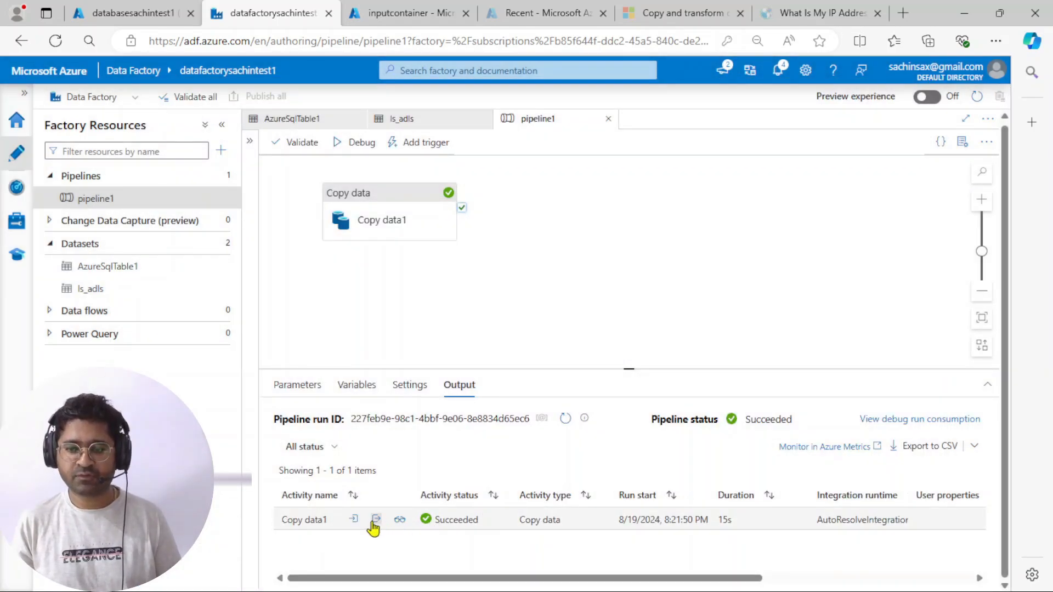
click(376, 520)
scroll(299, 423, down, 10)
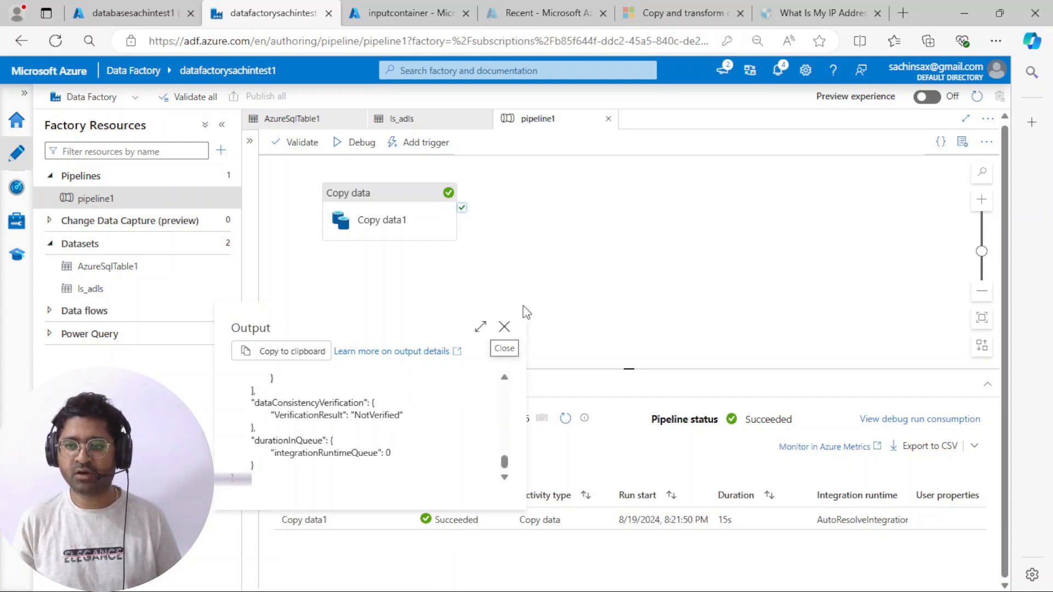
click(504, 328)
Step: Append a row with a new student's name and roll number 16 to inputdirectory/input.csv in inputcontainer, then save and close the file
click(139, 12)
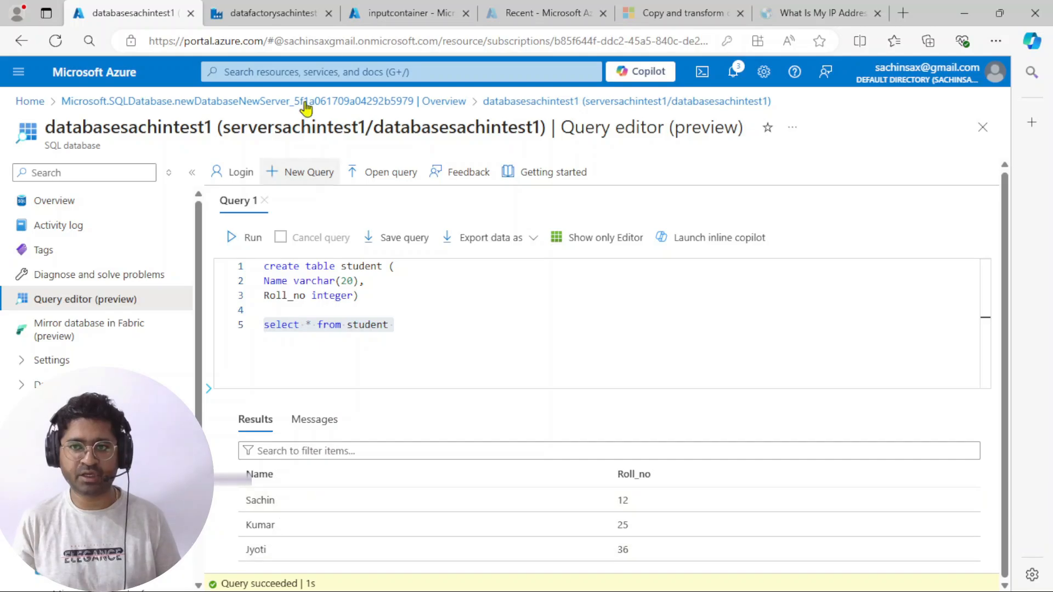
click(384, 12)
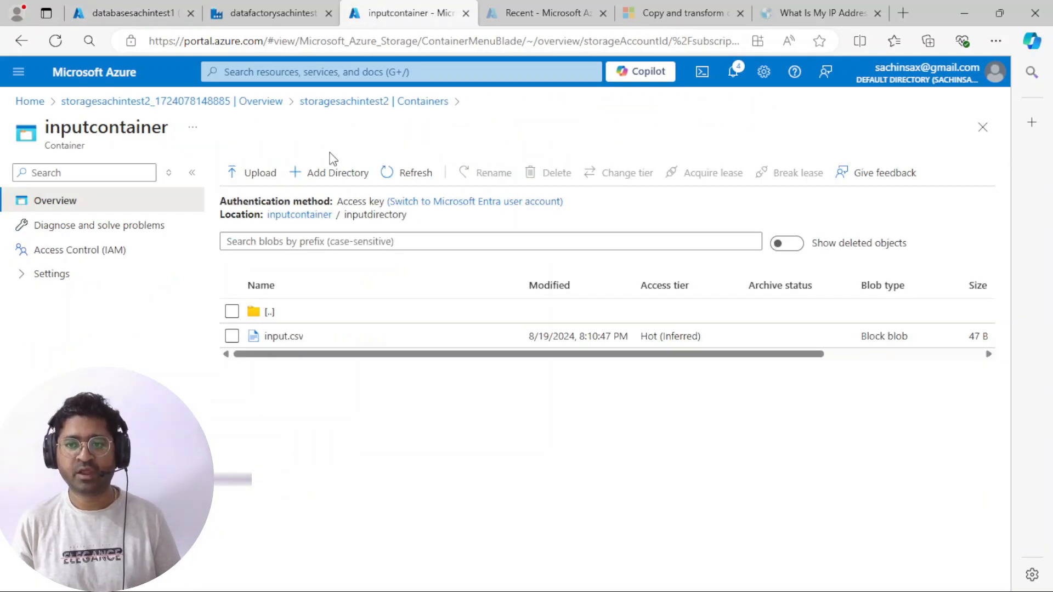
click(288, 337)
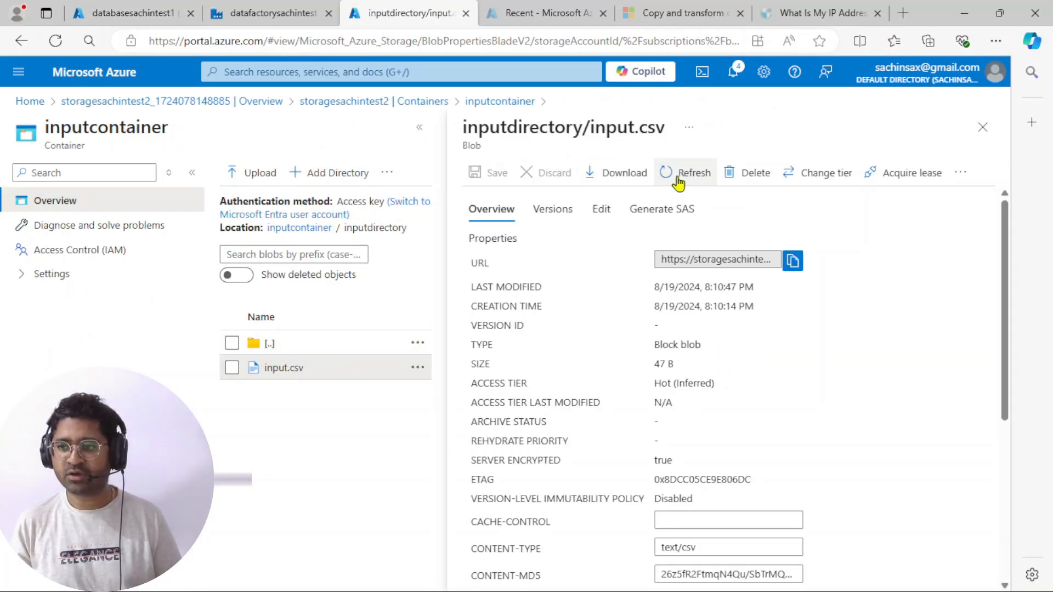
click(601, 213)
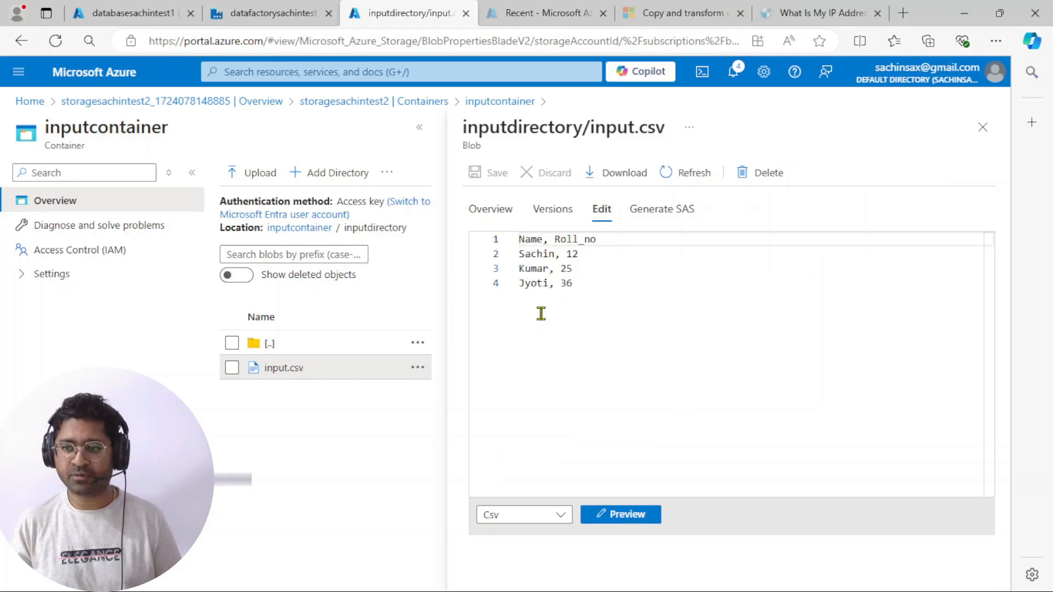
click(595, 280)
key(Return)
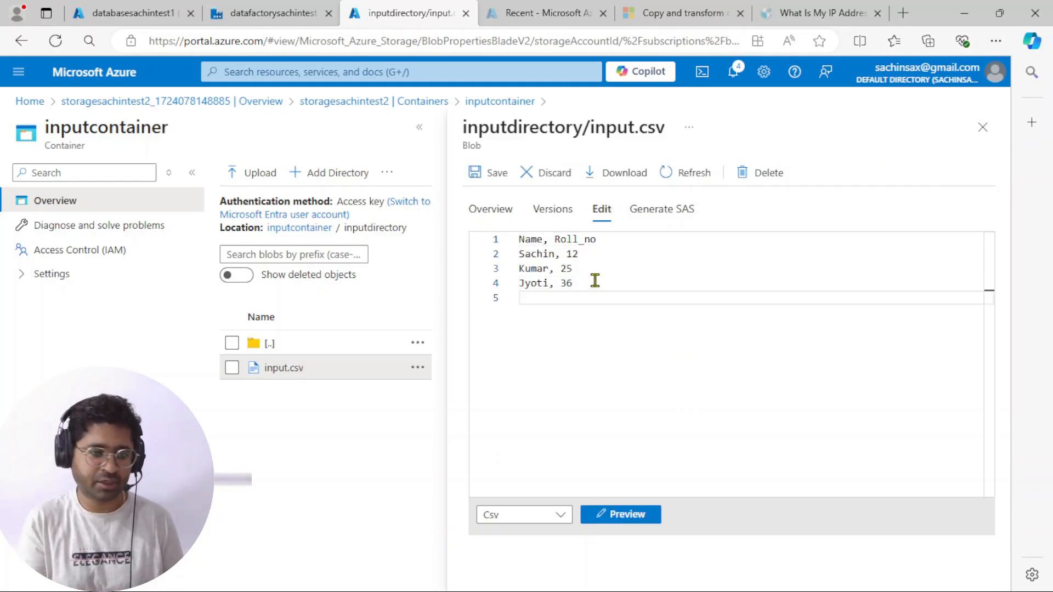
text(Vishesh, 16)
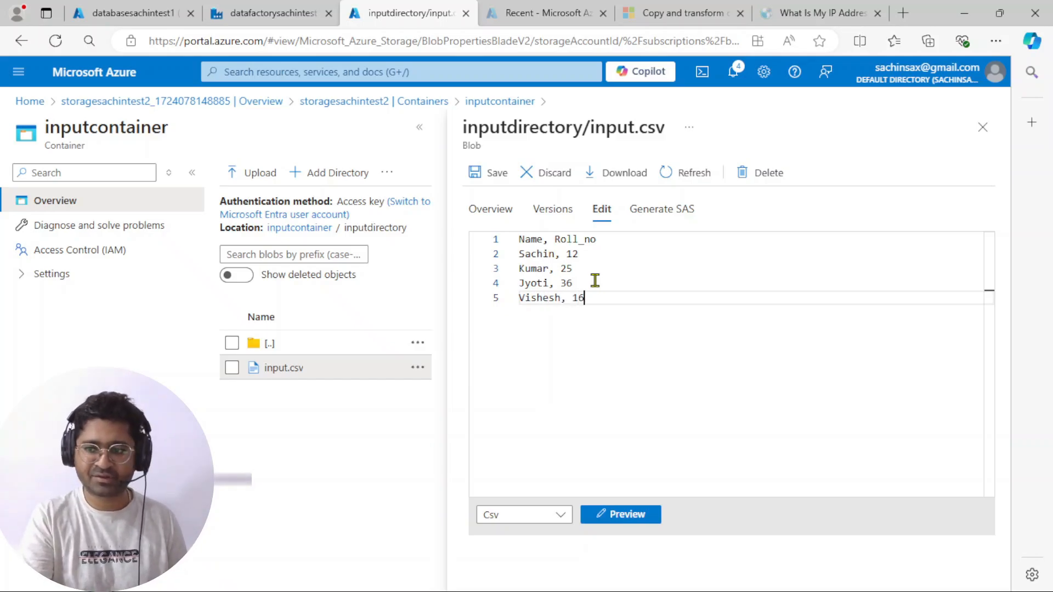
click(478, 174)
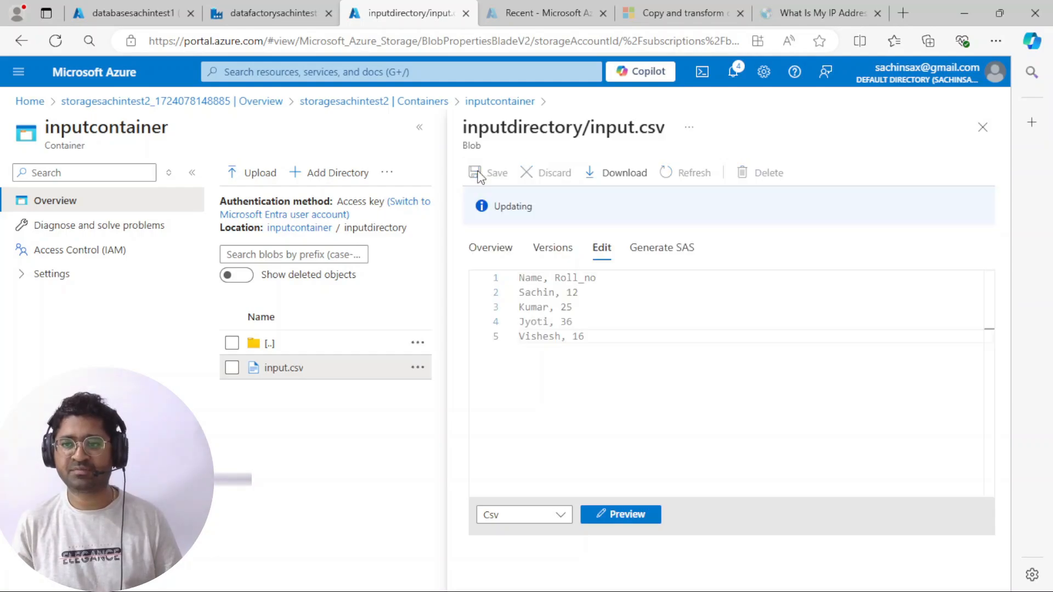
click(983, 128)
Step: Start another debug run of pipeline1 in Data Factory with the updated input file
click(244, 16)
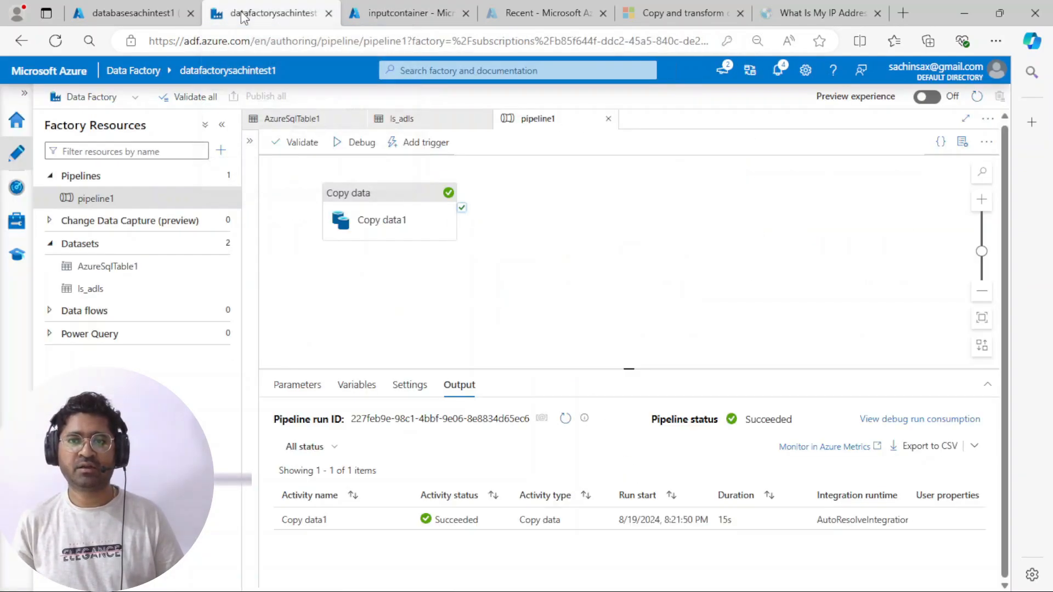
click(377, 219)
click(469, 143)
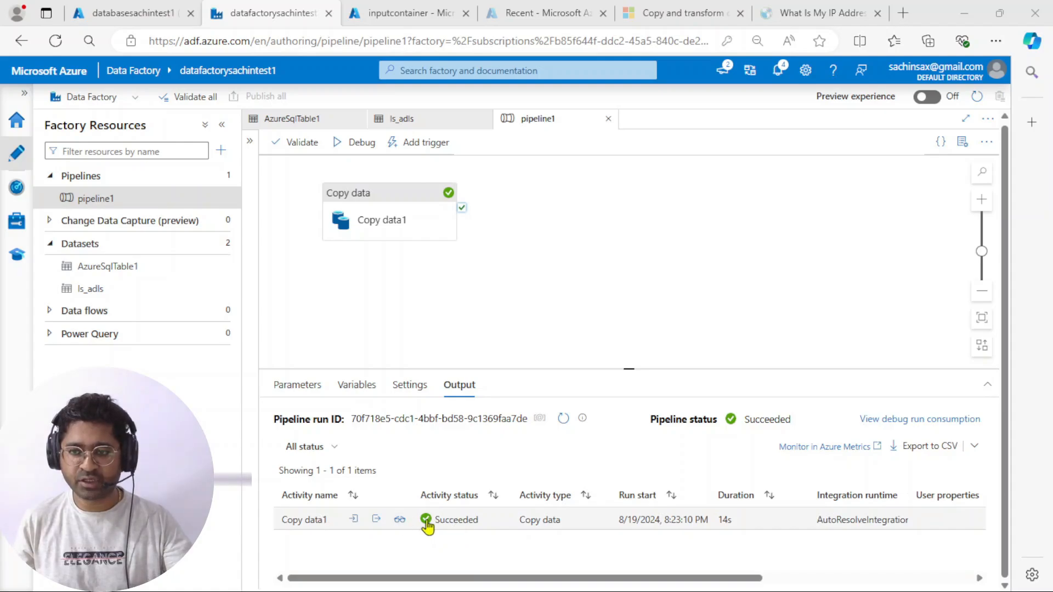
Step: Rerun the query select * from student in databasesachintest1 and look through all the returned rows
click(400, 12)
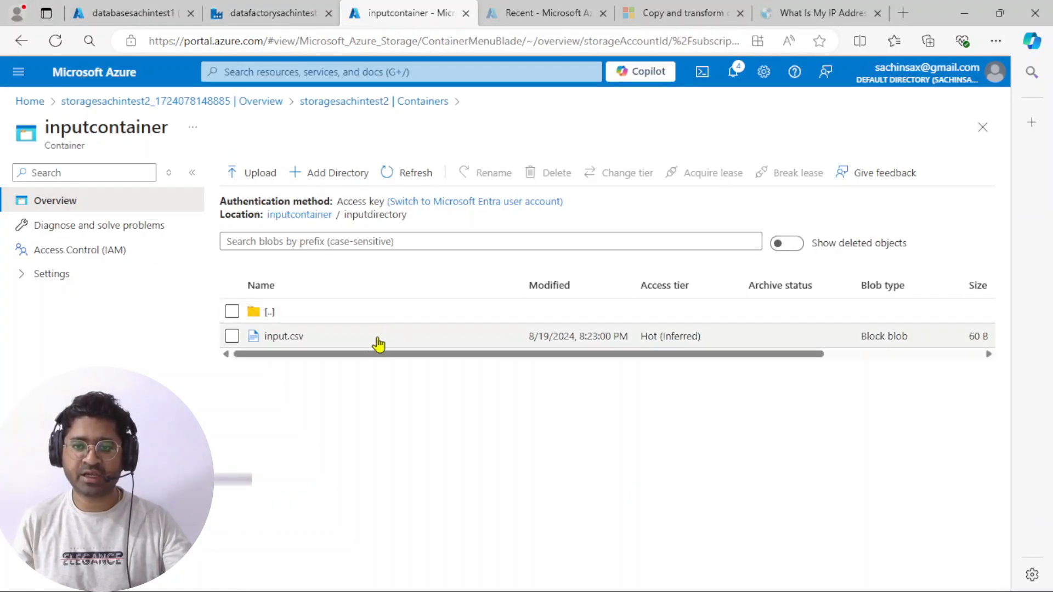
click(109, 15)
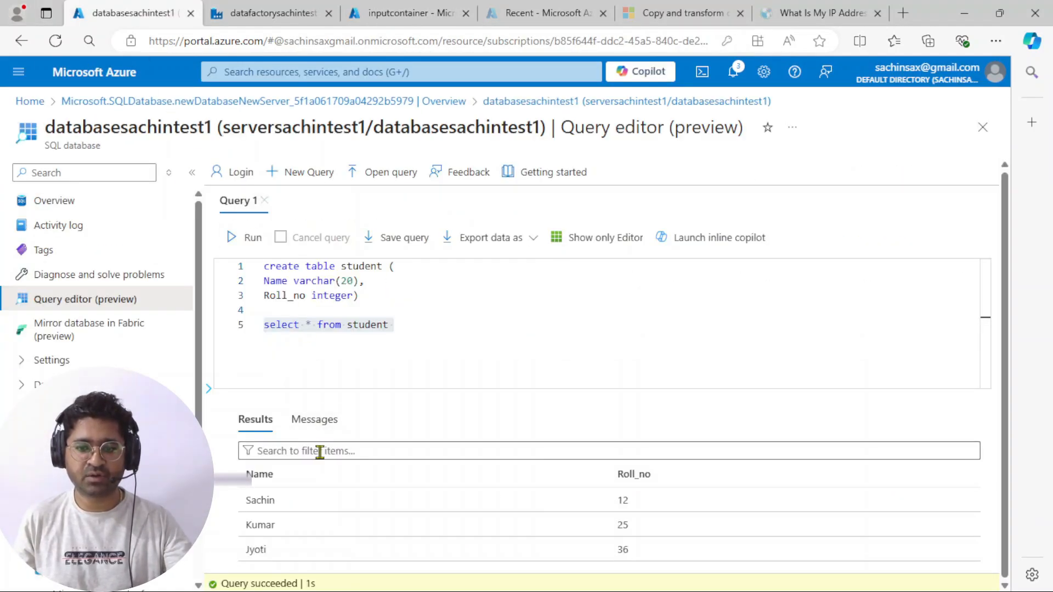
click(404, 325)
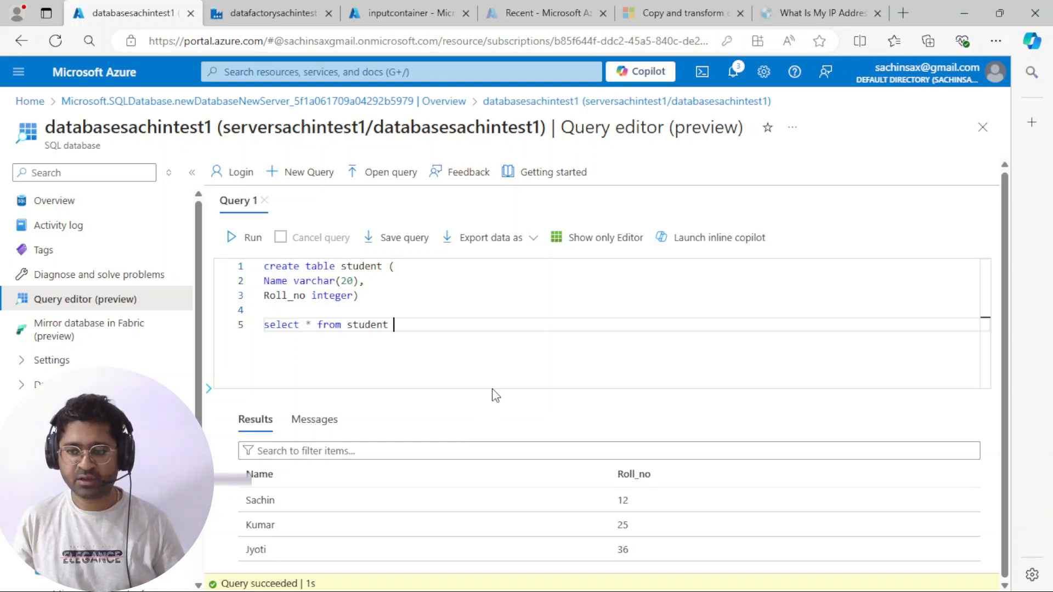
click(208, 387)
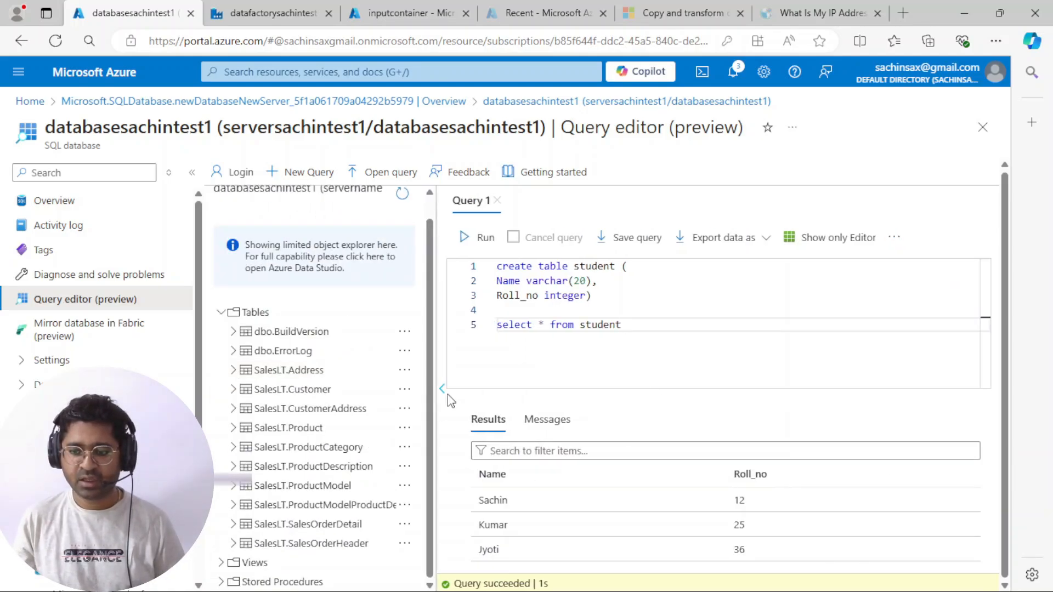
click(441, 389)
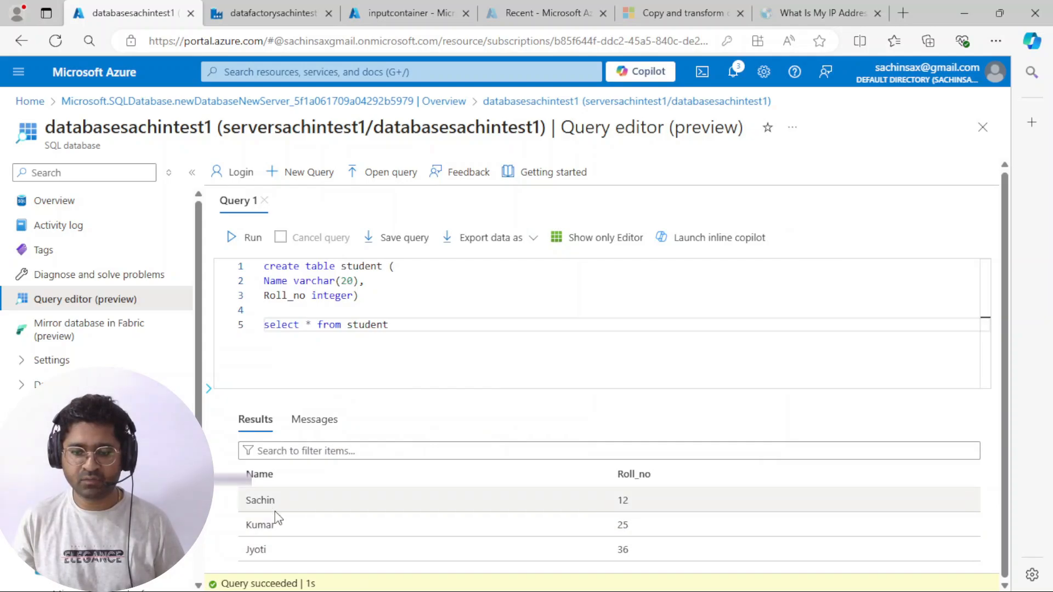
drag(415, 325, 265, 326)
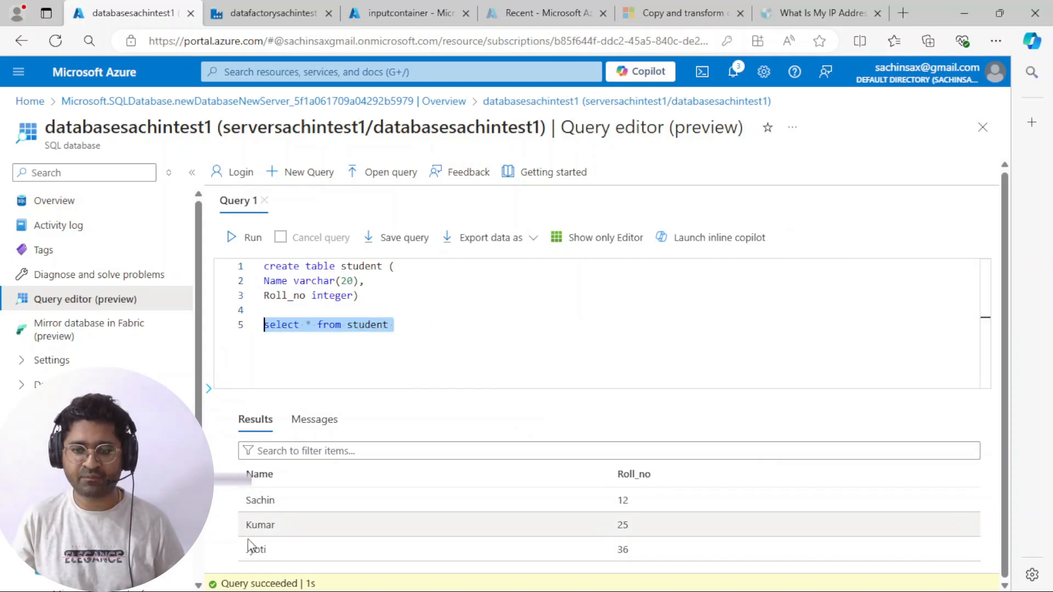
click(231, 238)
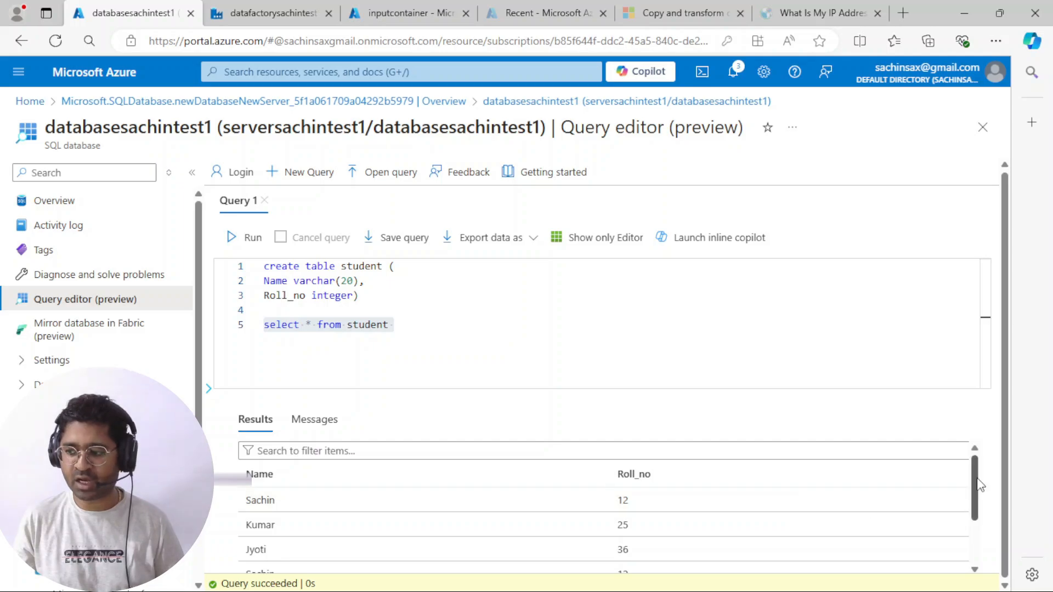
drag(981, 485, 972, 525)
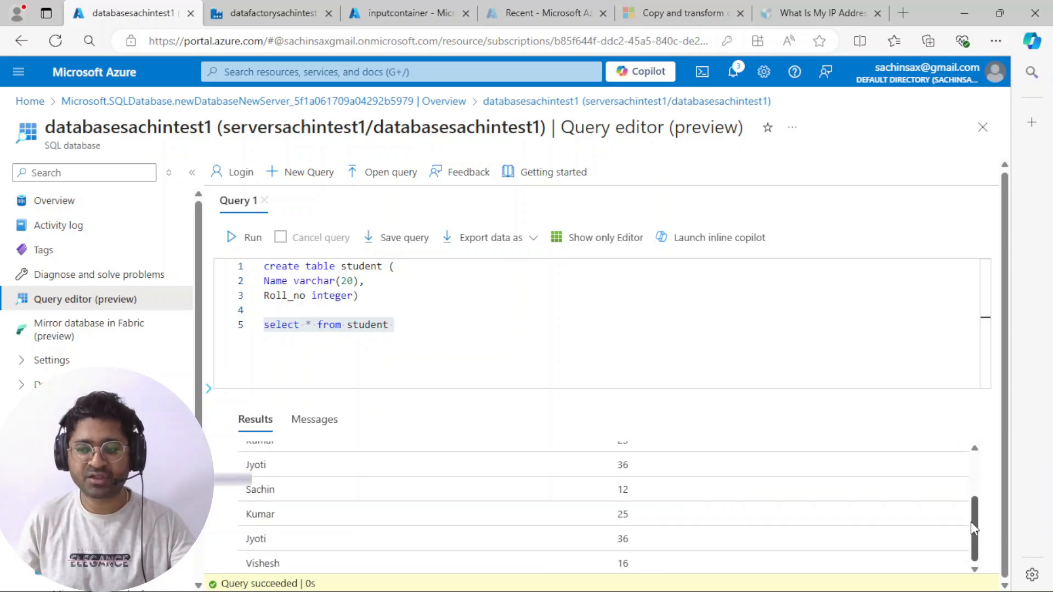
drag(971, 522, 974, 465)
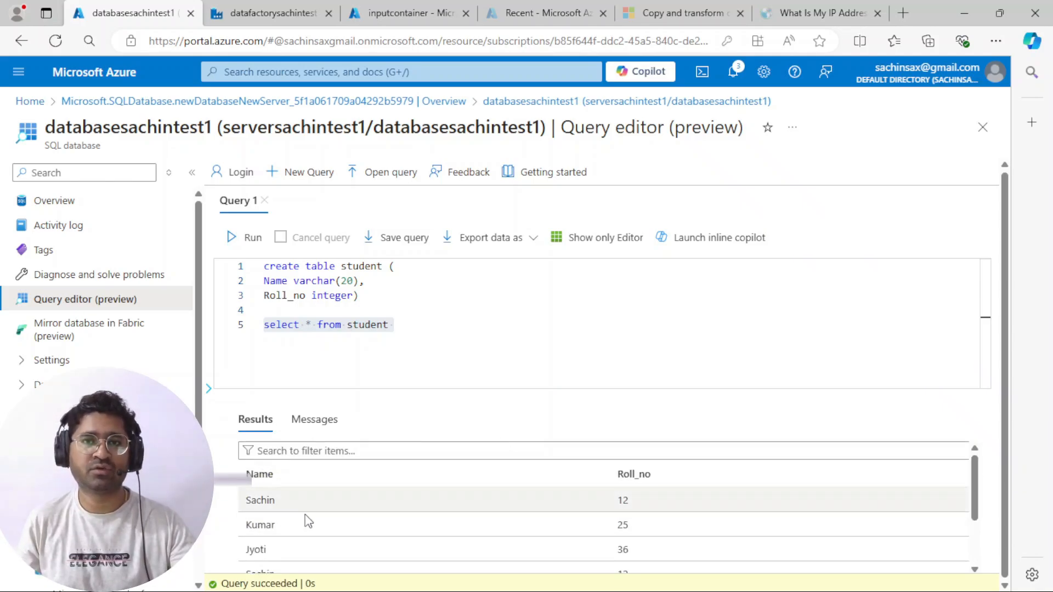
Step: Set the write behavior of the Copy data1 sink to Upsert in Data Factory and review the remaining sink options
click(401, 7)
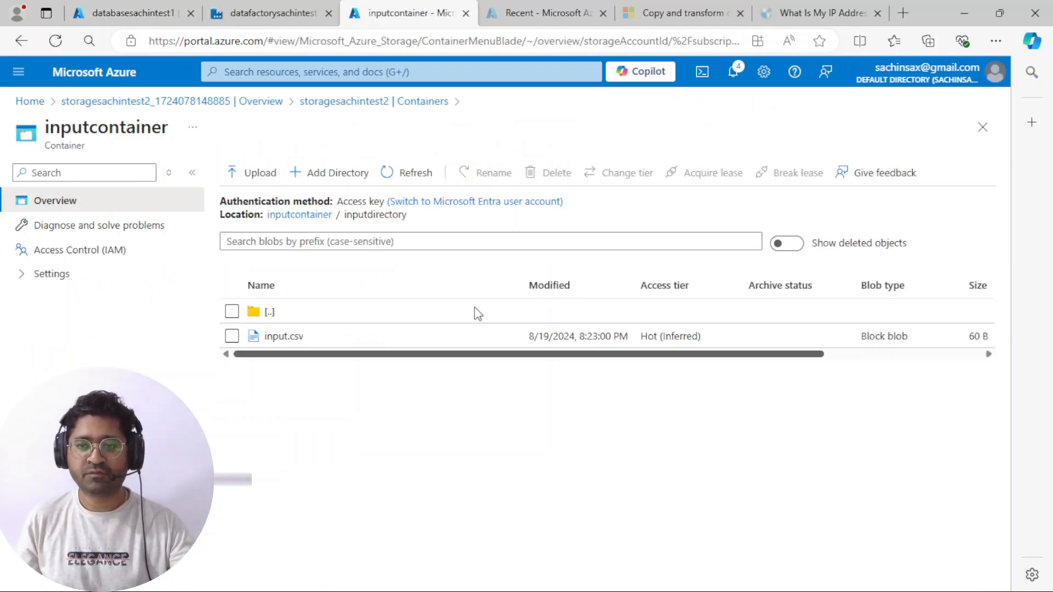
click(542, 11)
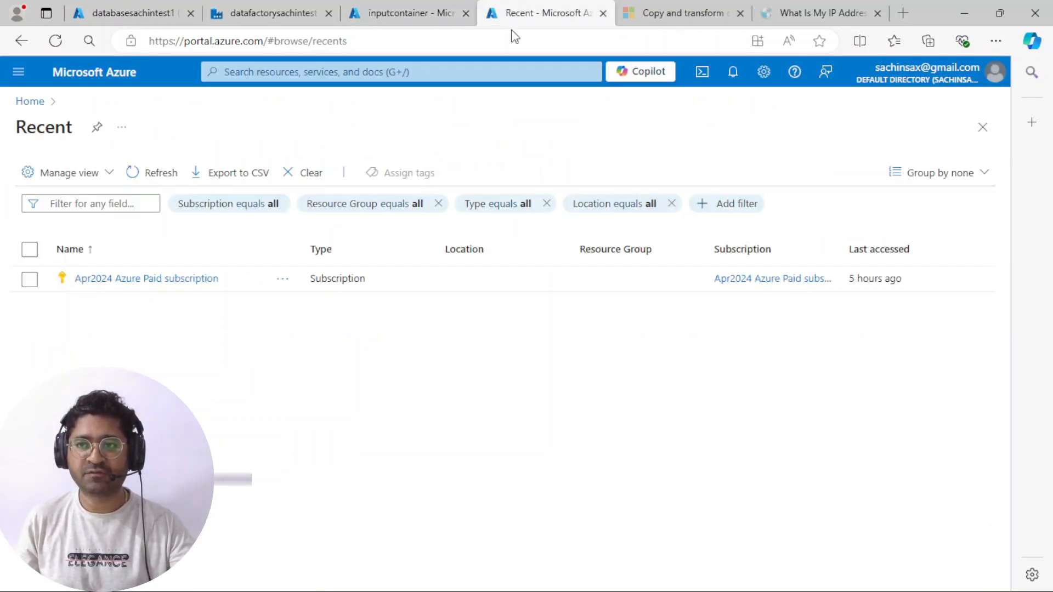
click(266, 12)
click(393, 209)
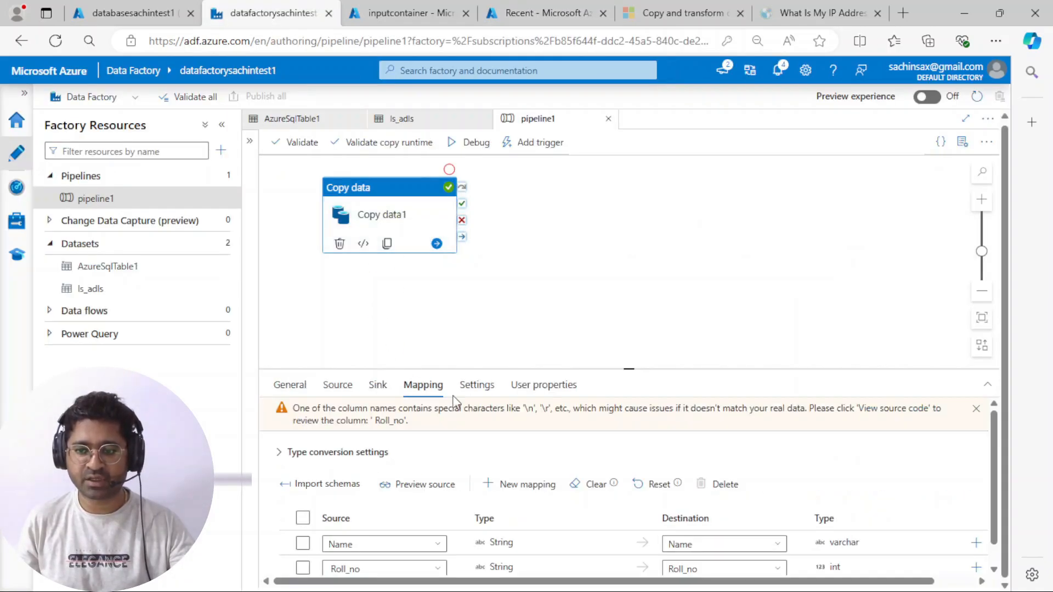
click(378, 385)
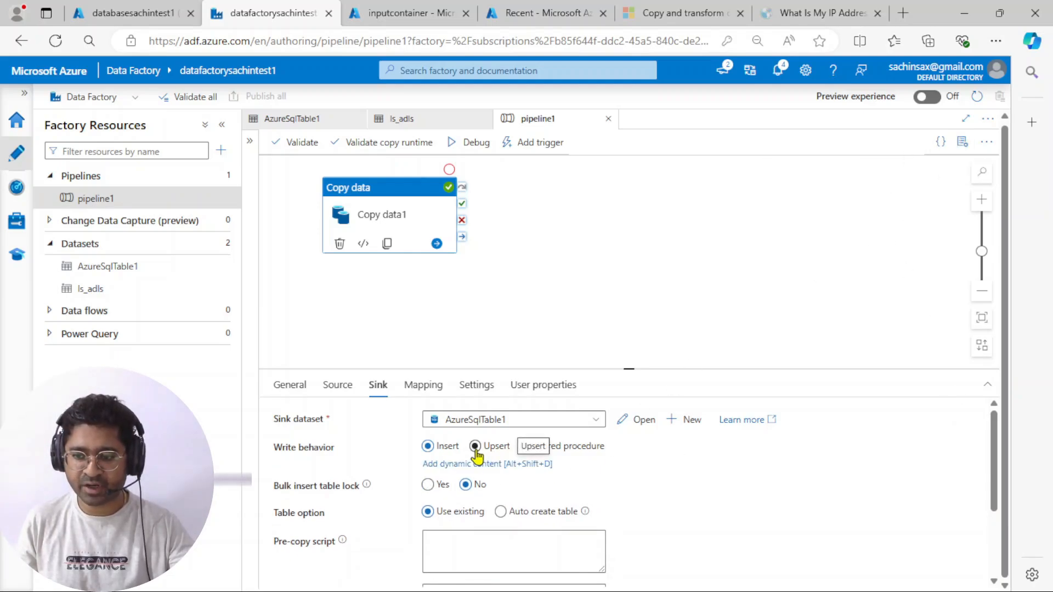
click(475, 447)
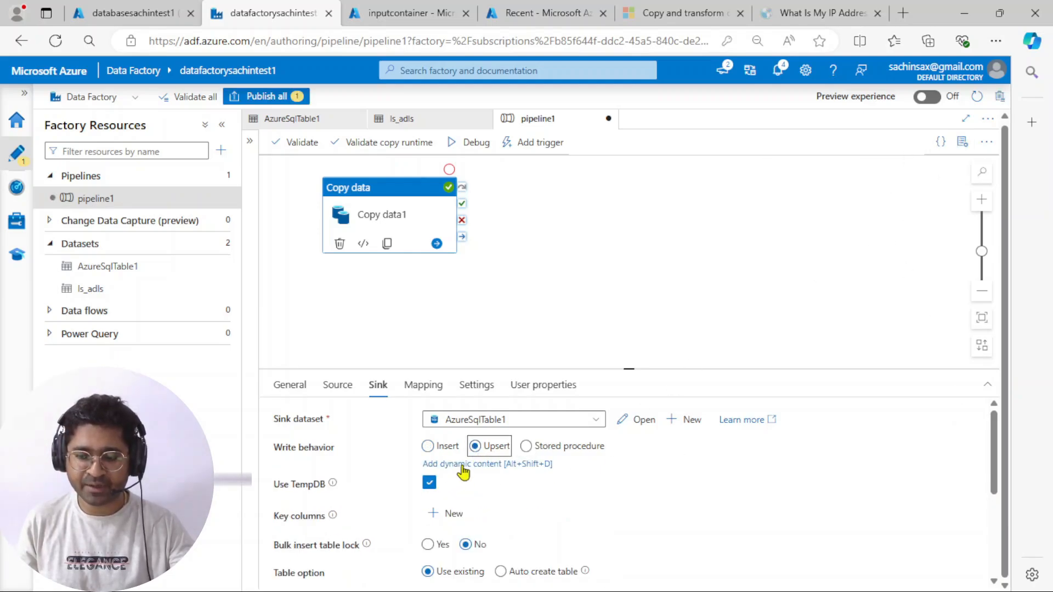
scroll(483, 505, down, 3)
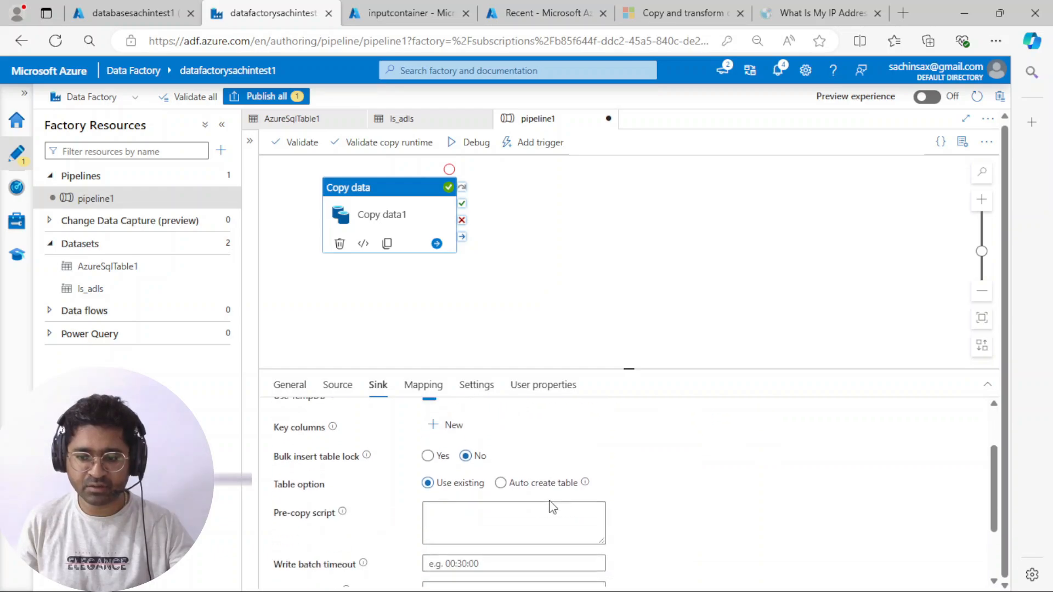
scroll(419, 484, up, 1)
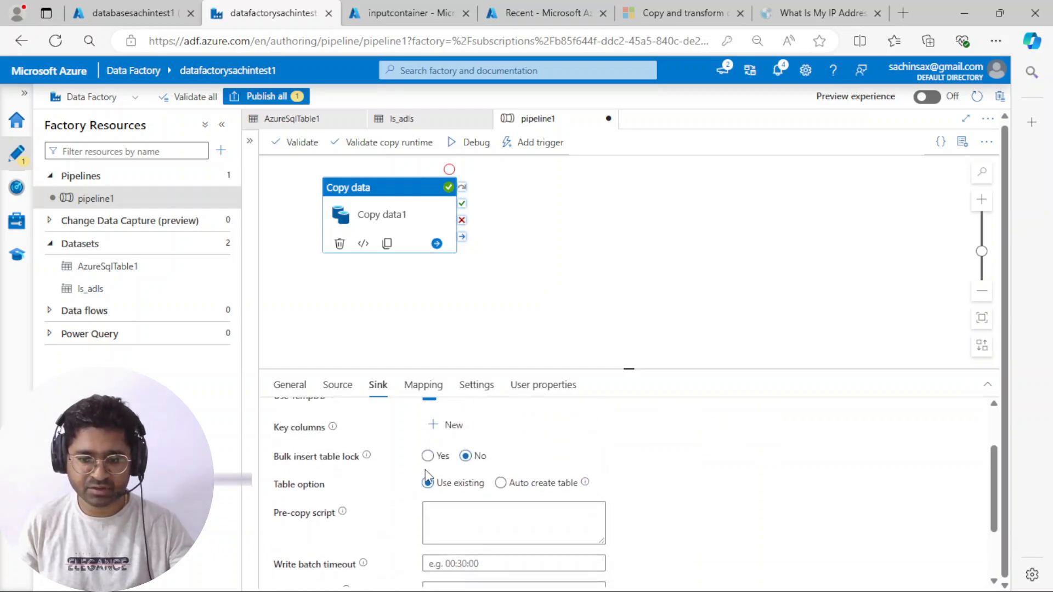
scroll(380, 475, down, 3)
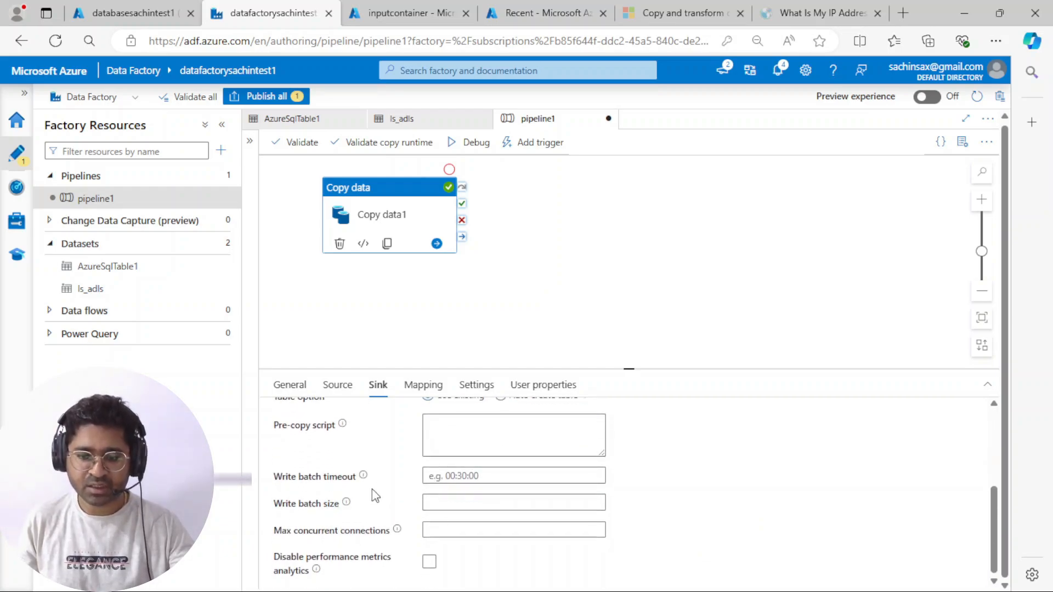
Step: Append a row with a new student's name and roll number 99 to inputdirectory/input.csv in inputcontainer and save the file
scroll(378, 493, up, 5)
scroll(386, 494, up, 1)
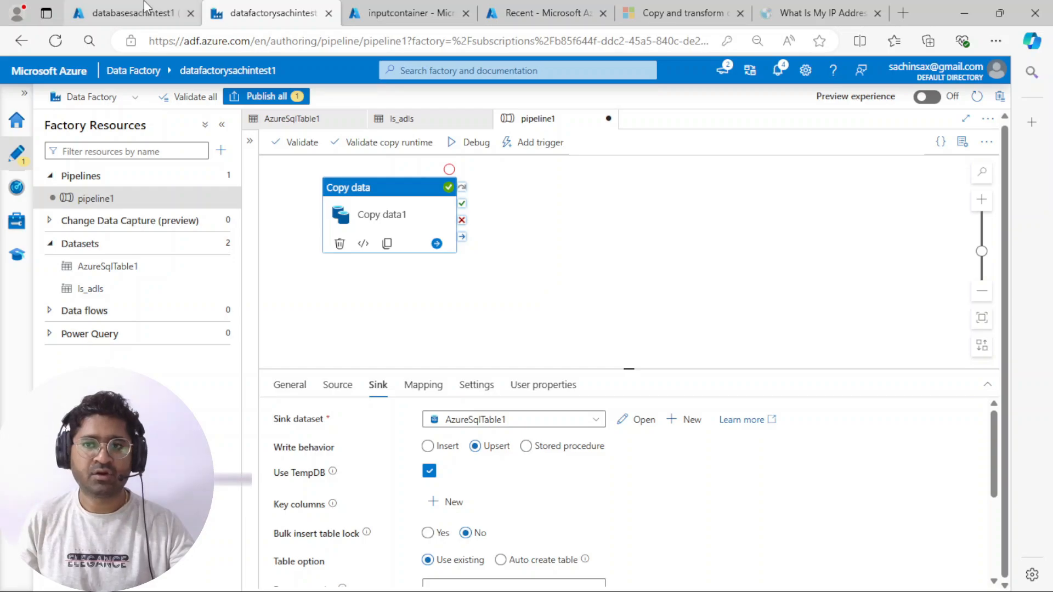
click(375, 12)
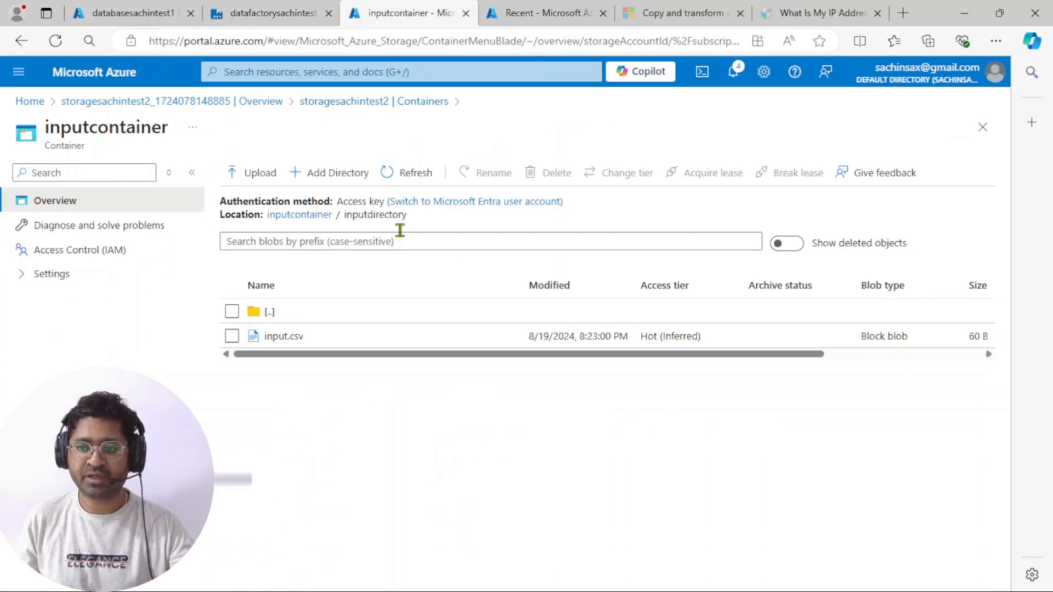
click(274, 338)
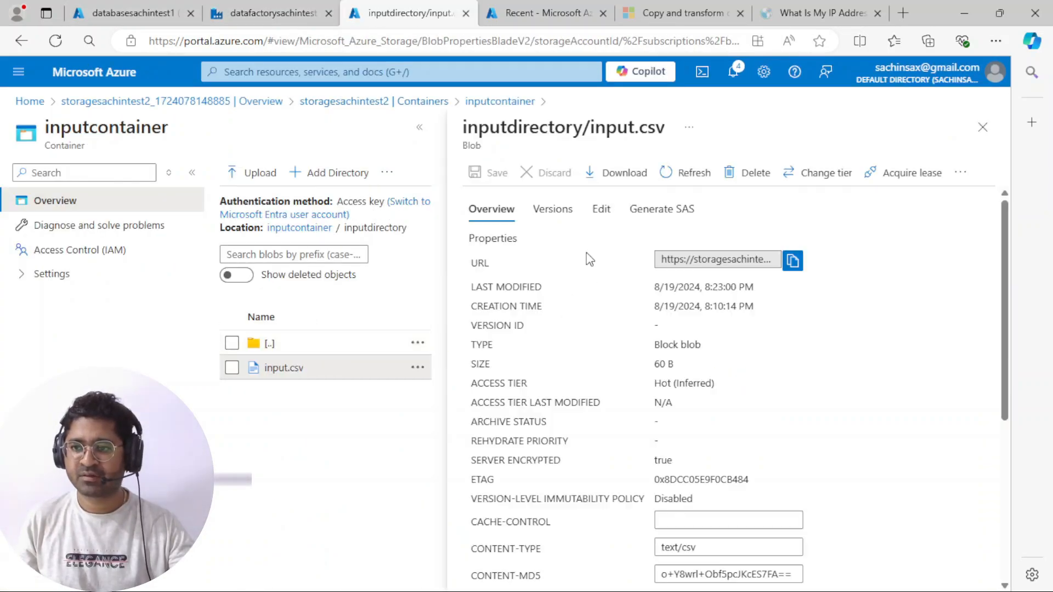
click(601, 211)
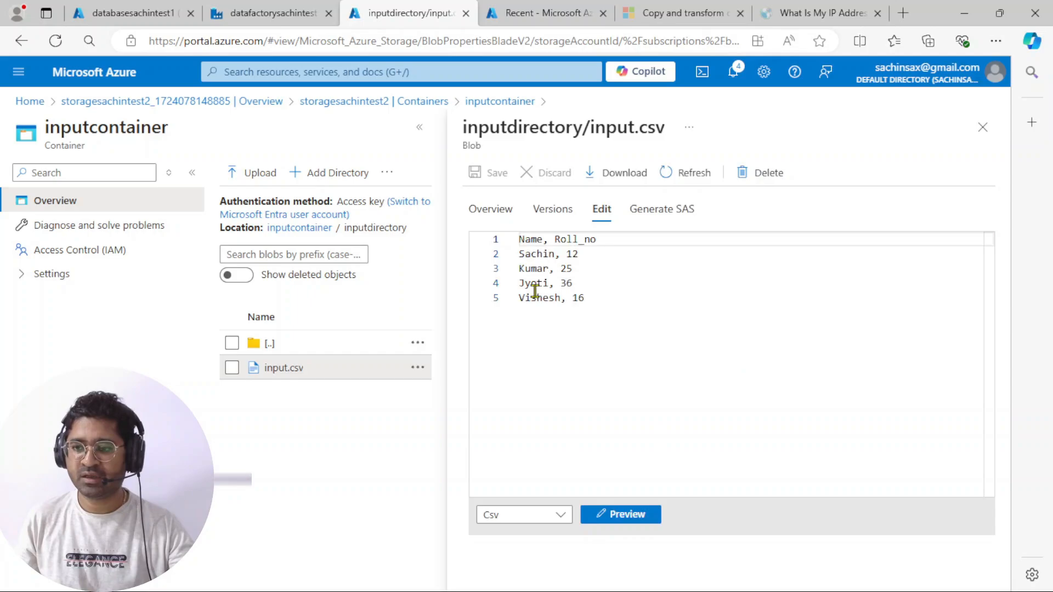
click(600, 299)
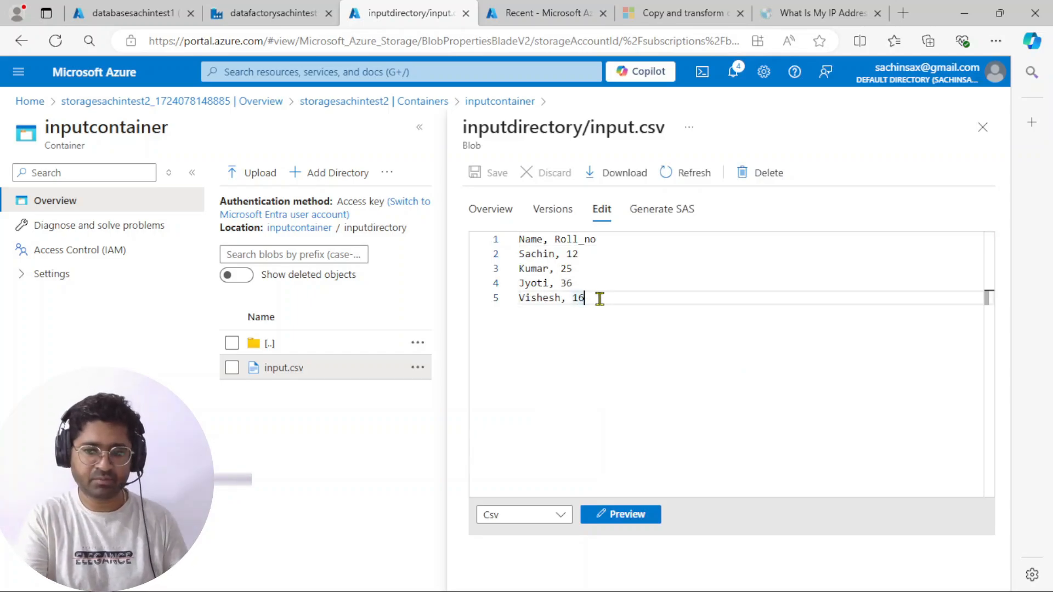
key(Return)
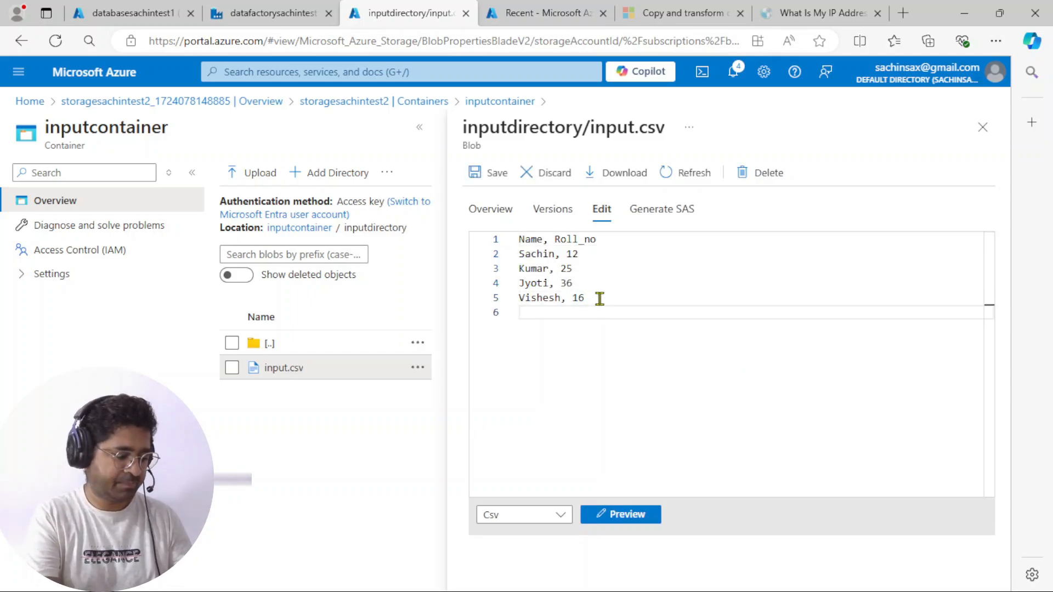
text(Raj, 99)
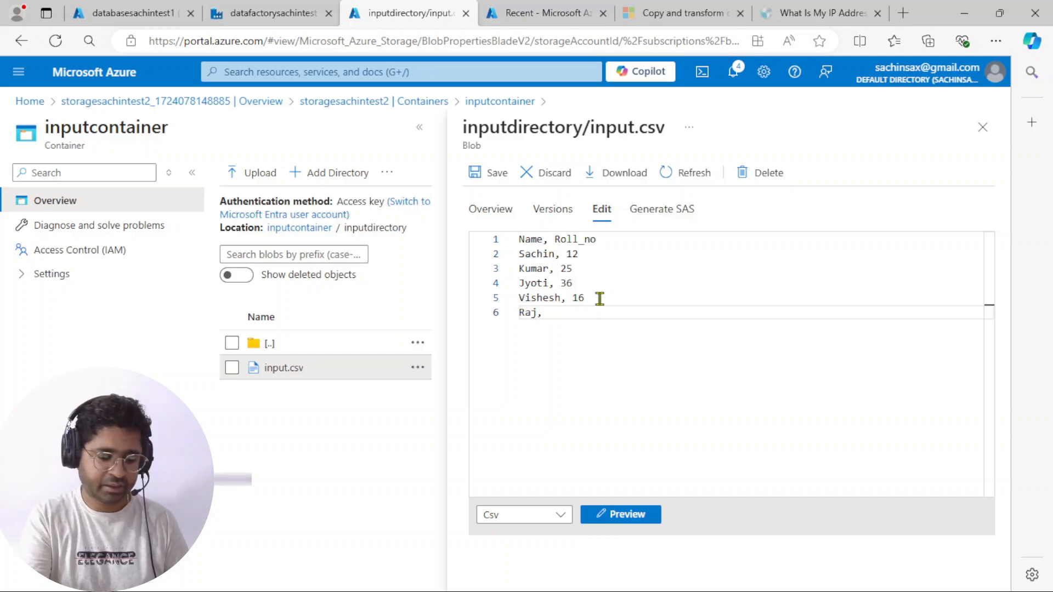
click(499, 174)
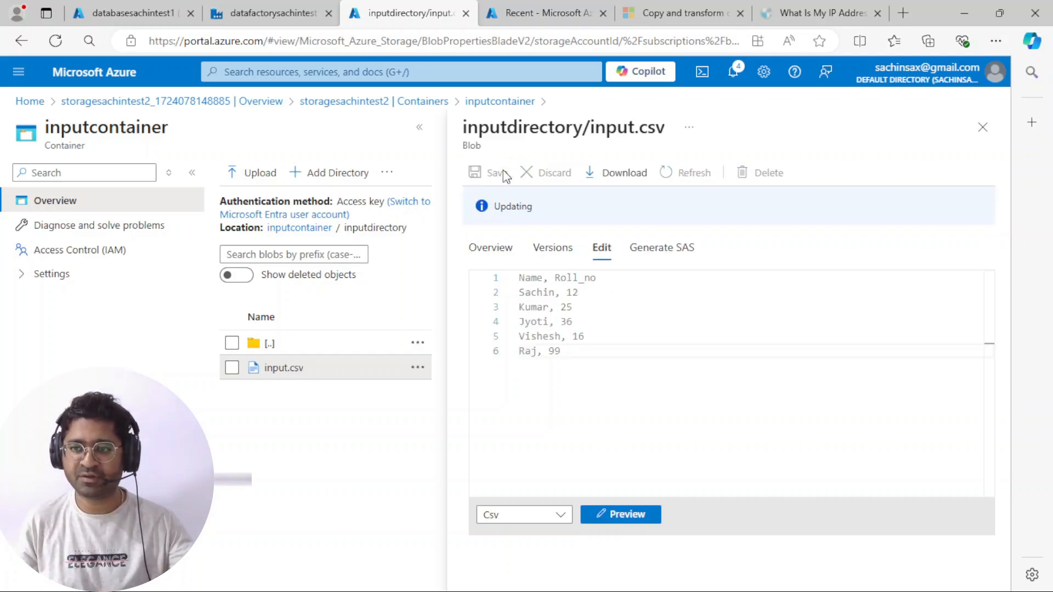
Step: Try to debug pipeline1 in Data Factory with the Upsert sink, and close the pipeline validation output
click(264, 14)
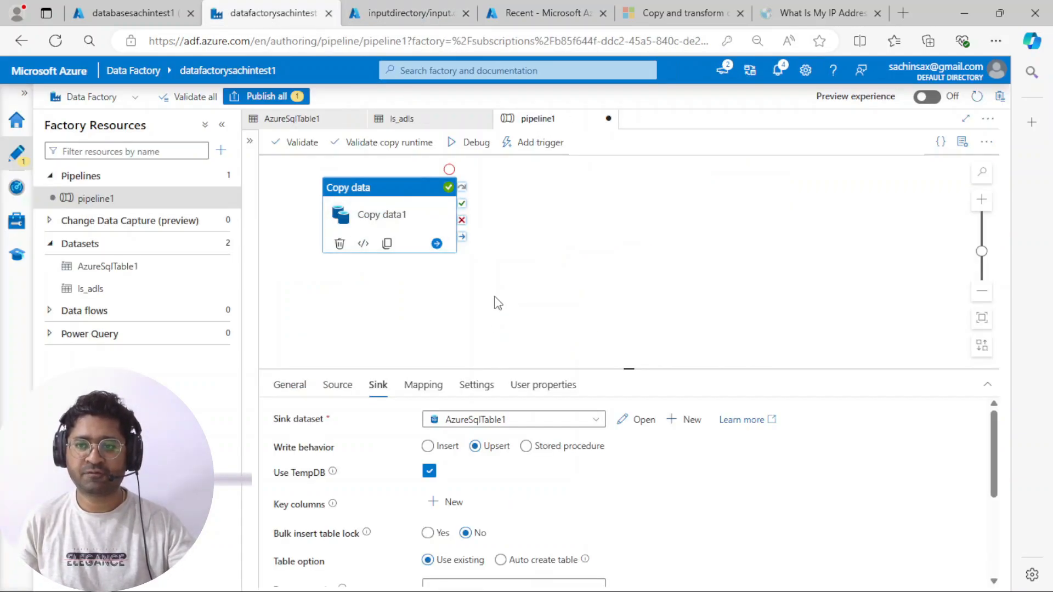
click(461, 142)
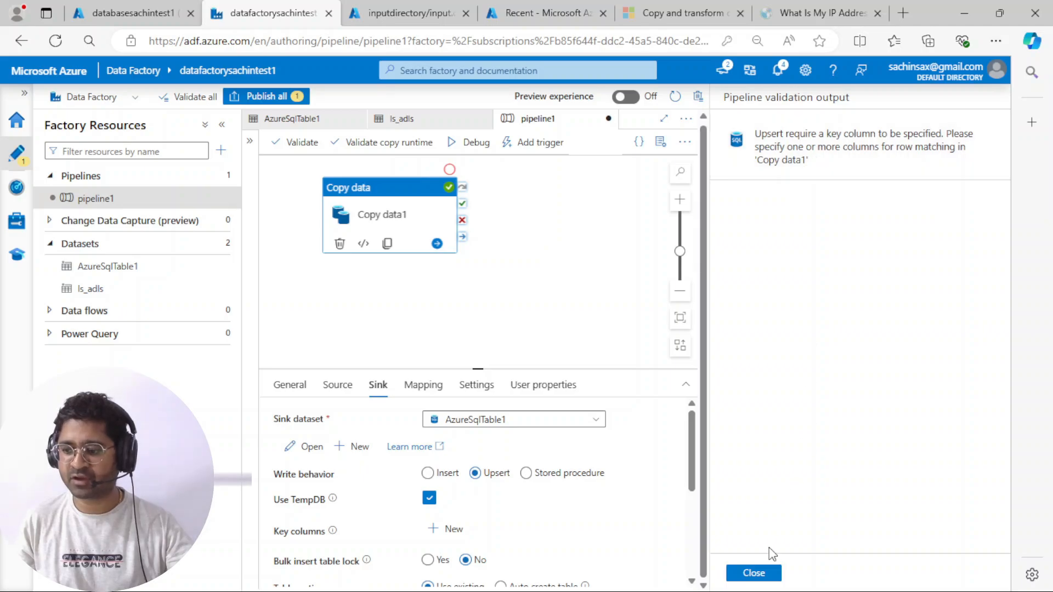
click(753, 573)
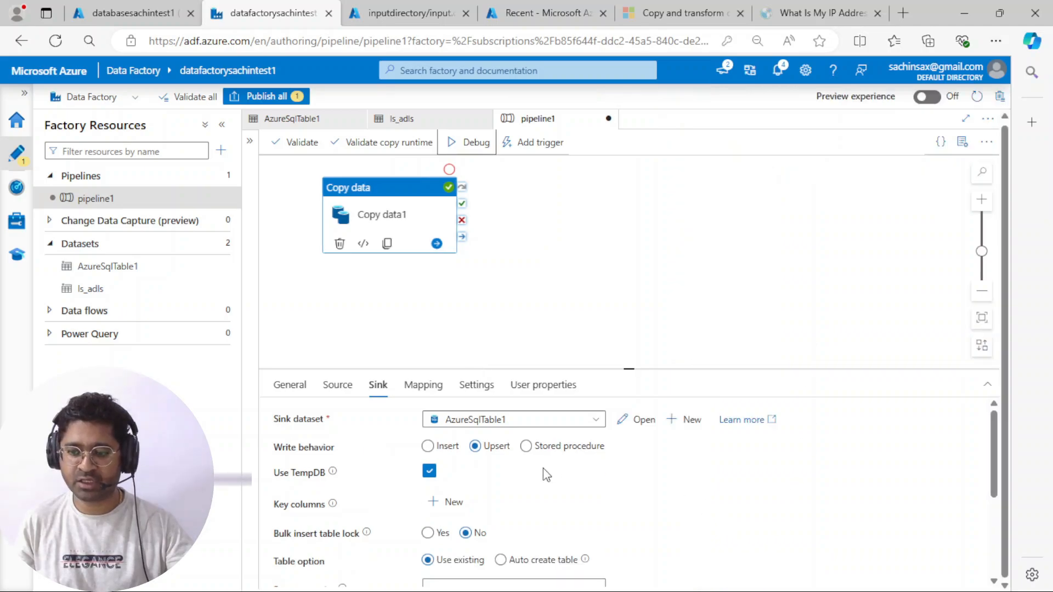
Step: Add a key column to the Copy data1 sink's upsert settings and set it to Name
click(448, 504)
scroll(496, 487, down, 1)
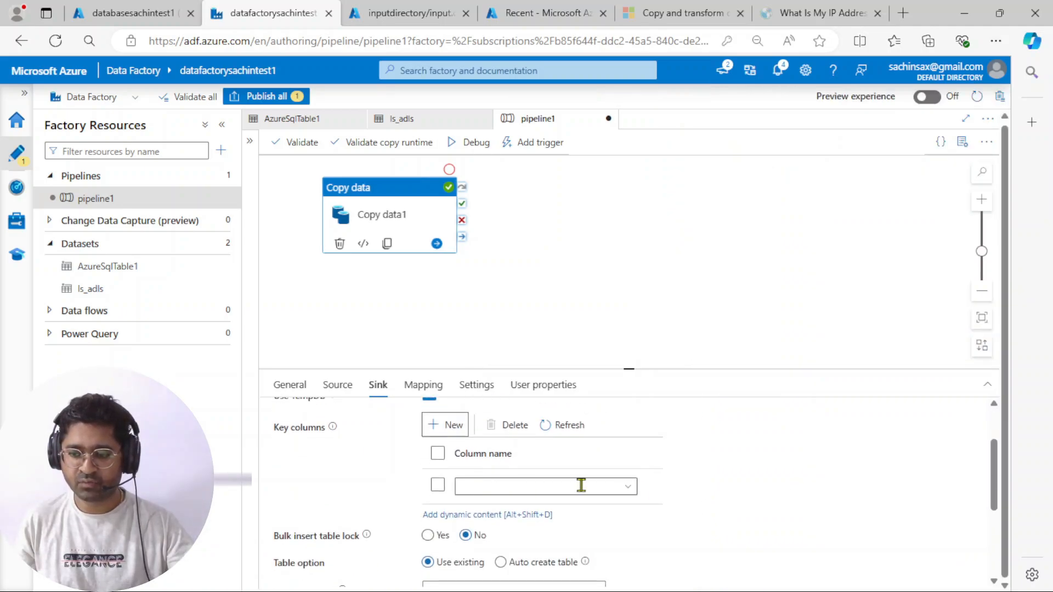
click(626, 490)
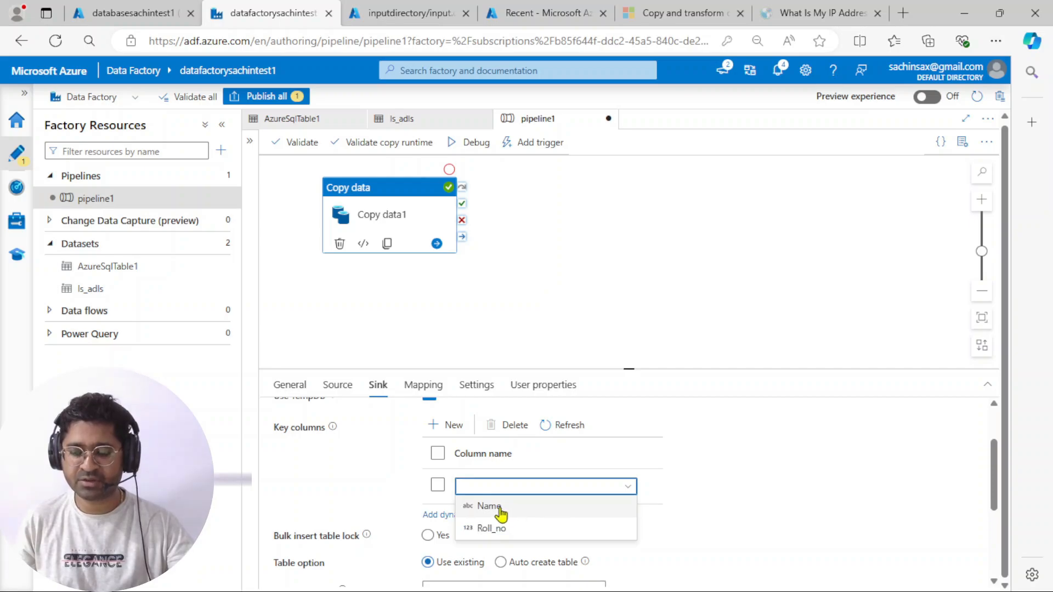
click(497, 507)
scroll(625, 441, down, 2)
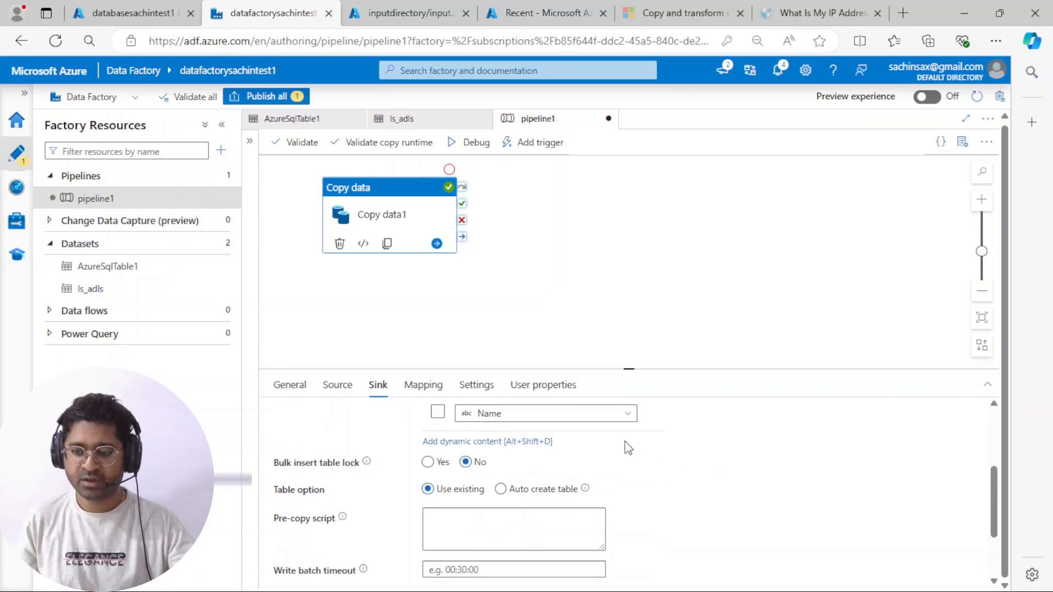
scroll(625, 441, up, 2)
scroll(754, 462, down, 1)
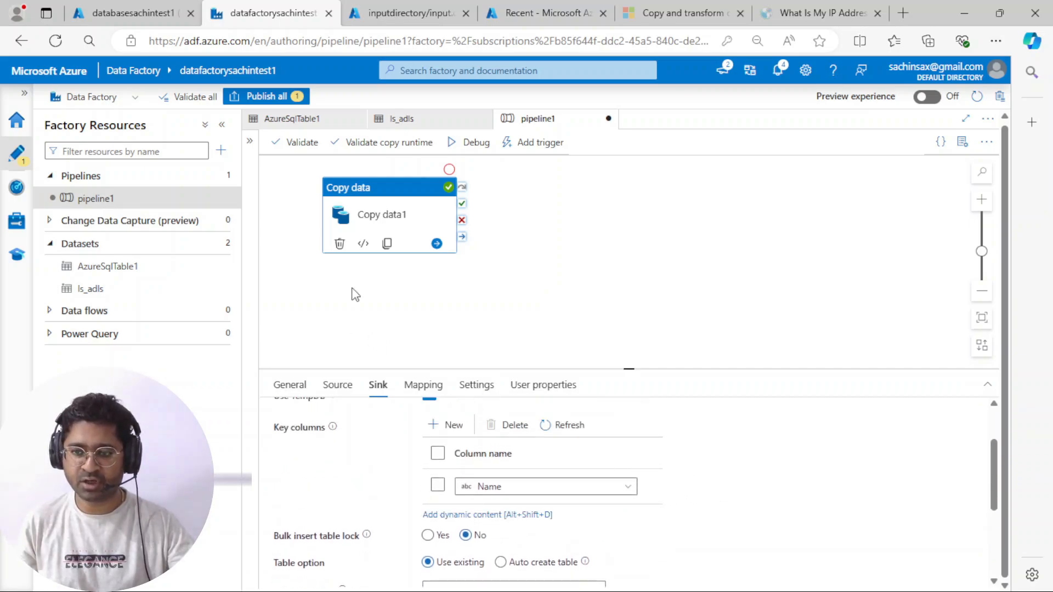
Step: Start a debug run of pipeline1 with the upsert settings and review the copy details of Copy data1
click(476, 142)
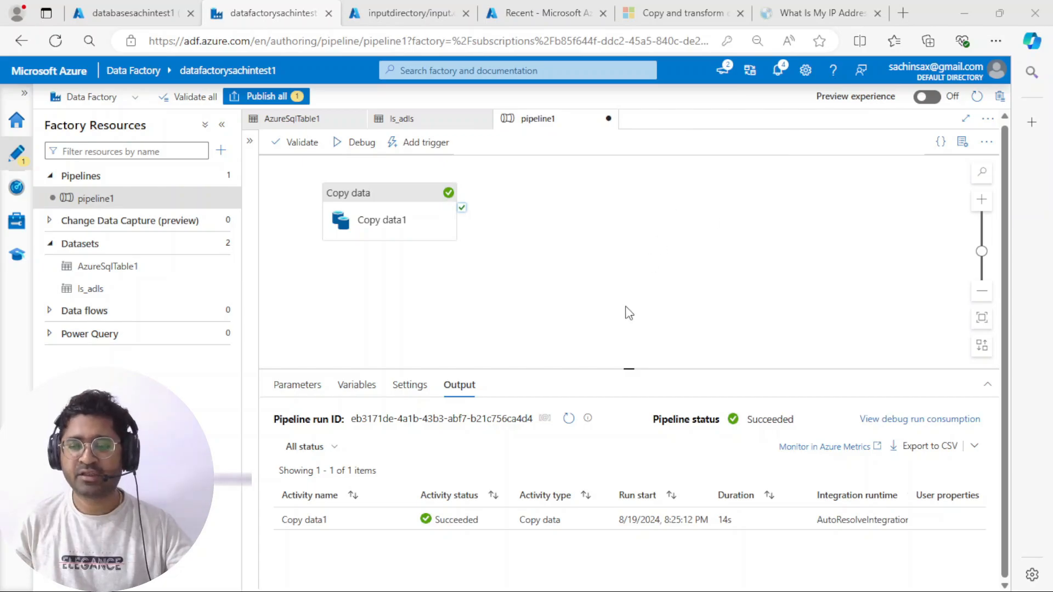
mouse_move(470, 520)
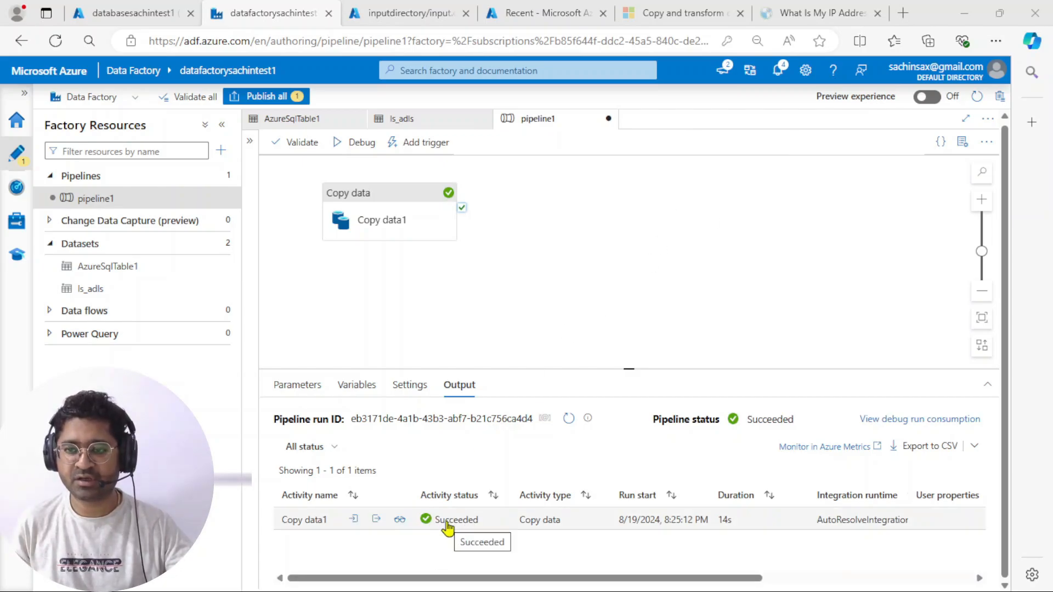
click(400, 519)
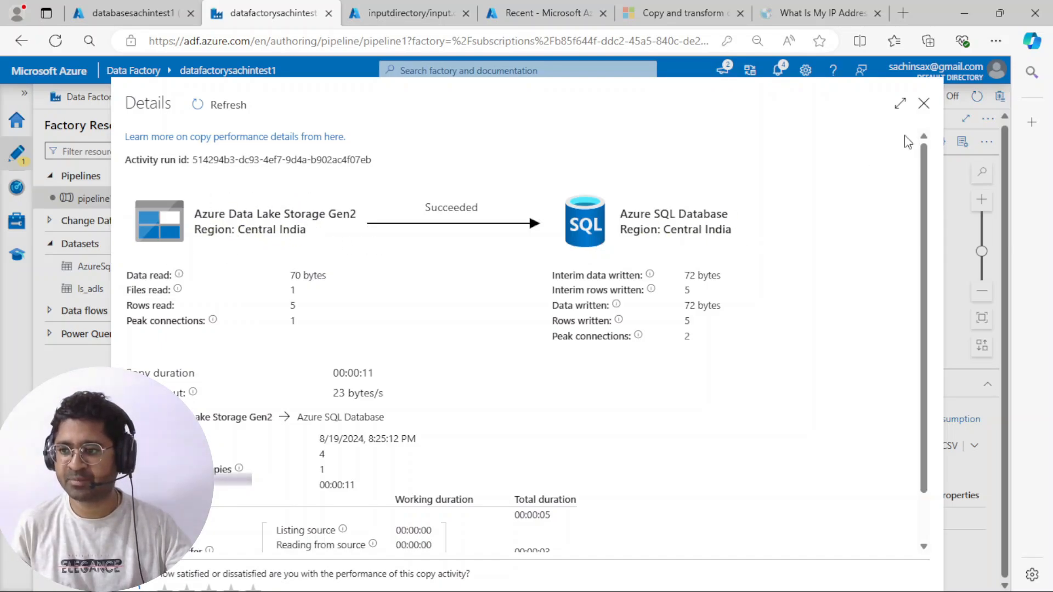
click(925, 103)
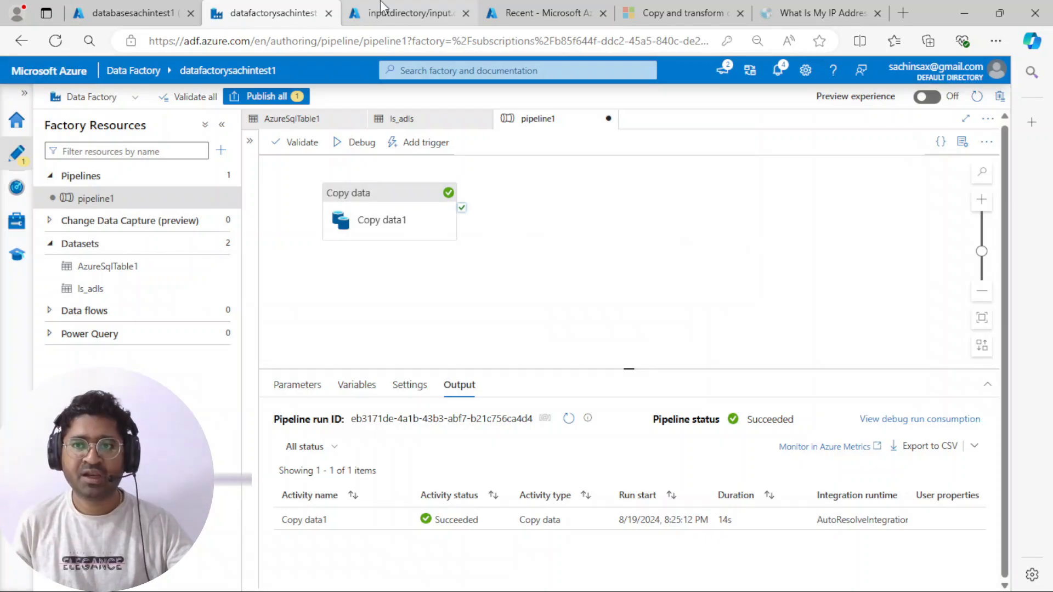
Step: Rerun select * from student in the databasesachintest1 query editor and examine the rows returned after the upsert run
click(143, 12)
click(404, 325)
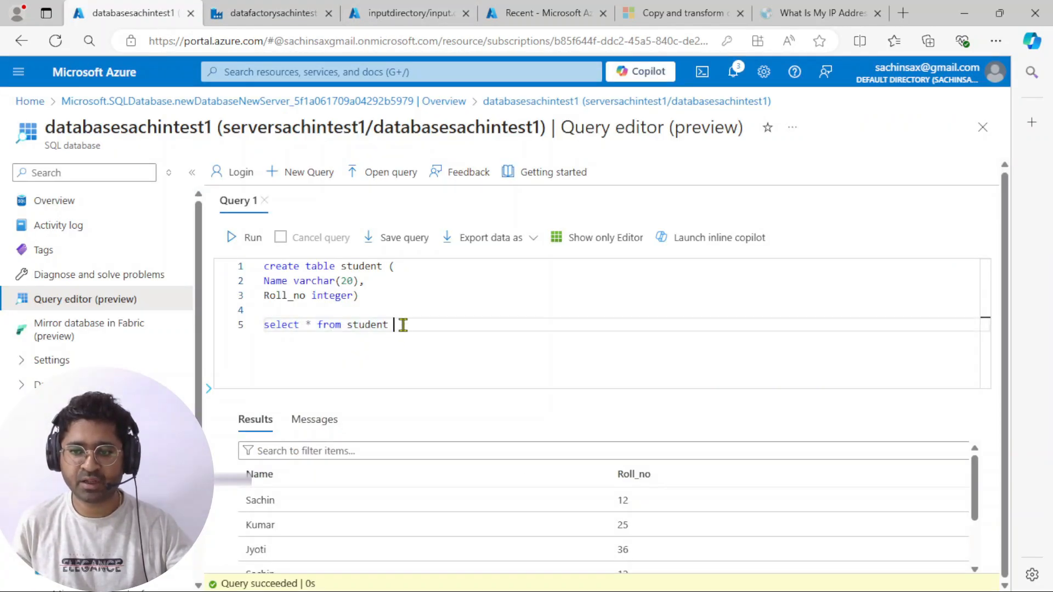
drag(403, 324, 242, 323)
click(245, 237)
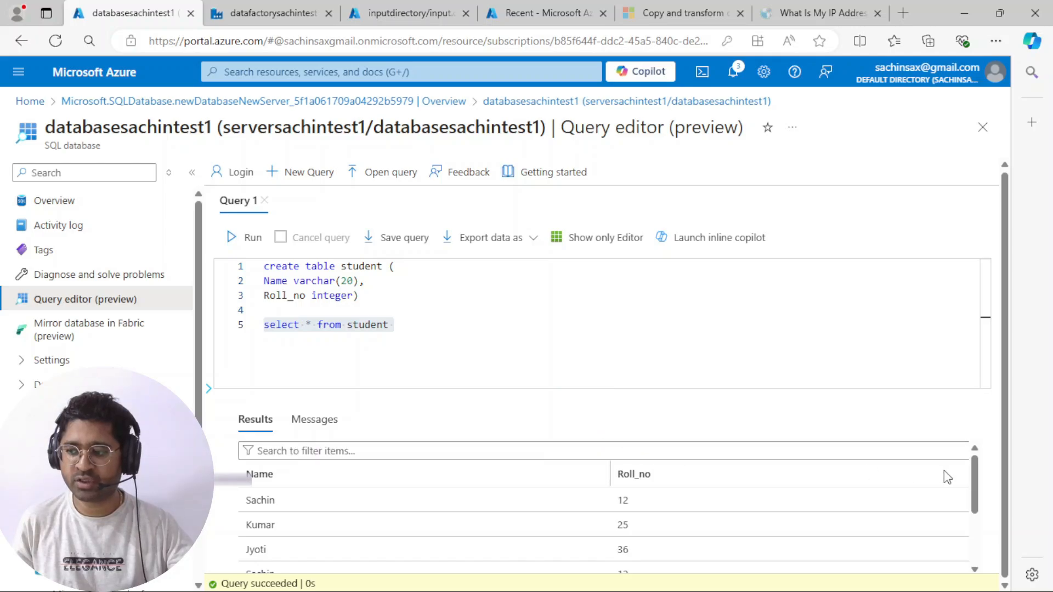
mouse_move(976, 475)
mouse_down()
mouse_move(988, 540)
mouse_move(973, 455)
mouse_up()
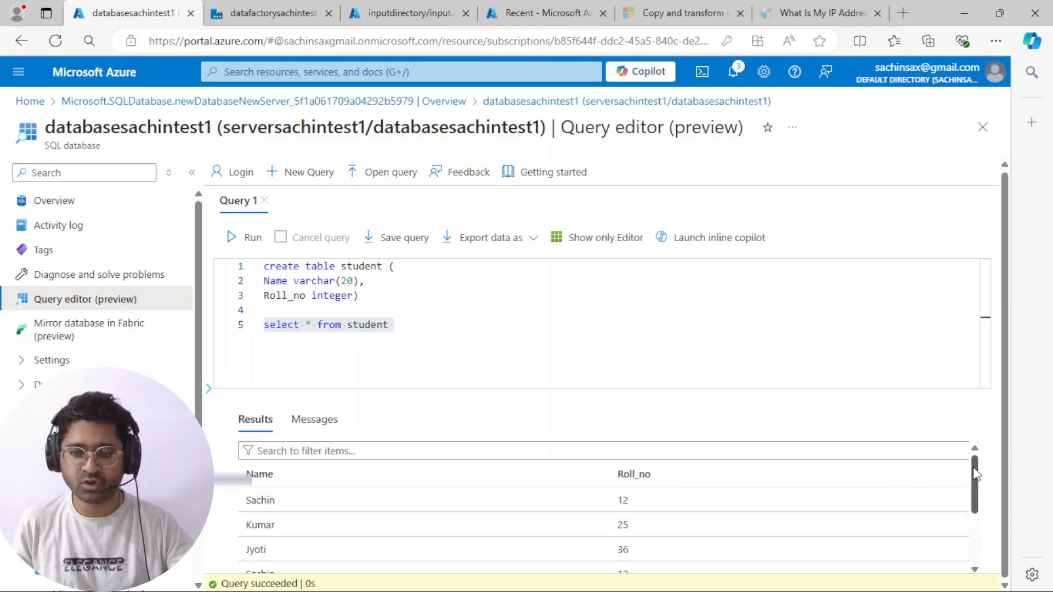
mouse_move(975, 472)
mouse_down()
mouse_move(977, 526)
mouse_move(978, 470)
mouse_up()
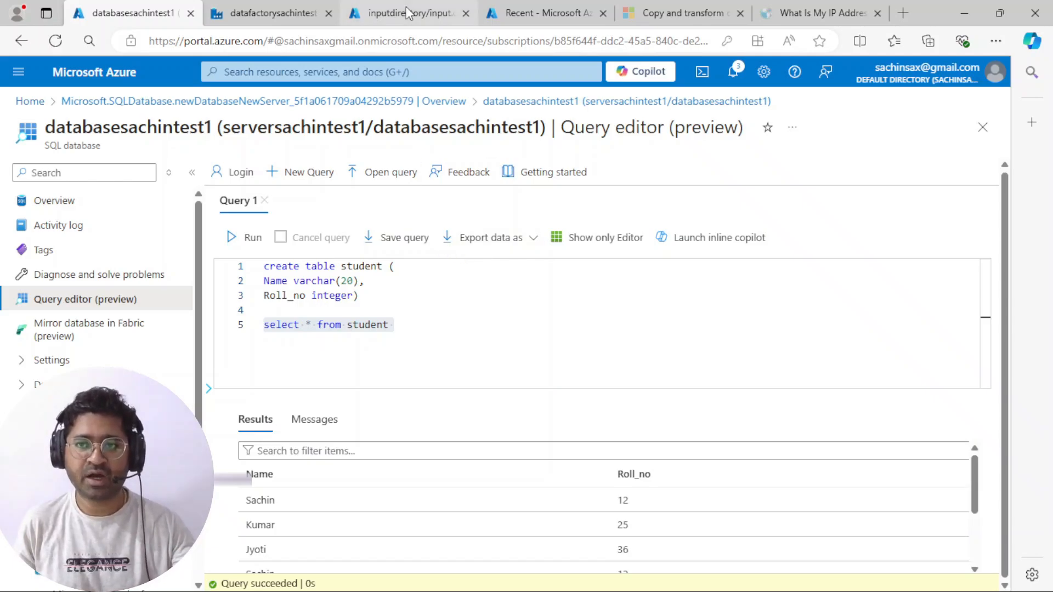
mouse_move(394, 8)
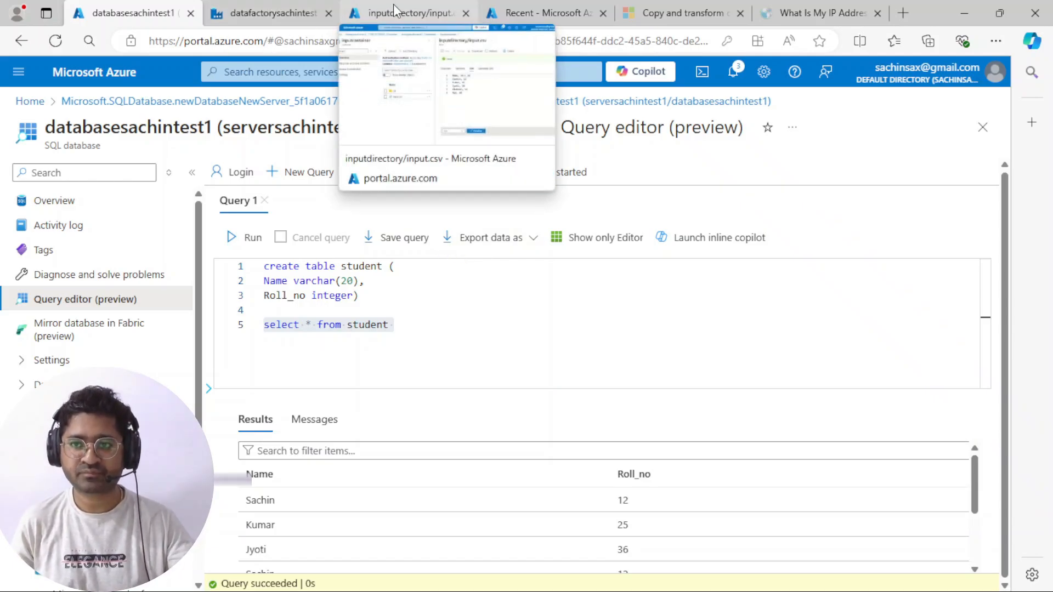
click(393, 326)
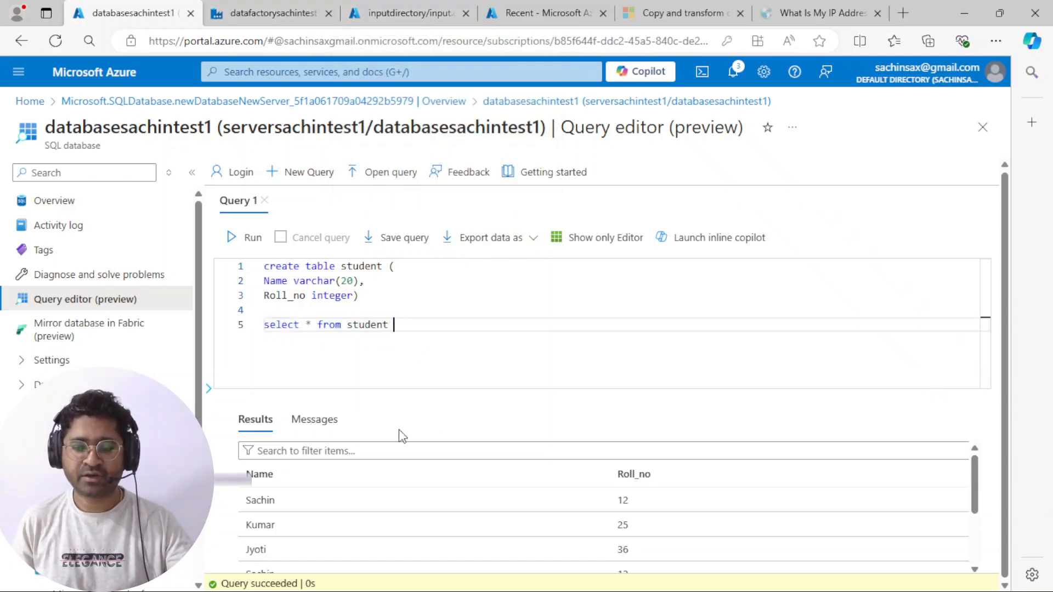
Step: Compare the Copy data1 sink's write behavior options and key column in Data Factory with the student rows returned in databasesachintest1
click(262, 12)
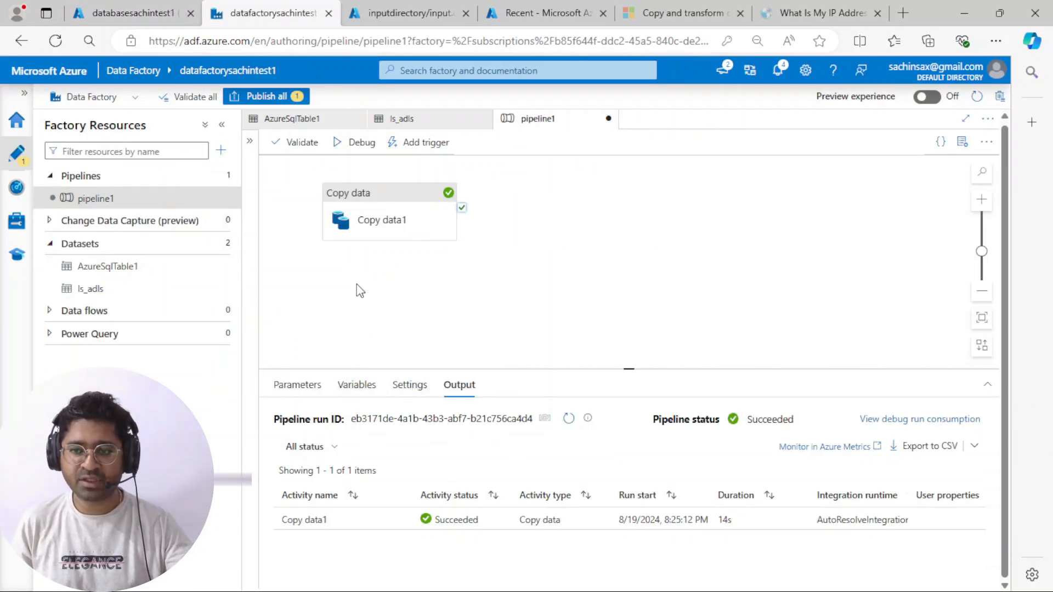
click(362, 234)
click(379, 387)
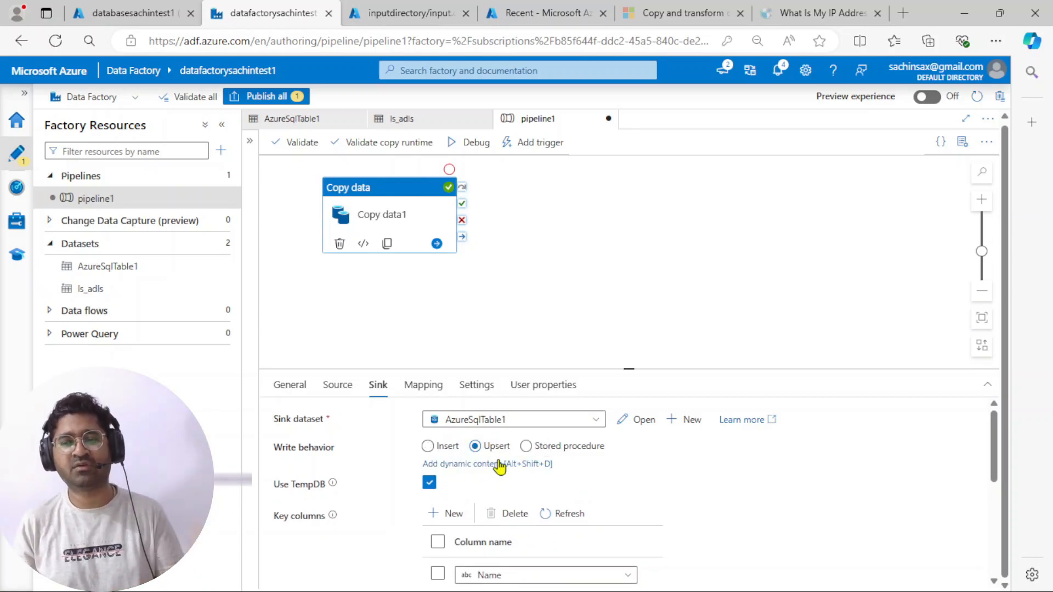
click(114, 13)
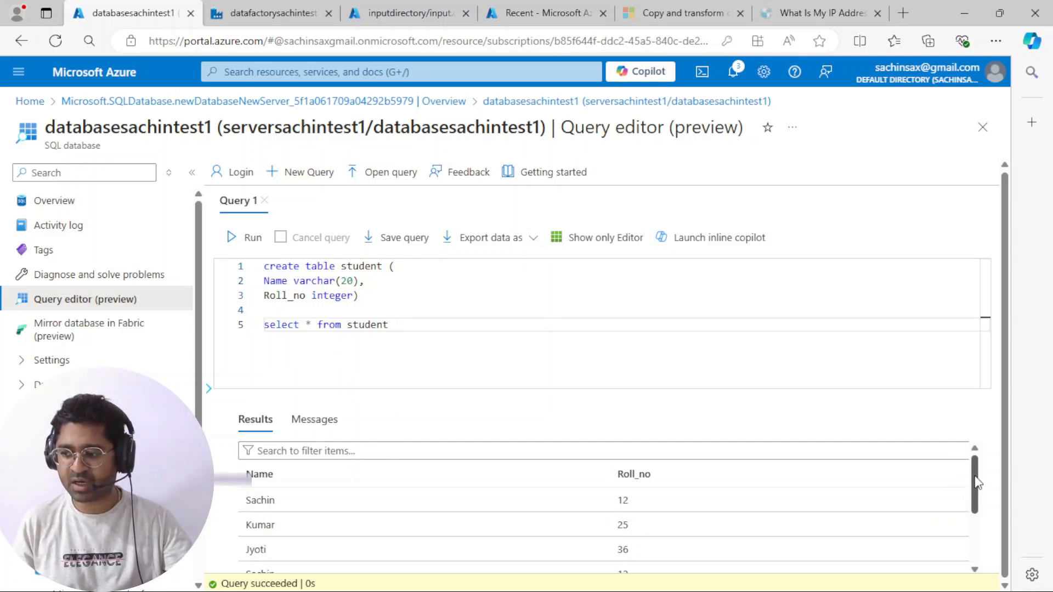
drag(978, 483, 979, 546)
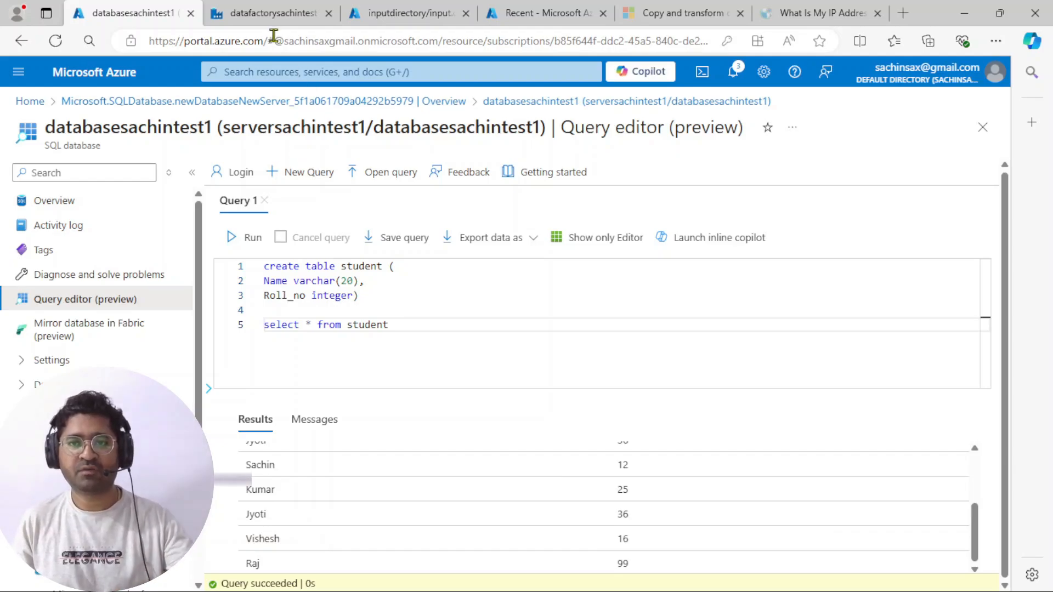
click(264, 14)
click(497, 447)
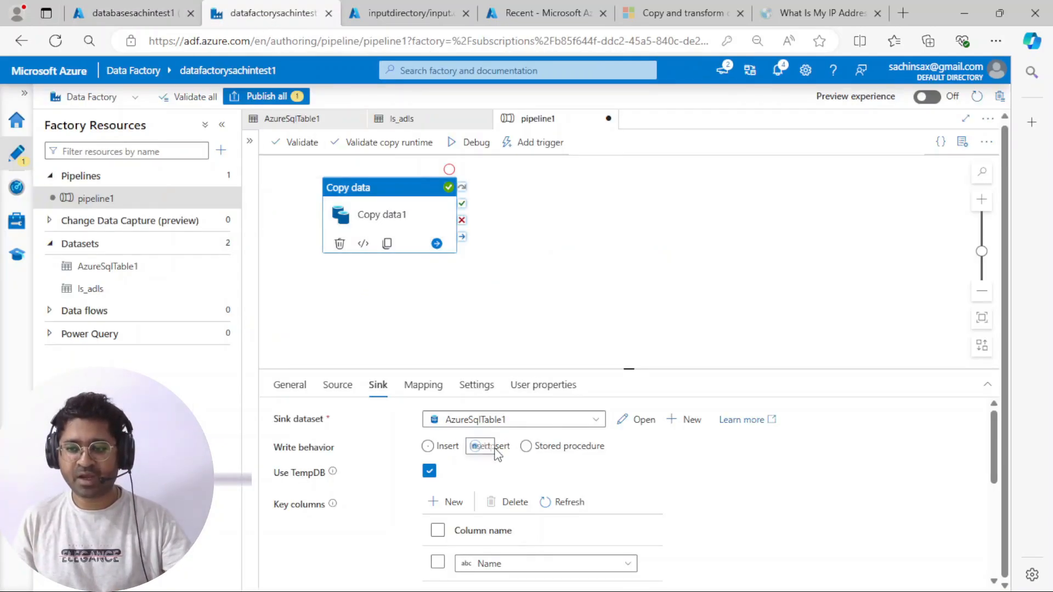
click(429, 447)
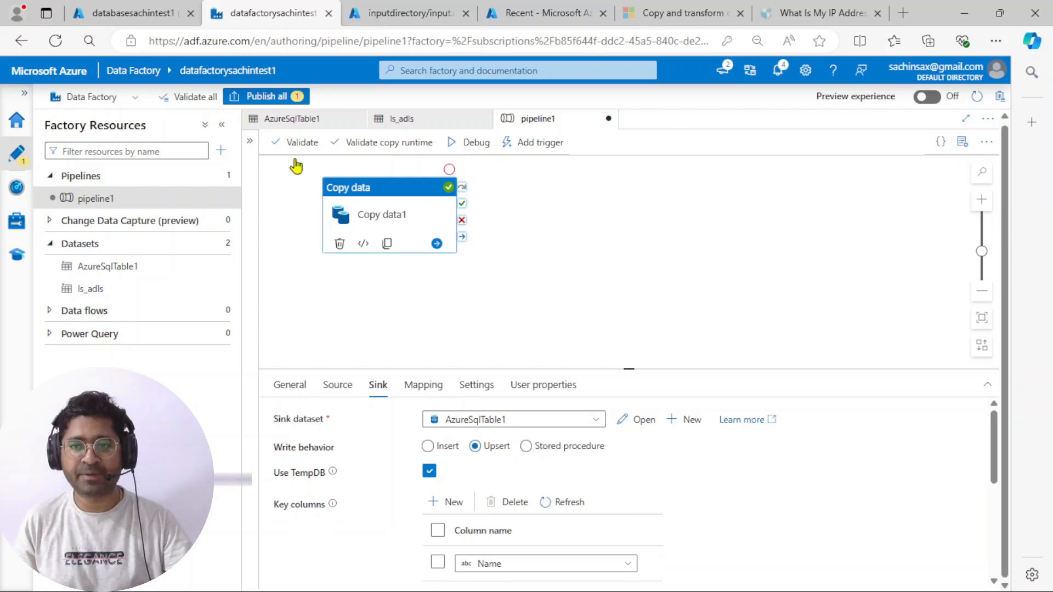
click(126, 13)
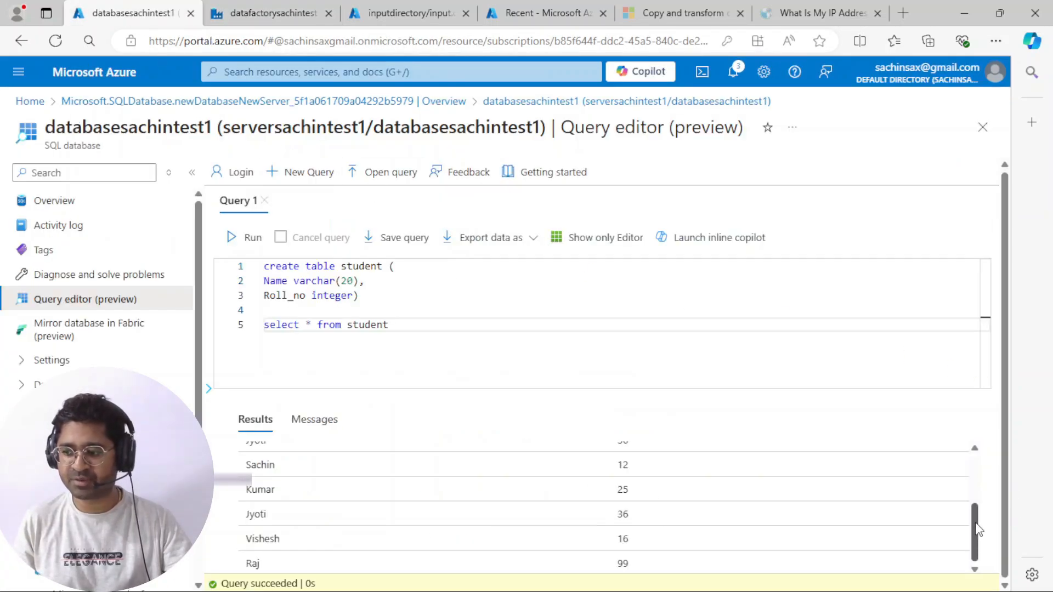
Step: Set the write behavior of the Copy data1 sink to Insert, and look at the student query results in databasesachintest1 again
click(268, 14)
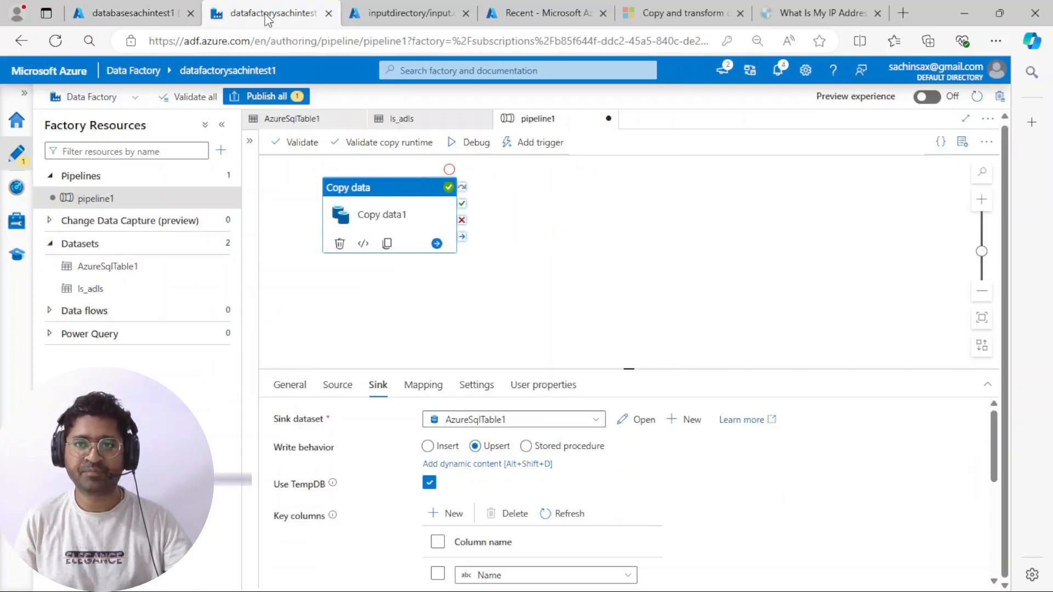
click(428, 448)
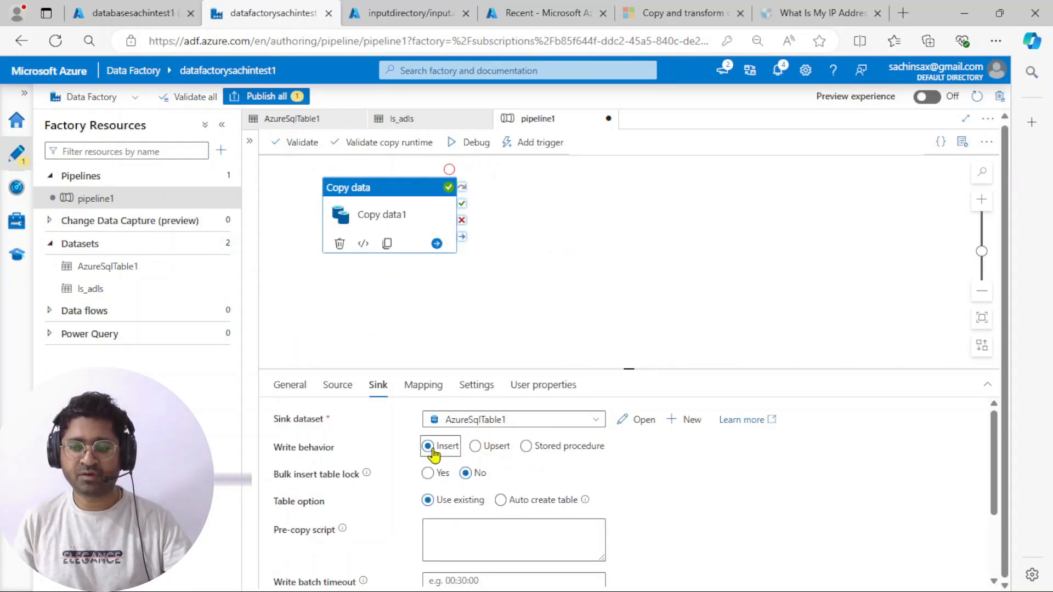
click(124, 9)
mouse_move(976, 524)
mouse_down()
mouse_move(970, 466)
mouse_move(976, 532)
mouse_up()
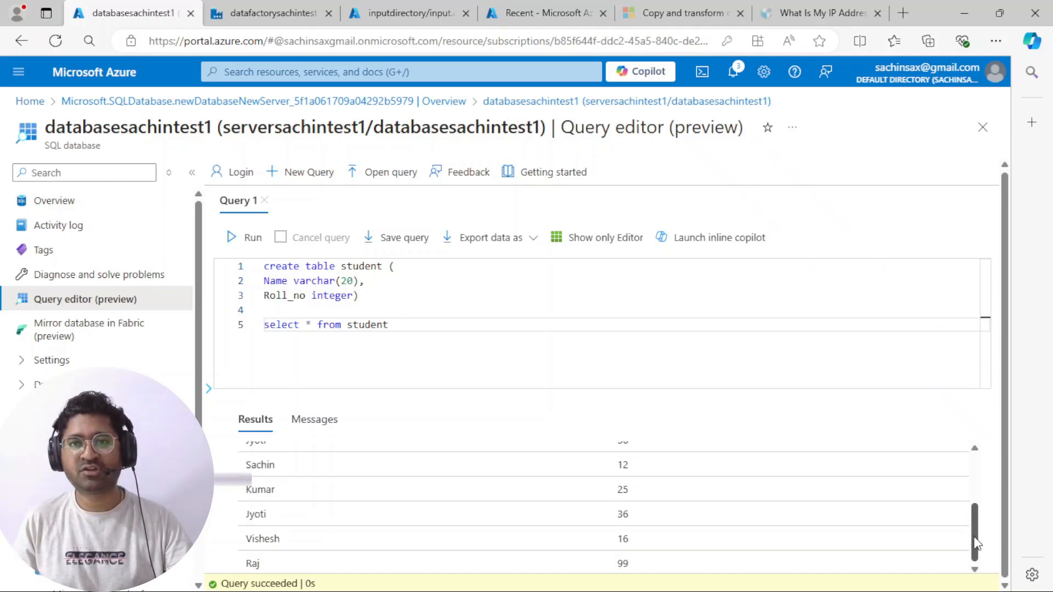
Step: Debug pipeline1 with the Insert write behavior, and rerun select * from student in databasesachintest1 to examine the returned rows
click(262, 11)
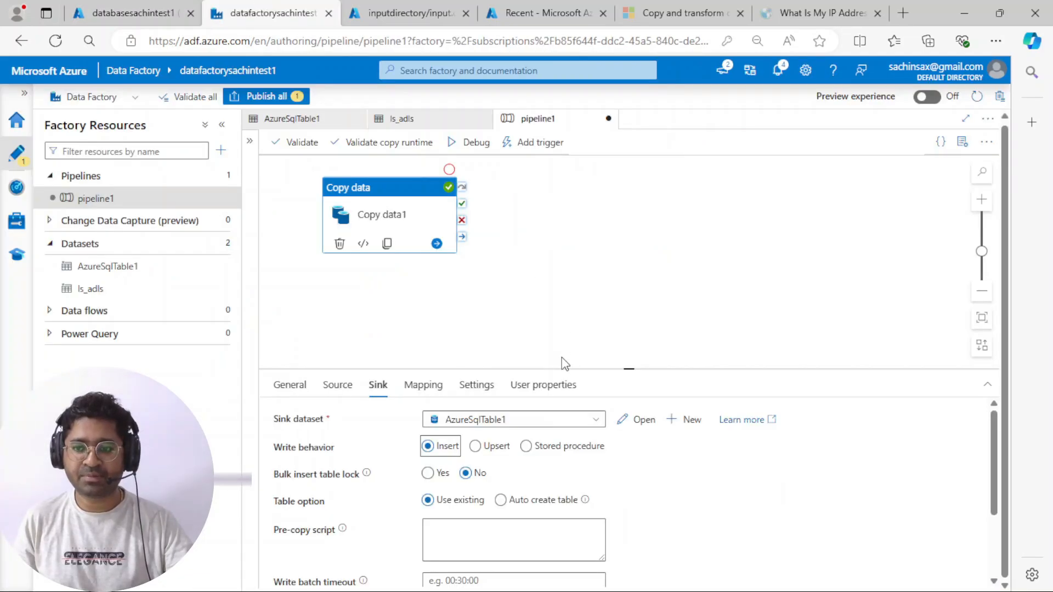
click(461, 142)
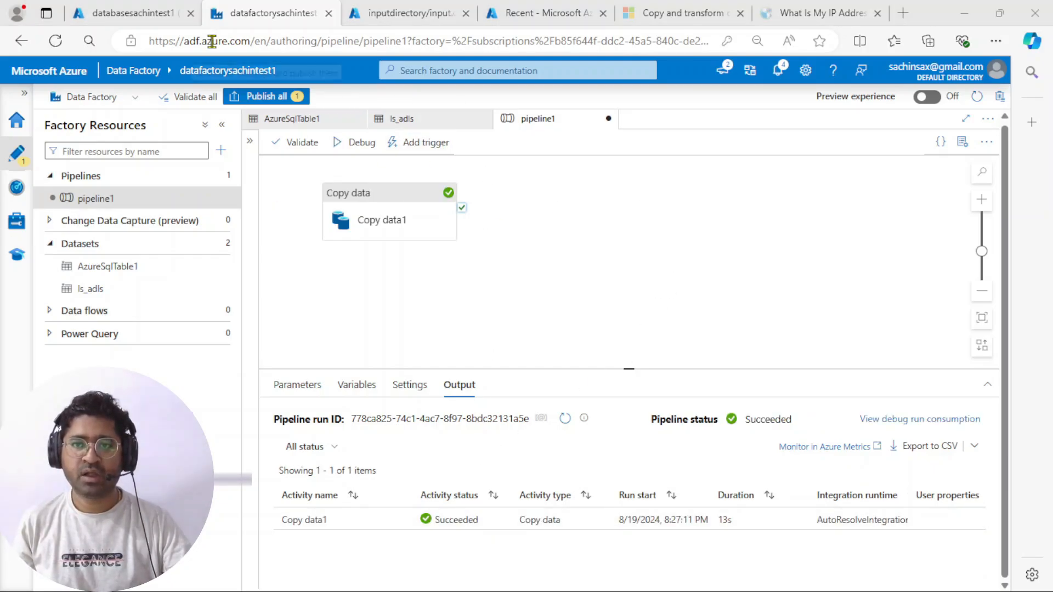
click(128, 15)
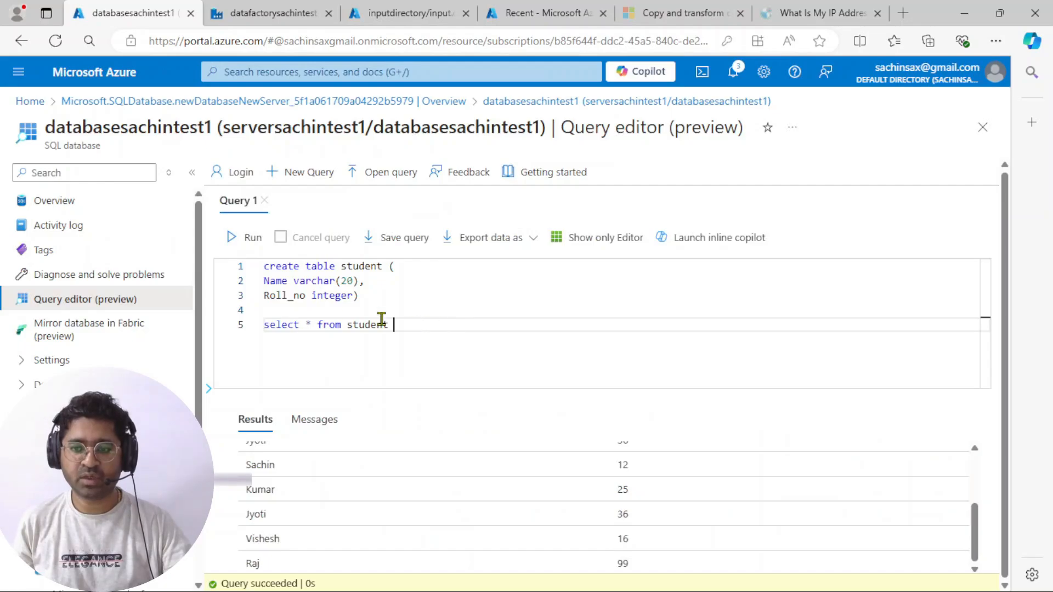
drag(392, 324, 266, 314)
click(235, 237)
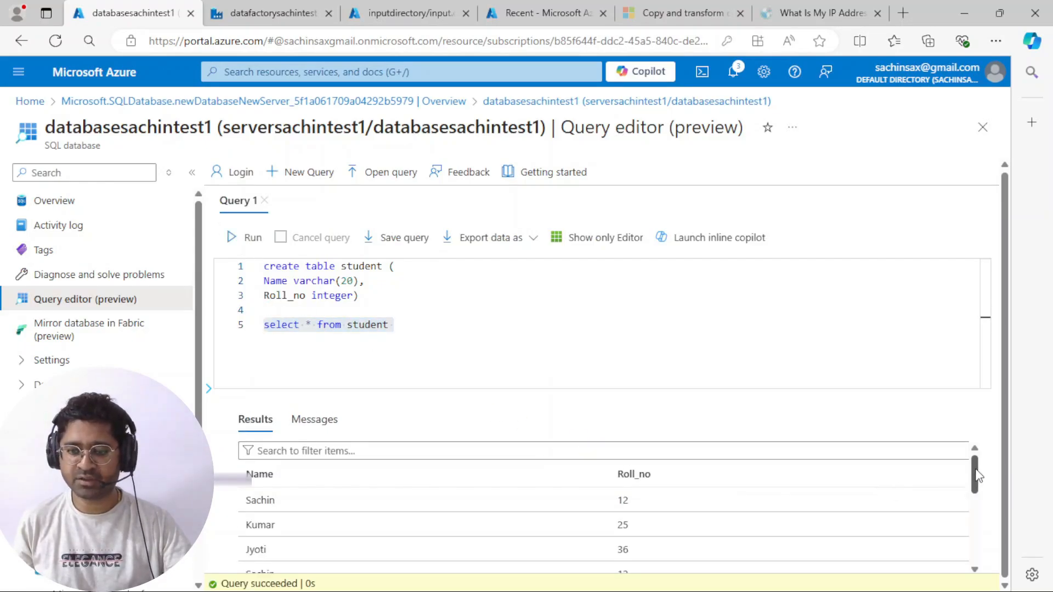
drag(978, 476, 985, 545)
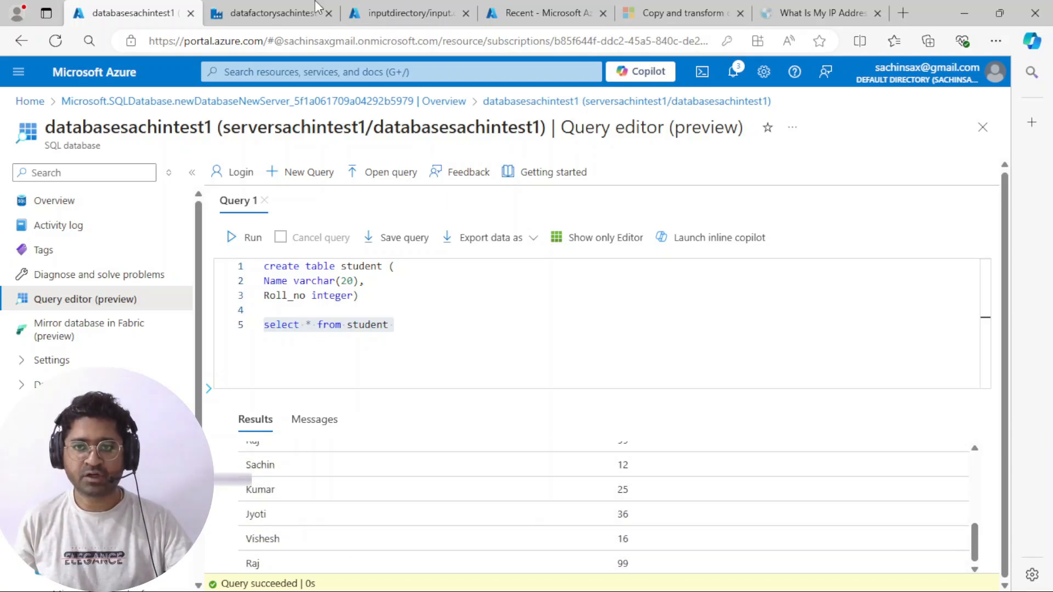
Step: Review the Insert write behavior in the Copy data1 sink settings of pipeline1 in Data Factory
click(239, 15)
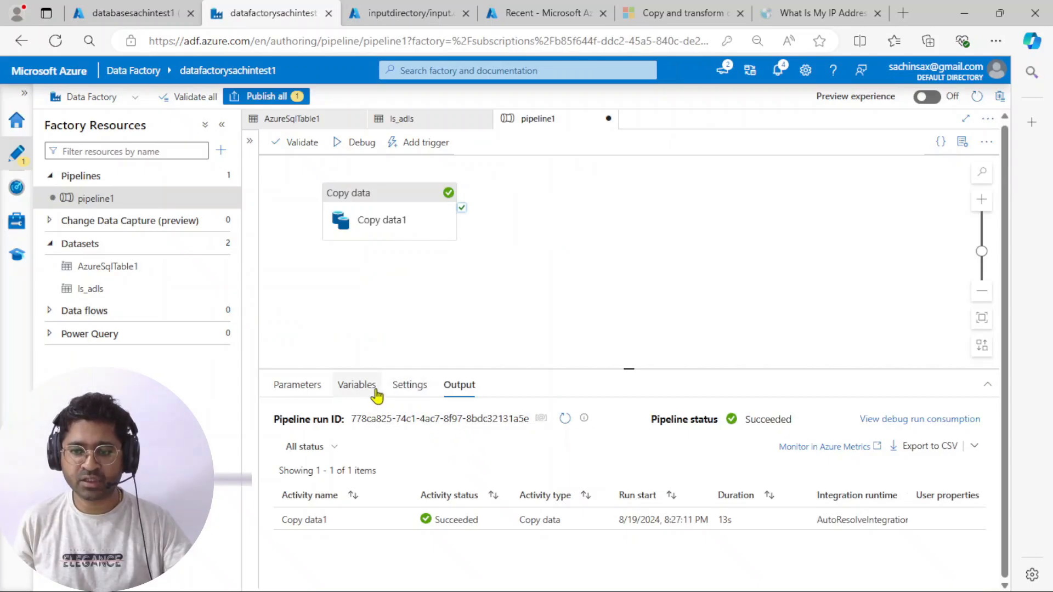
click(363, 241)
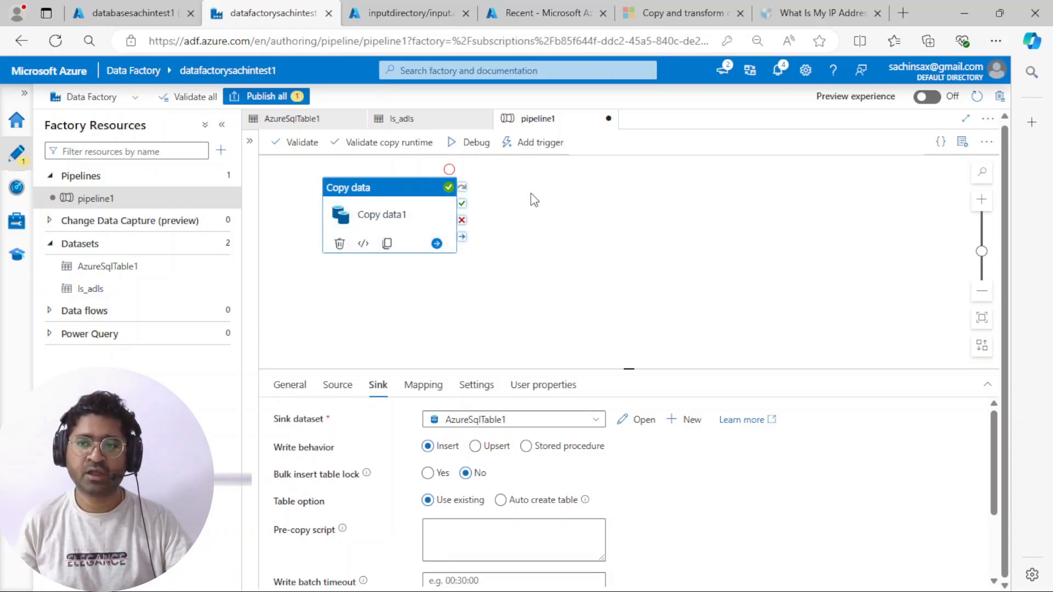
click(574, 214)
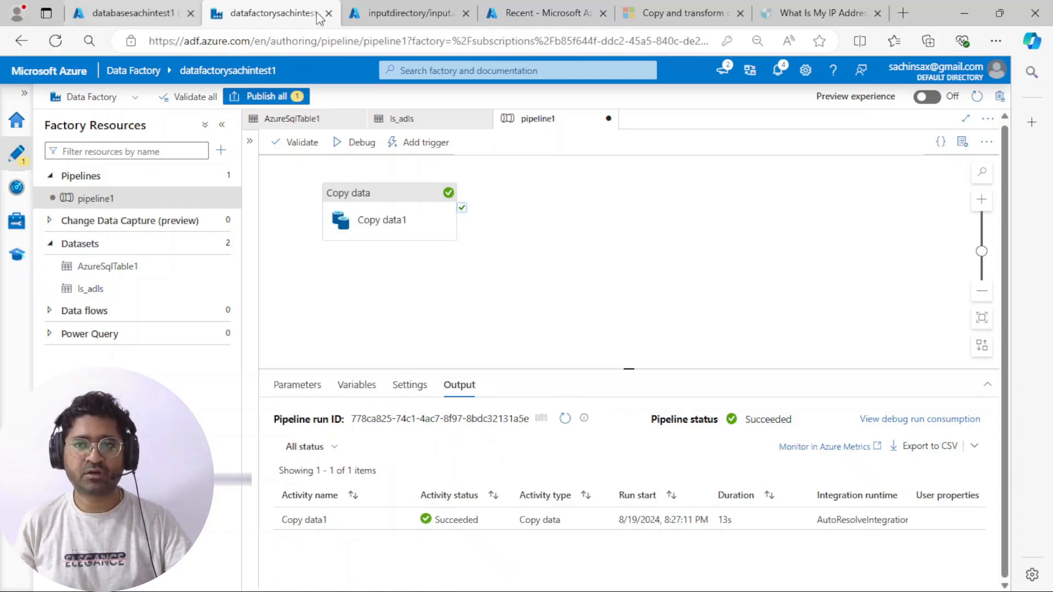
Step: Close the input.csv blob page and the Data Factory page, leaving the pipeline's unpublished changes unsaved
click(406, 4)
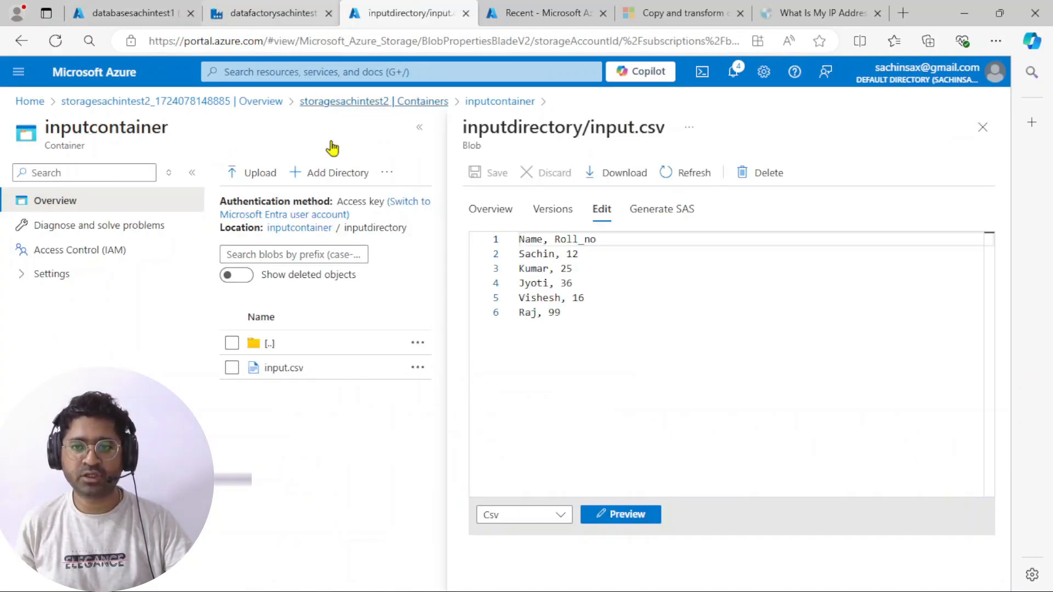
click(468, 12)
click(270, 8)
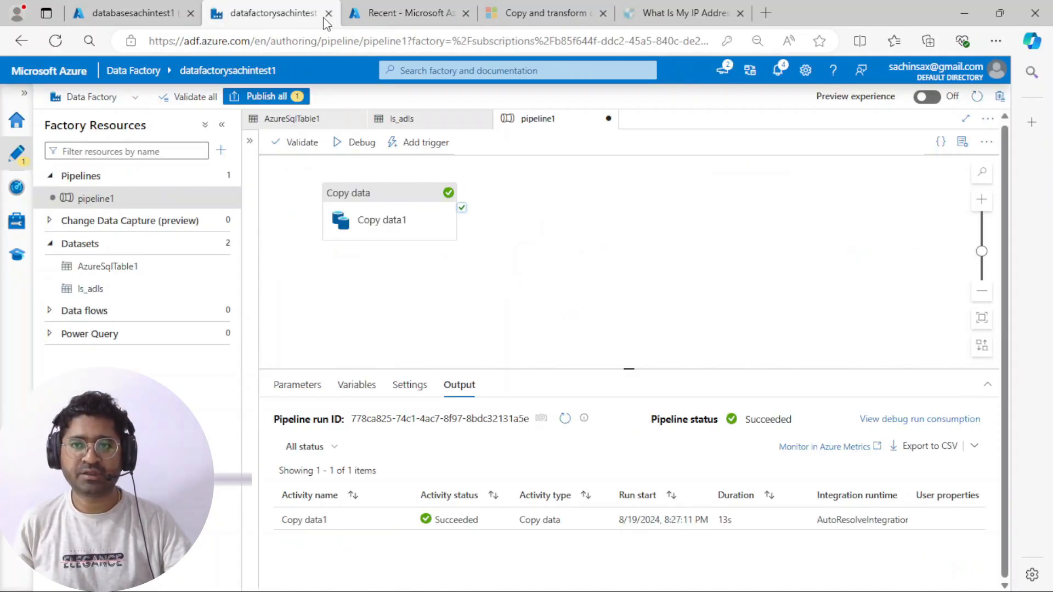
click(328, 14)
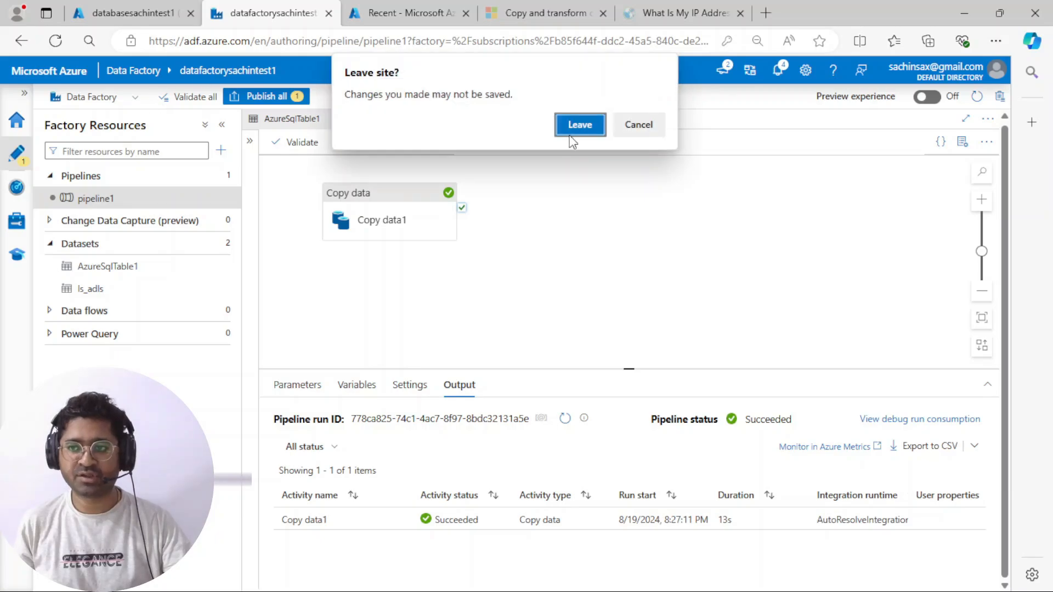
click(580, 125)
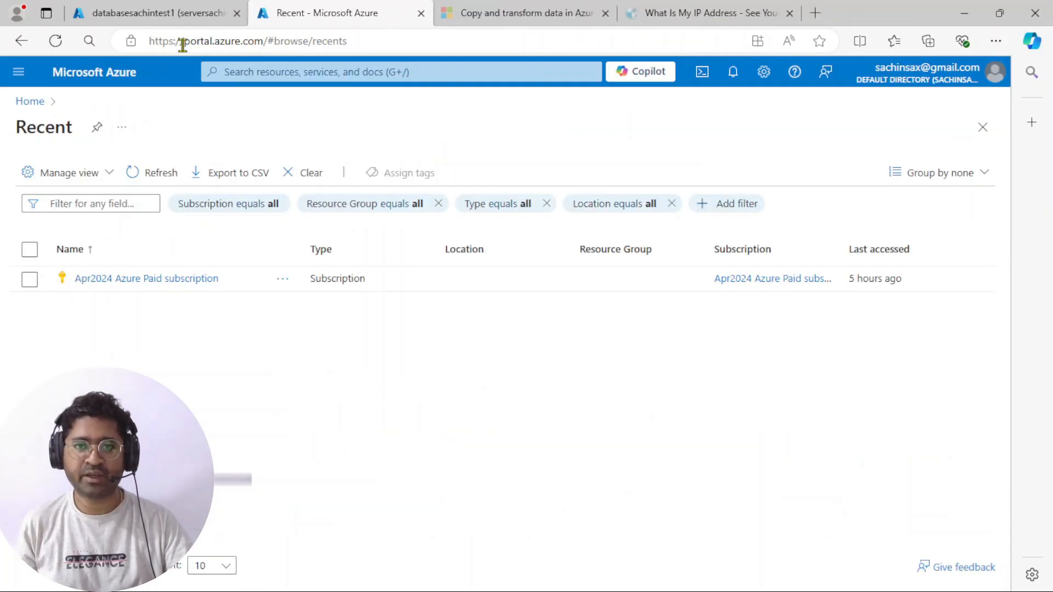
Step: Refresh the Azure portal home page and open resource_group_test from the recent resources in a new browser tab
click(30, 102)
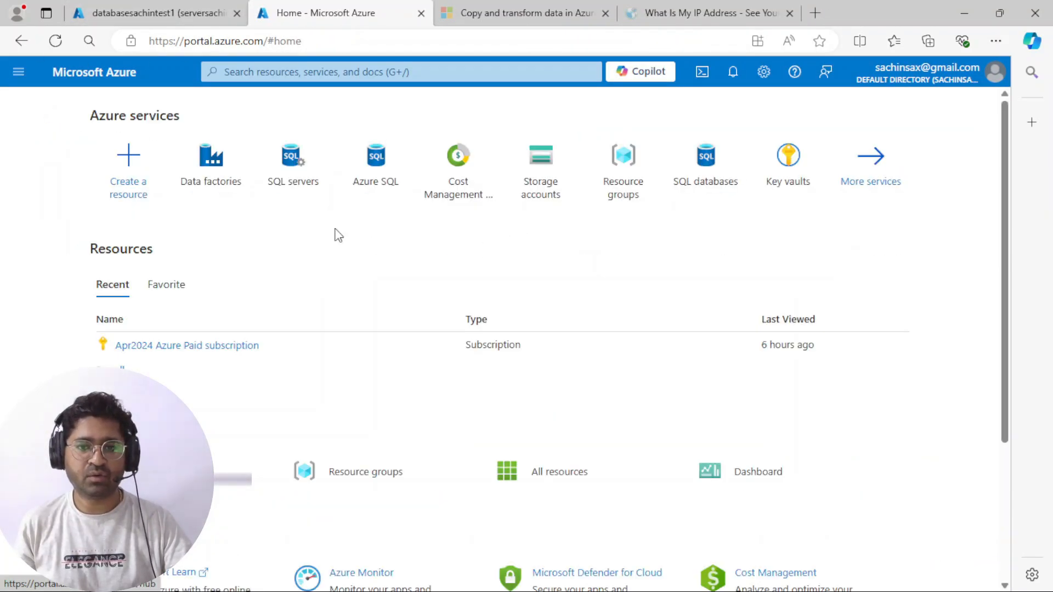
click(56, 41)
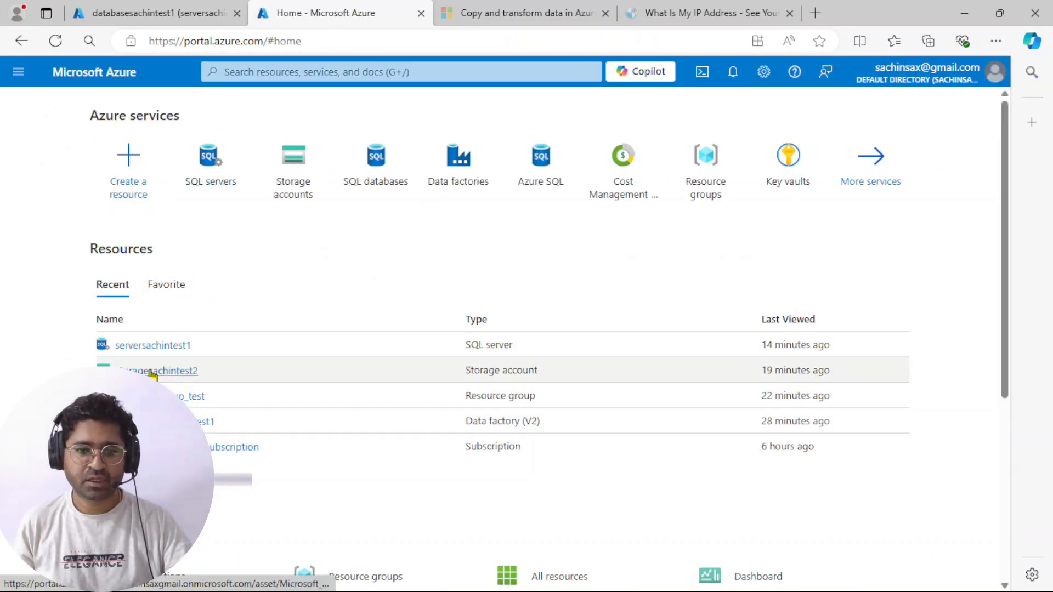
right_click(153, 373)
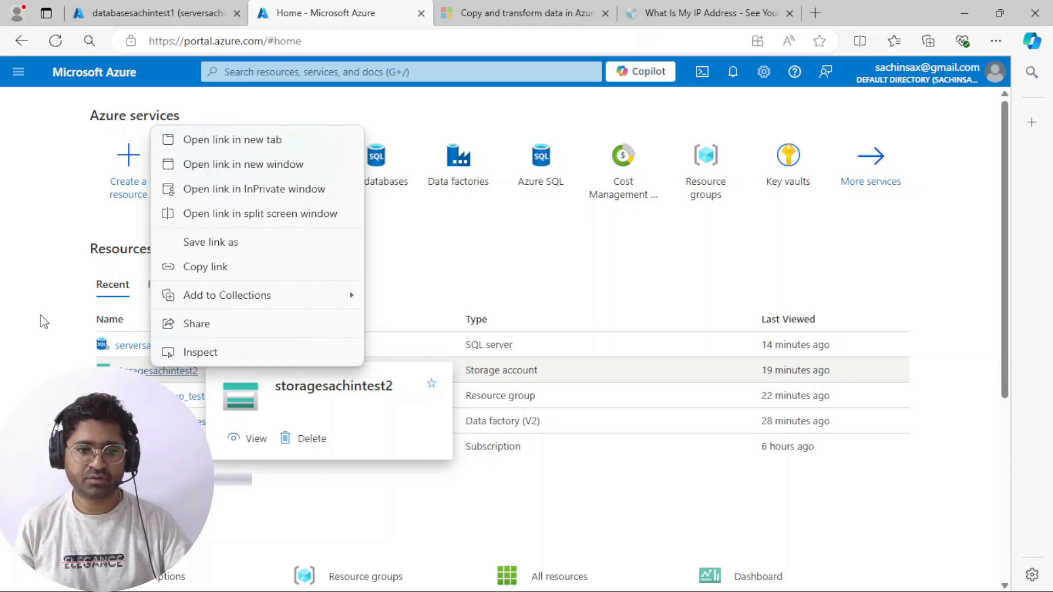
click(40, 322)
right_click(160, 395)
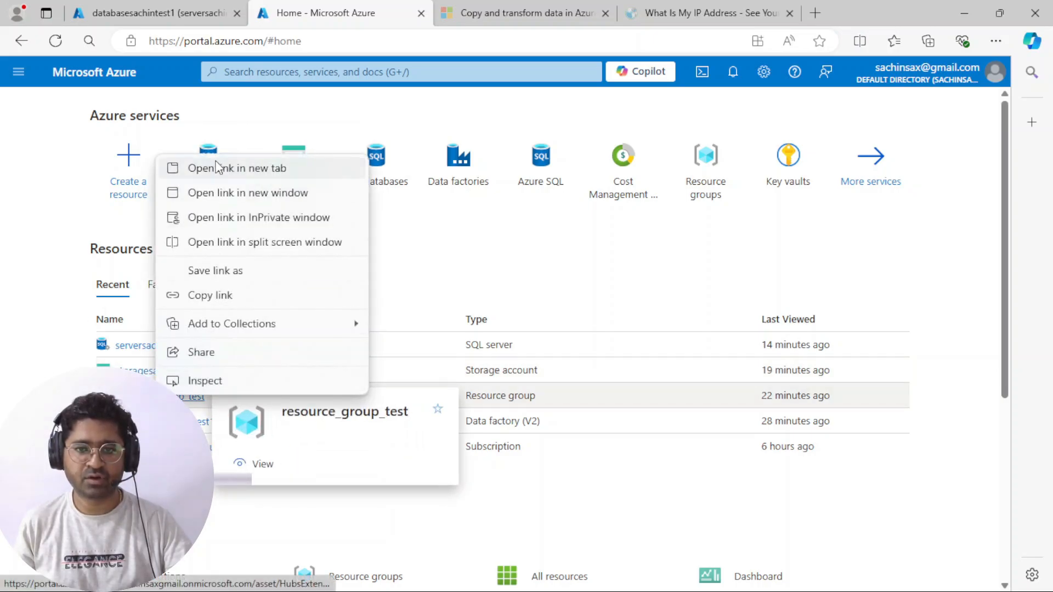
click(220, 101)
click(463, 7)
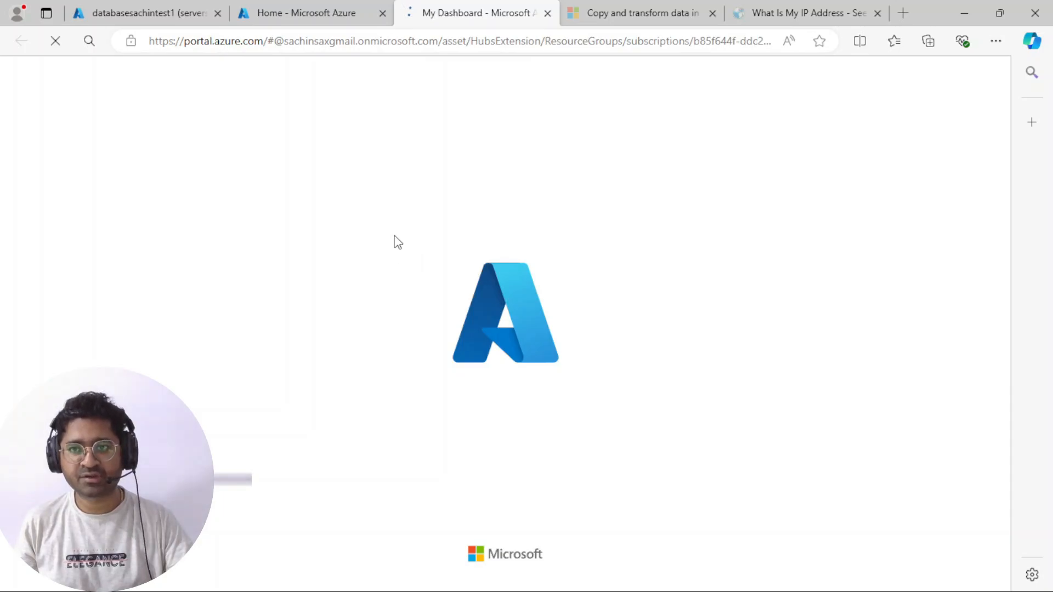
click(278, 4)
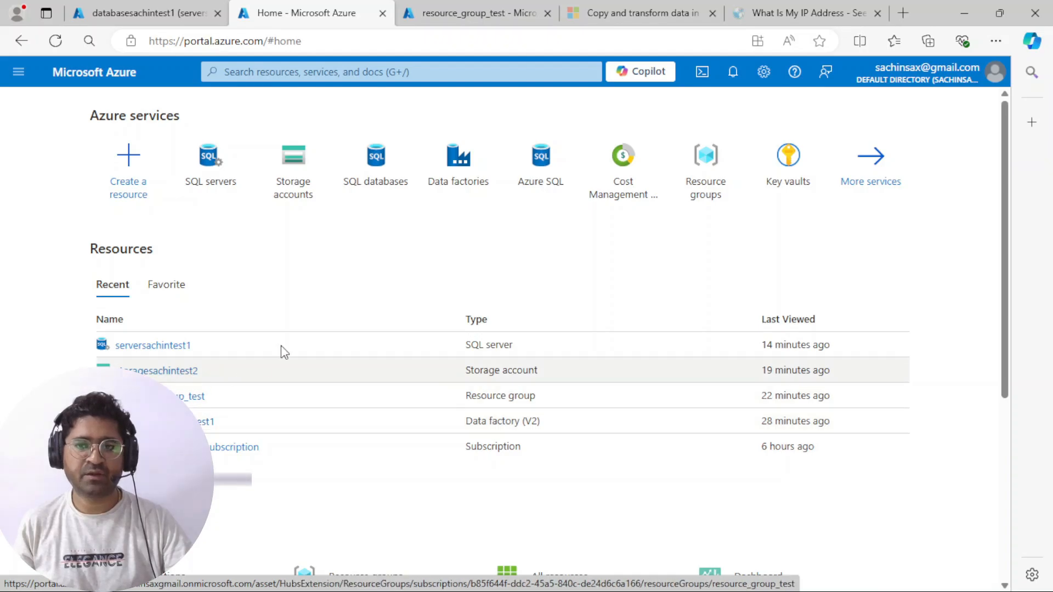
click(437, 6)
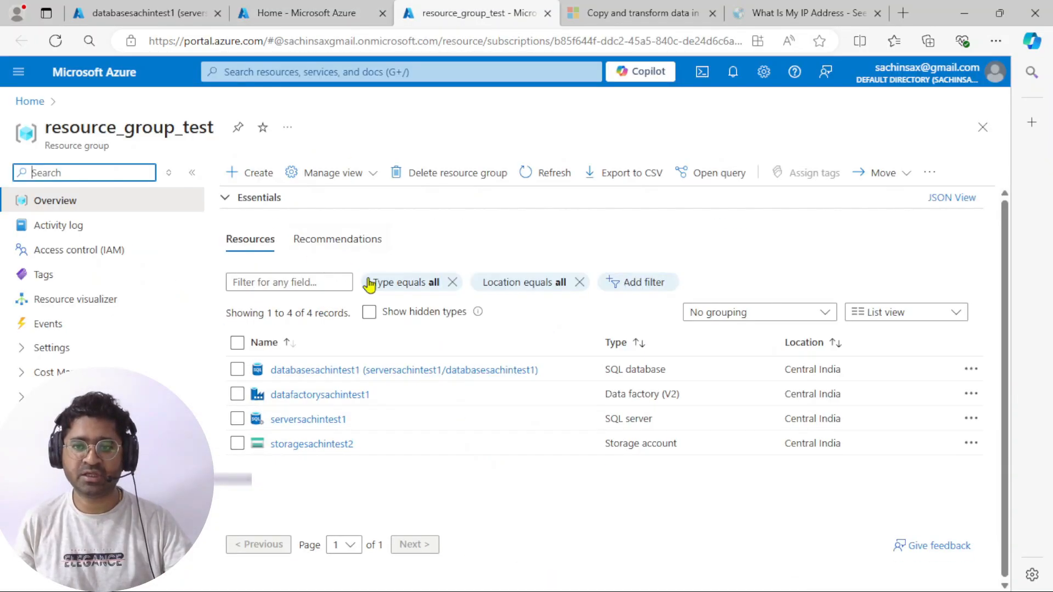
Step: Delete resource_group_test with all its dependent resources, entering resource_group_test as the confirmation name
click(238, 343)
click(470, 173)
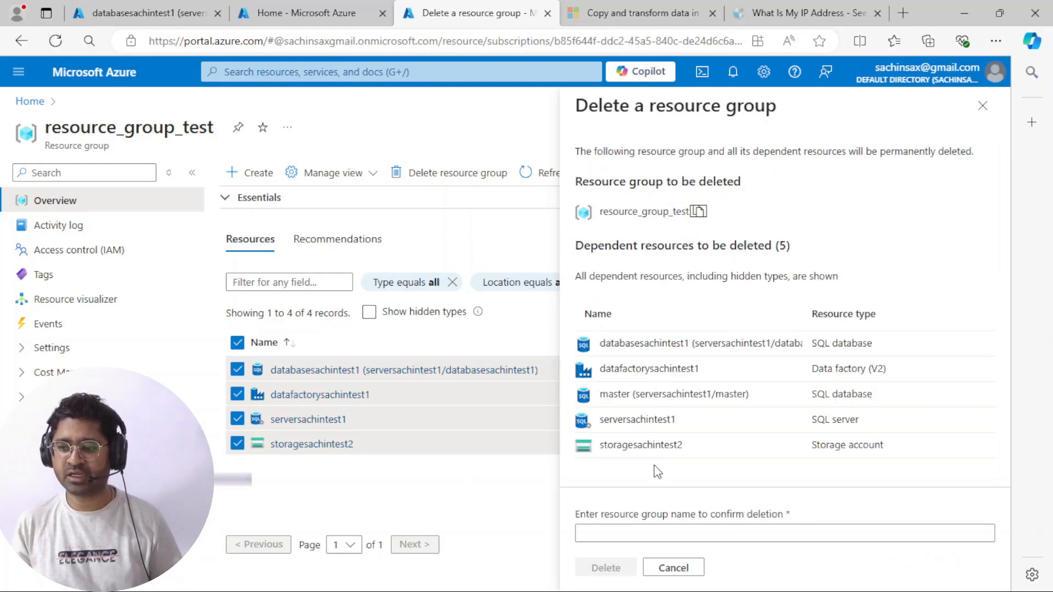
click(621, 535)
key(ctrl+v)
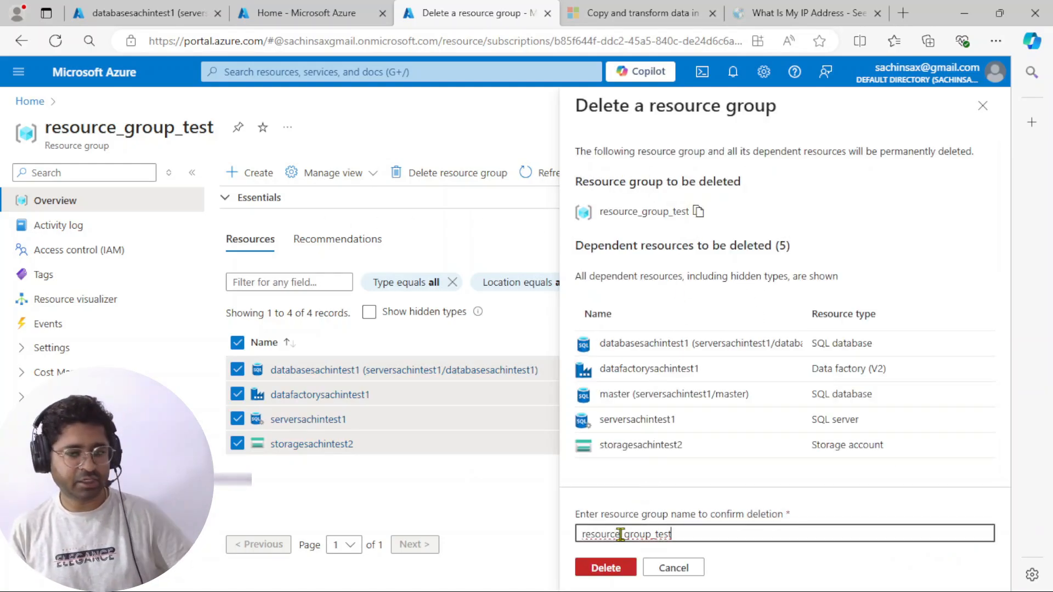
click(606, 568)
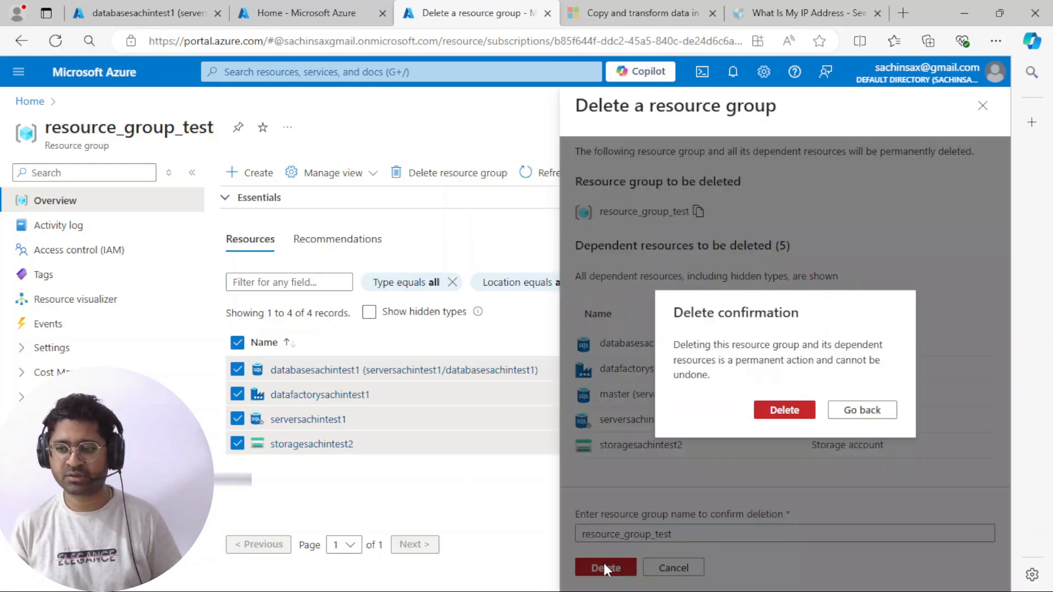
click(765, 416)
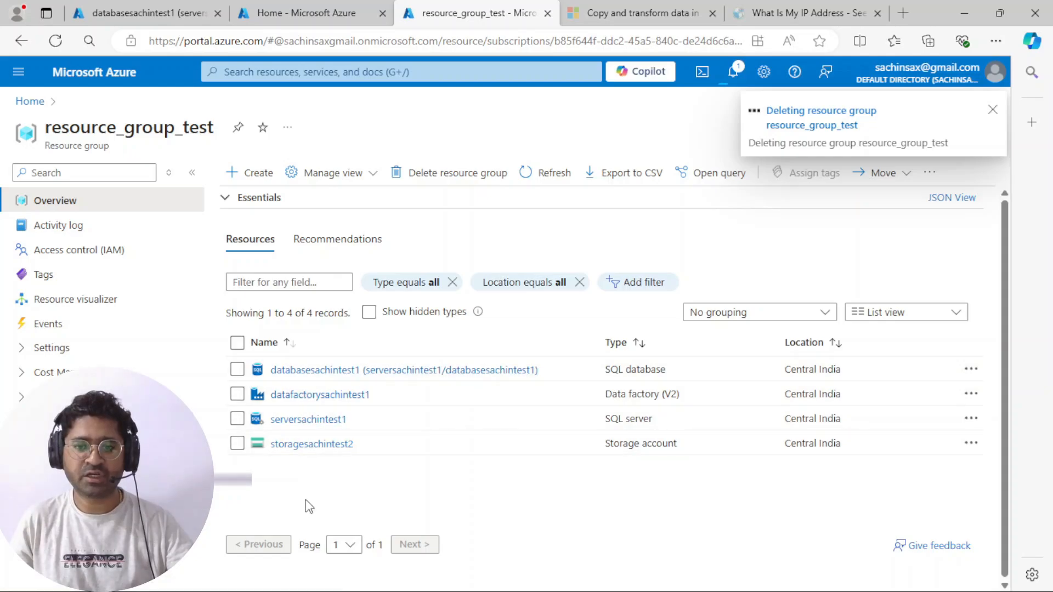
Step: Check the recent resources on the Azure home page, including serversachintest1, and the resource list of resource_group_test
click(312, 14)
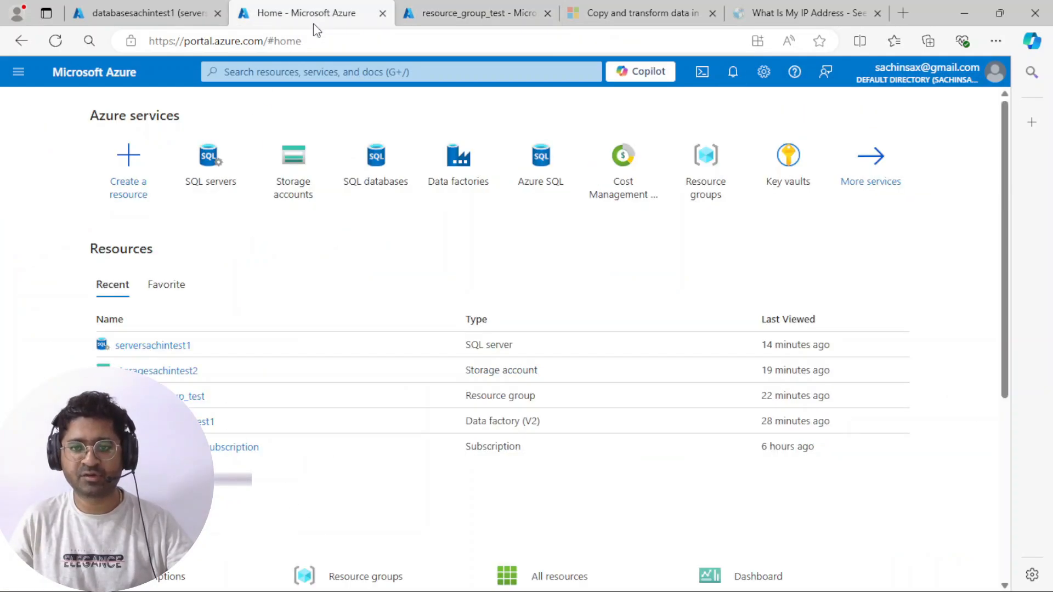
mouse_move(152, 358)
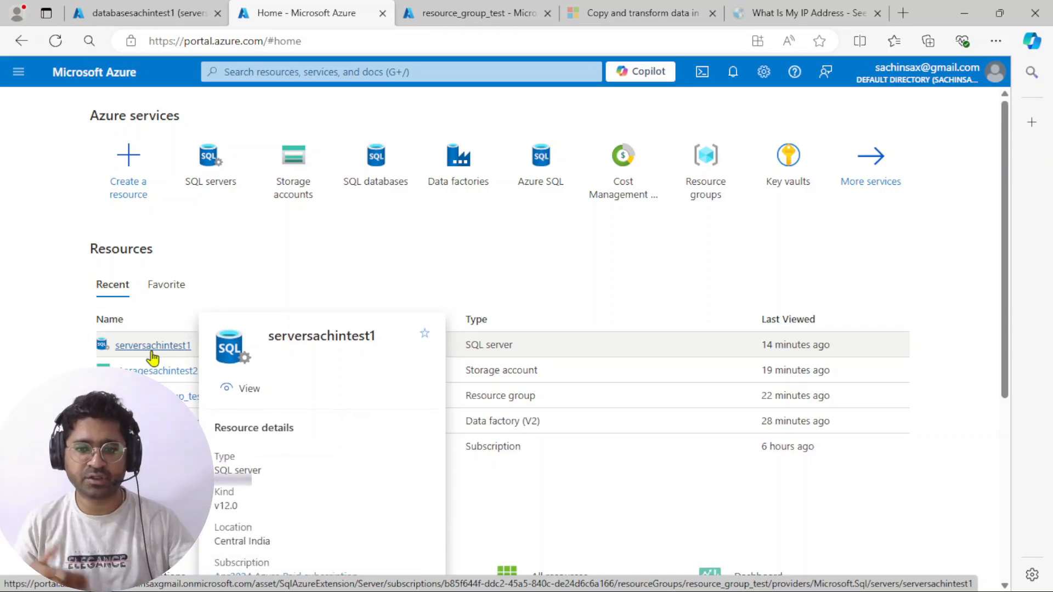
click(475, 13)
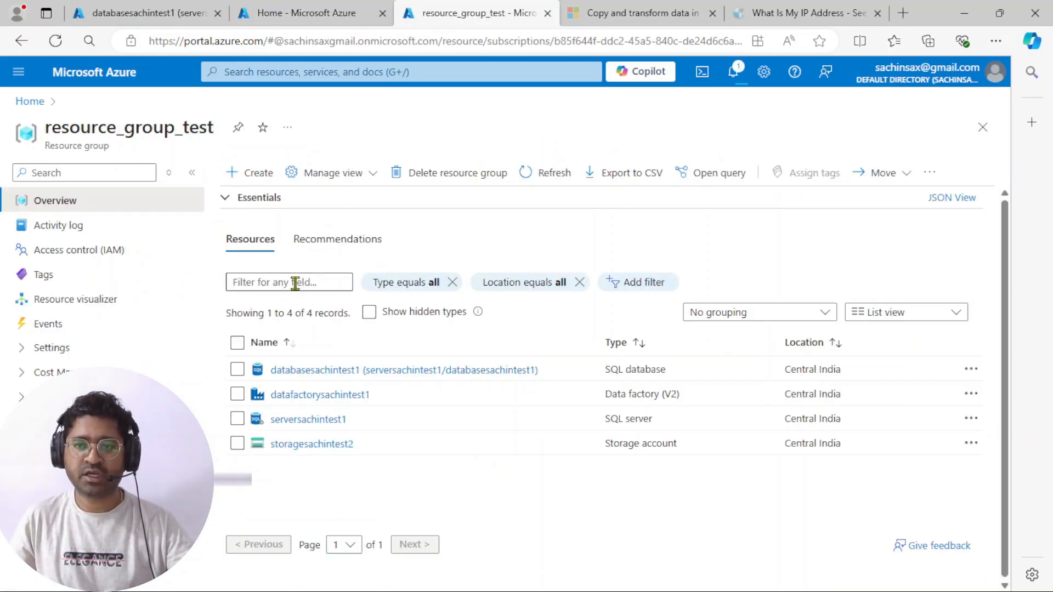